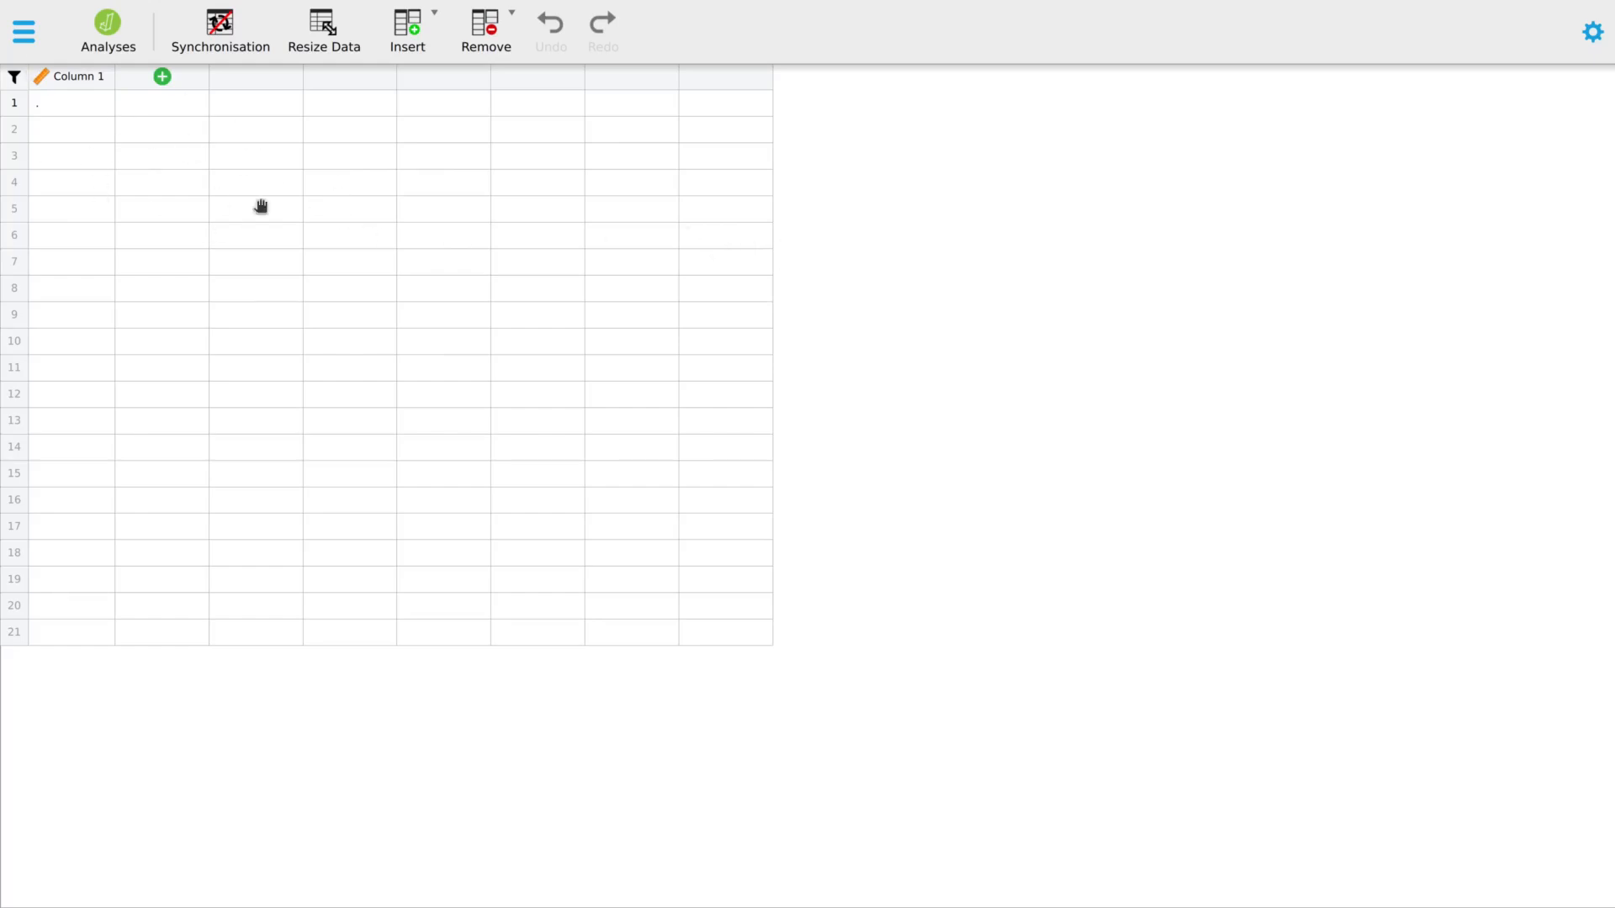
- Open the meta-analysis dataset by browsing for its file on the computer
left_click(25, 34)
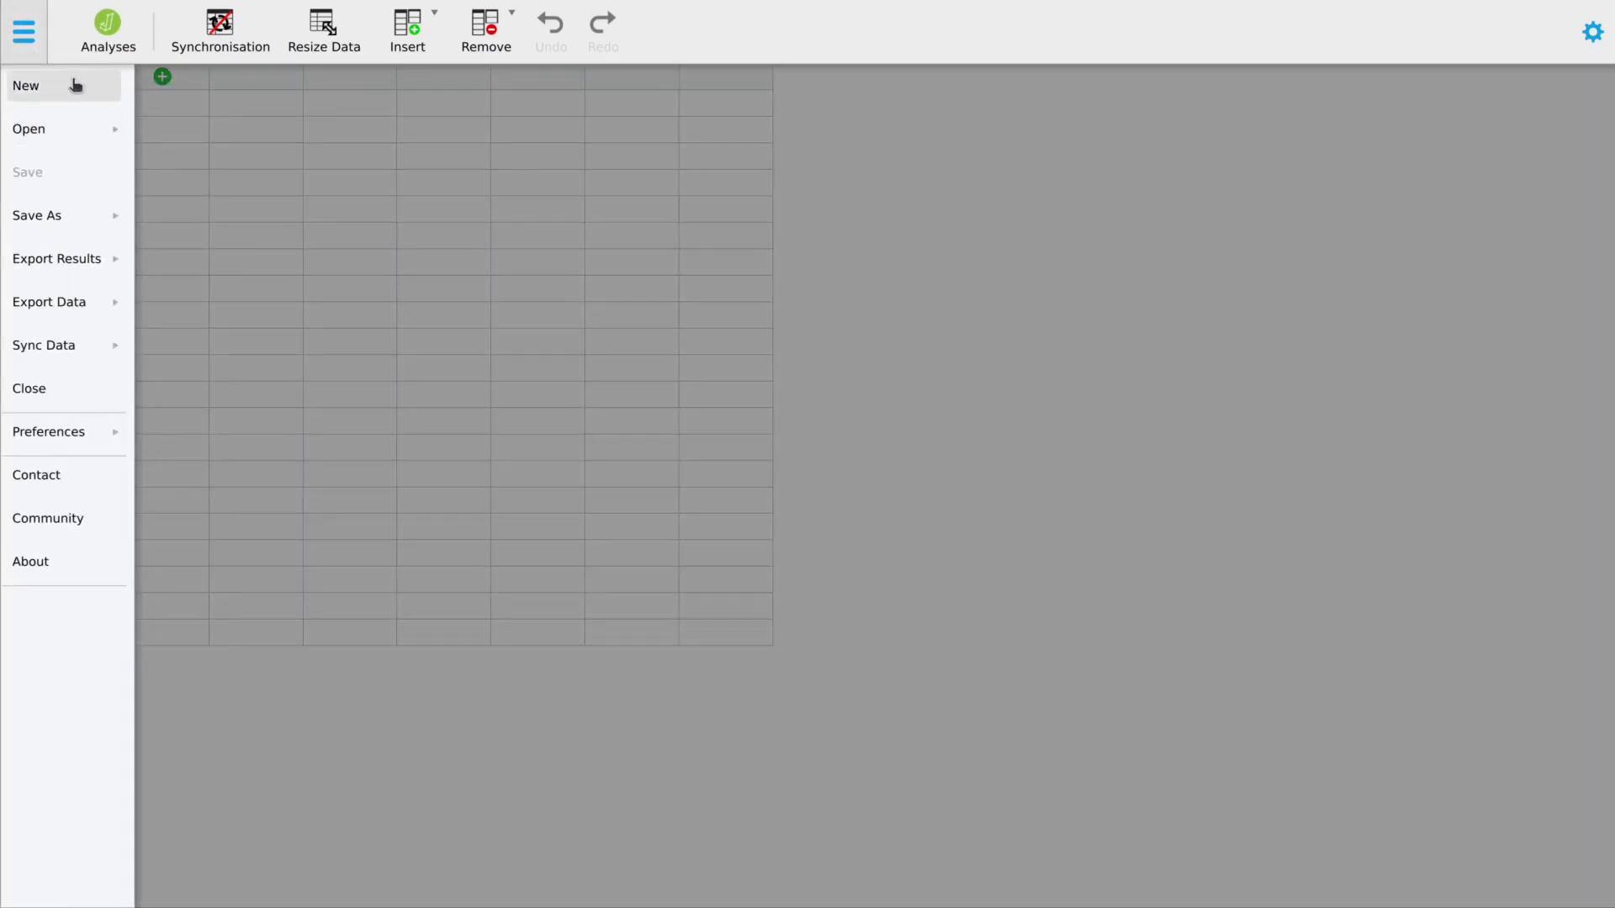
left_click(71, 128)
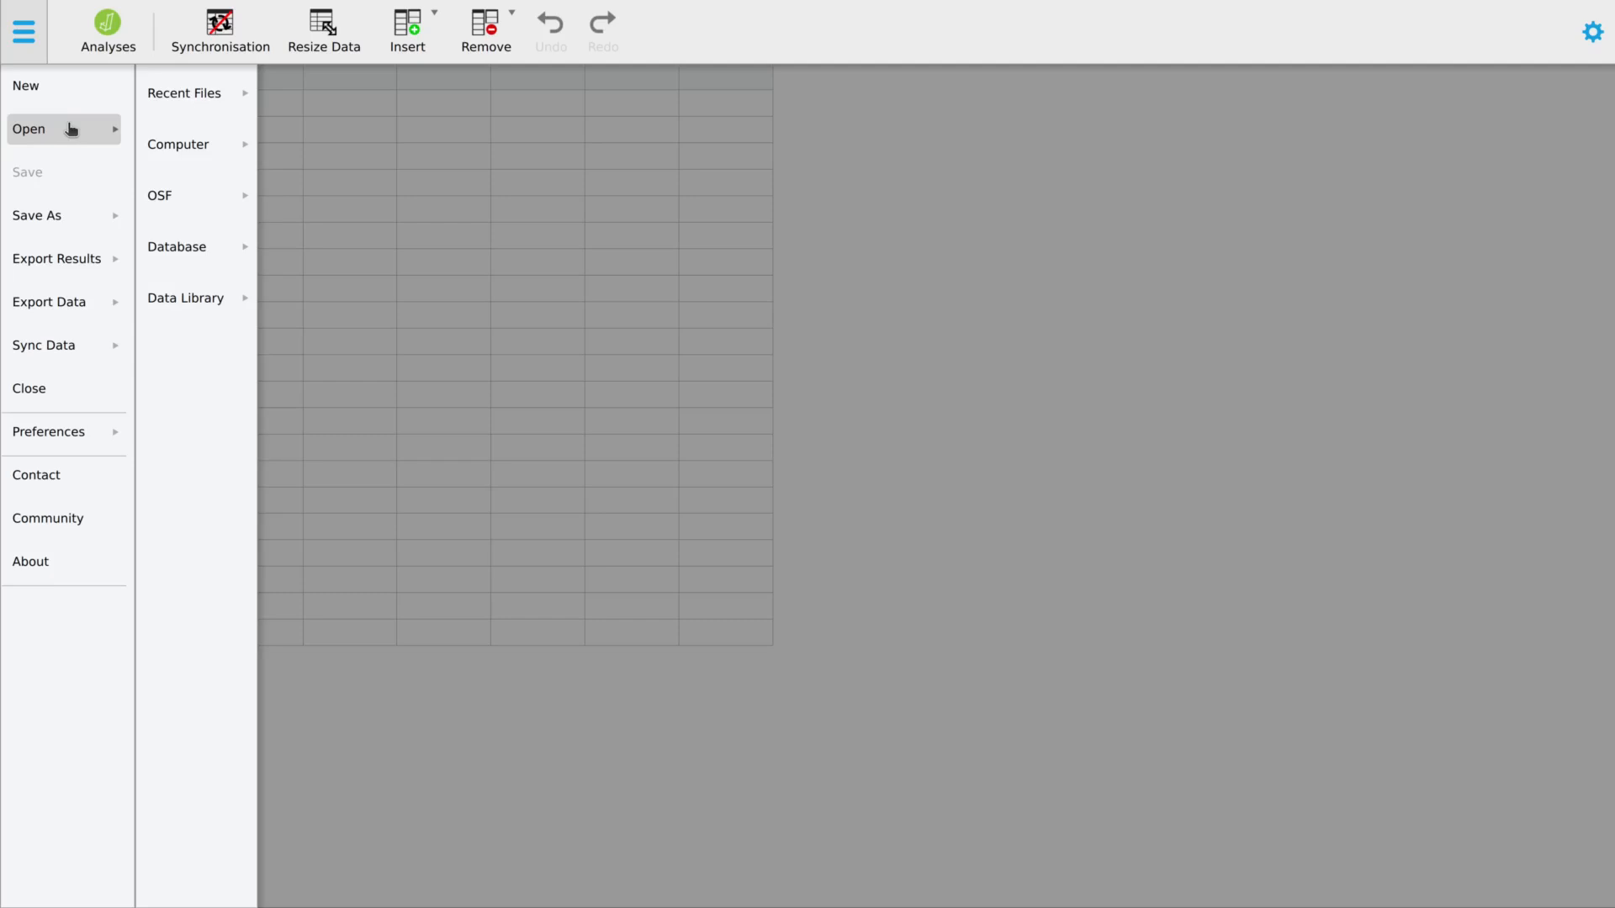
left_click(201, 91)
left_click(204, 151)
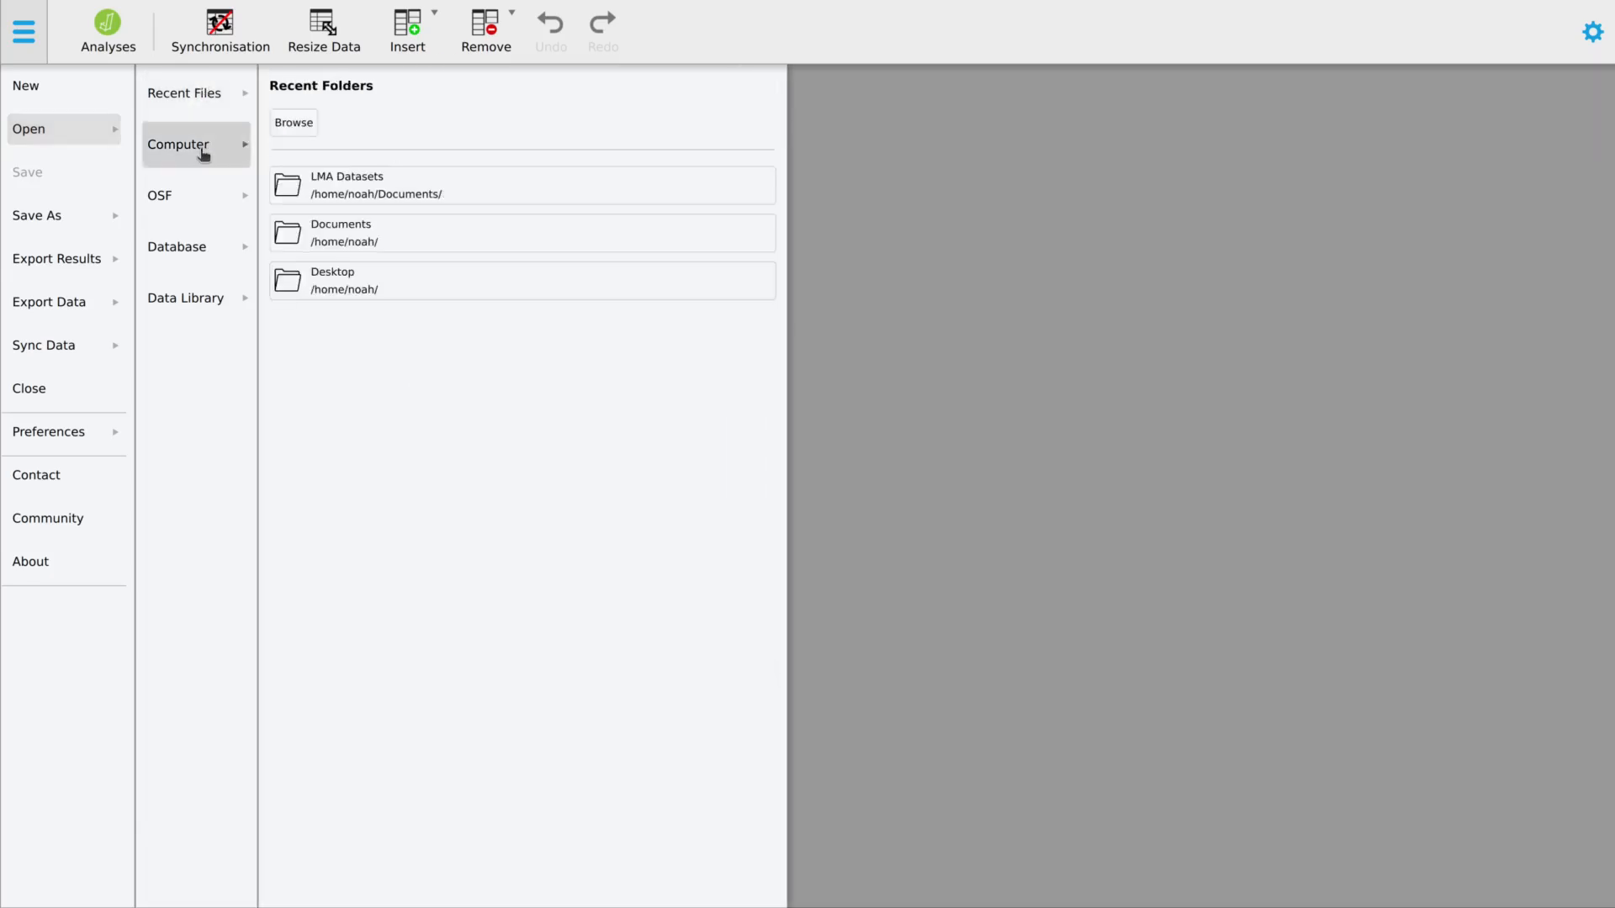
left_click(293, 123)
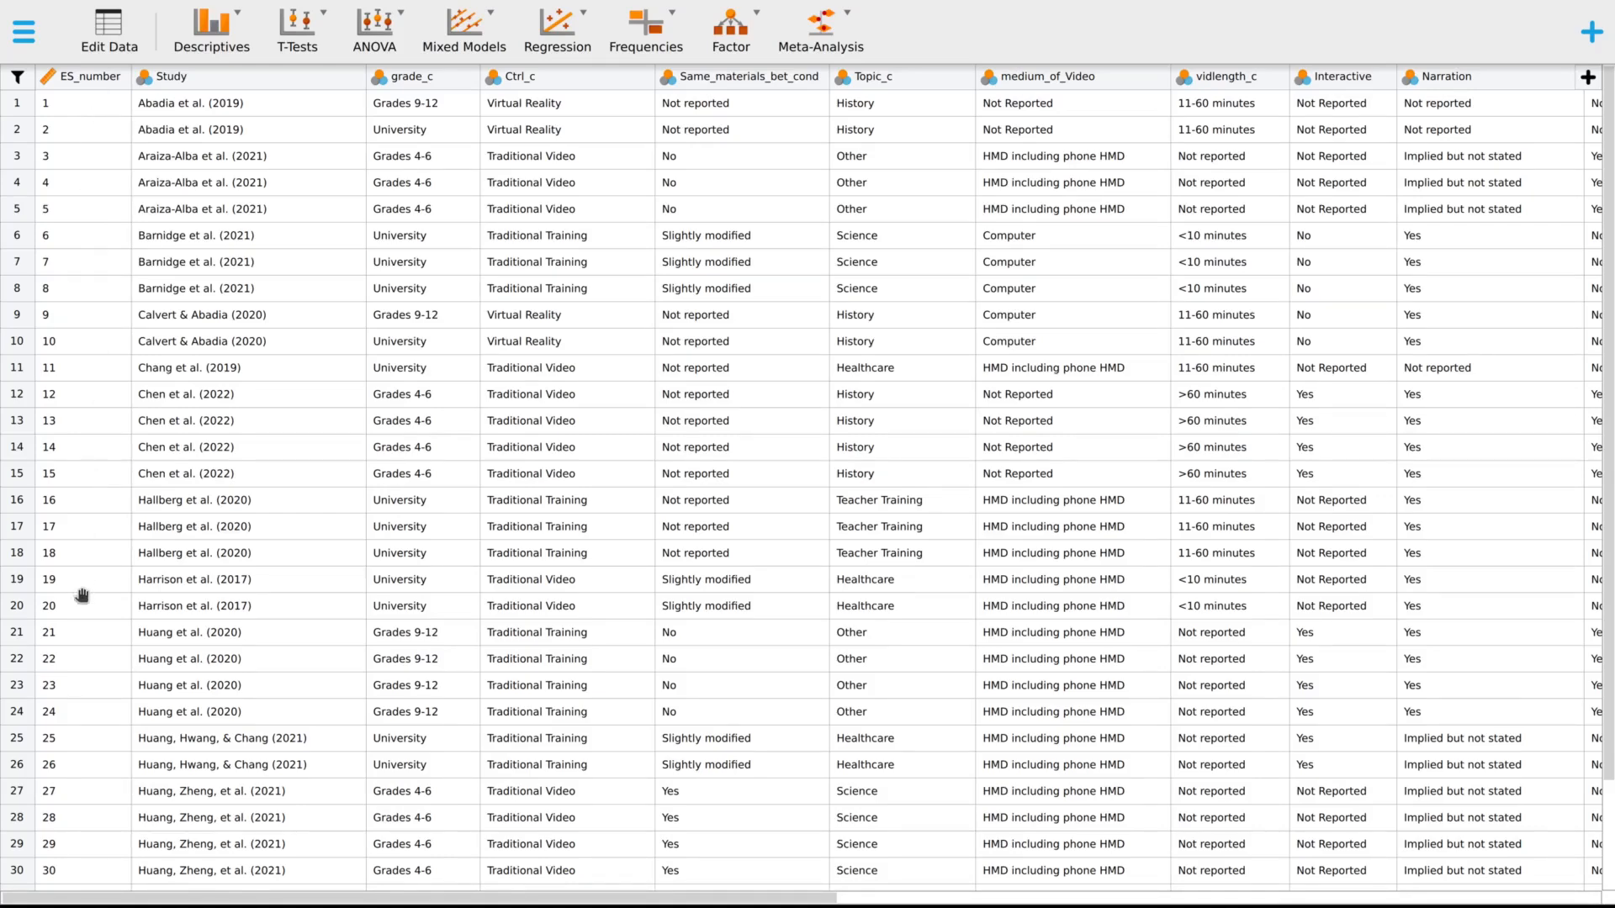
- Examine the dataset's rows and its columns through to the experimental and control group statistics
scroll(79, 598, "down", 3)
scroll(36, 706, "up", 3)
left_click_drag(301, 898, 1197, 877)
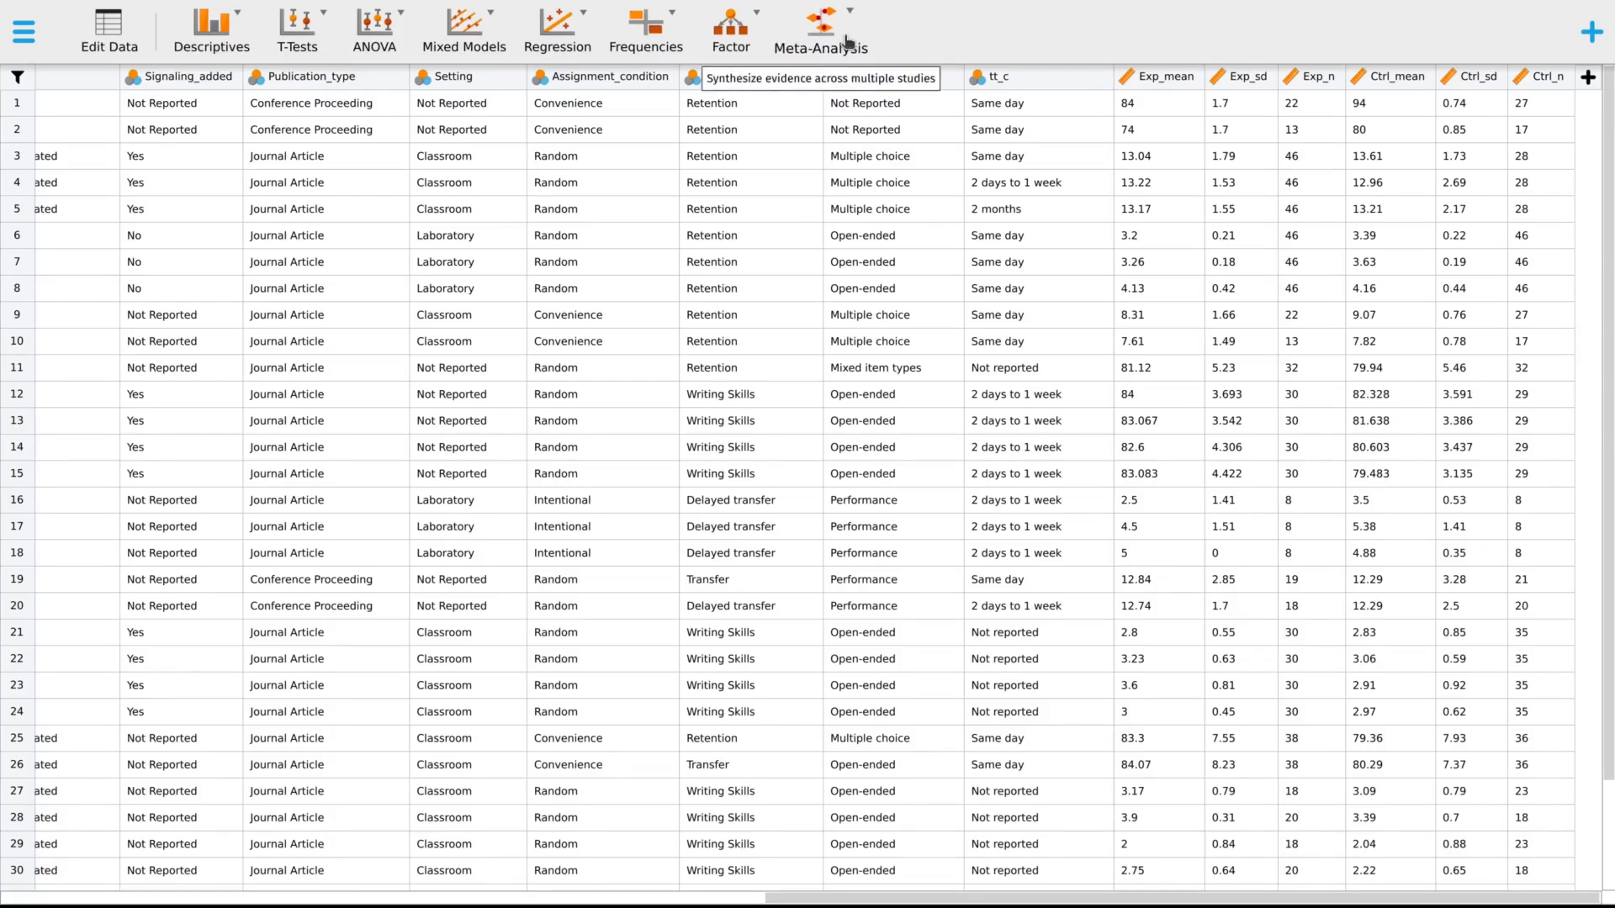
- Check that the Meta-Analysis module is enabled and start an Effect Size Computation using SMD for independent groups
left_click(1592, 32)
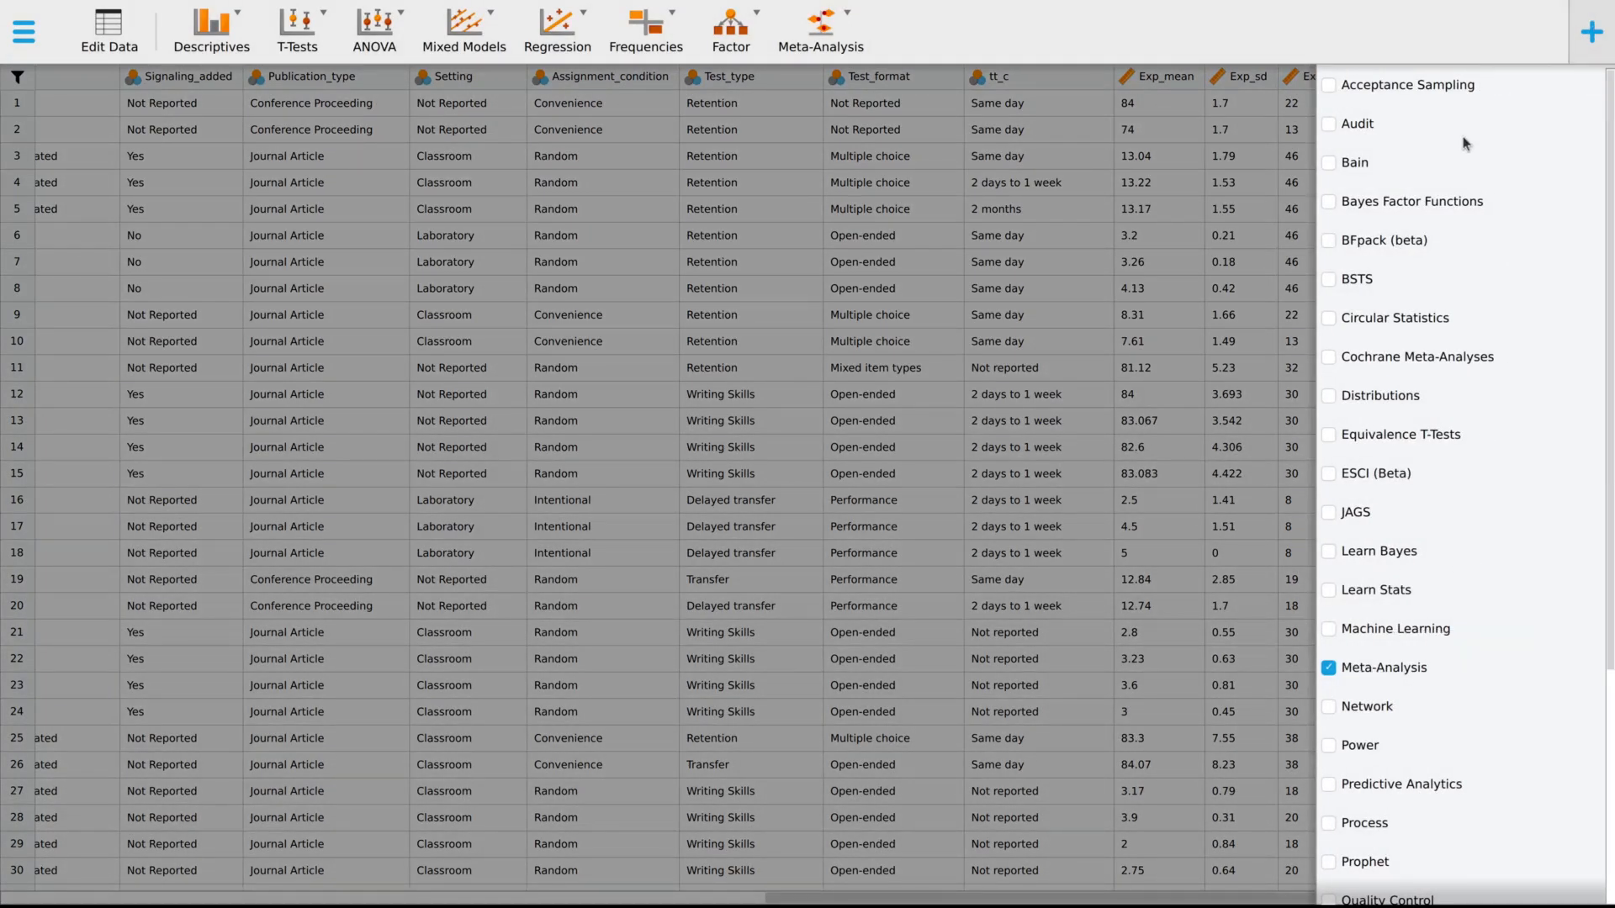
left_click(1590, 38)
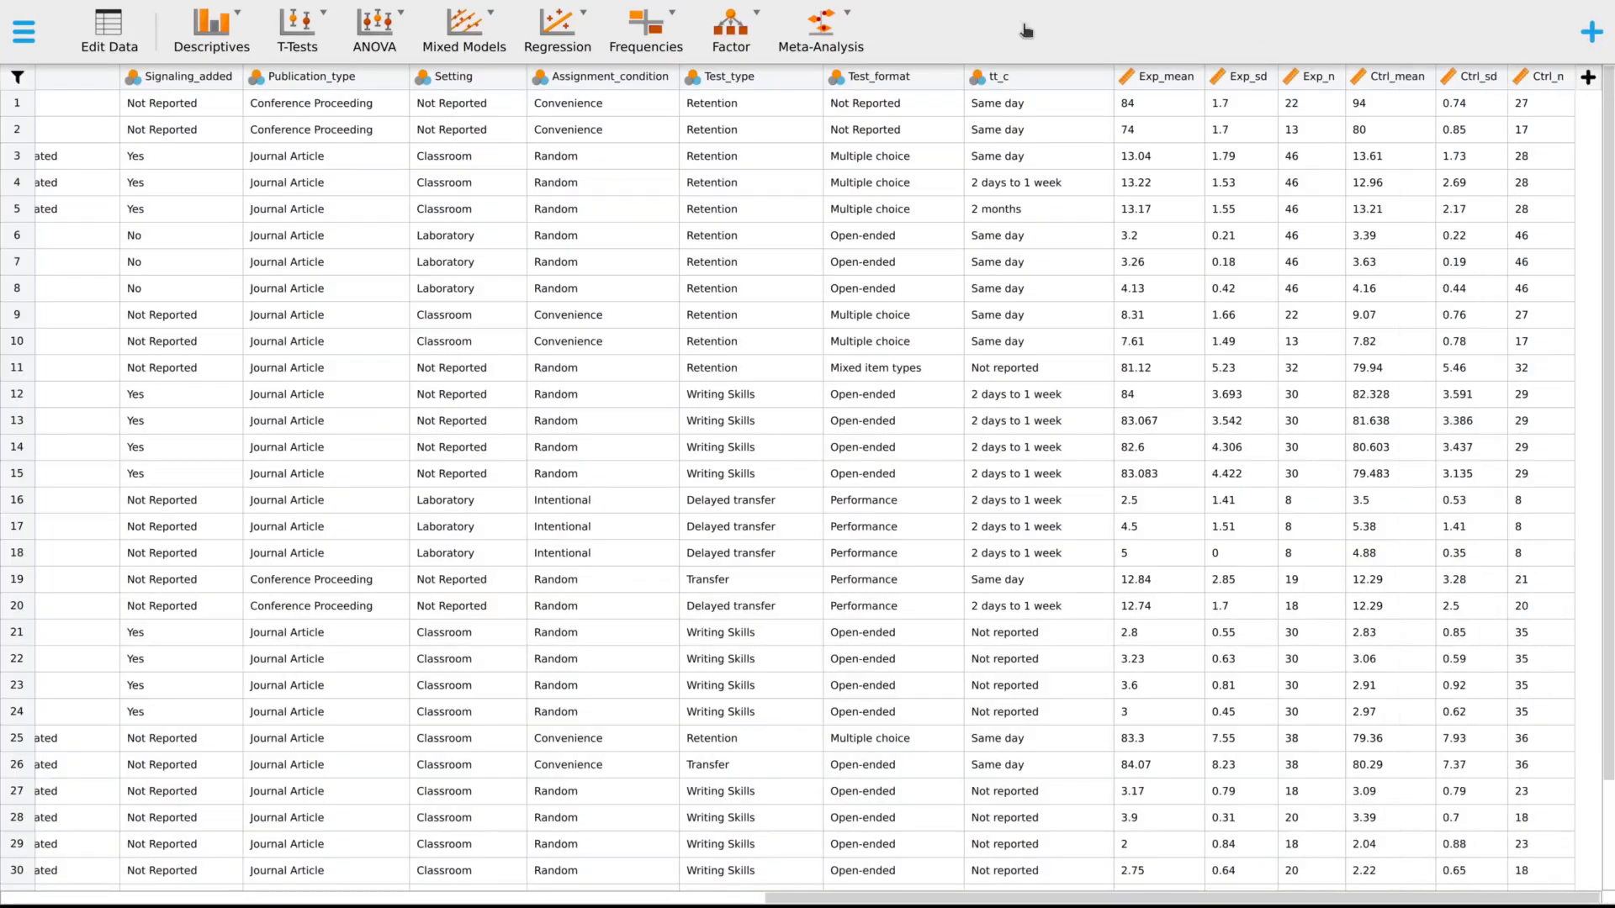
left_click(852, 18)
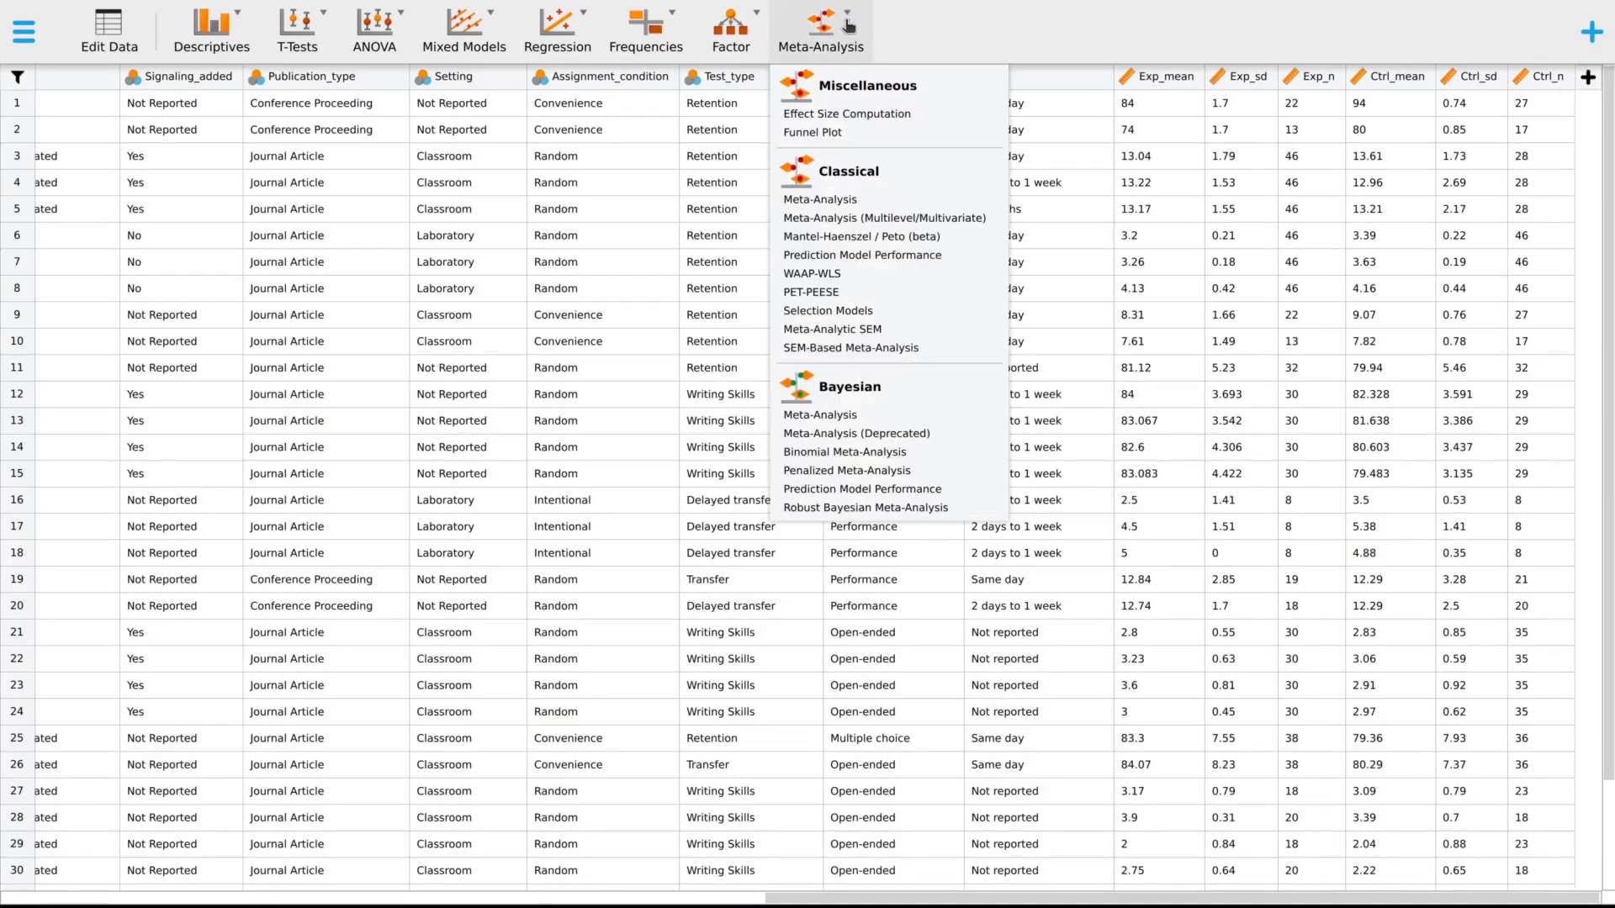
left_click(844, 117)
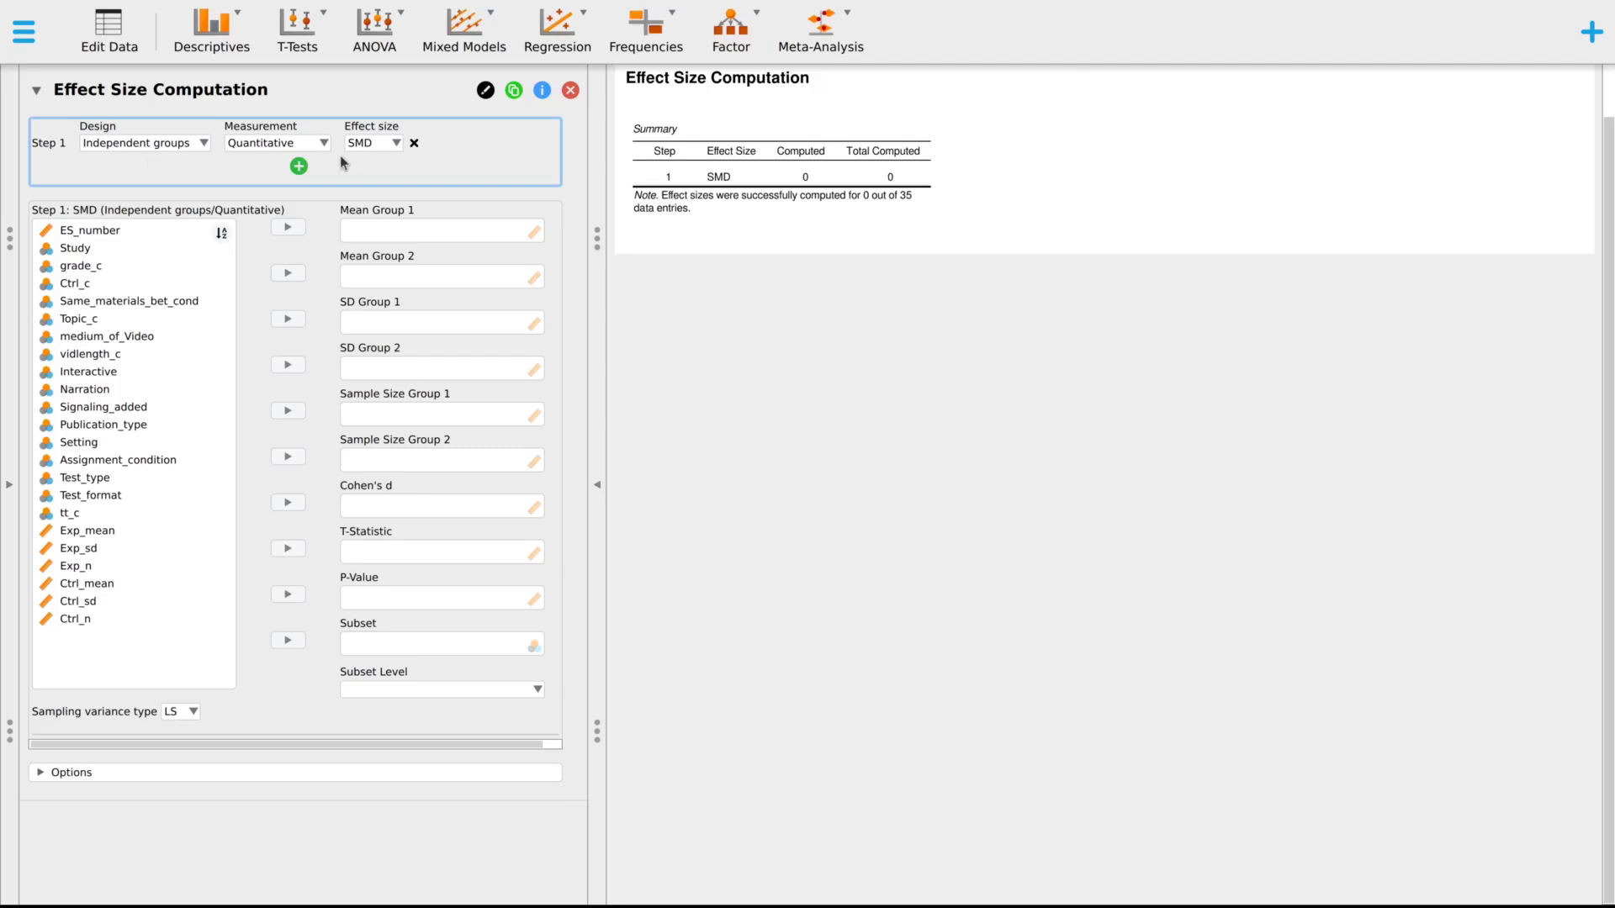
left_click(395, 144)
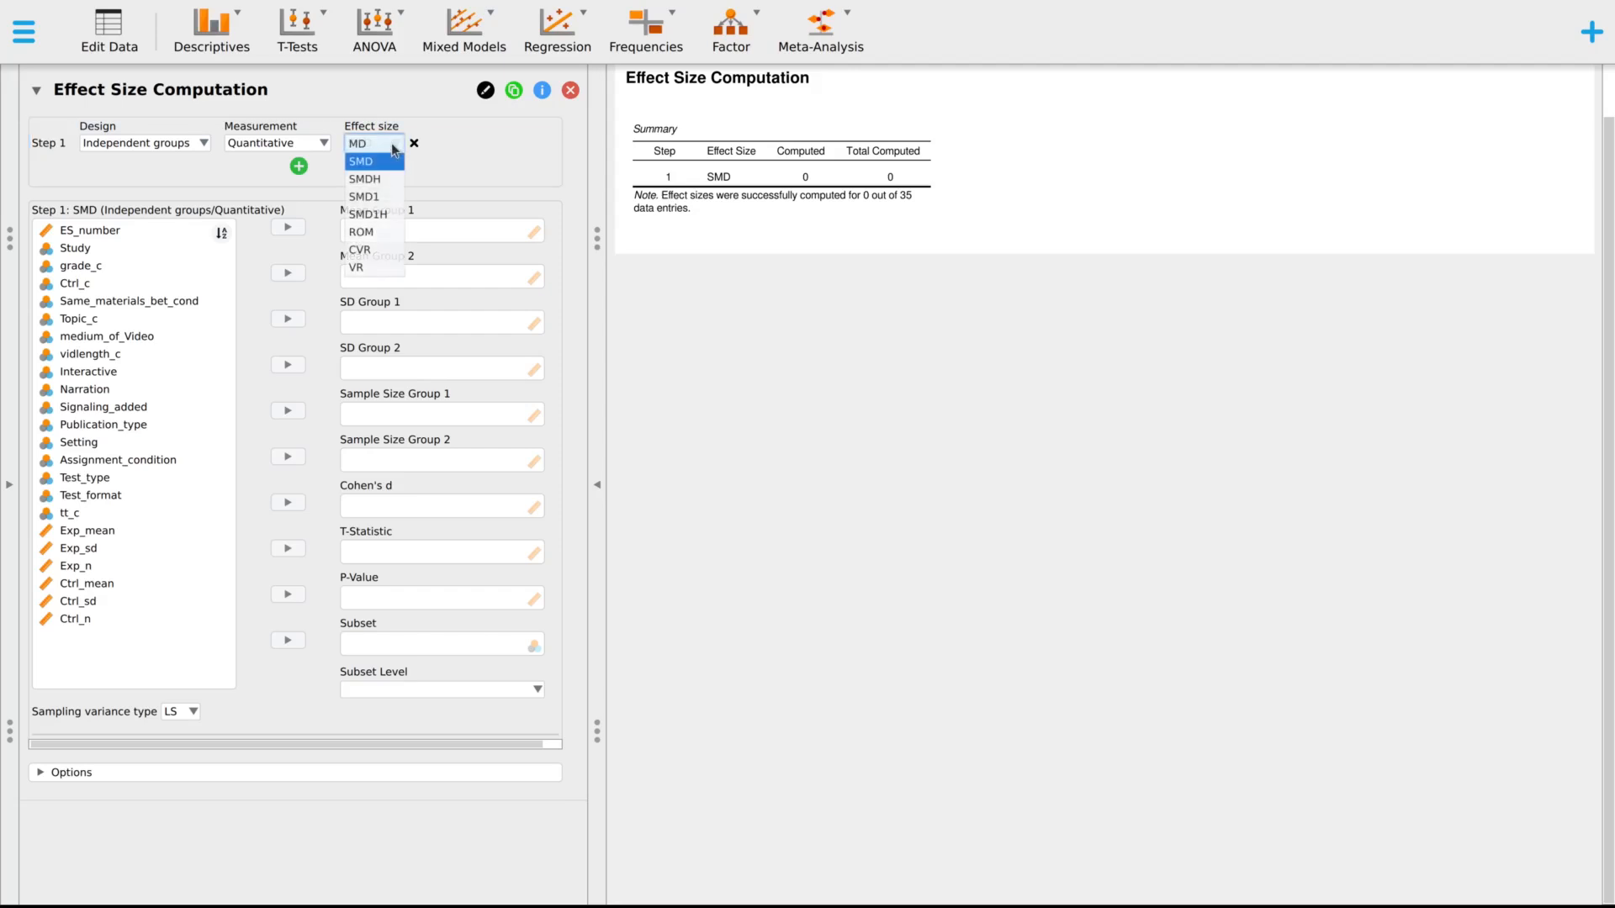
left_click(517, 156)
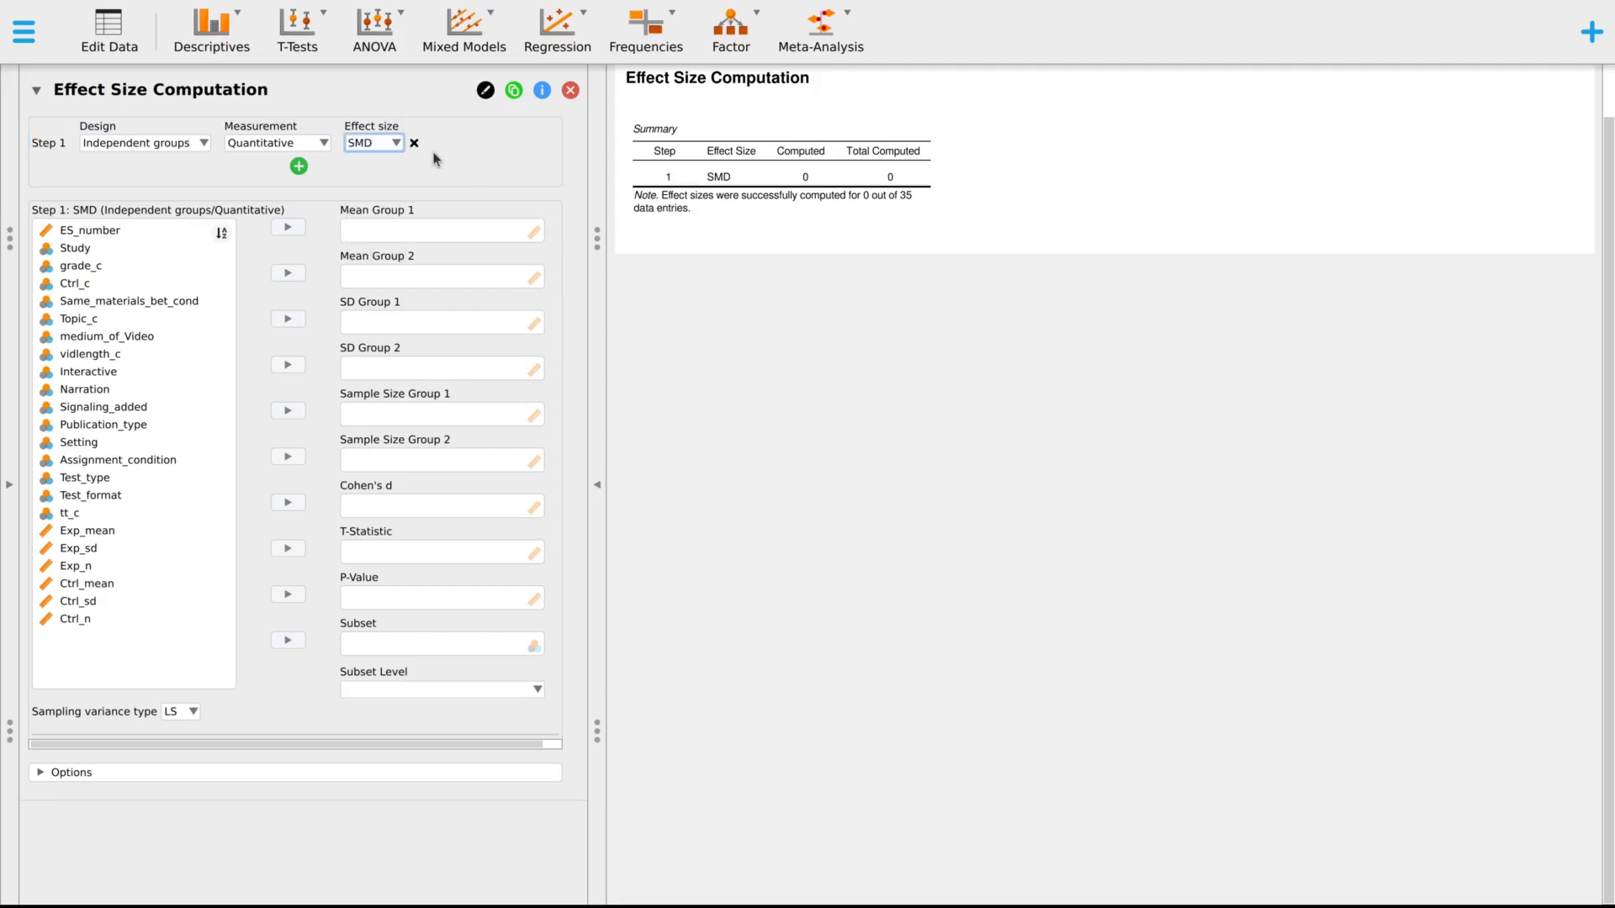
- Assign Exp_mean, Exp_sd and Exp_n as the mean, SD and sample size of Group 1
left_click(126, 531)
left_click(287, 228)
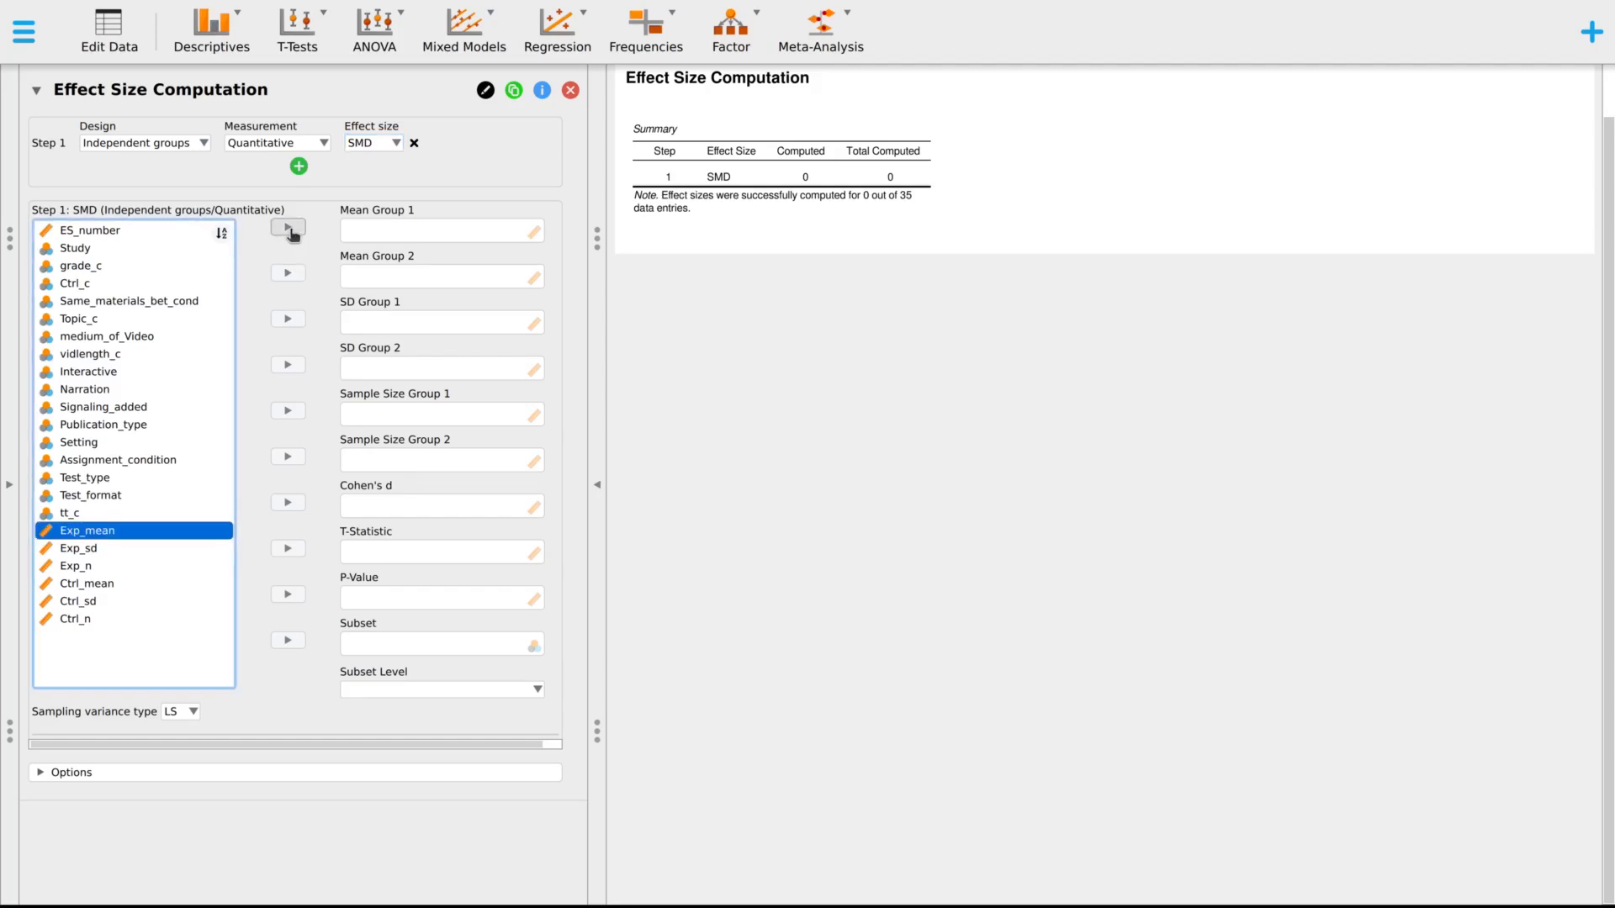
left_click(128, 553)
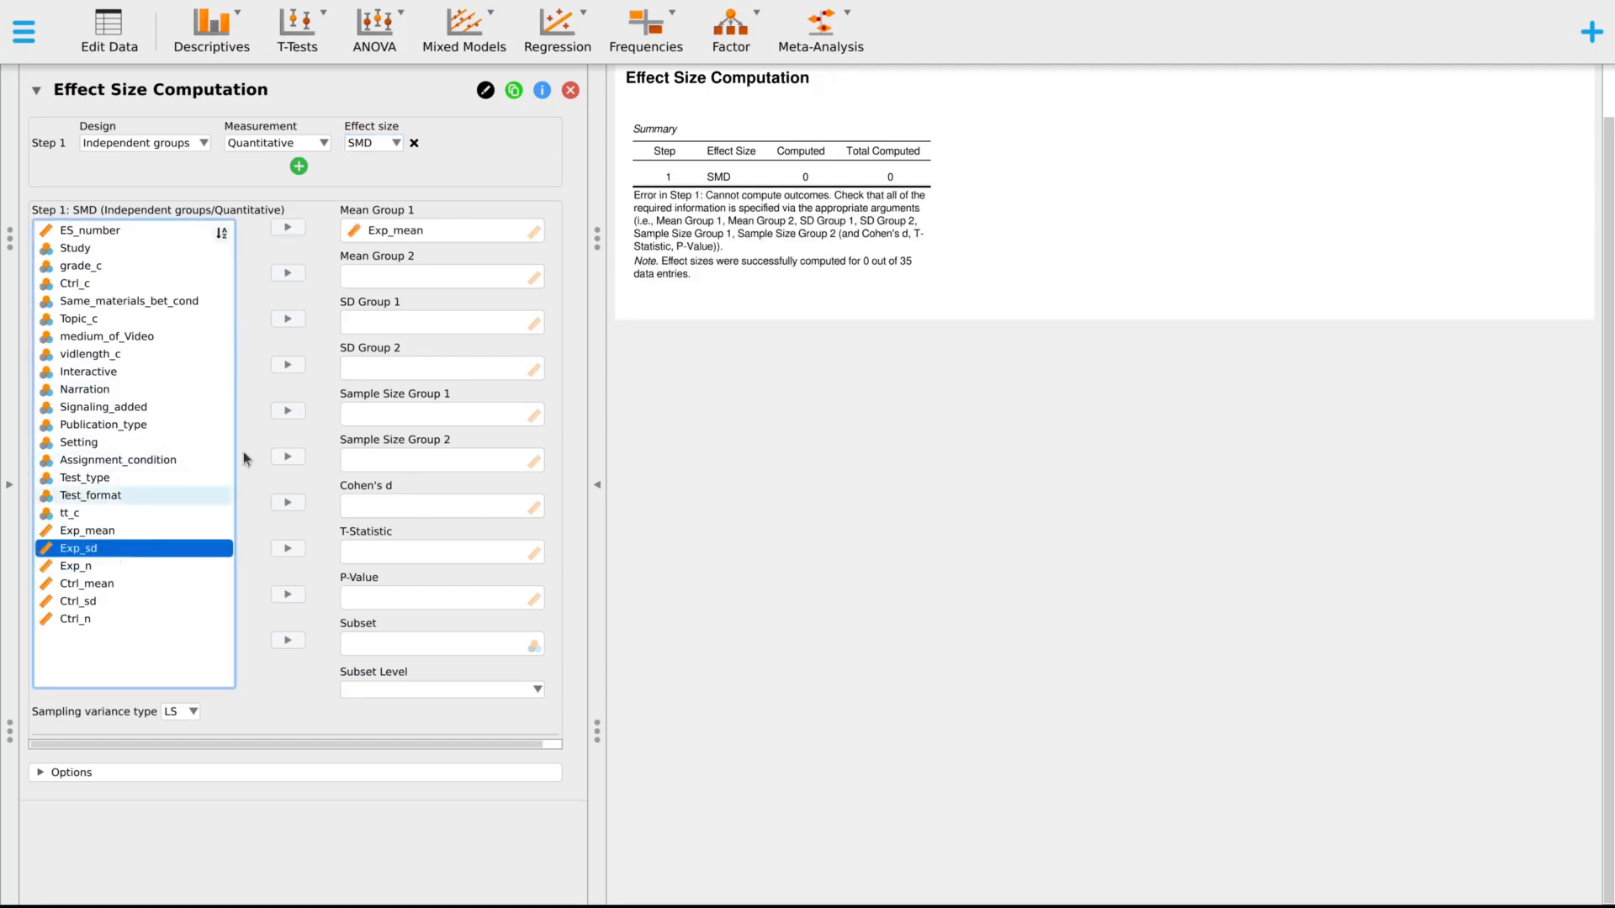
left_click(287, 319)
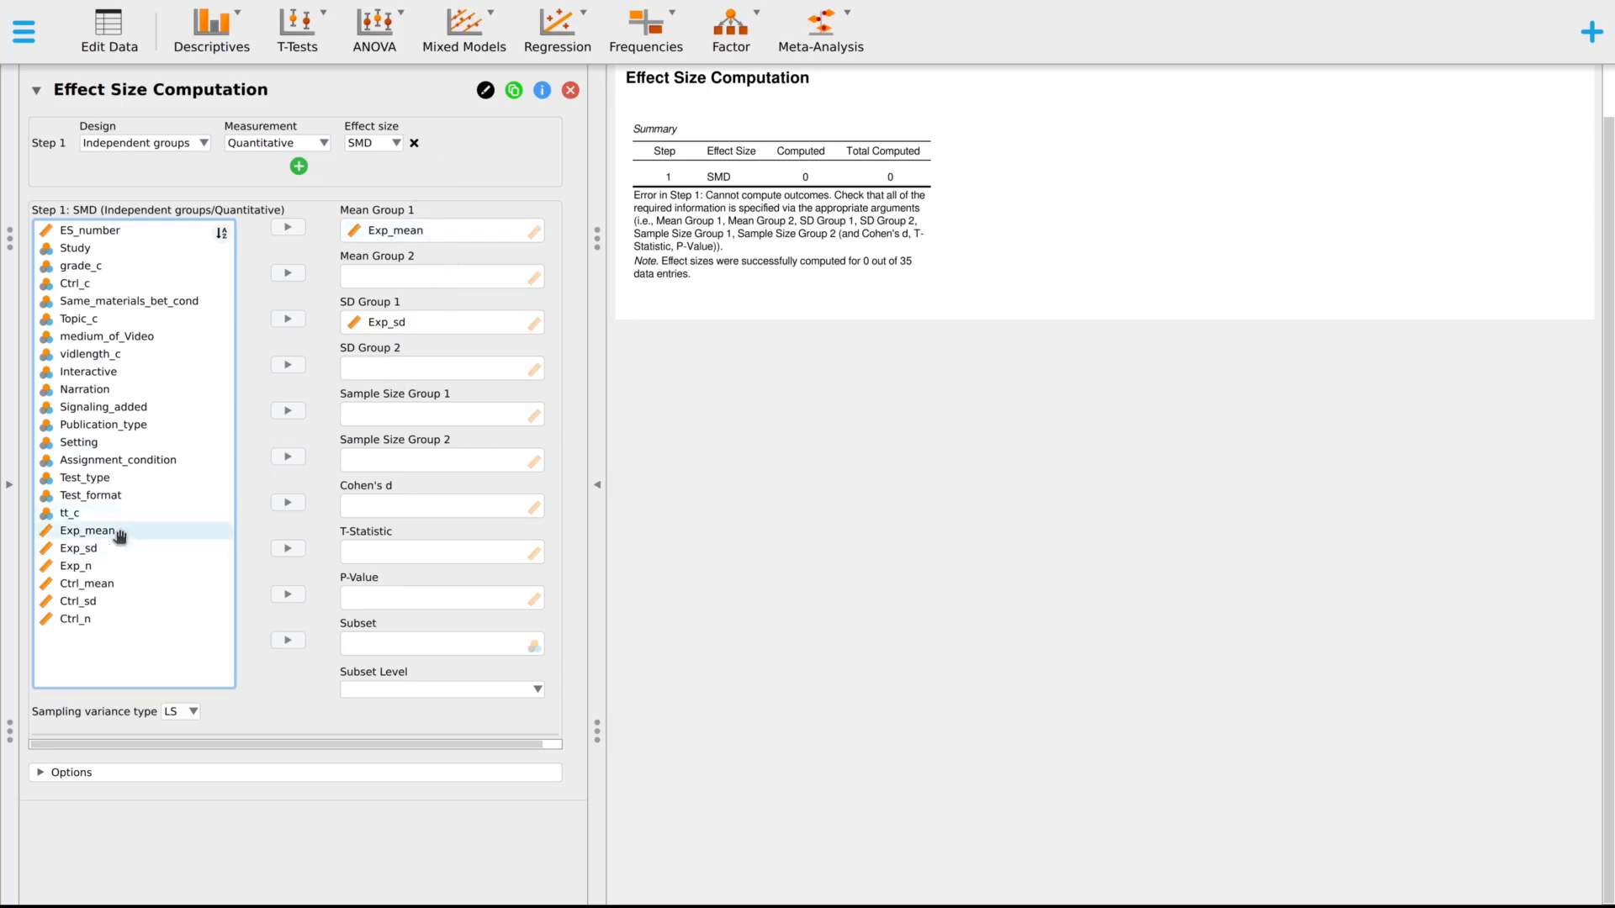
left_click(126, 567)
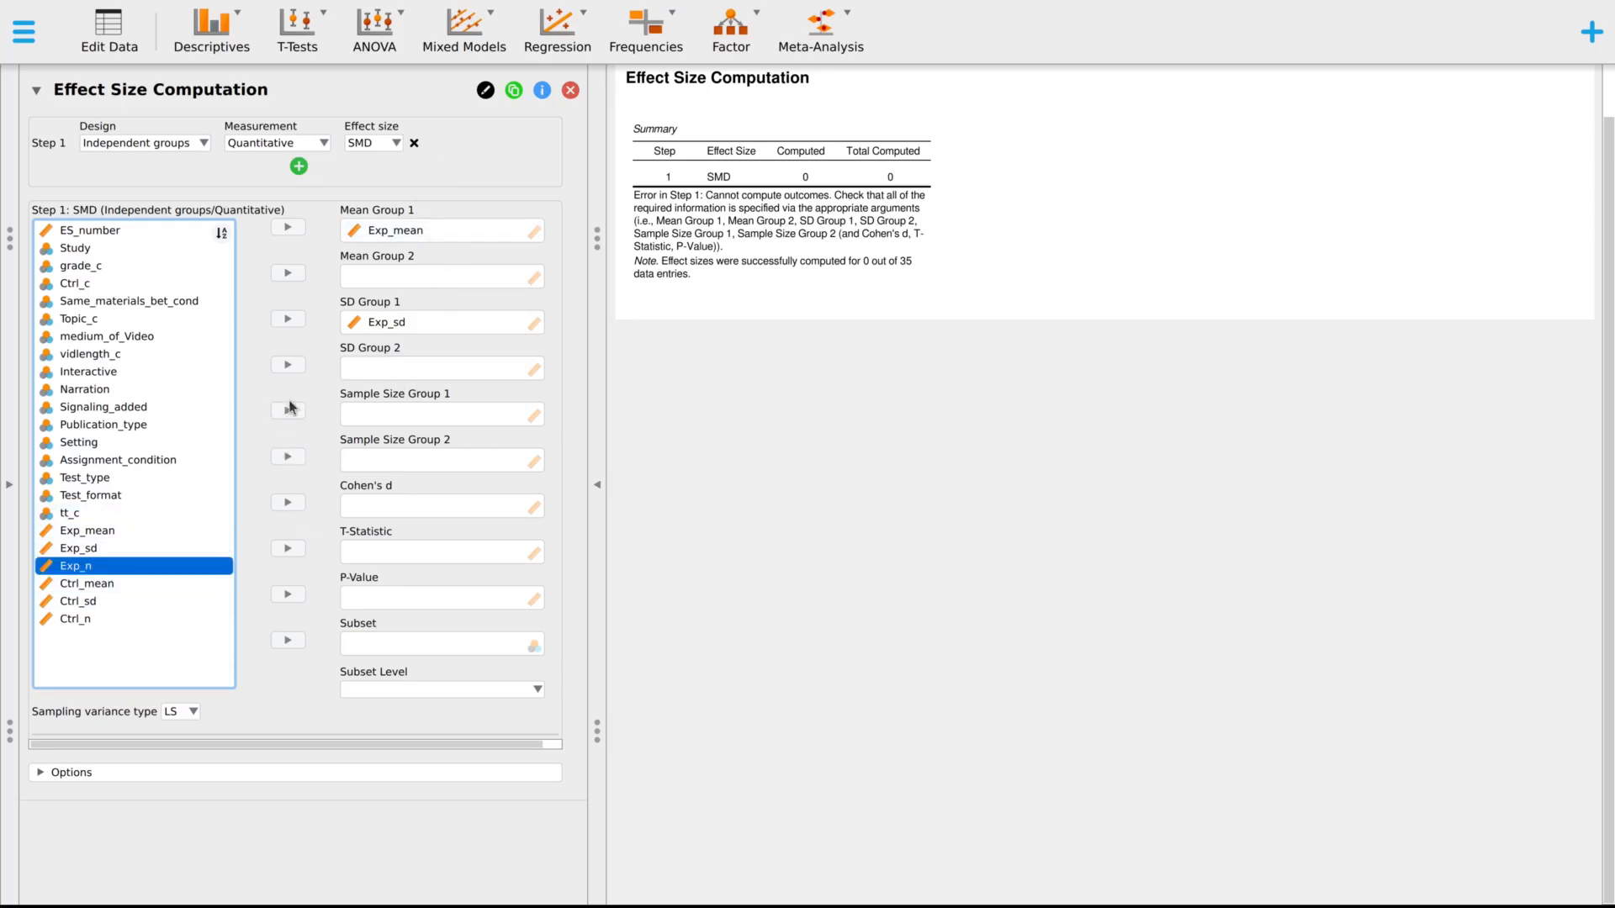
left_click(286, 412)
- Assign Ctrl_mean, Ctrl_sd and Ctrl_n as the mean, SD and sample size of Group 2
left_click(142, 586)
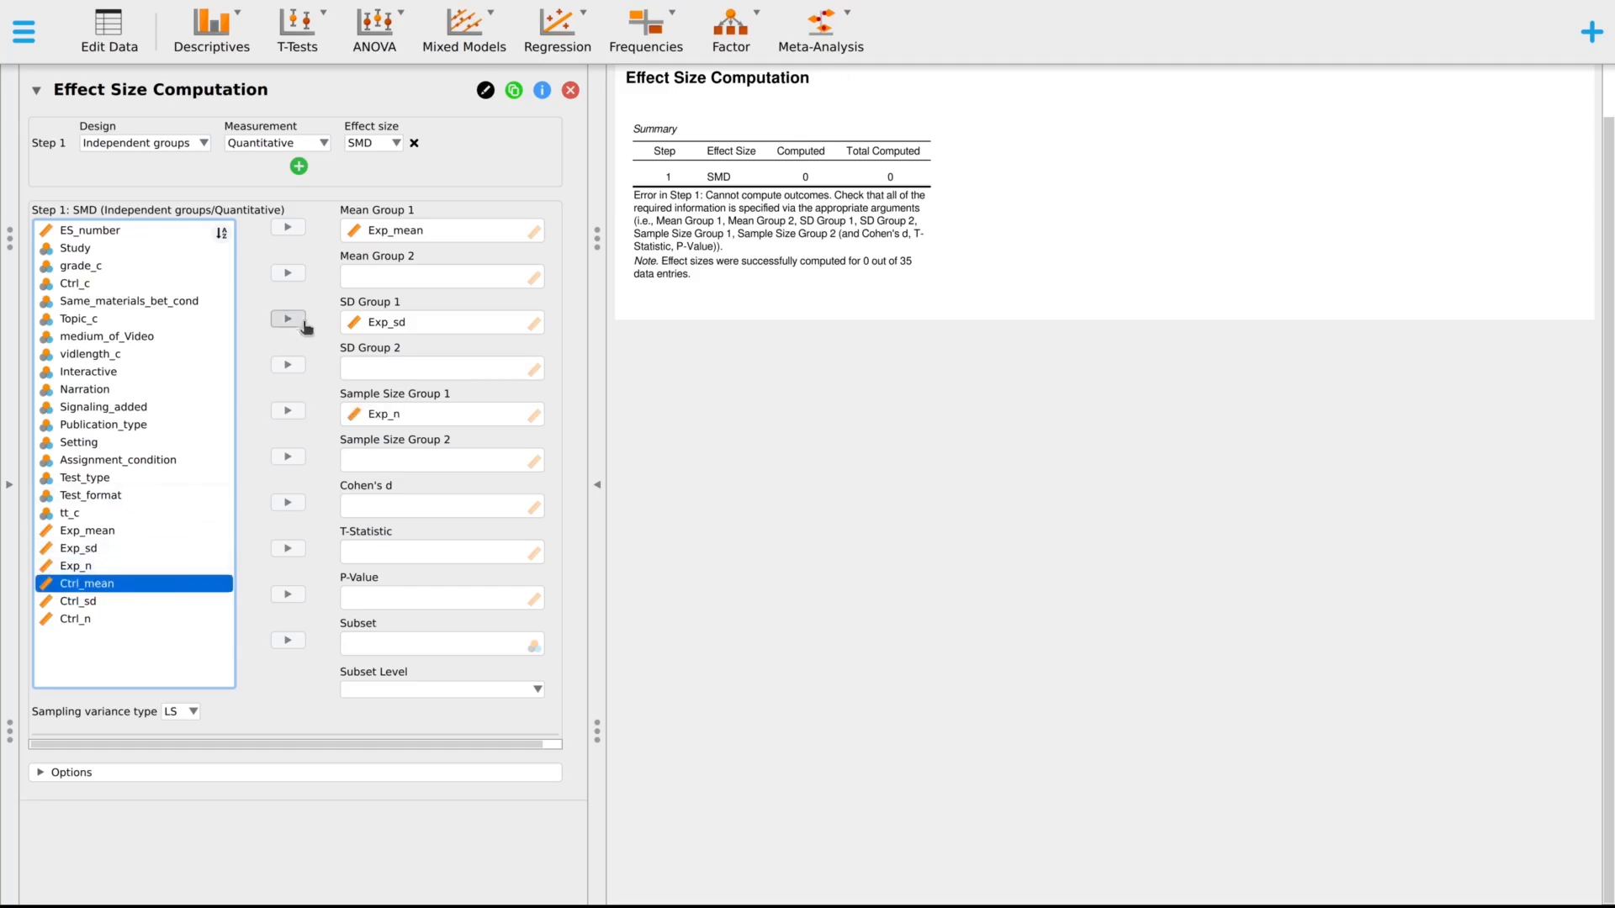
left_click(102, 601)
left_click(148, 582)
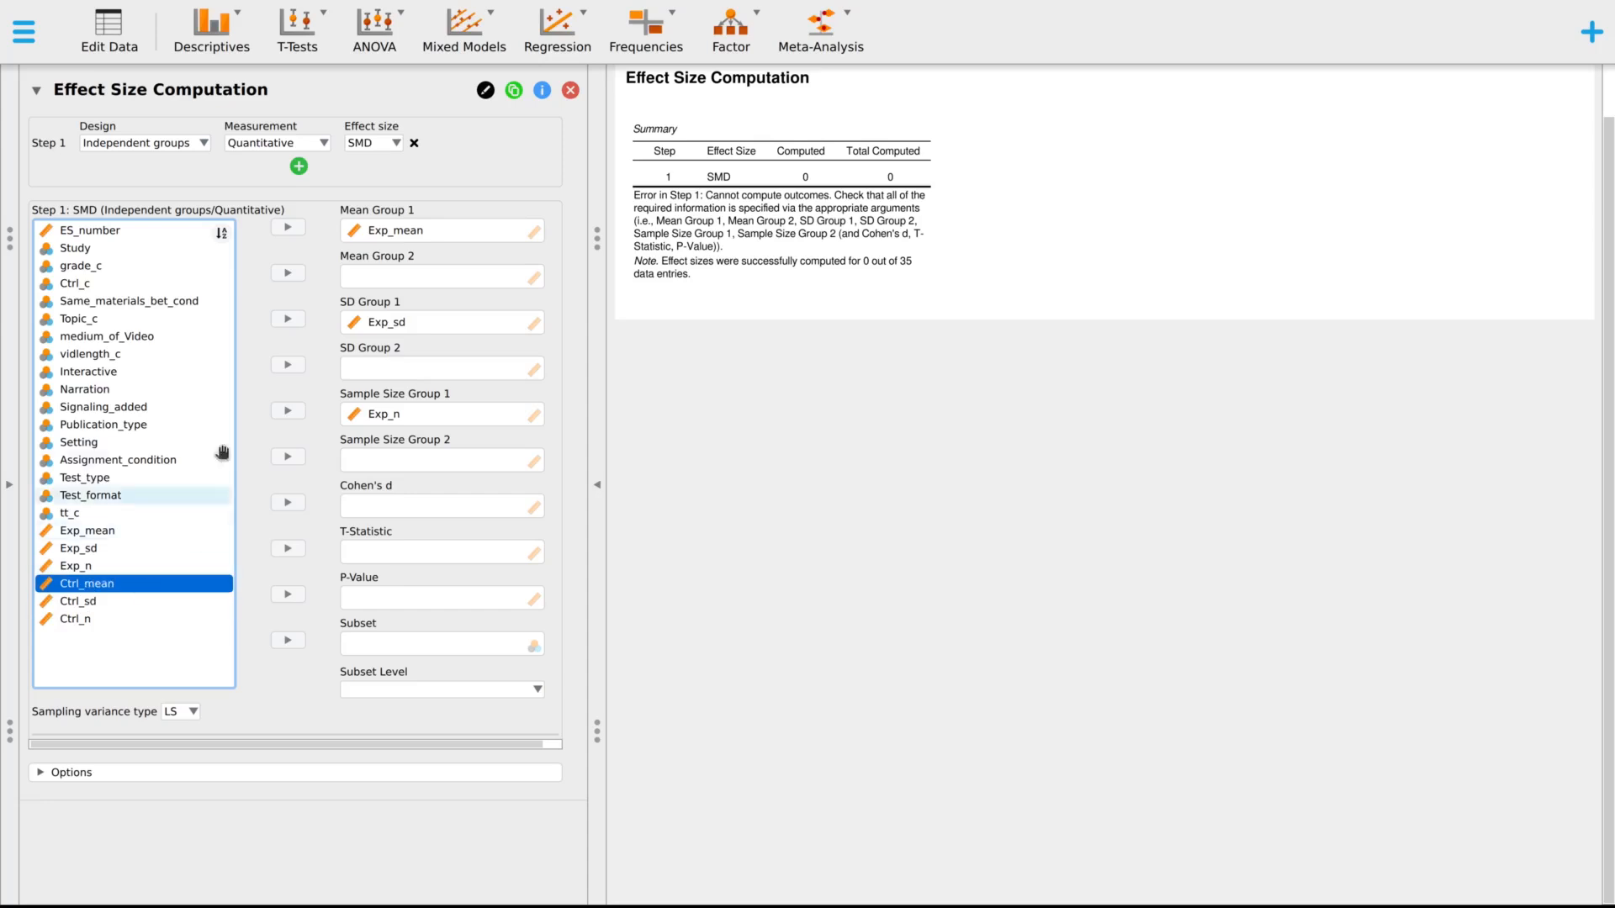
left_click(288, 273)
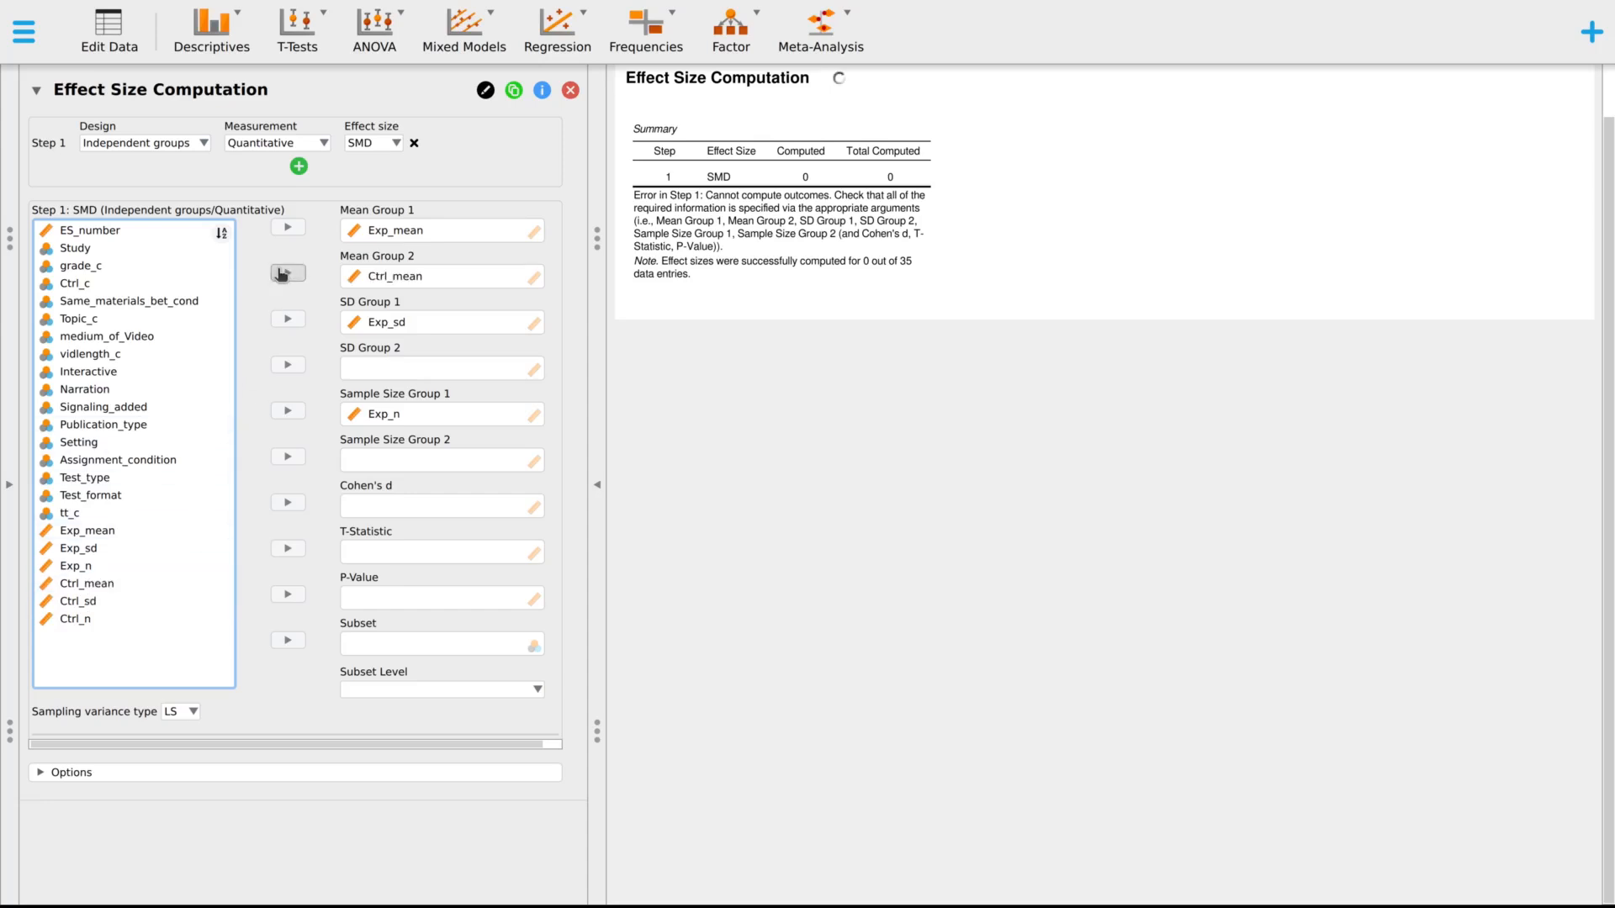
left_click(133, 602)
left_click(287, 365)
left_click(151, 619)
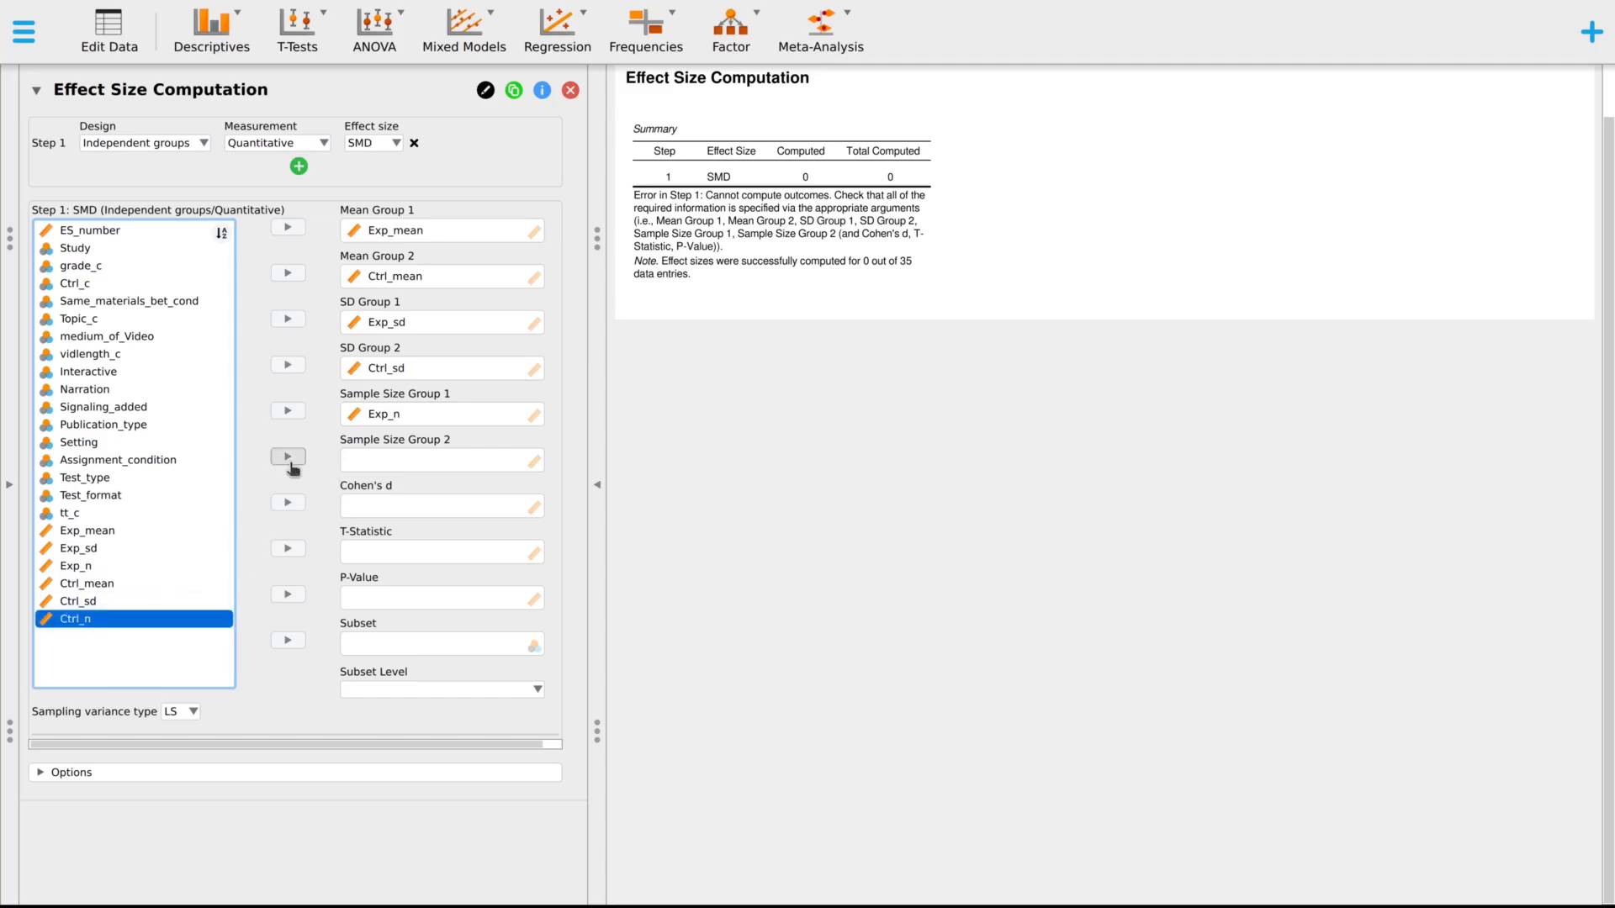
left_click(287, 457)
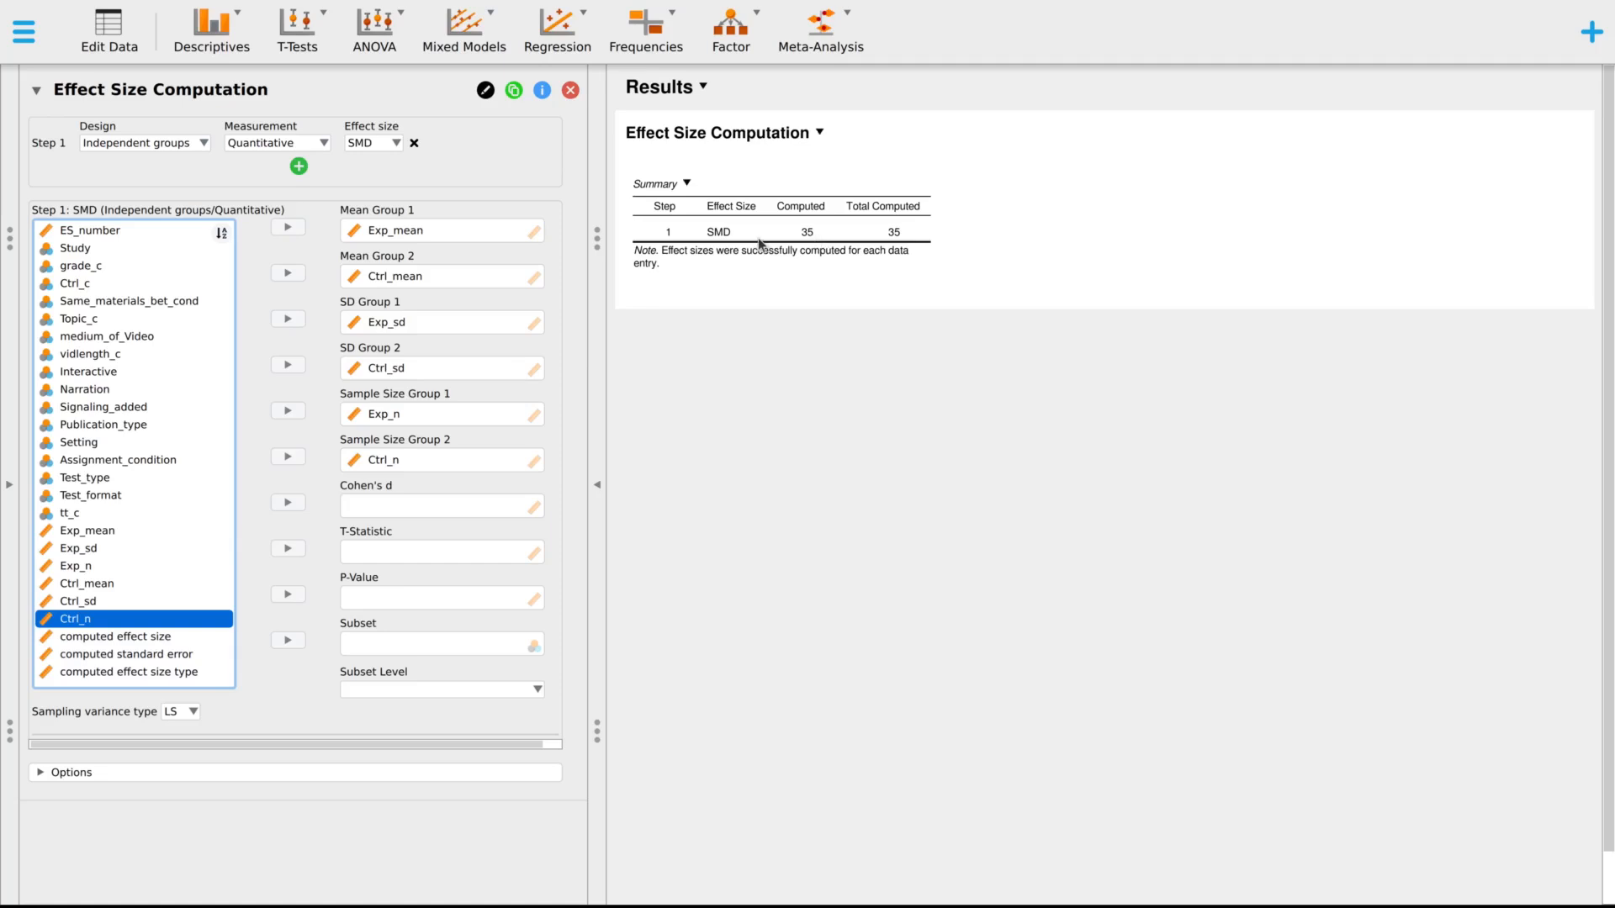
- Collapse the effect size form and examine the computed effect size and standard error columns in the data
left_click(38, 98)
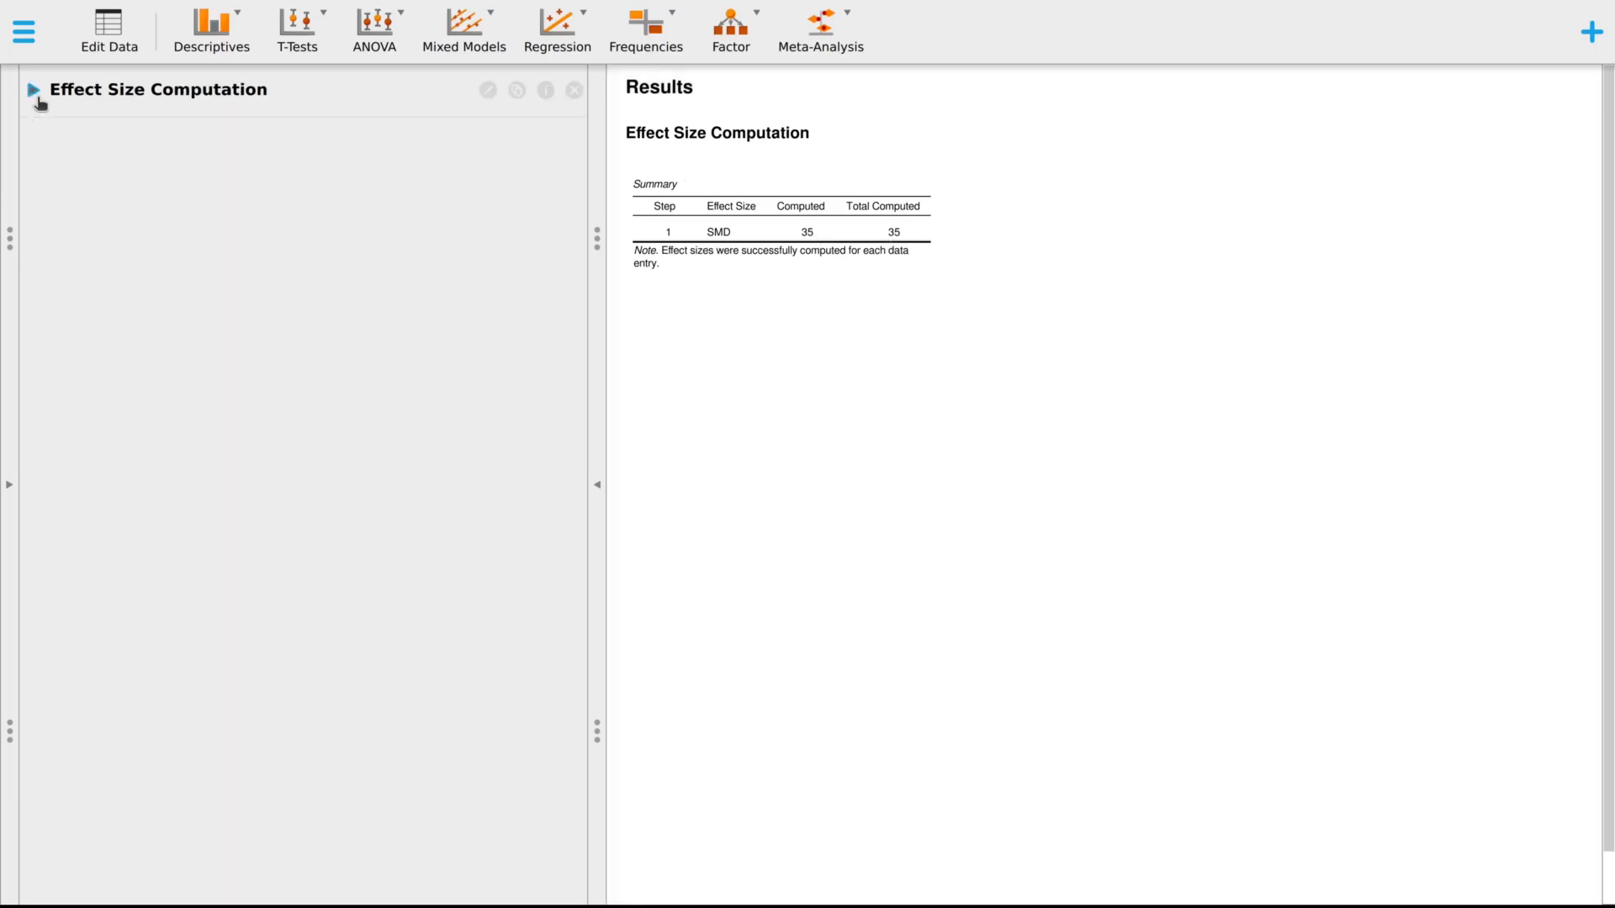
left_click(128, 57)
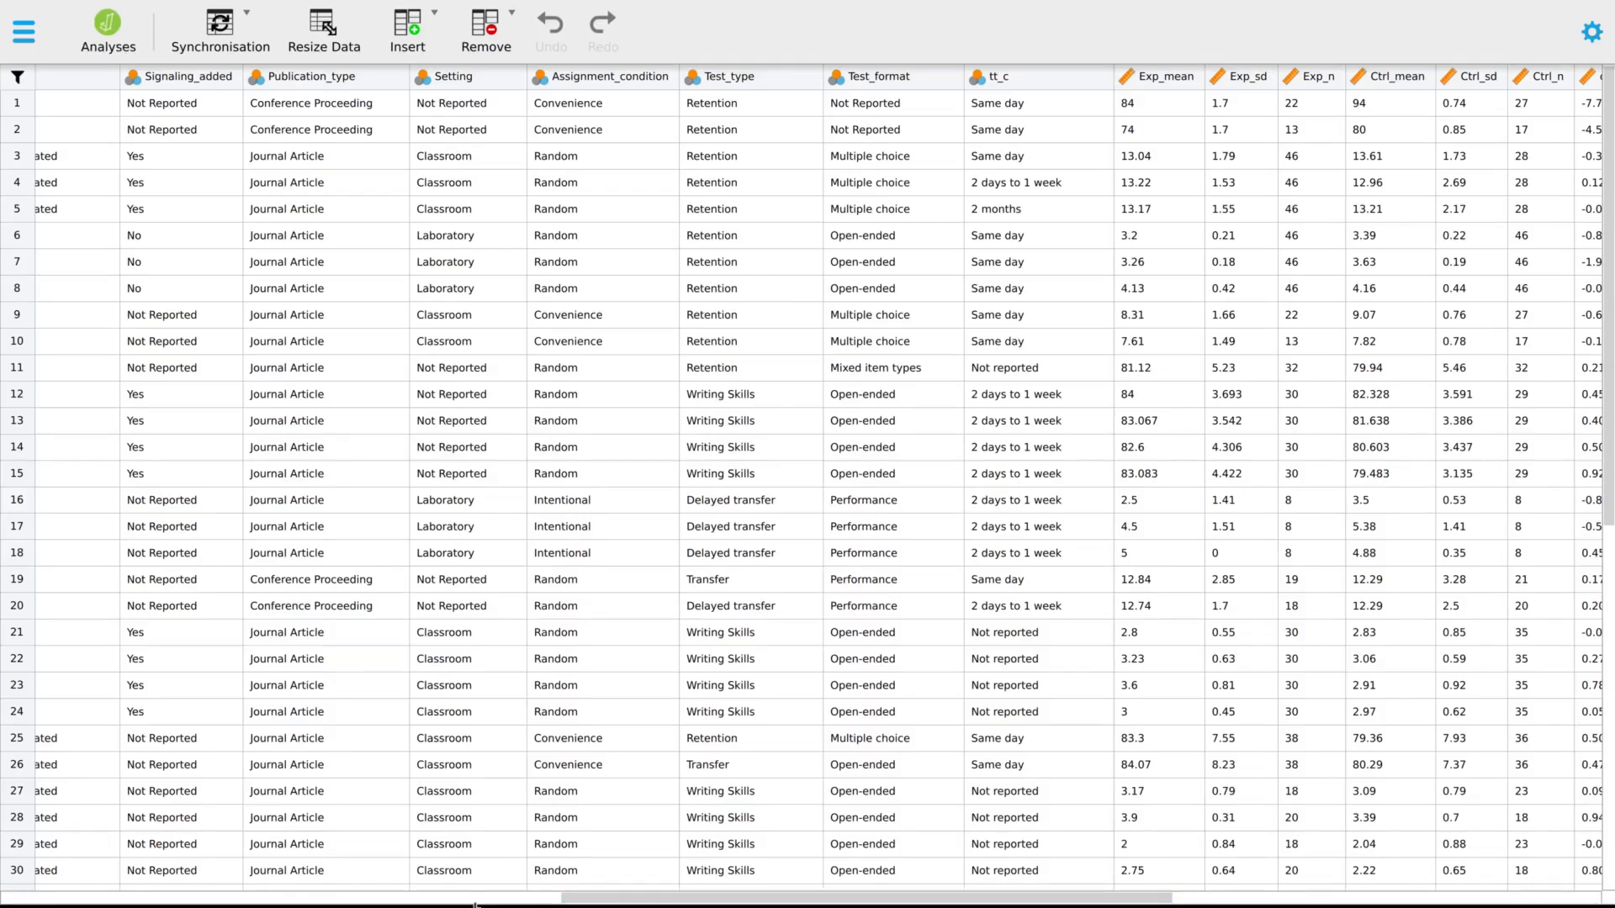
left_click_drag(565, 899, 1026, 899)
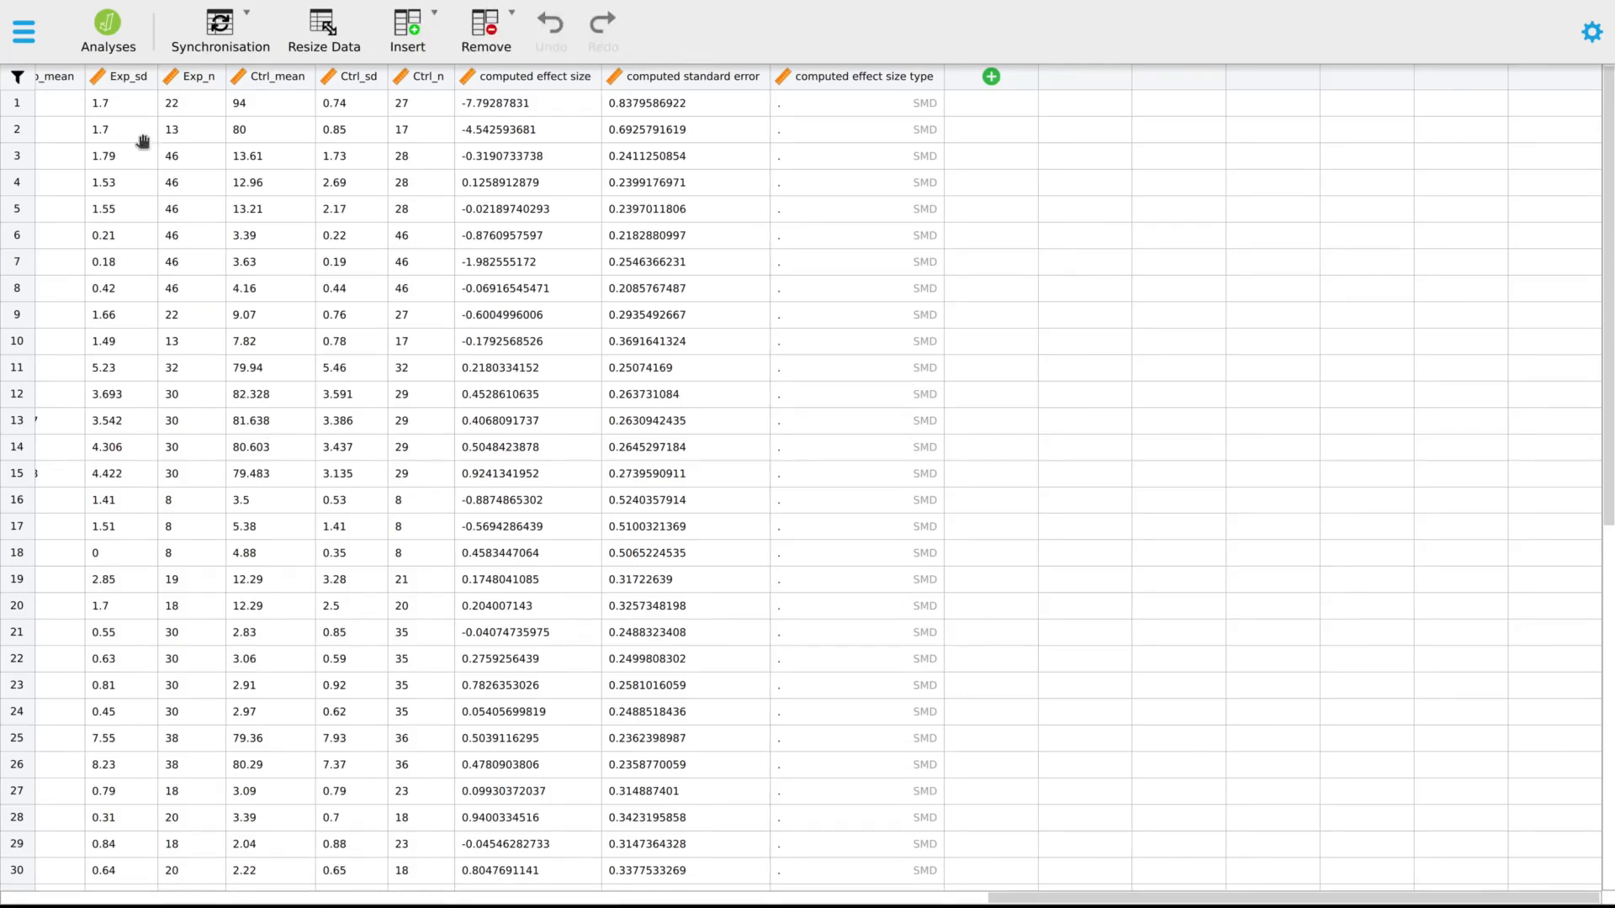
left_click(109, 37)
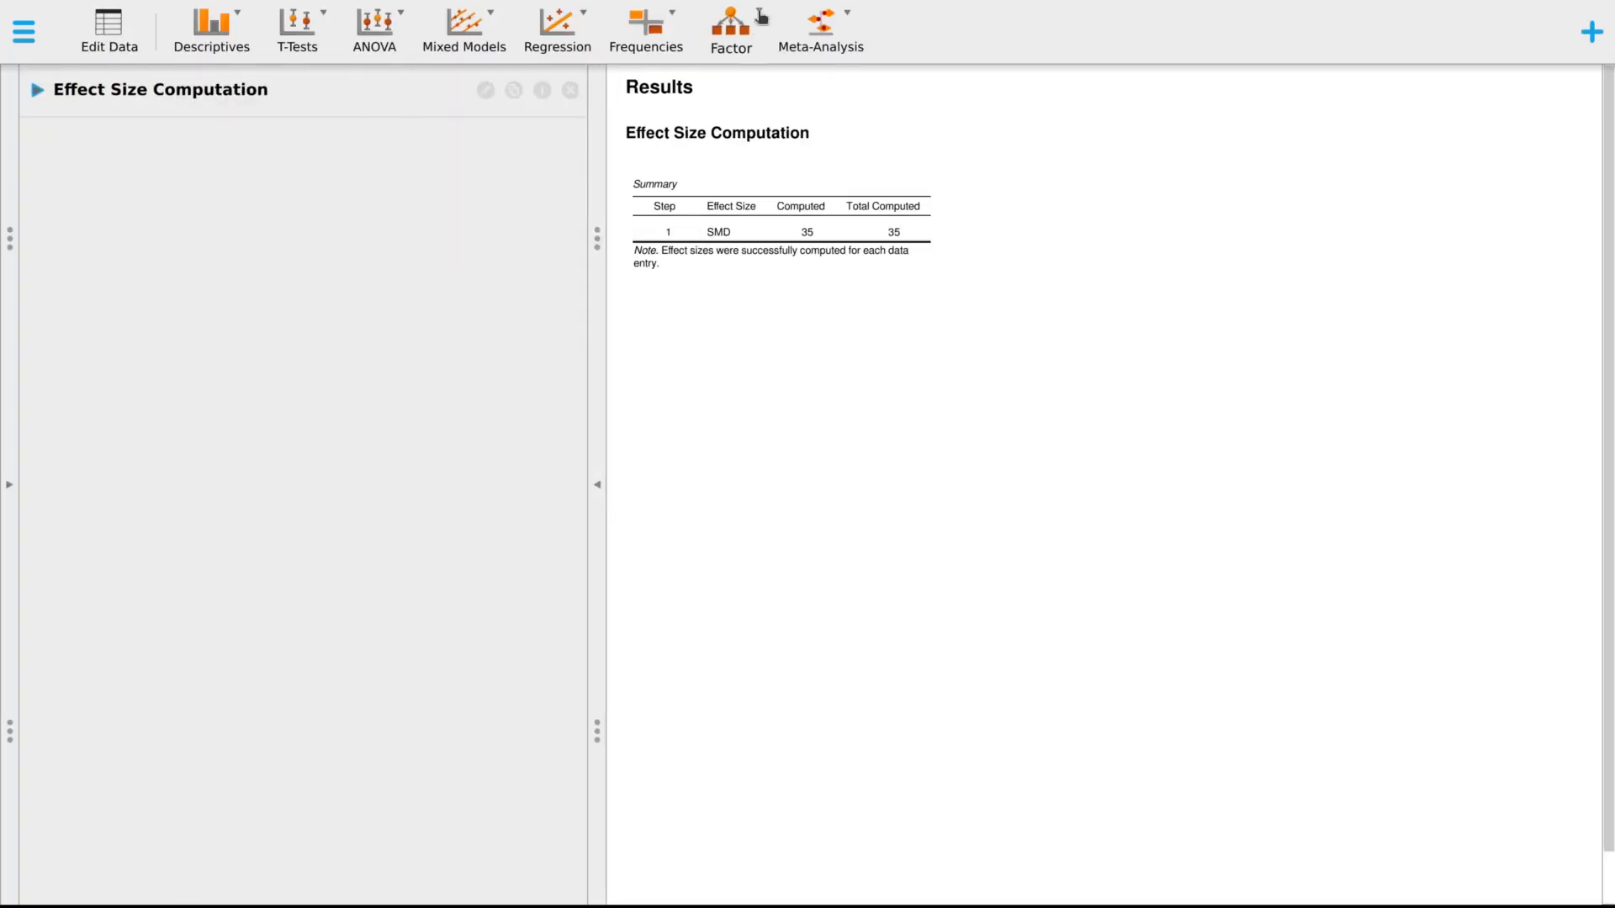
- Start a classical multilevel/multivariate meta-analysis with computed effect size as Effect Size and computed standard error as its standard error
left_click(820, 32)
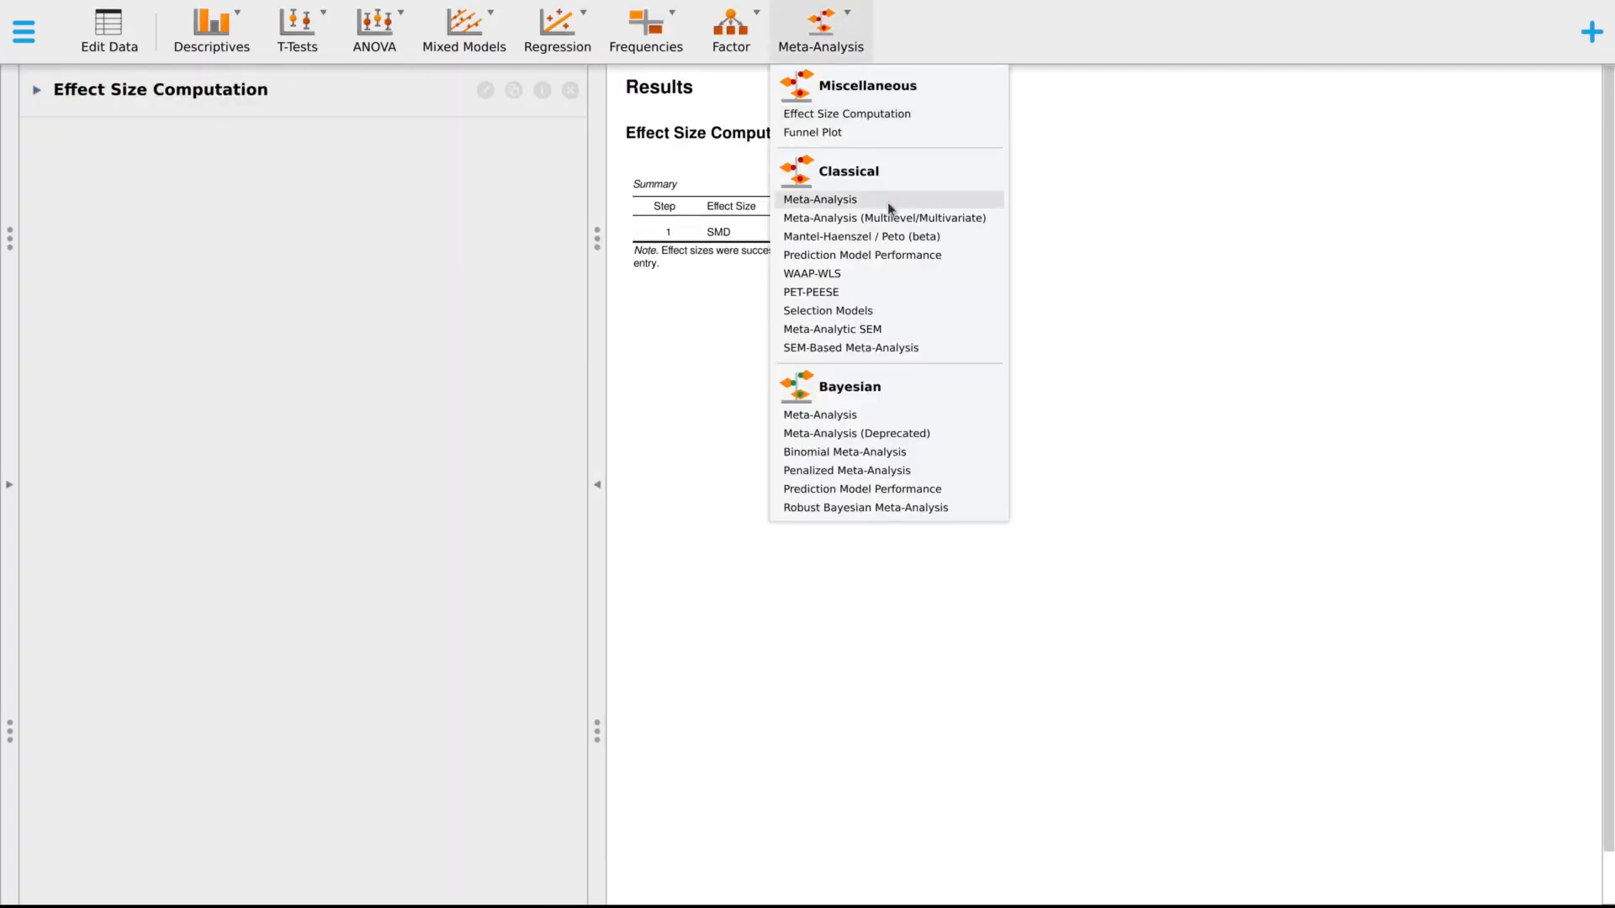
left_click(958, 216)
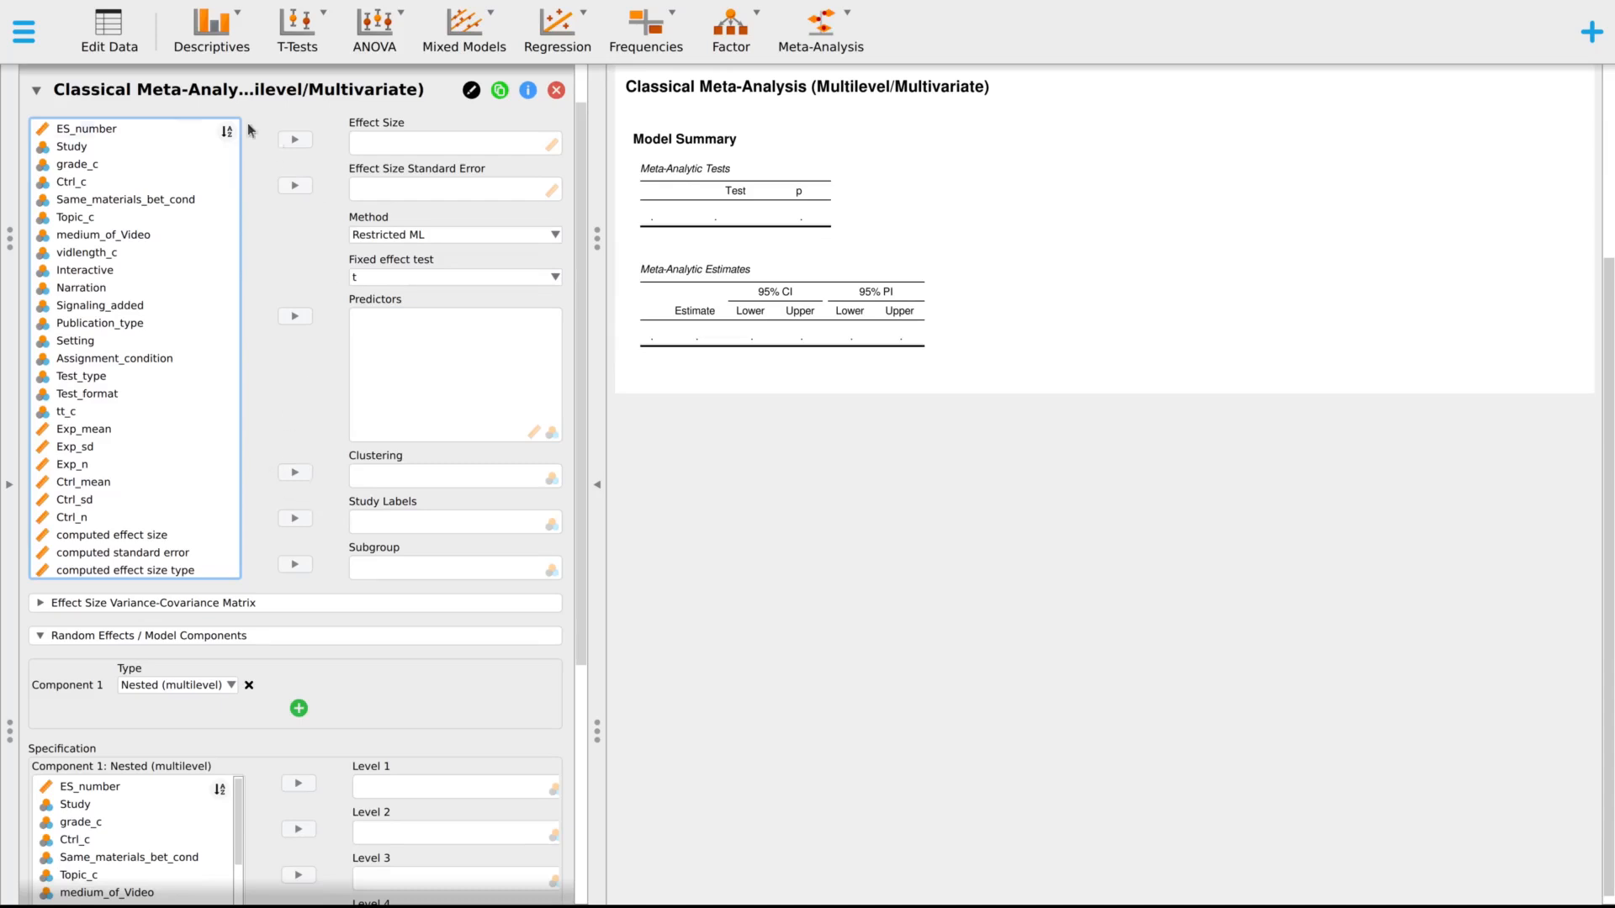
scroll(157, 437, "down", 3)
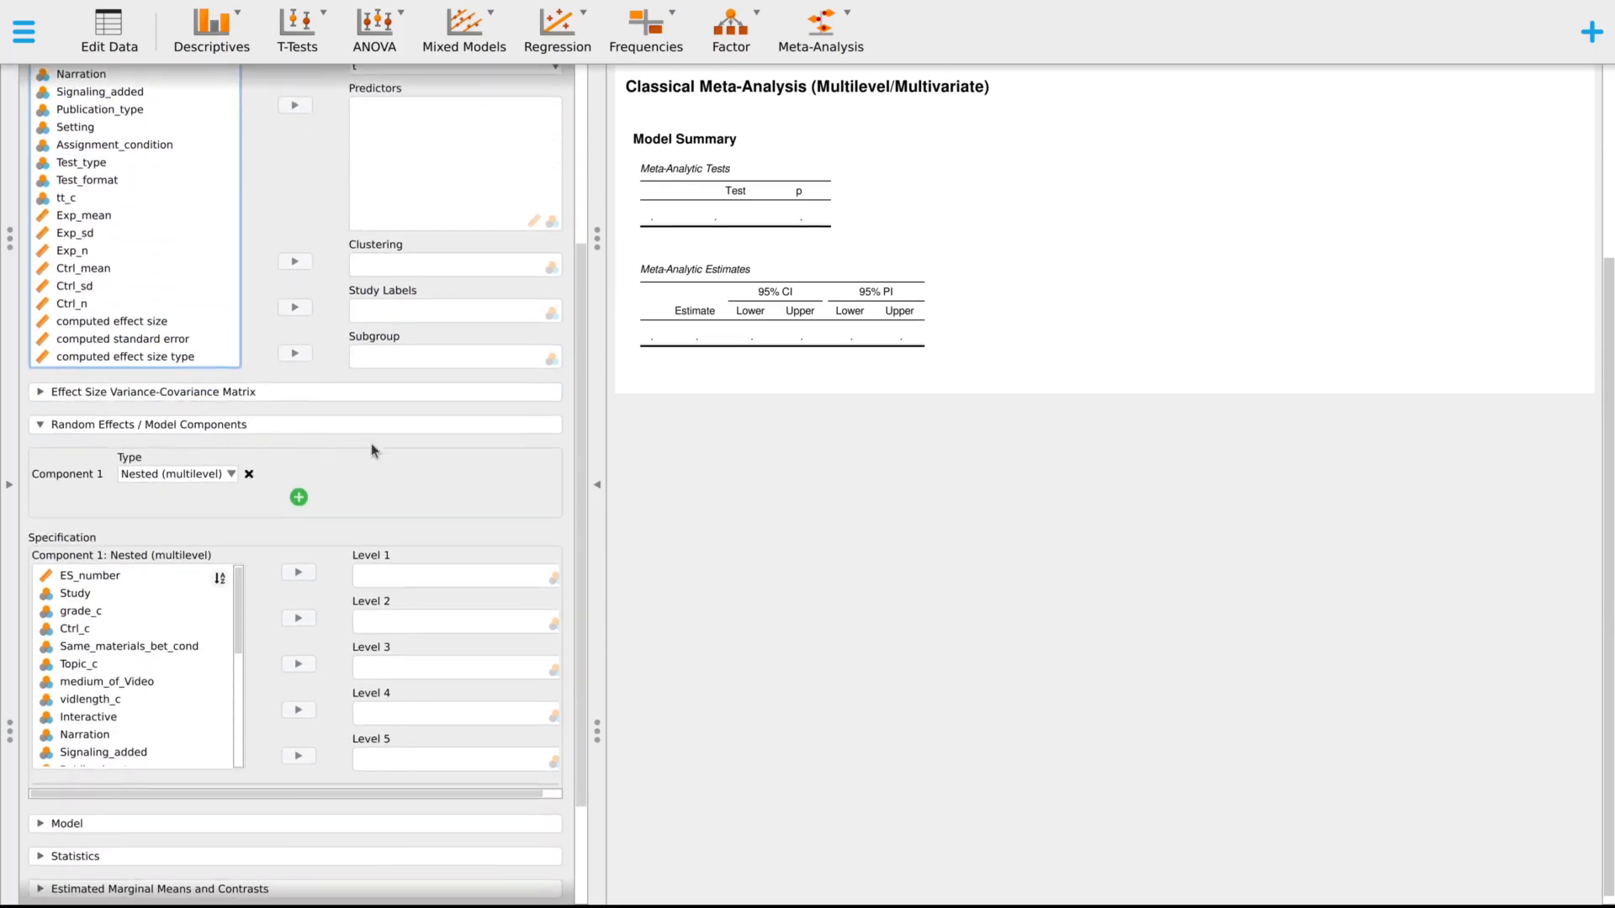
scroll(371, 451, "up", 4)
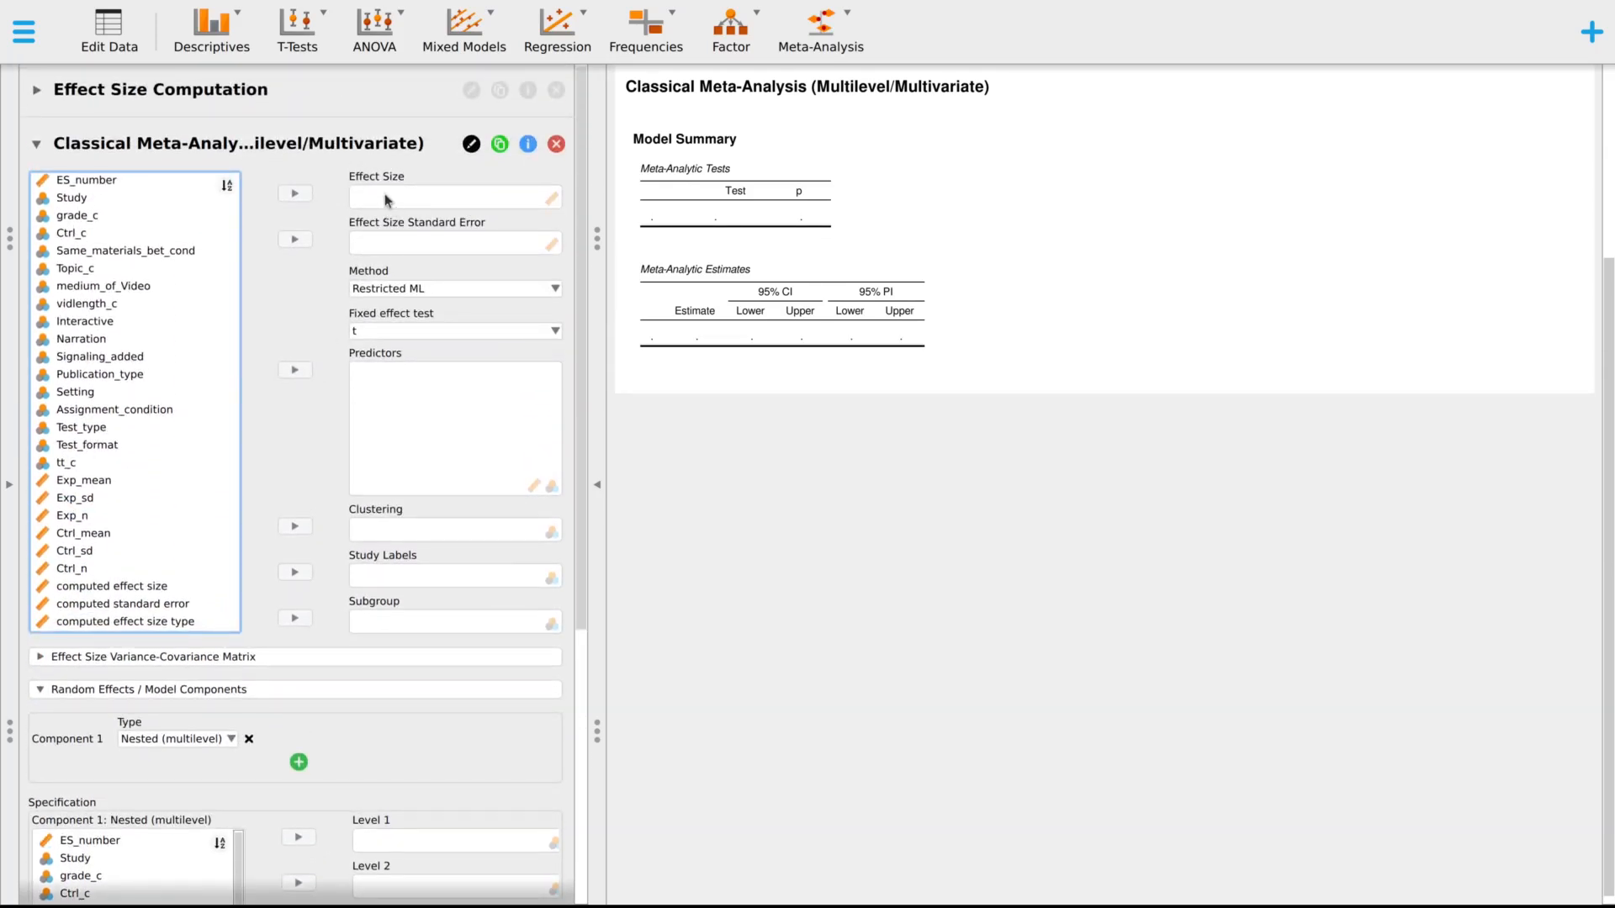
left_click(186, 586)
left_click(295, 193)
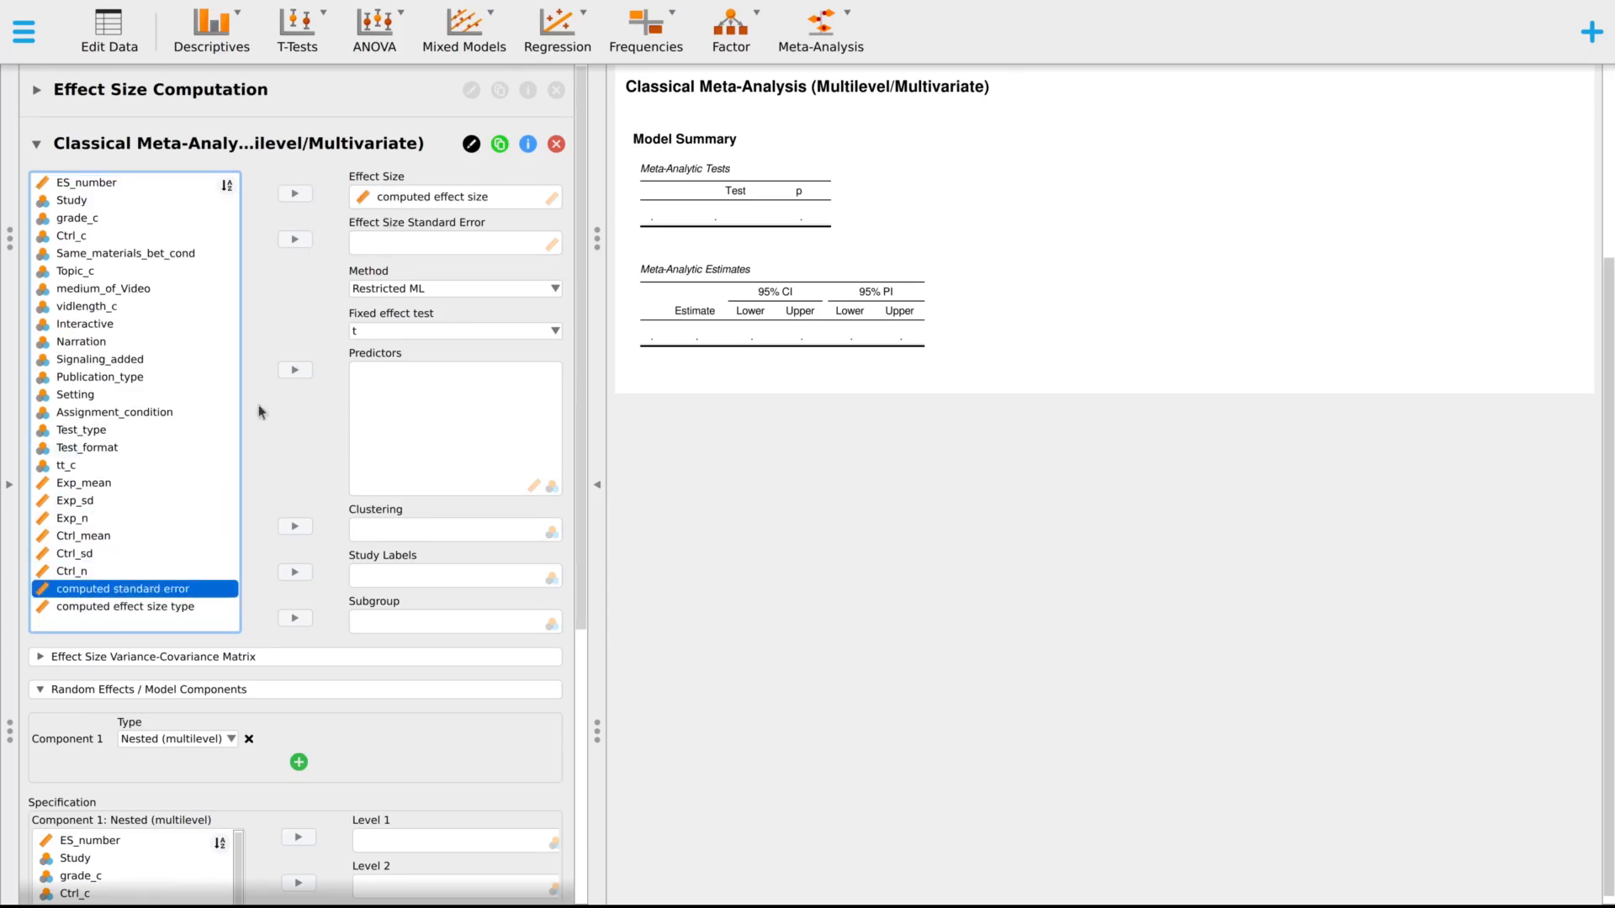
left_click(296, 241)
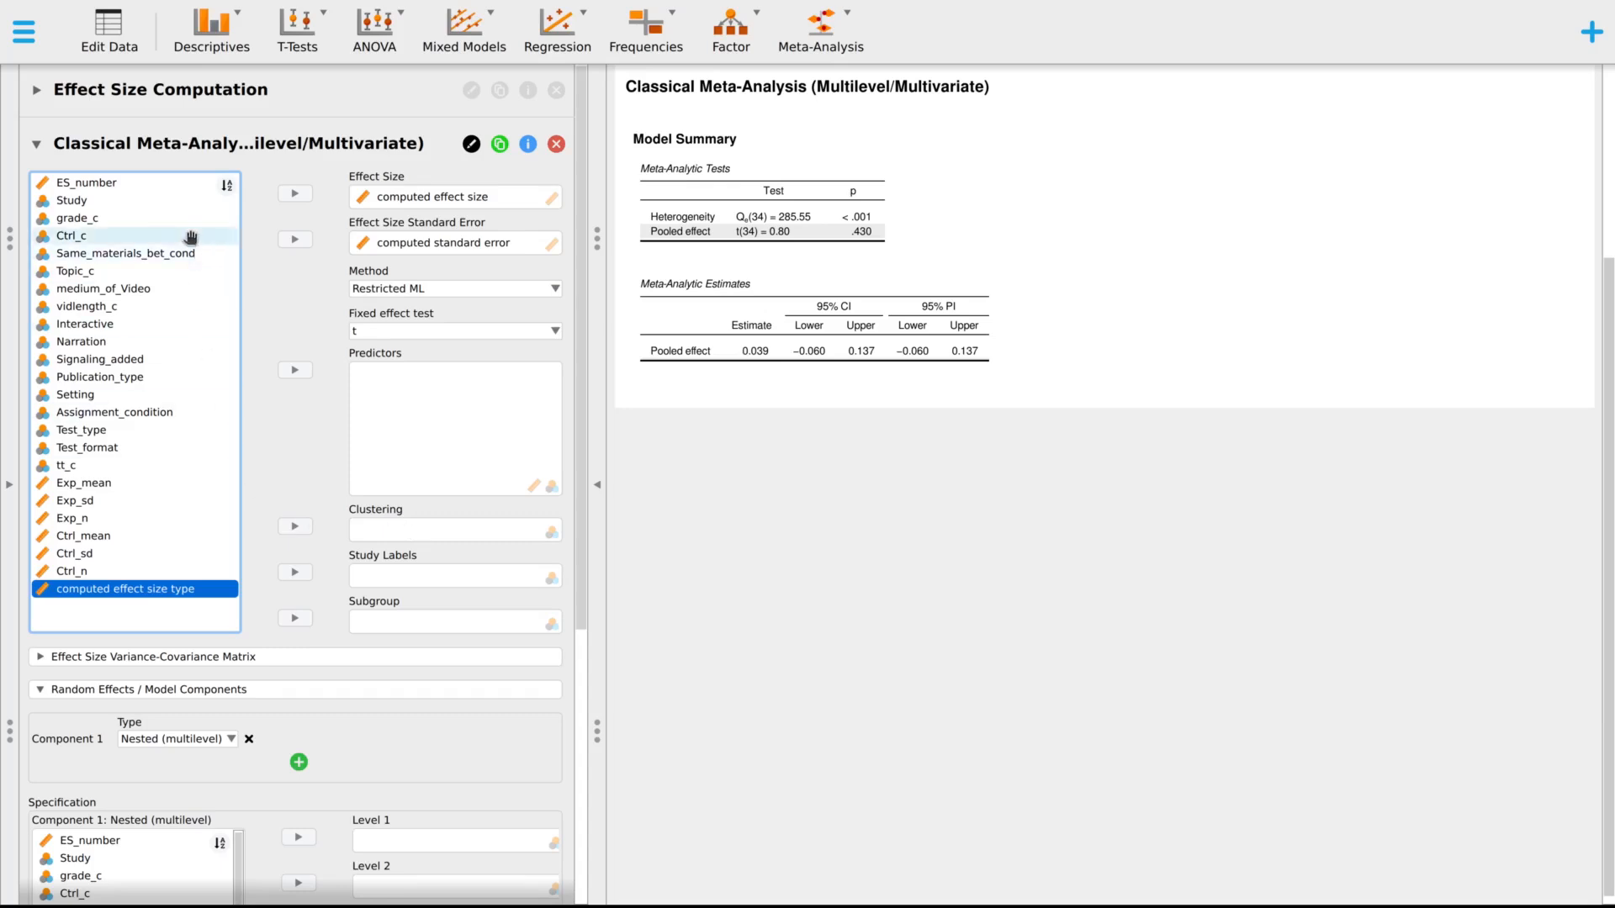
- Set Study as the clustering variable and ES_number as the study labels
left_click(130, 200)
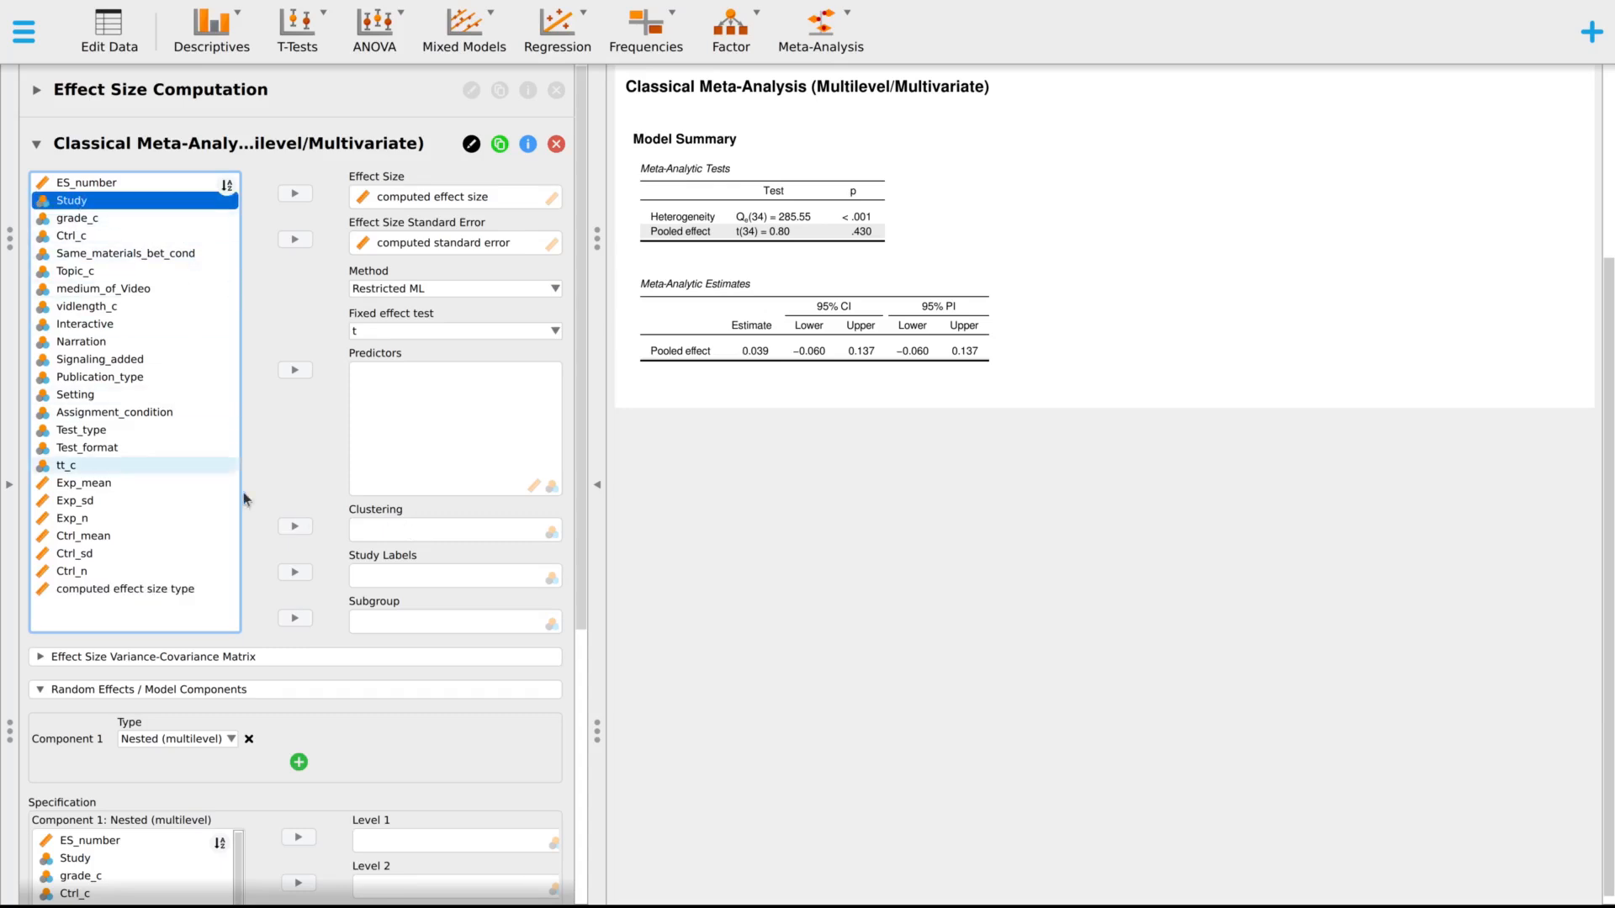
left_click(296, 527)
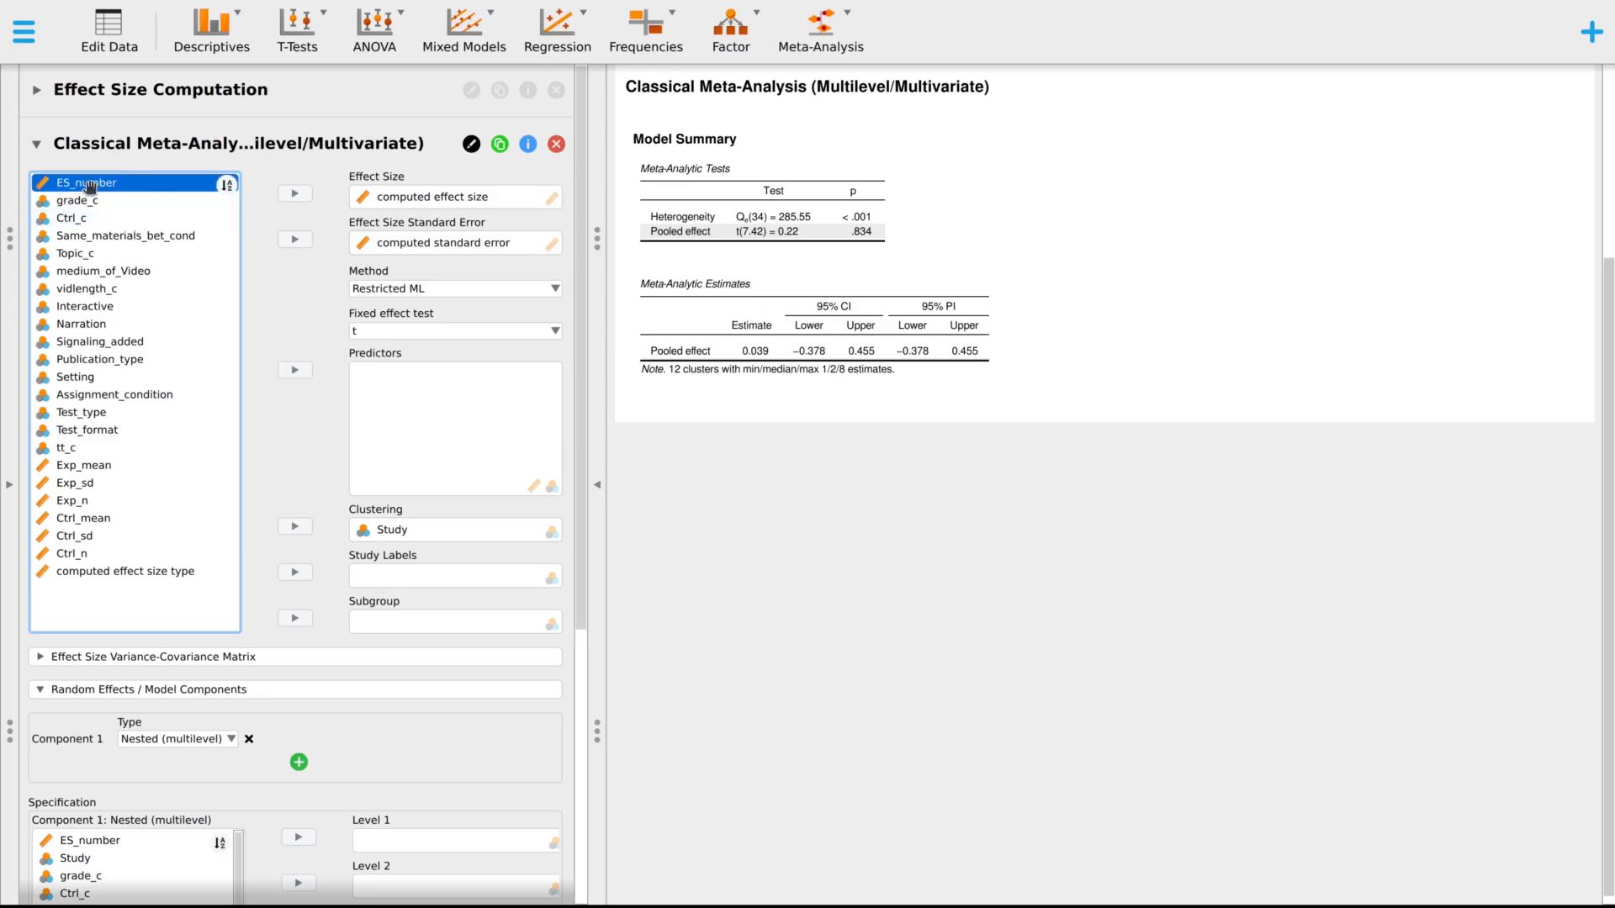
left_click(295, 573)
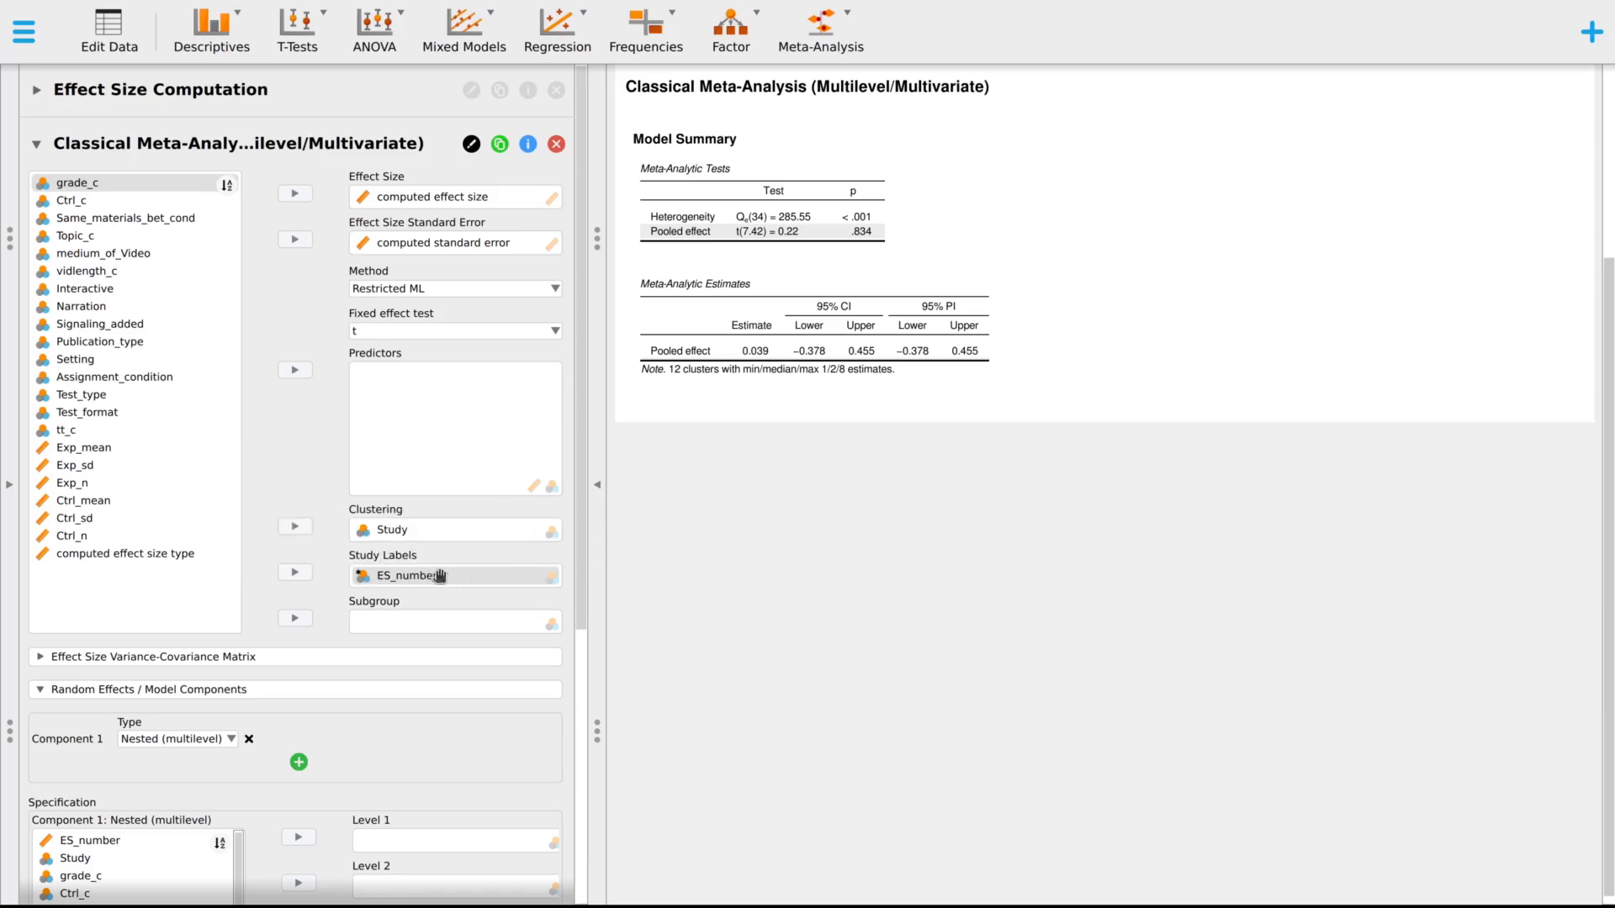
- Turn on the metafor R code display in the multilevel meta-analysis's advanced options
scroll(328, 594, "down", 5)
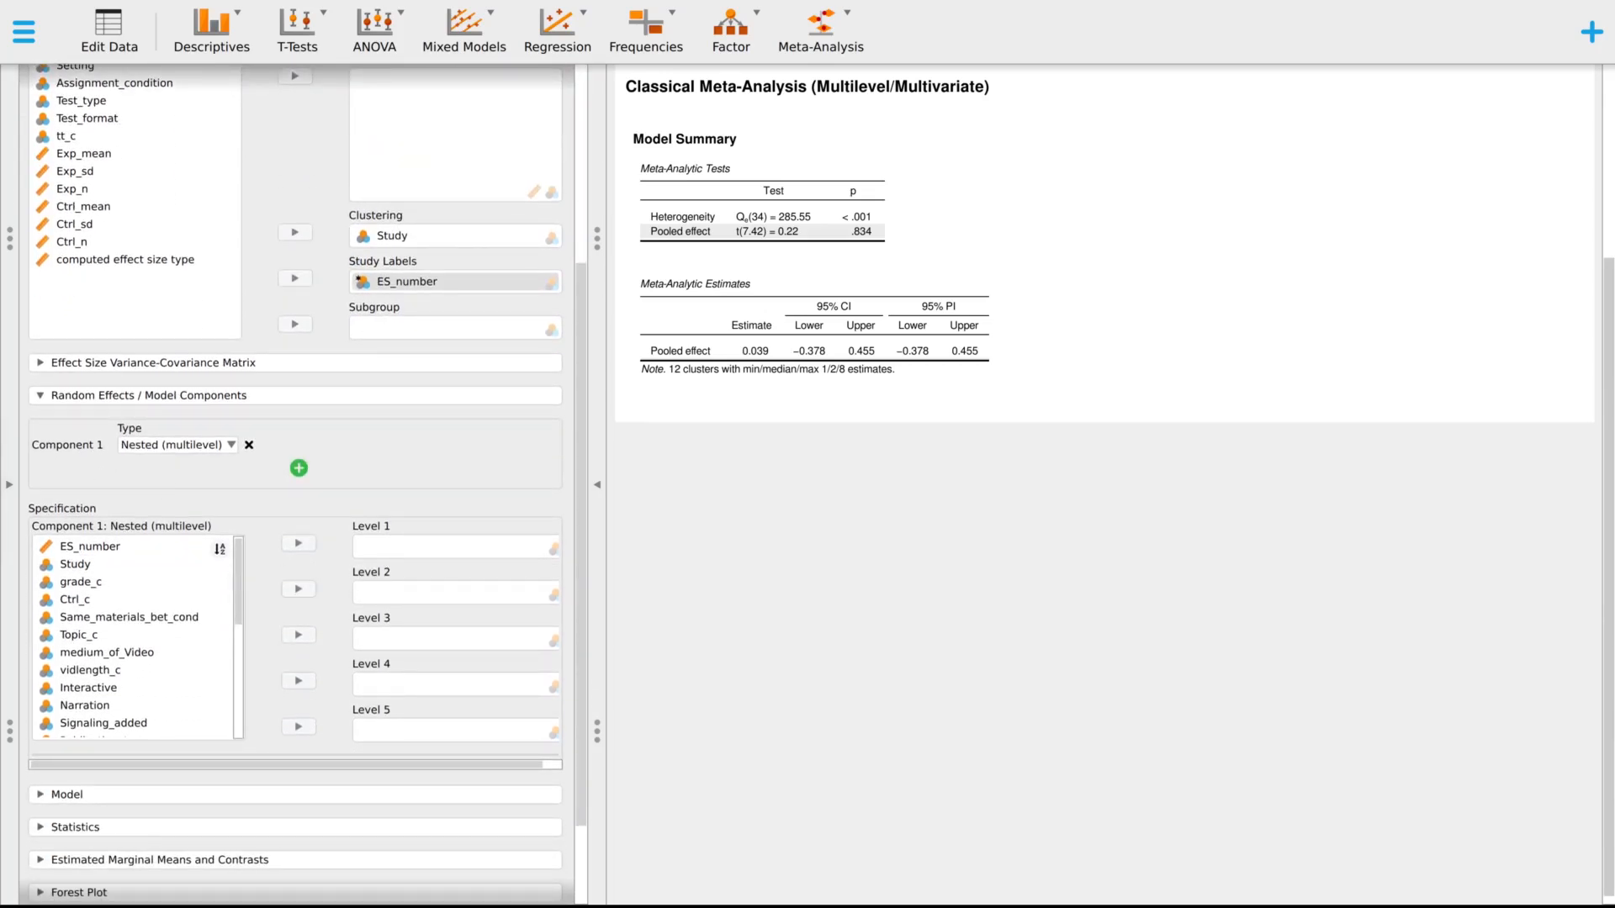
left_click(71, 365)
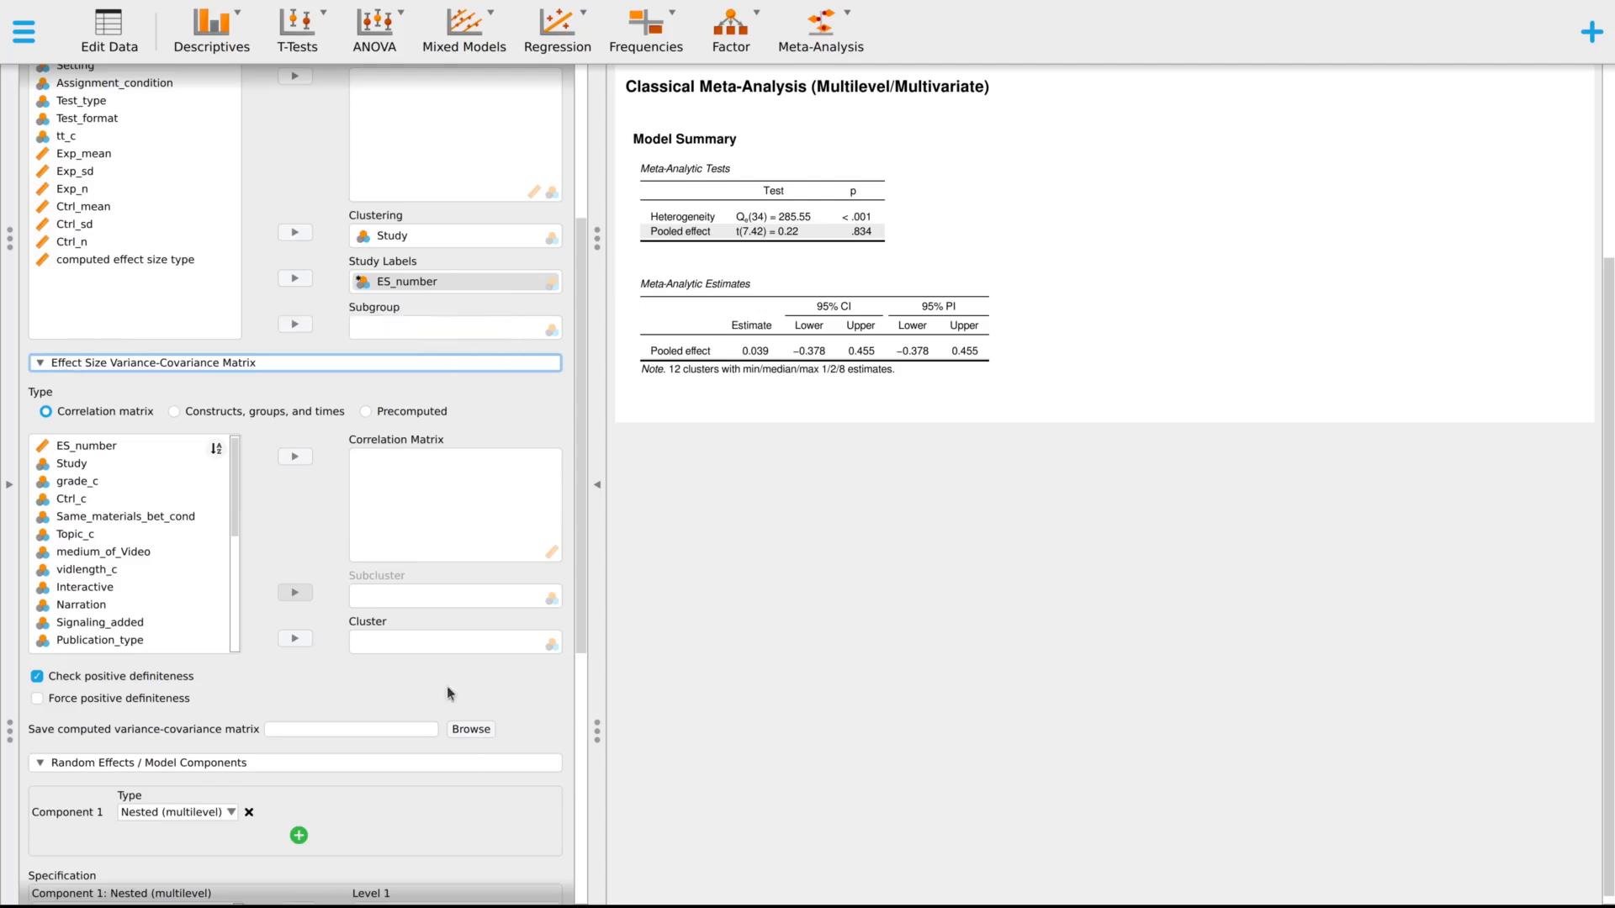
scroll(264, 663, "down", 8)
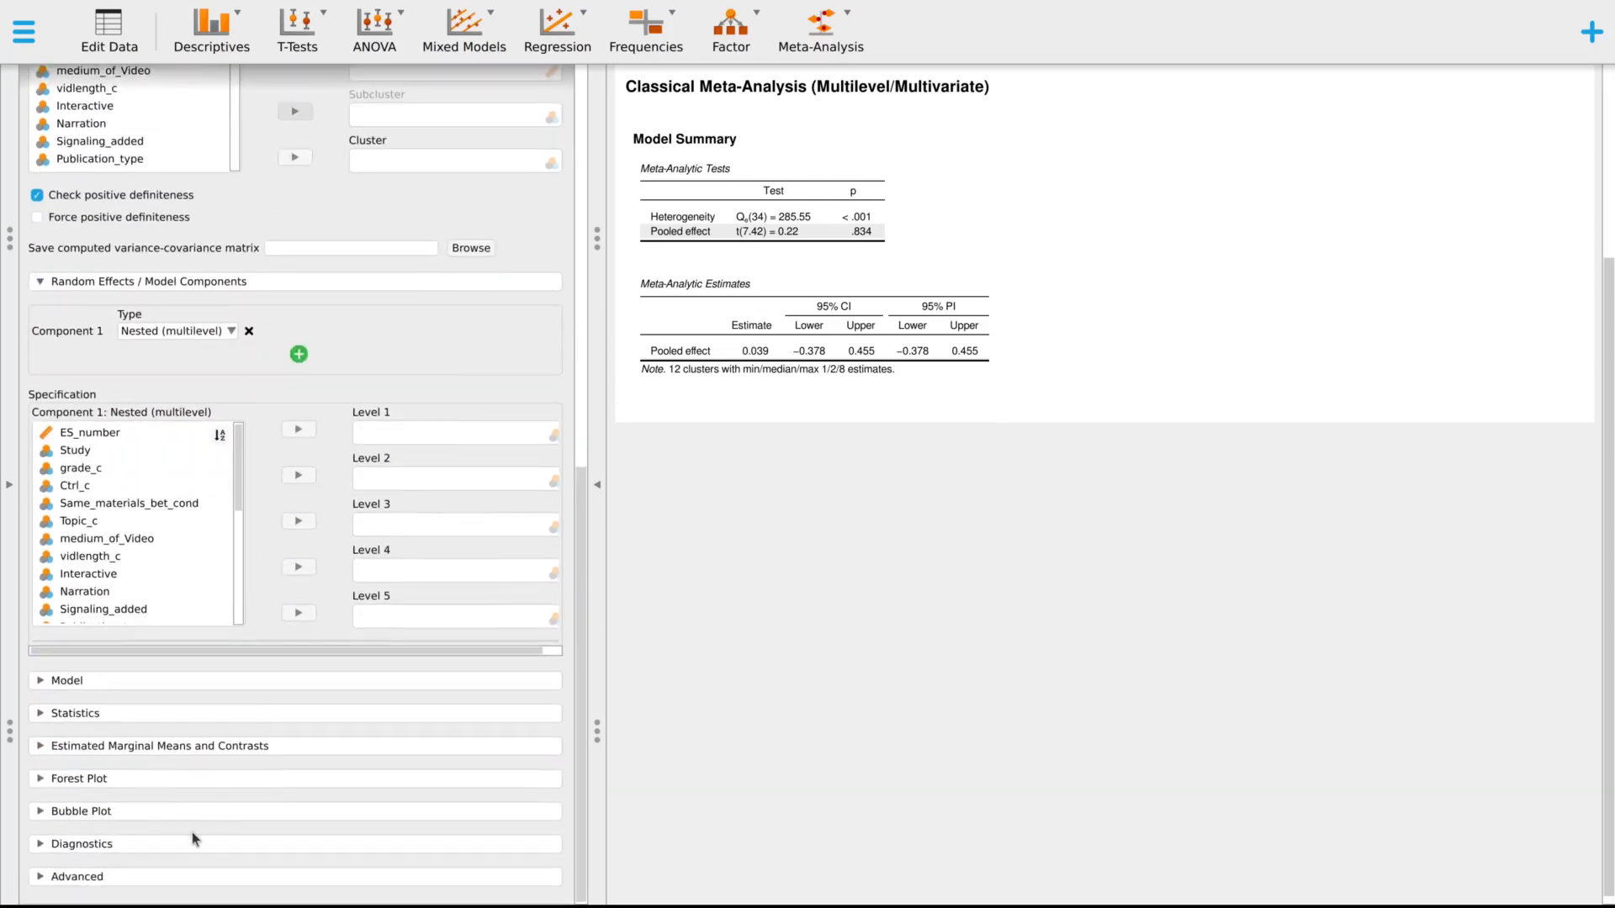
left_click(79, 878)
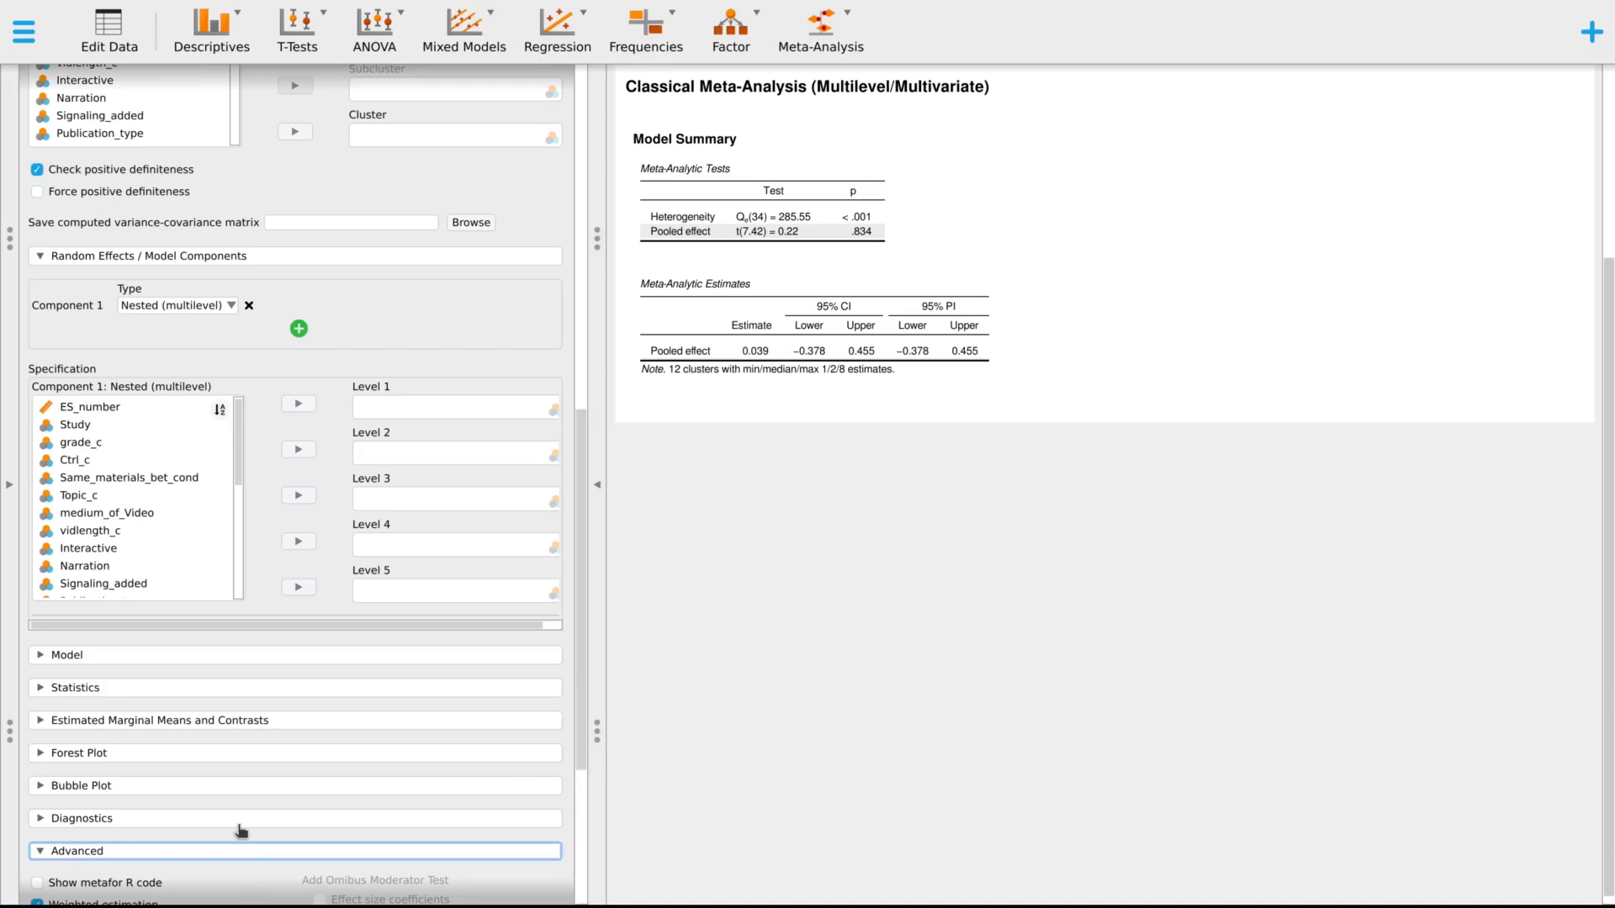
scroll(241, 831, "down", 4)
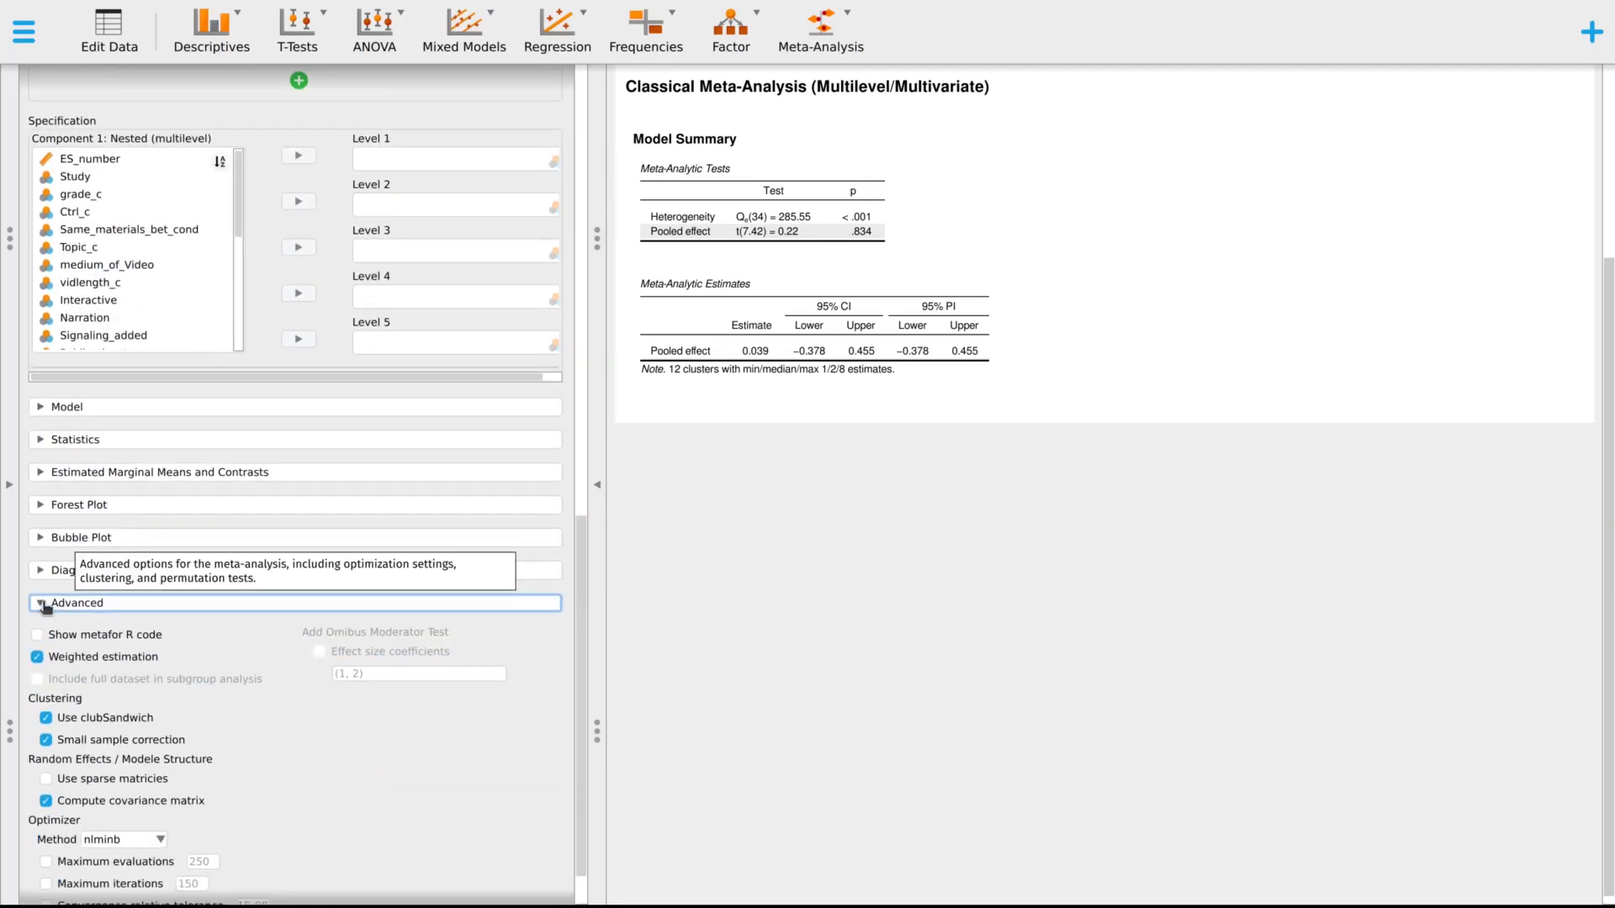
left_click(37, 635)
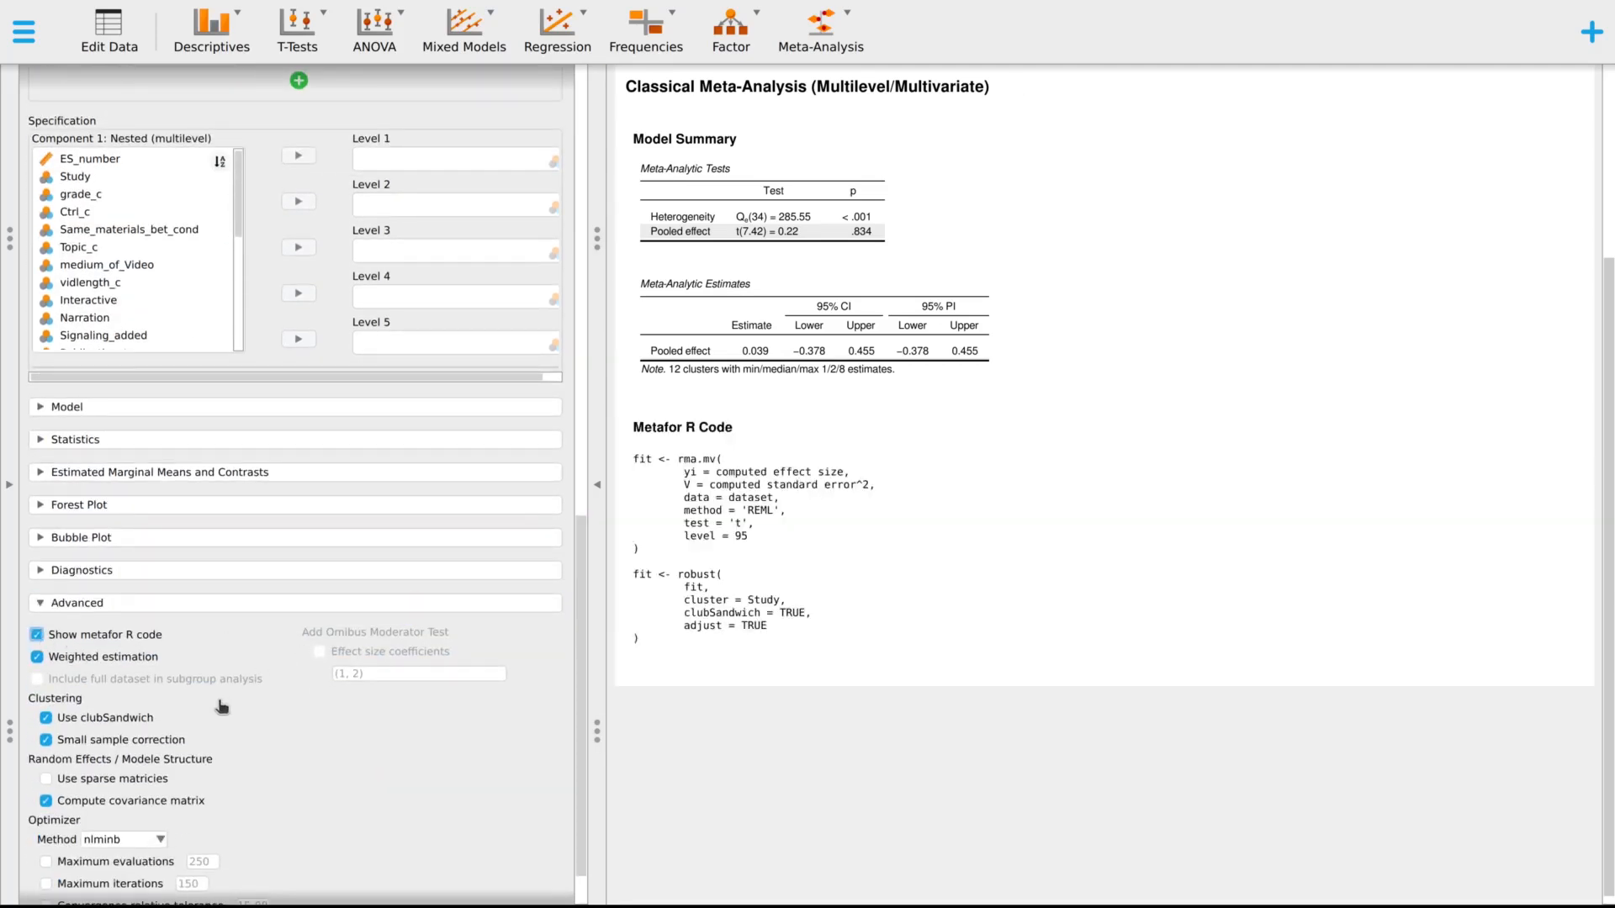
- Collapse the Effect Size Variance-Covariance Matrix settings
scroll(221, 706, "up", 6)
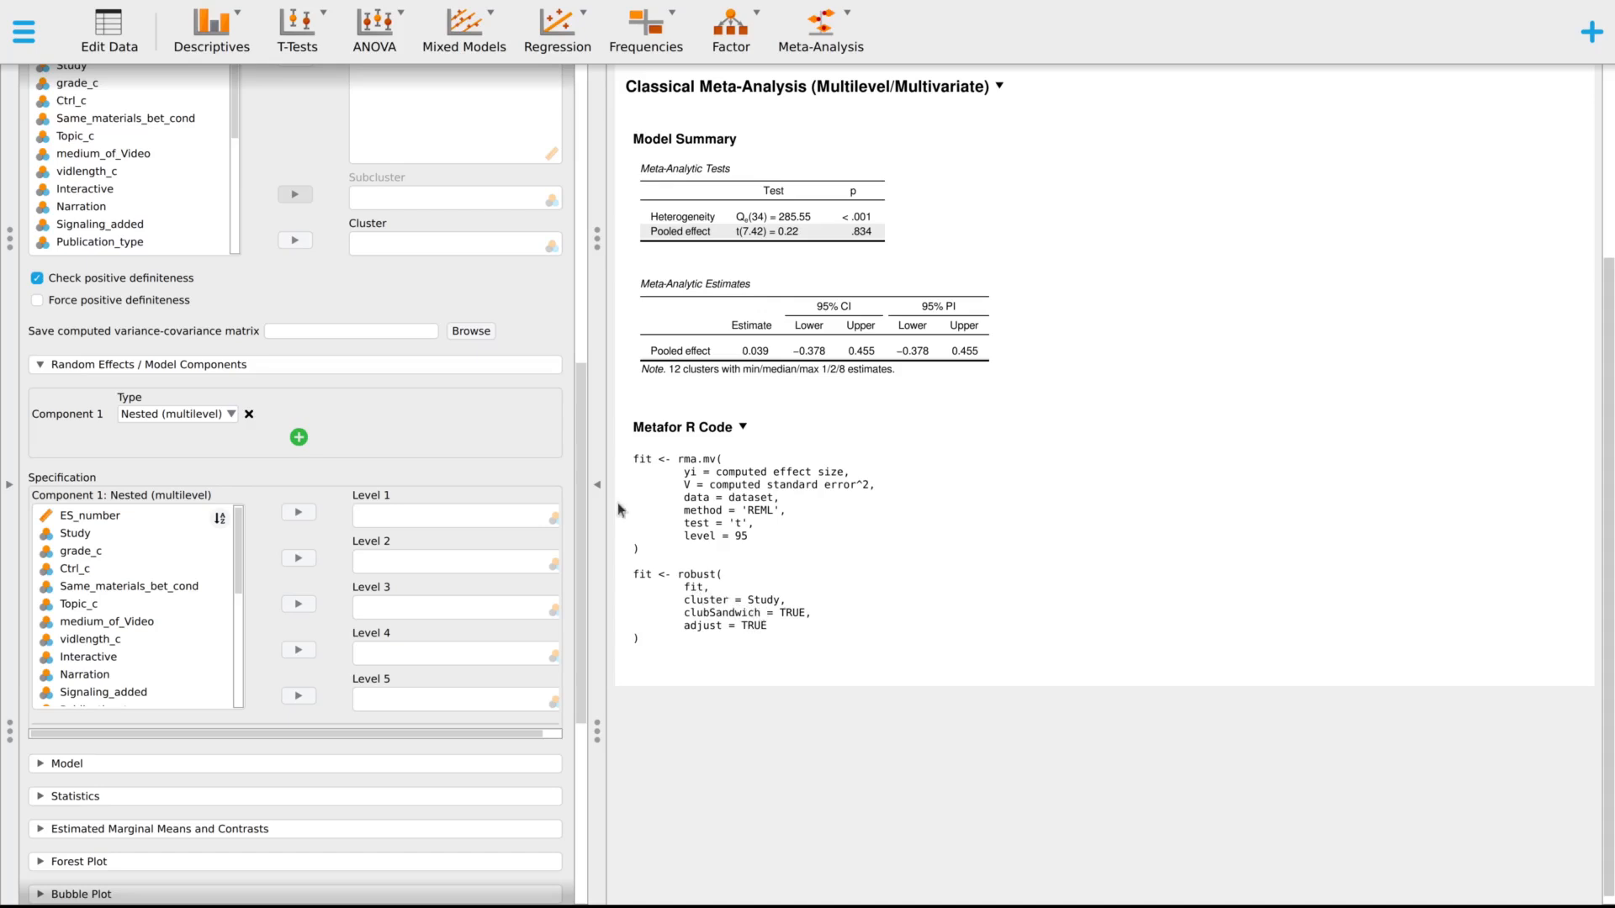
scroll(374, 458, "up", 1)
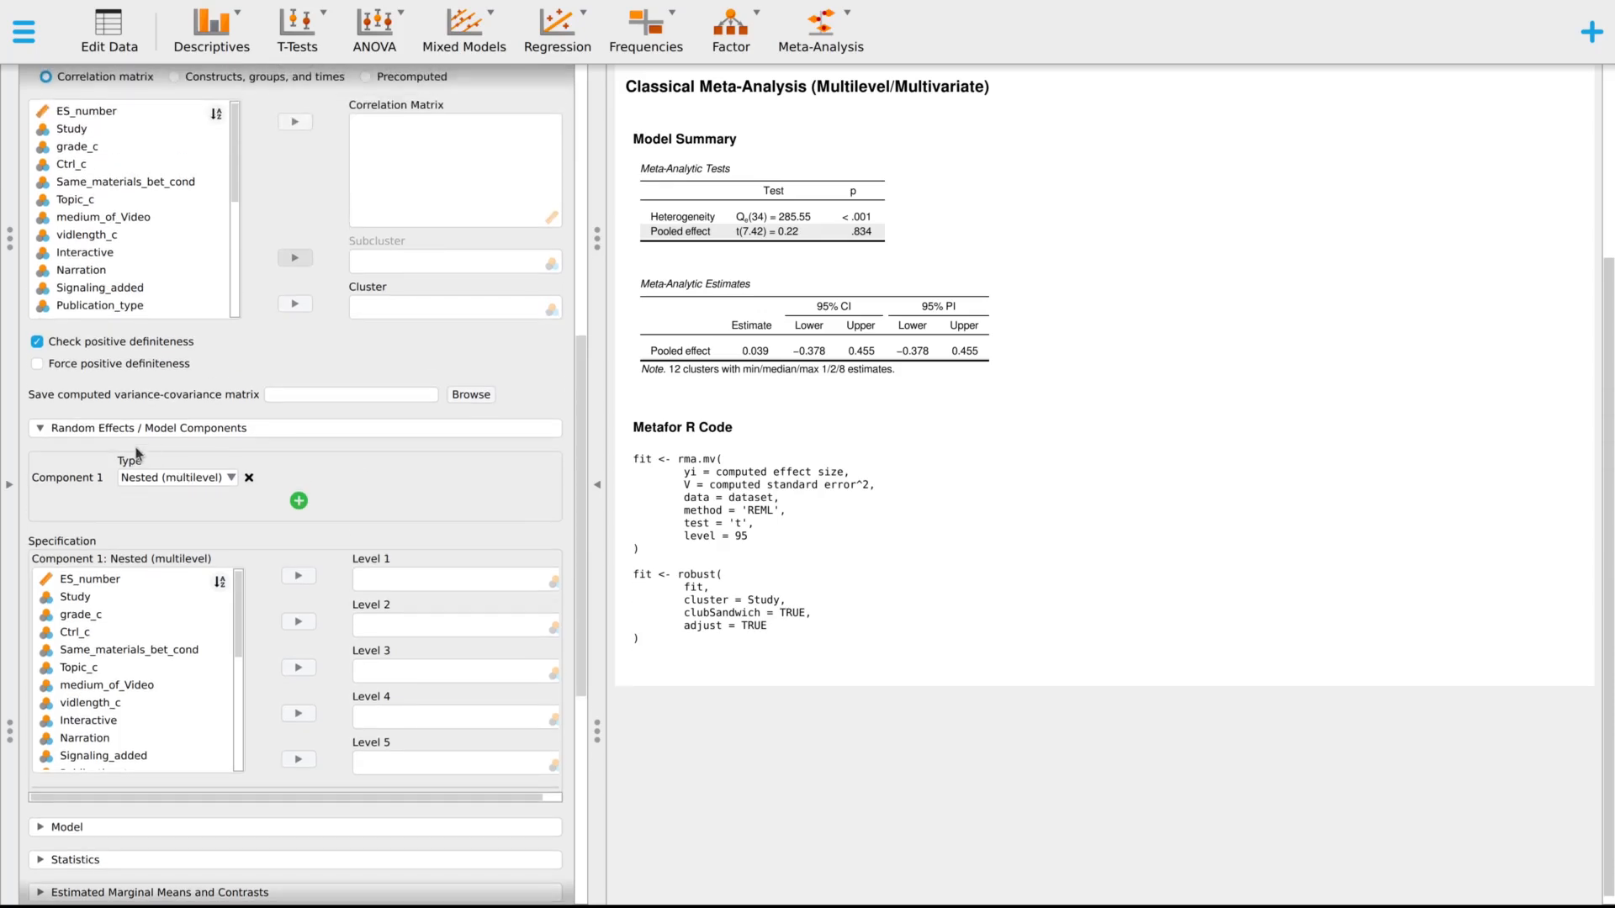
scroll(156, 465, "up", 3)
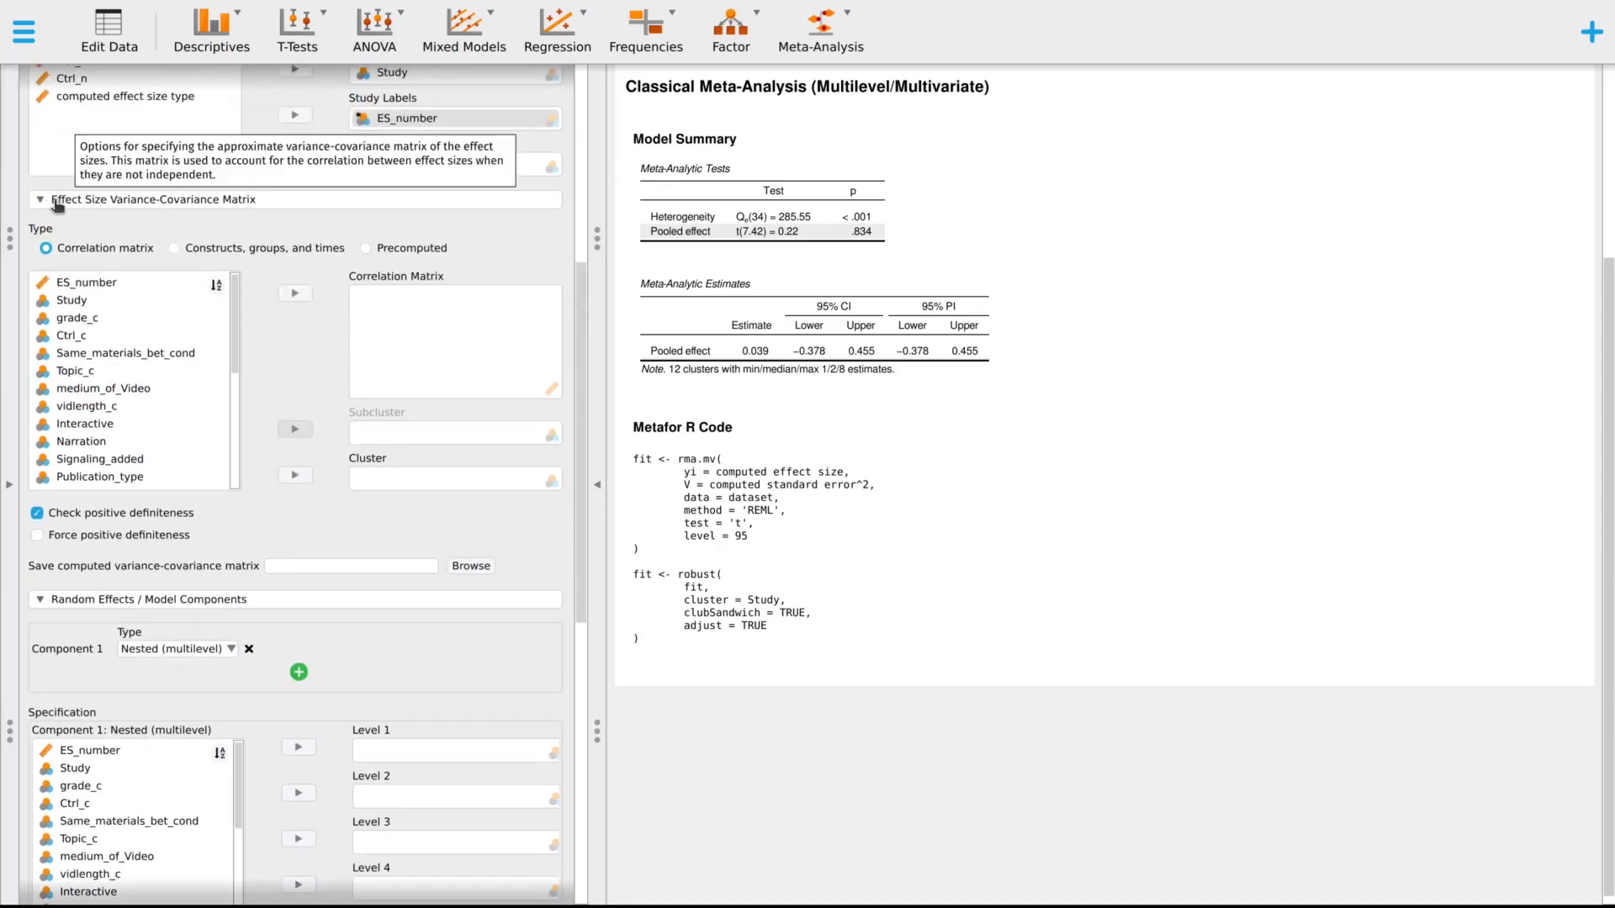
left_click(54, 201)
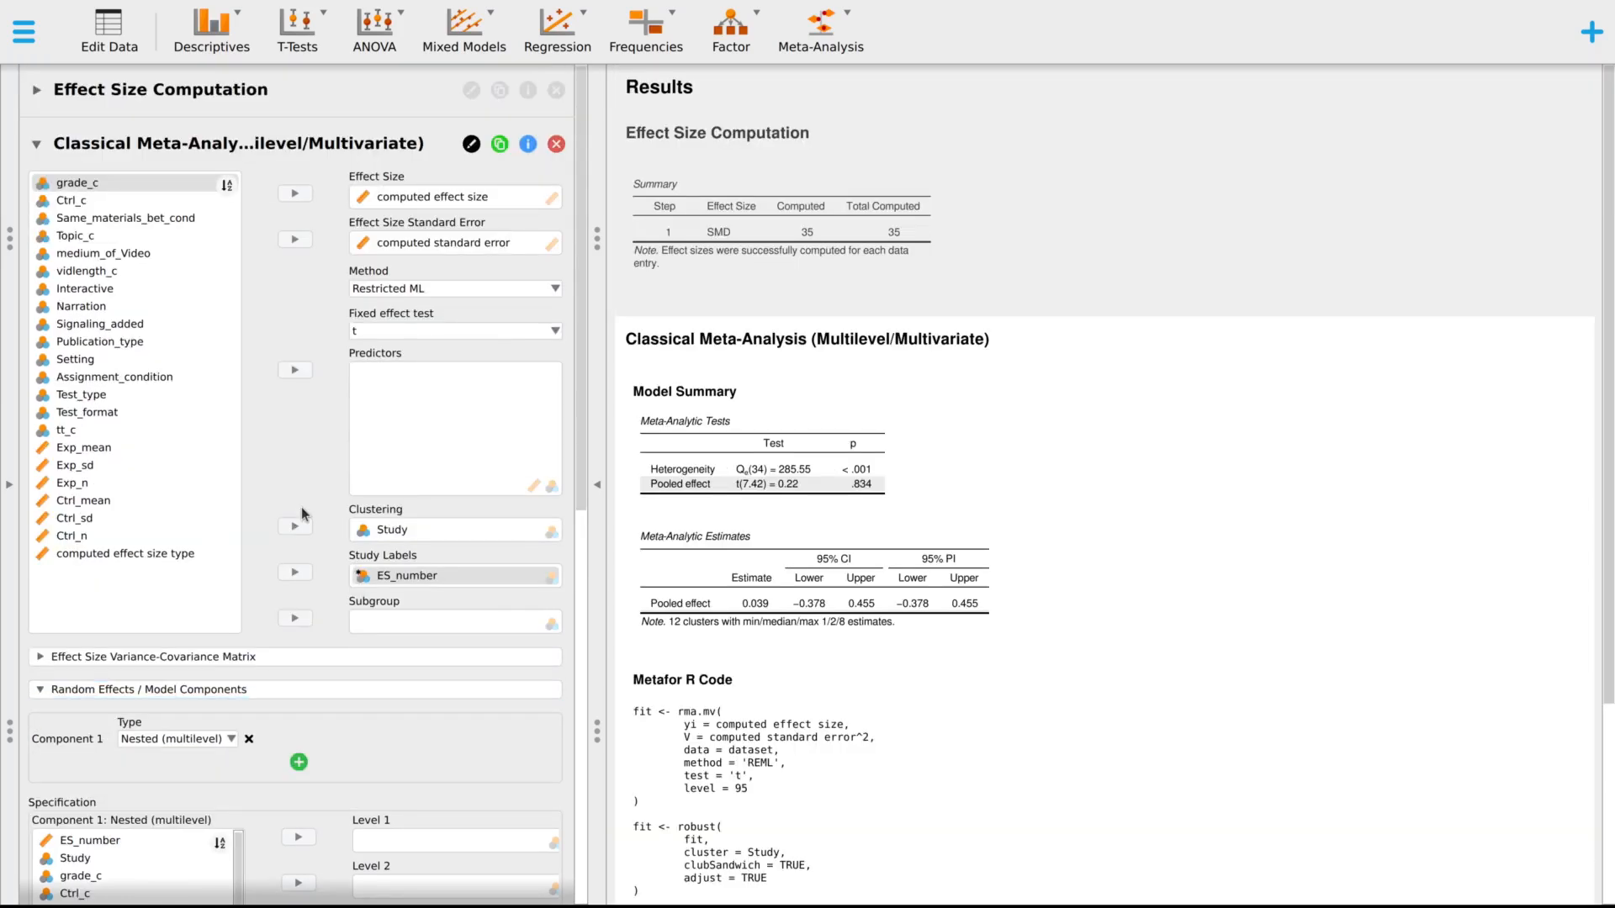
- Set Study as Level 1 and ES_number as Level 2 of the nested multilevel random-effects component
scroll(306, 488, "down", 7)
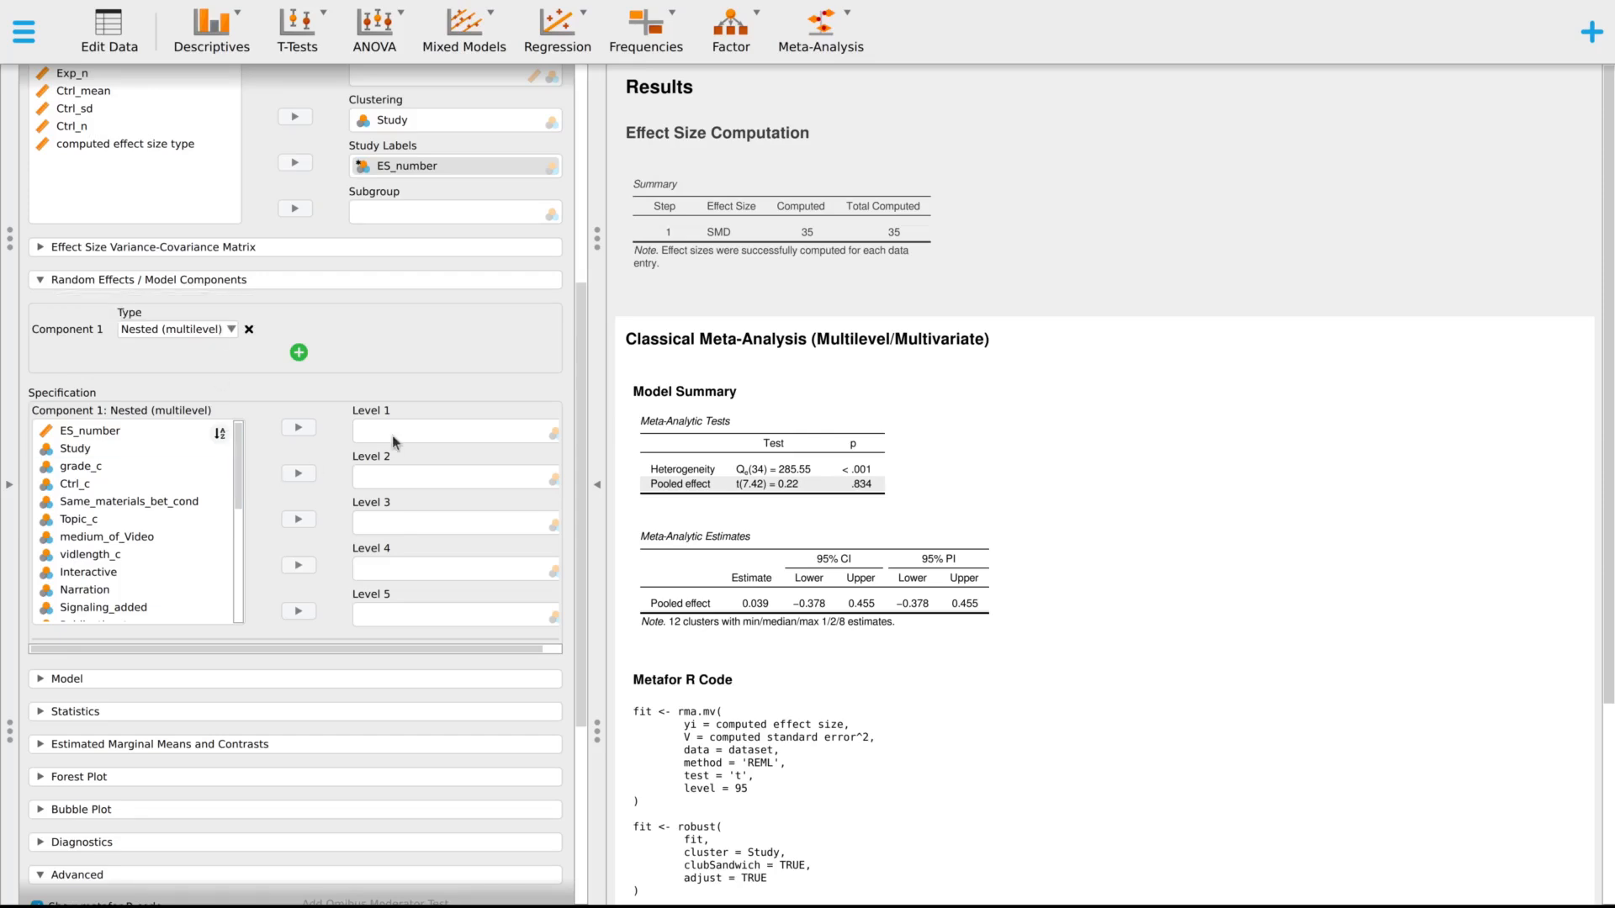
left_click(104, 450)
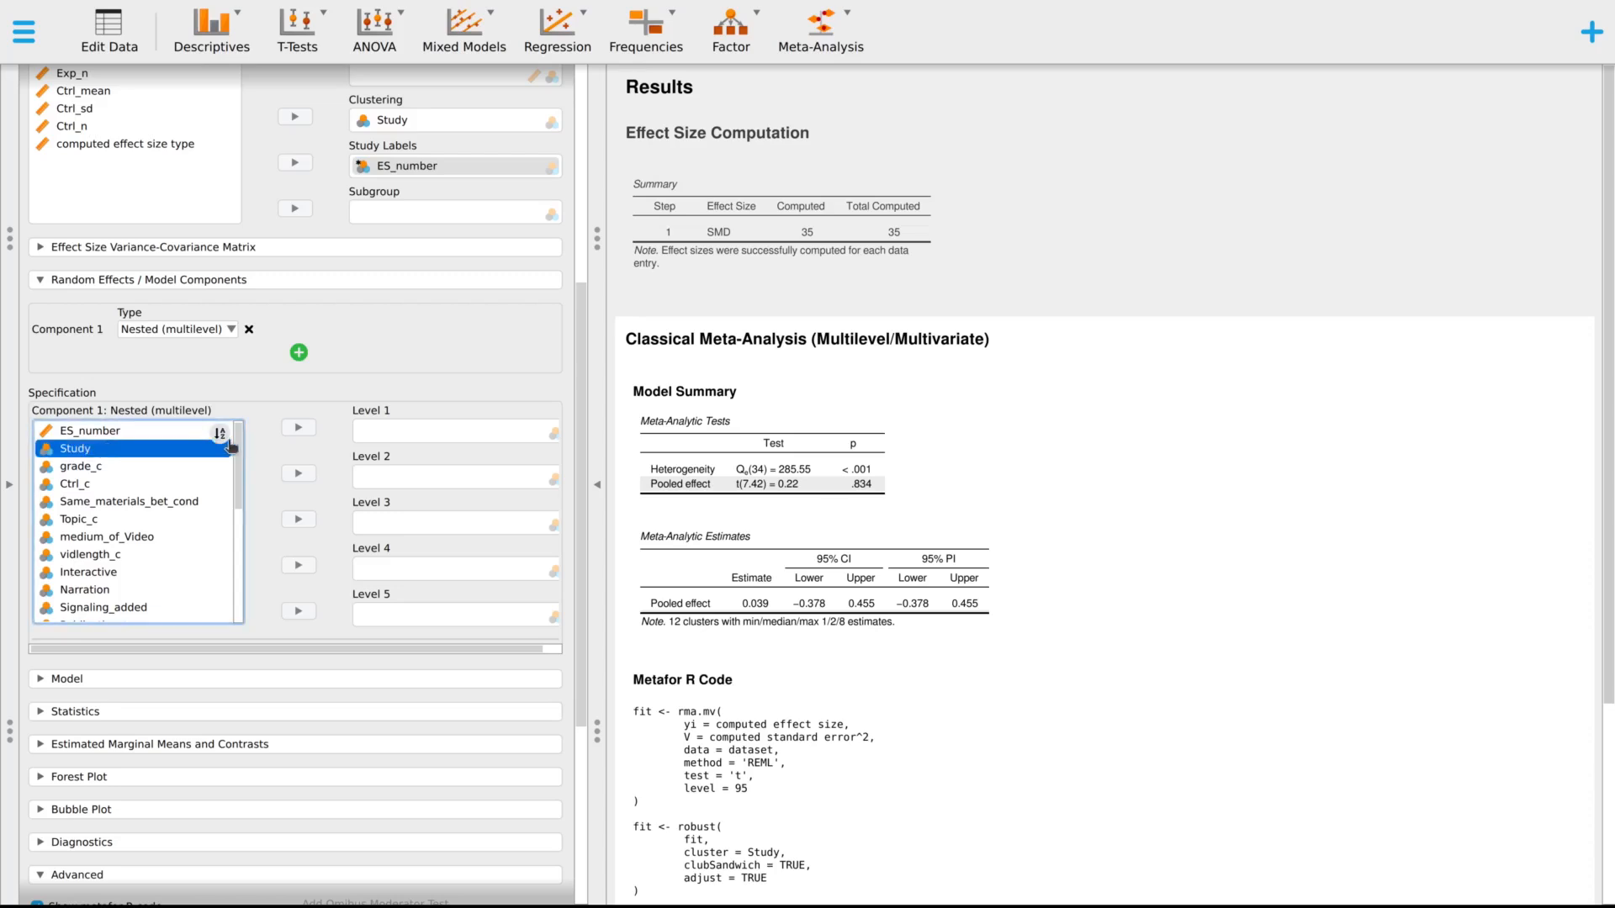
left_click(300, 429)
left_click(202, 431)
left_click(298, 474)
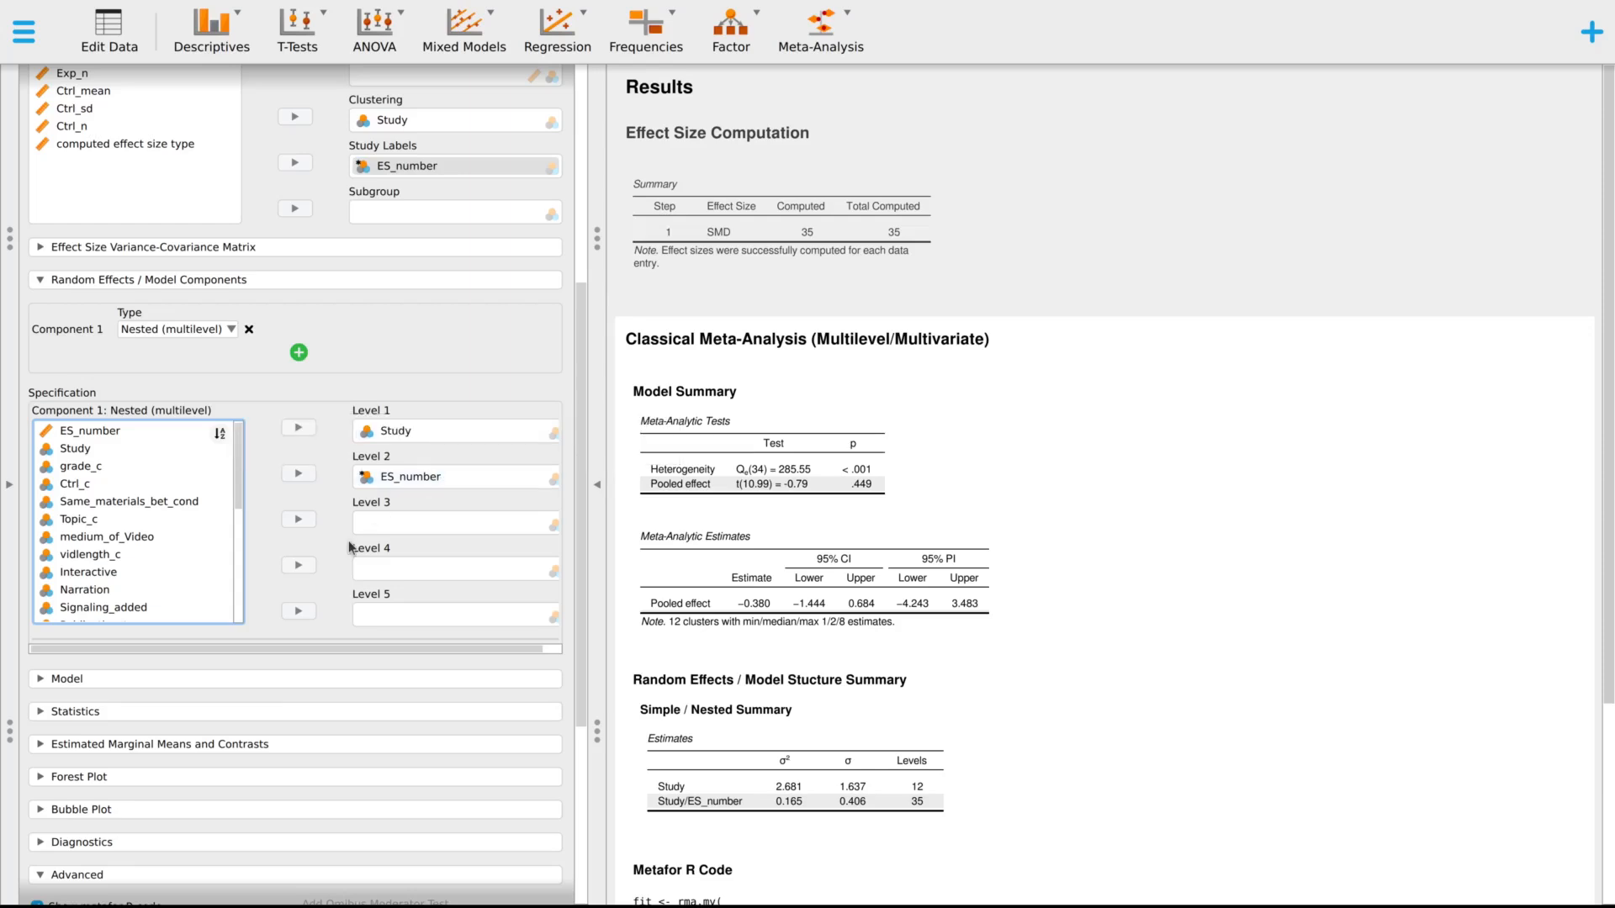
- Examine the pooled effect, the nested variance estimates for Study and Study/ES_number, and the random term in the metafor R code
scroll(1051, 546, "down", 2)
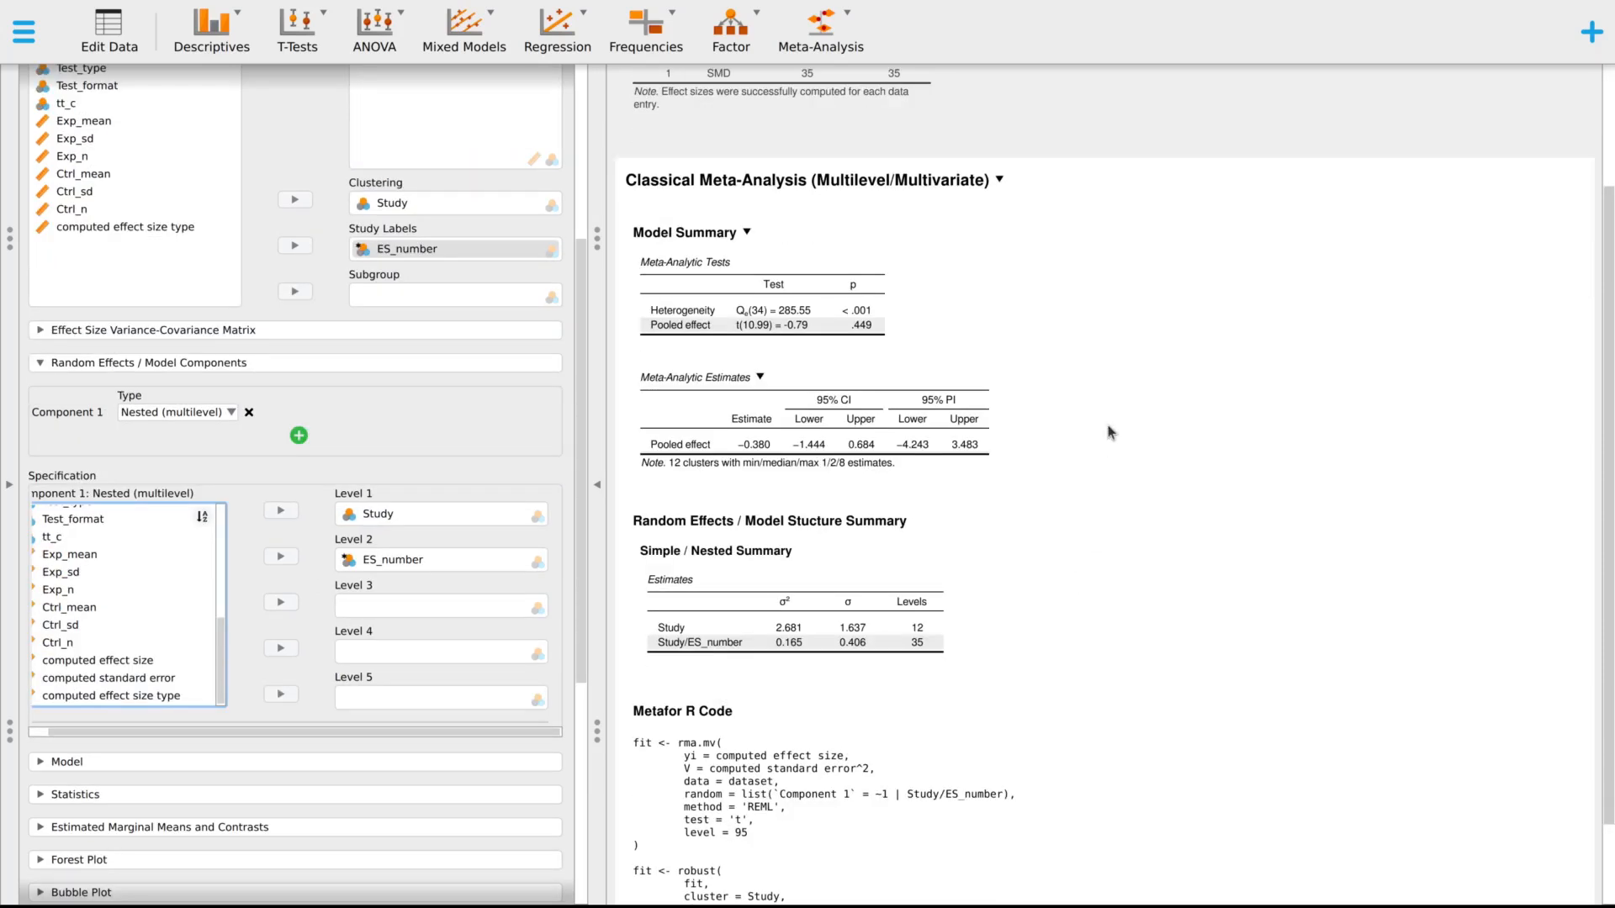
scroll(1109, 416, "down", 2)
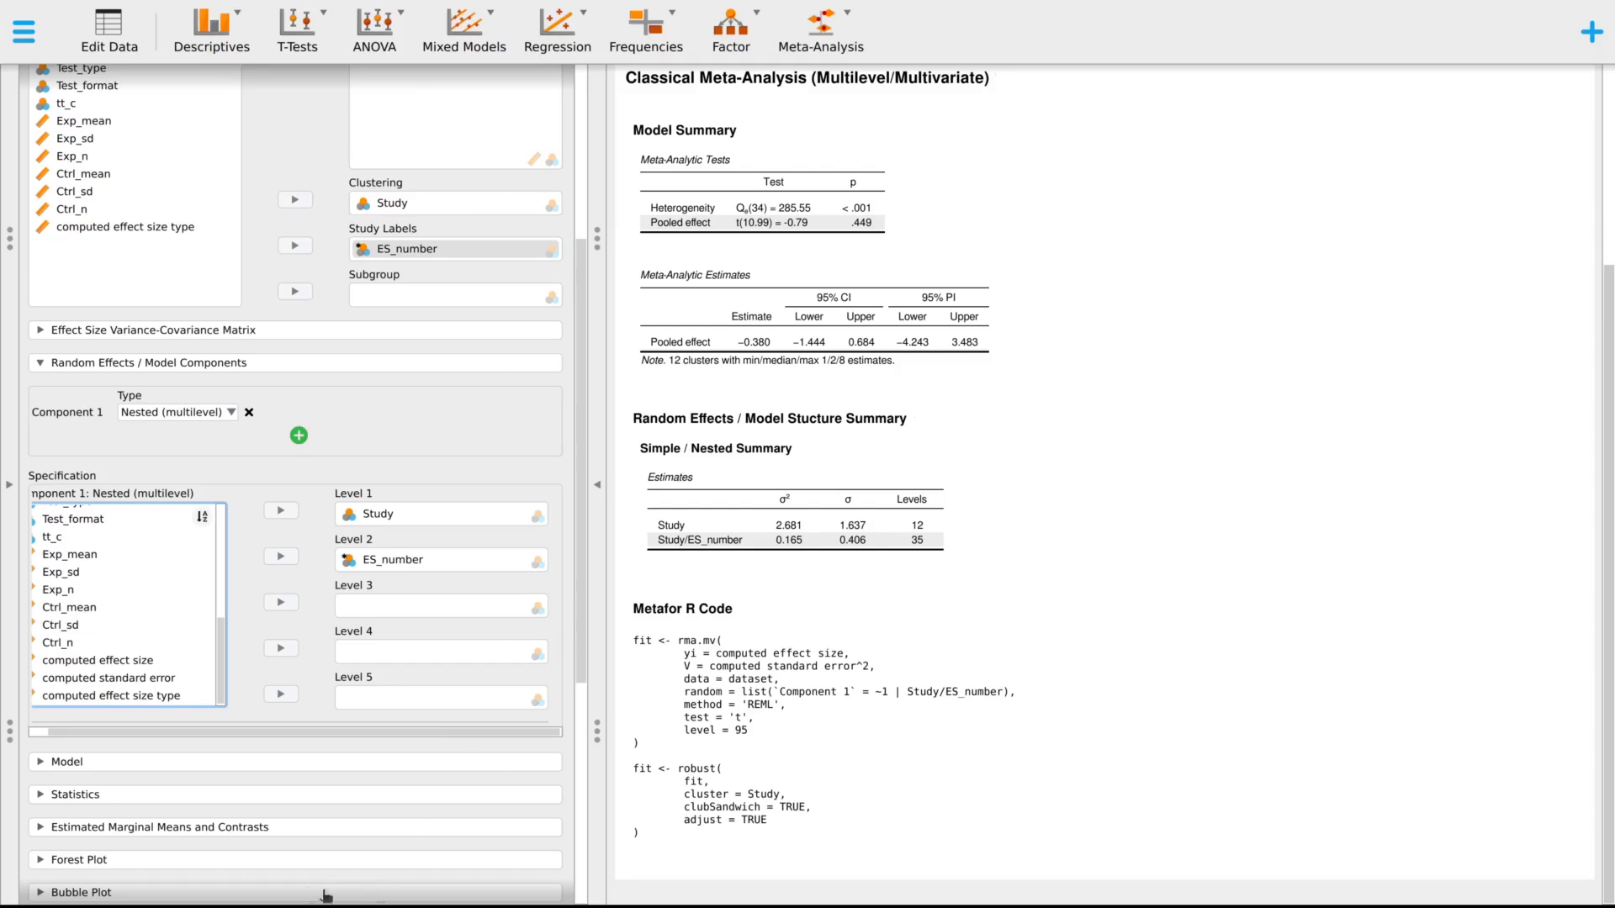
scroll(1018, 402, "up", 1)
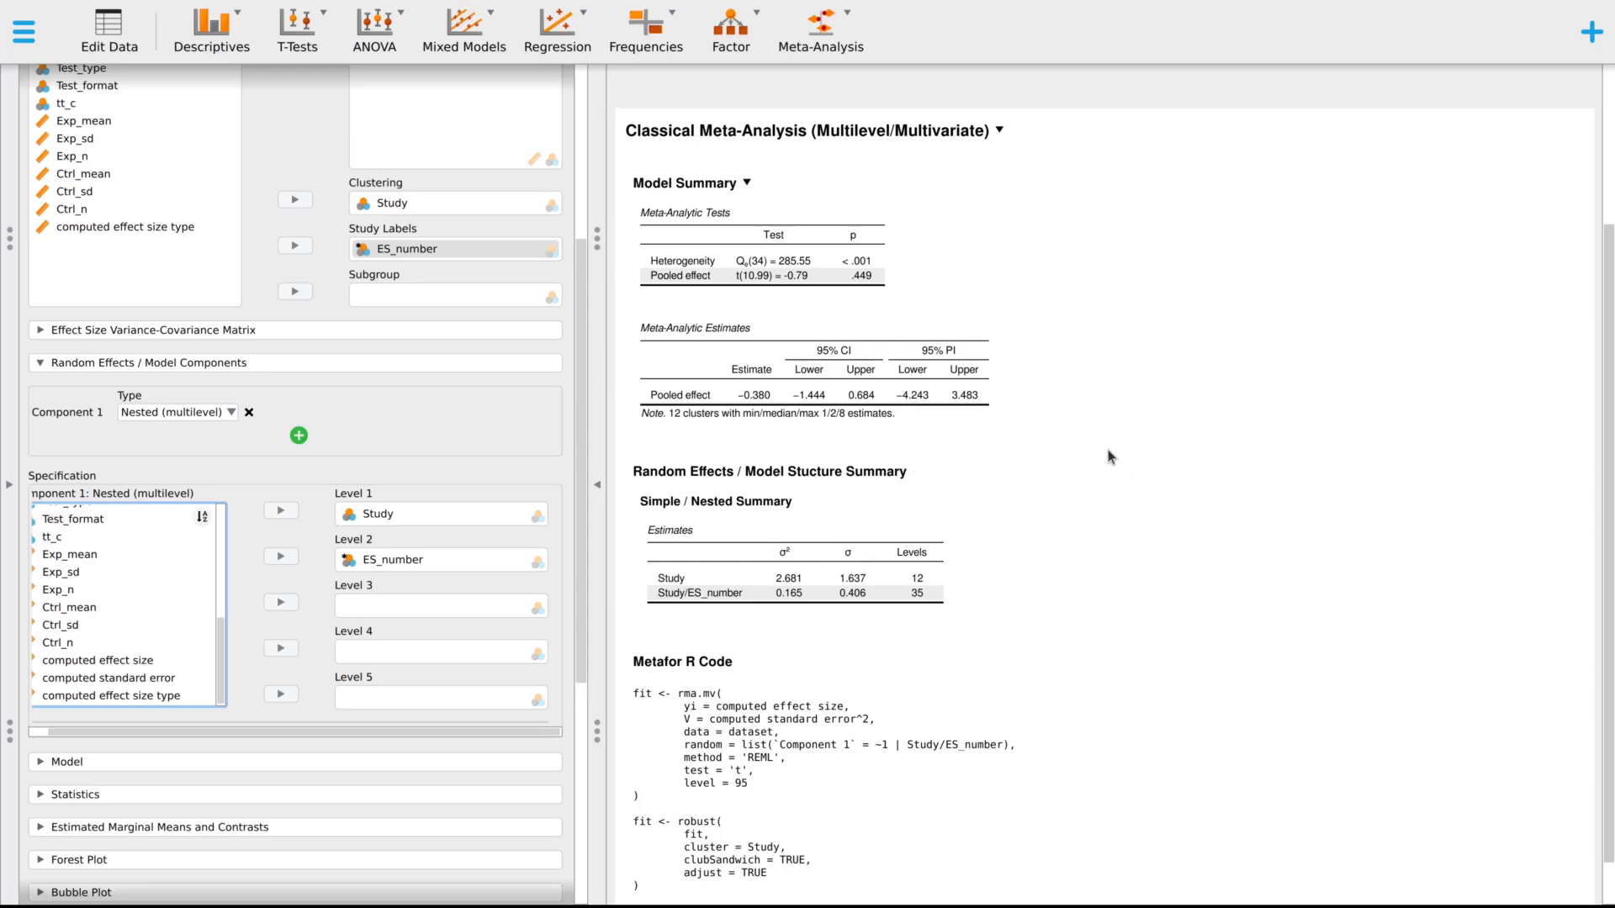
scroll(1107, 456, "down", 1)
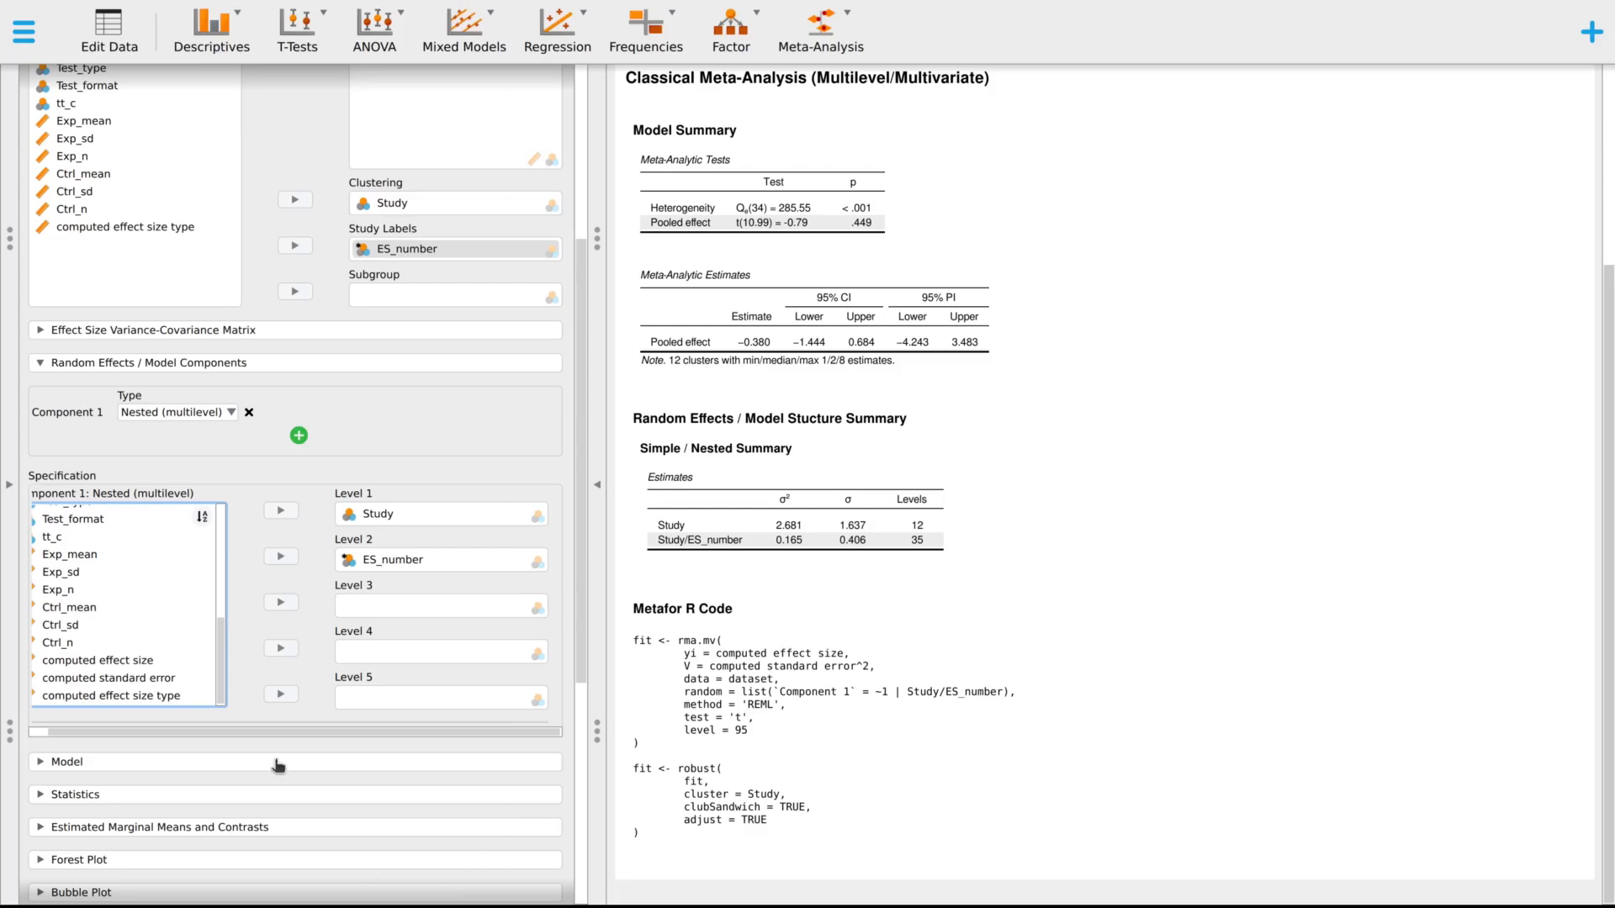
left_click_drag(278, 732, 128, 728)
scroll(886, 652, "up", 1)
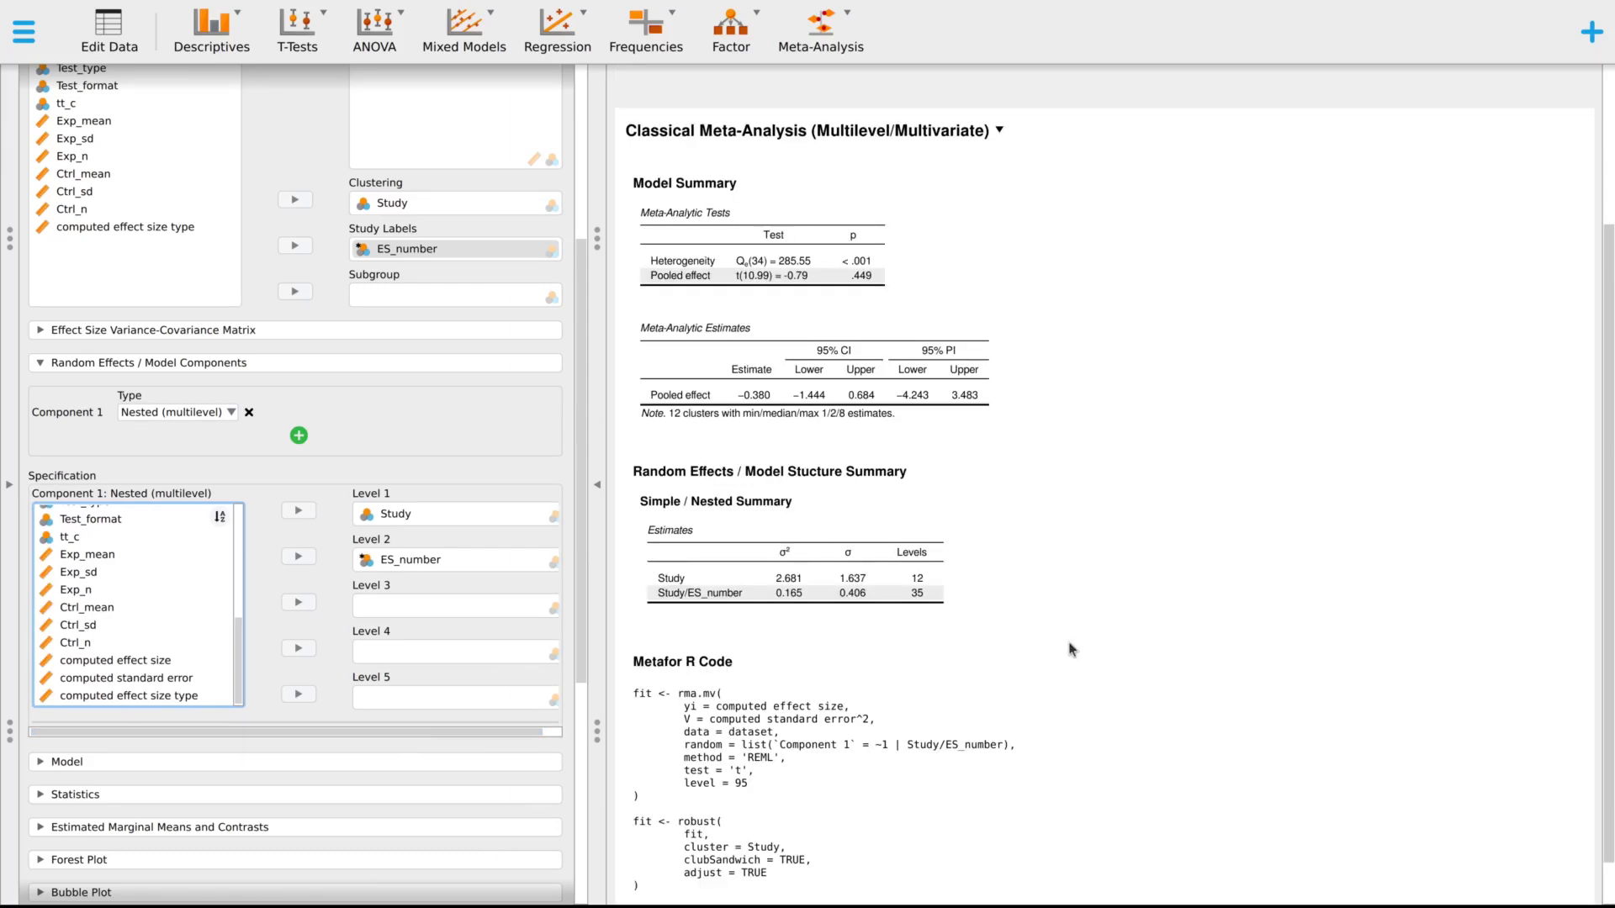
scroll(1071, 647, "down", 1)
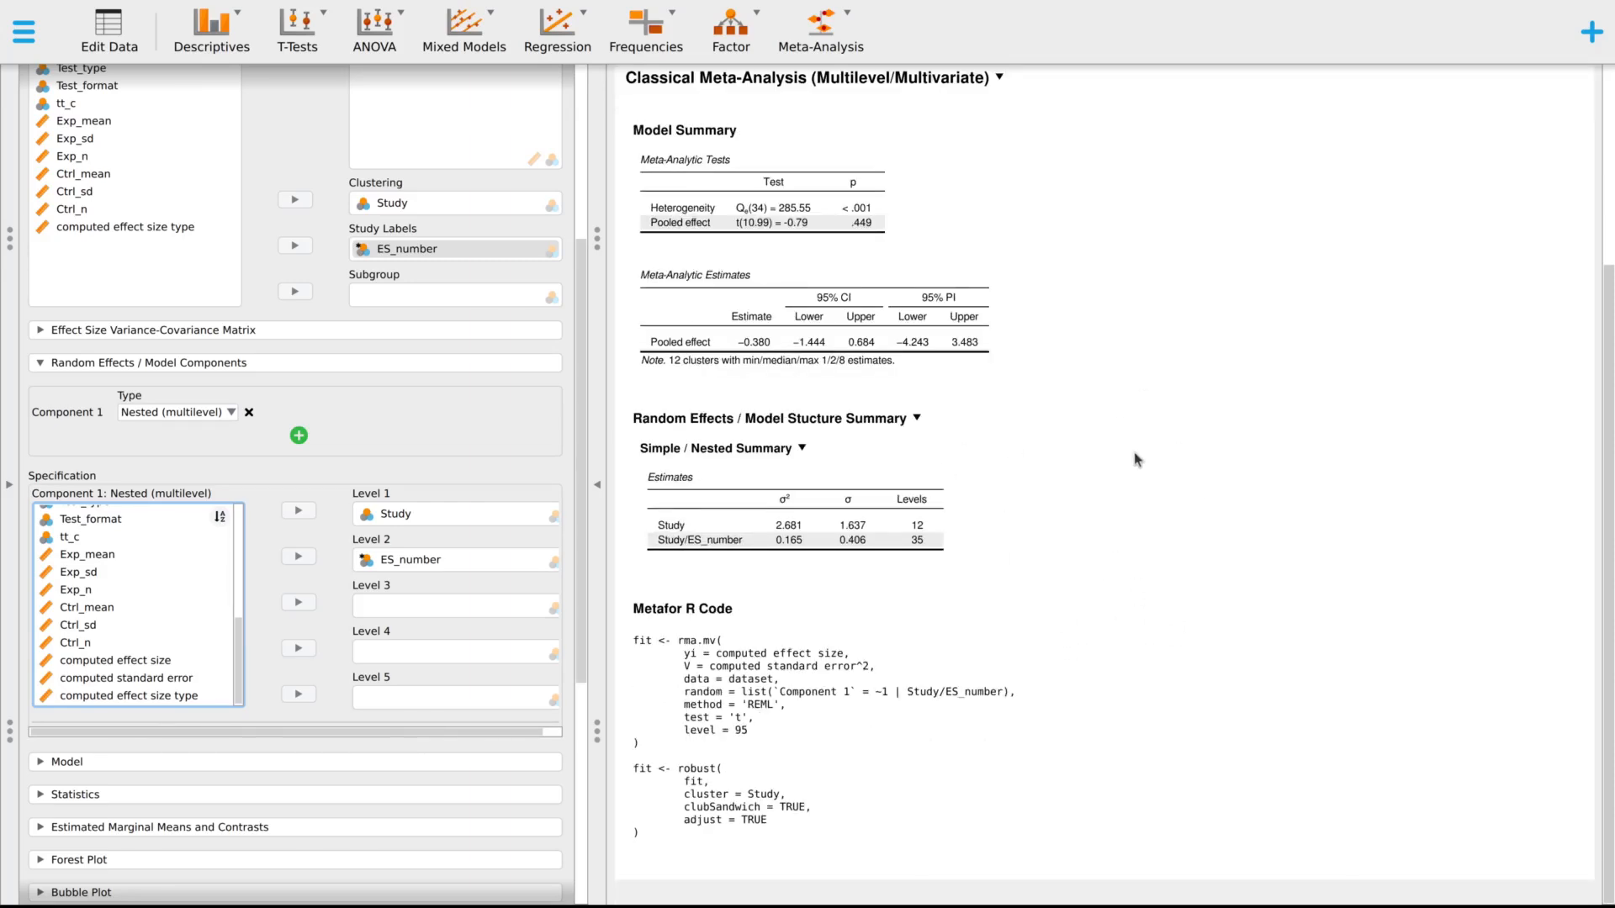
scroll(1051, 641, "up", 2)
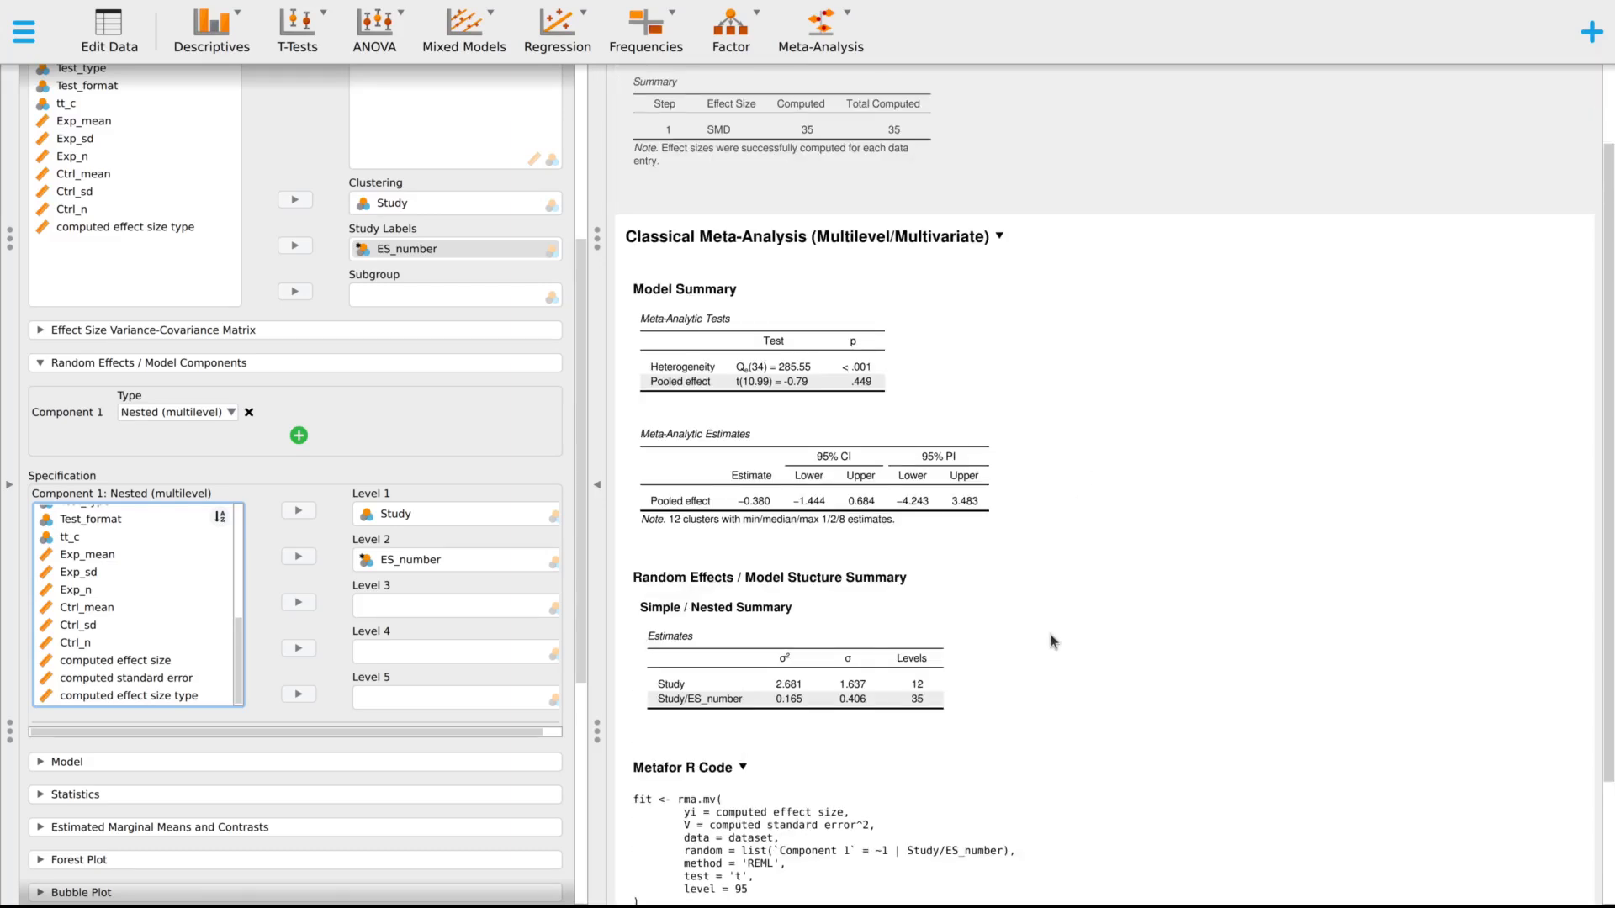
scroll(1051, 641, "down", 2)
- Enable casewise diagnostics, review the residuals, Cook's distances and hat values per effect size, and collapse the diagnostics settings
scroll(84, 505, "down", 5)
left_click(82, 488)
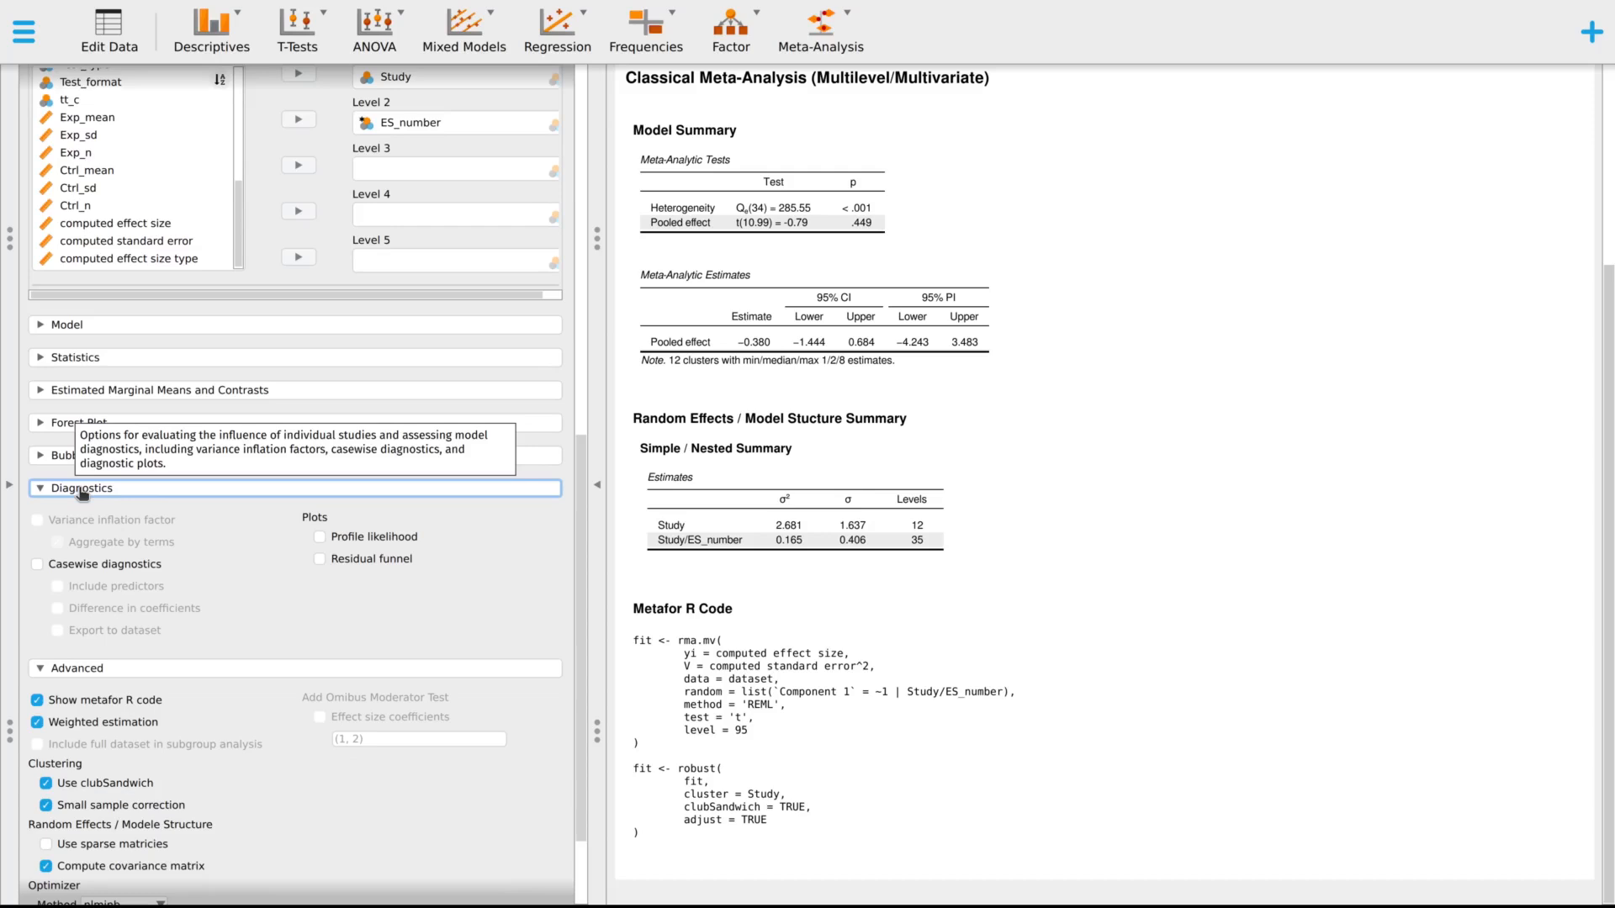
left_click(110, 567)
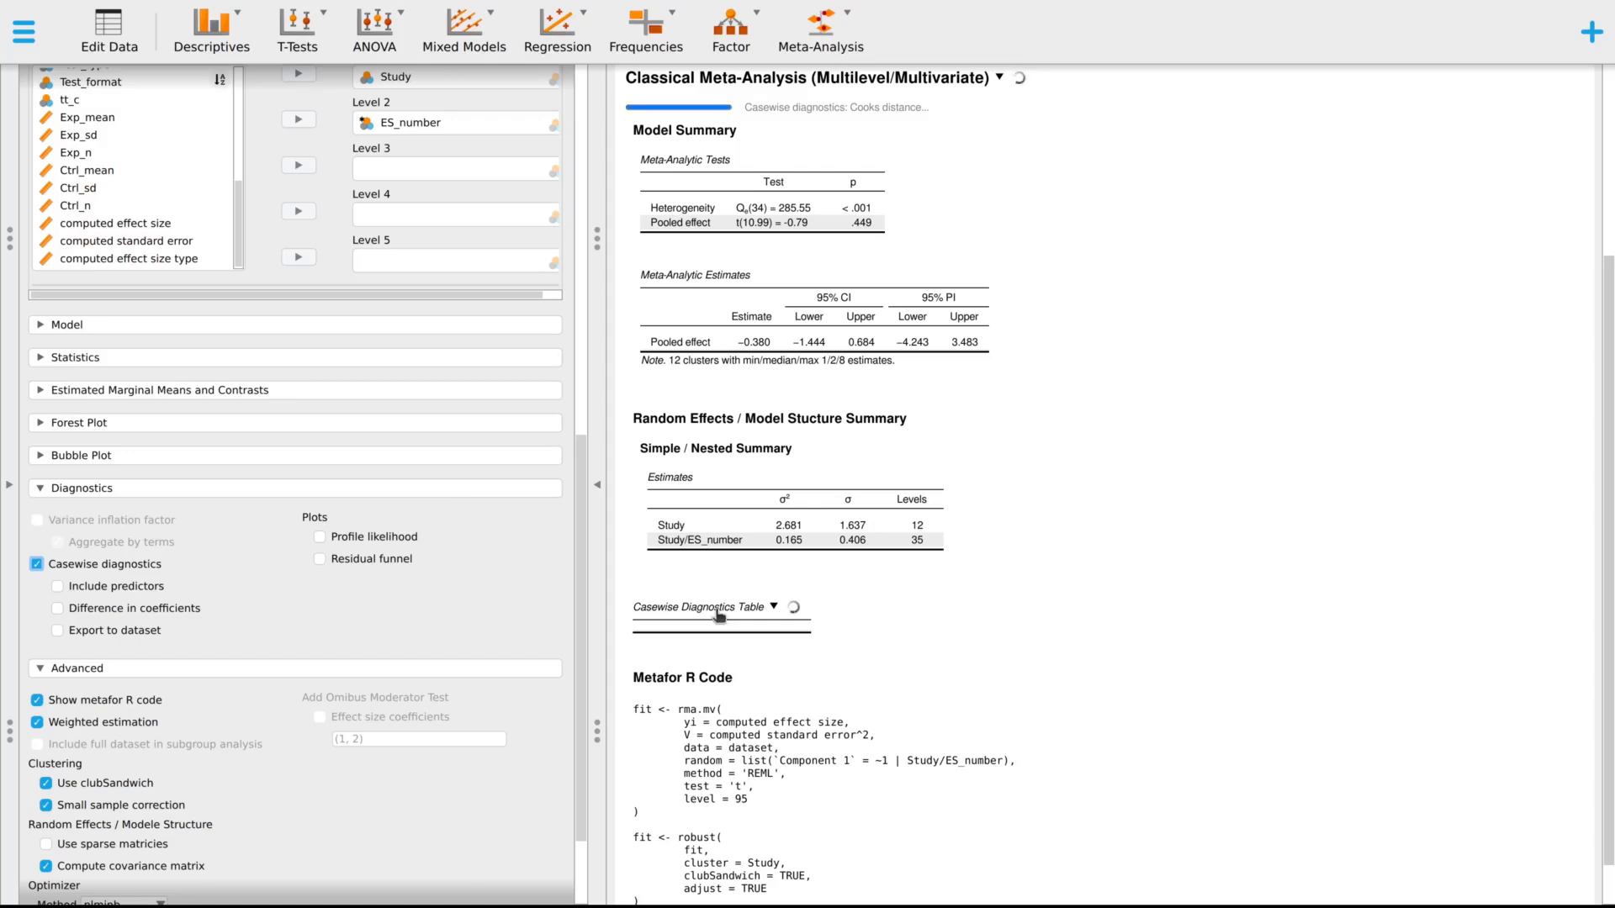
scroll(1236, 580, "down", 5)
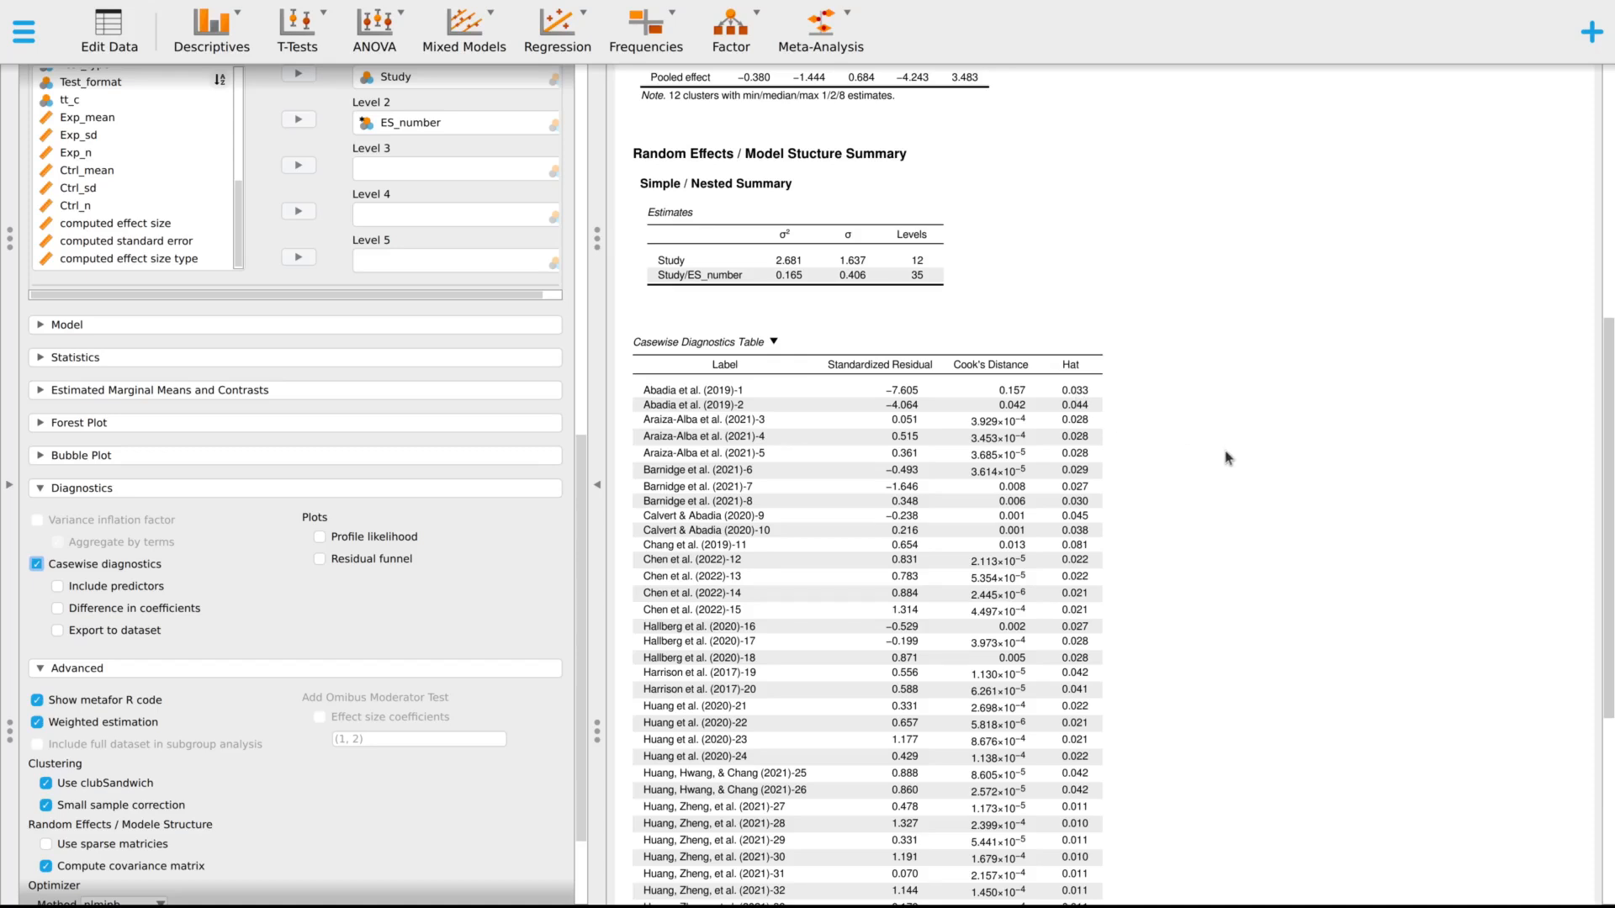
scroll(1157, 395, "down", 3)
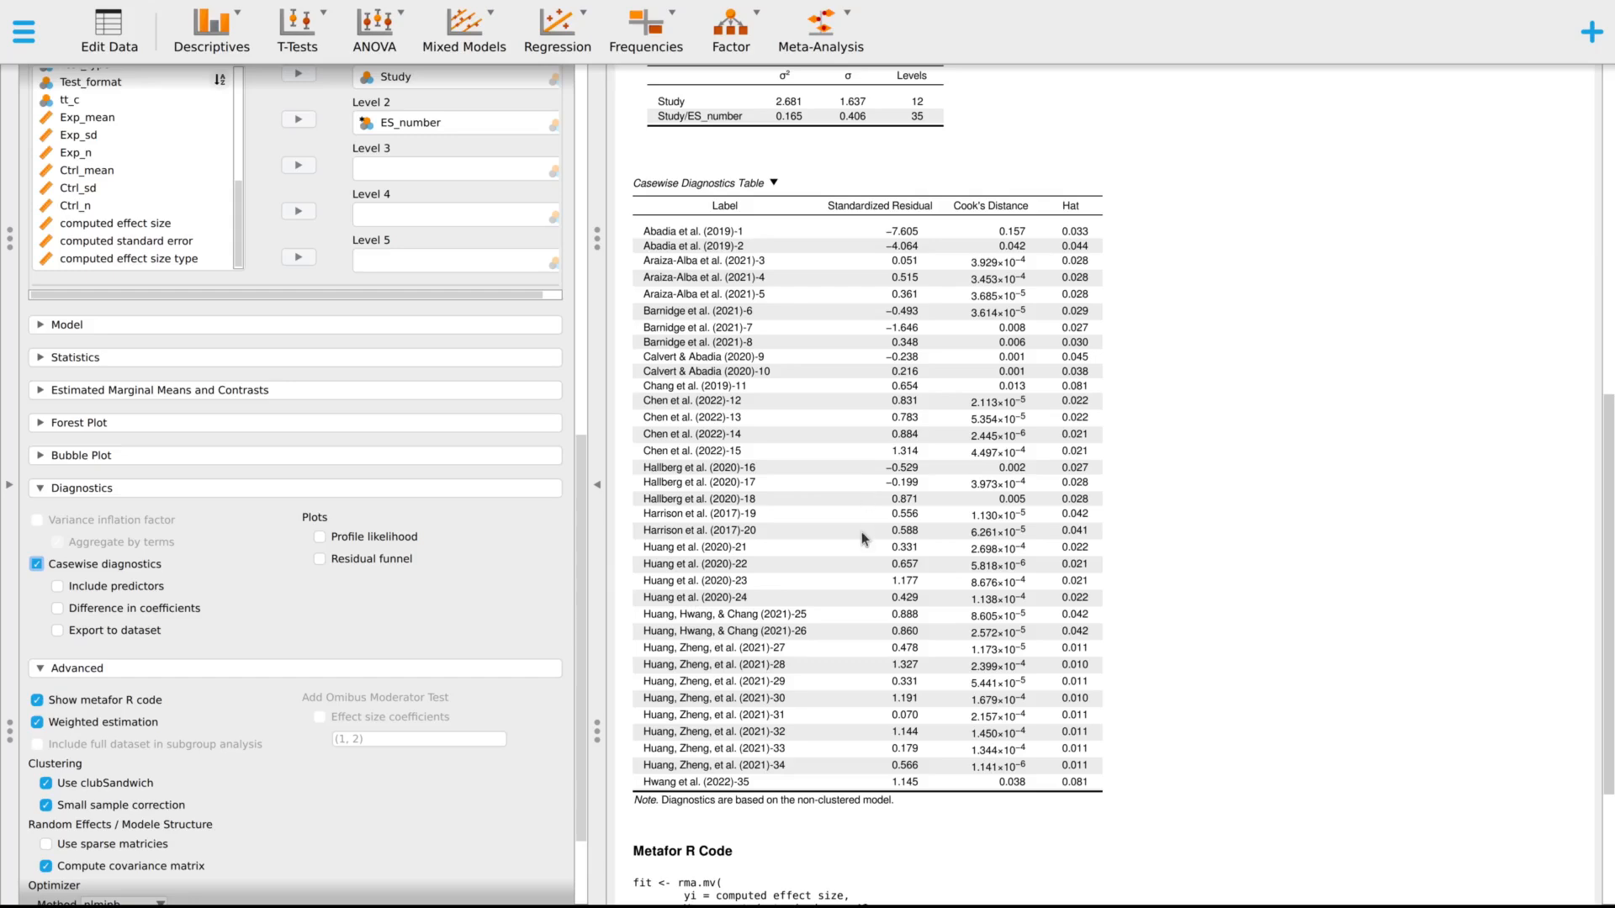
scroll(1077, 551, "up", 3)
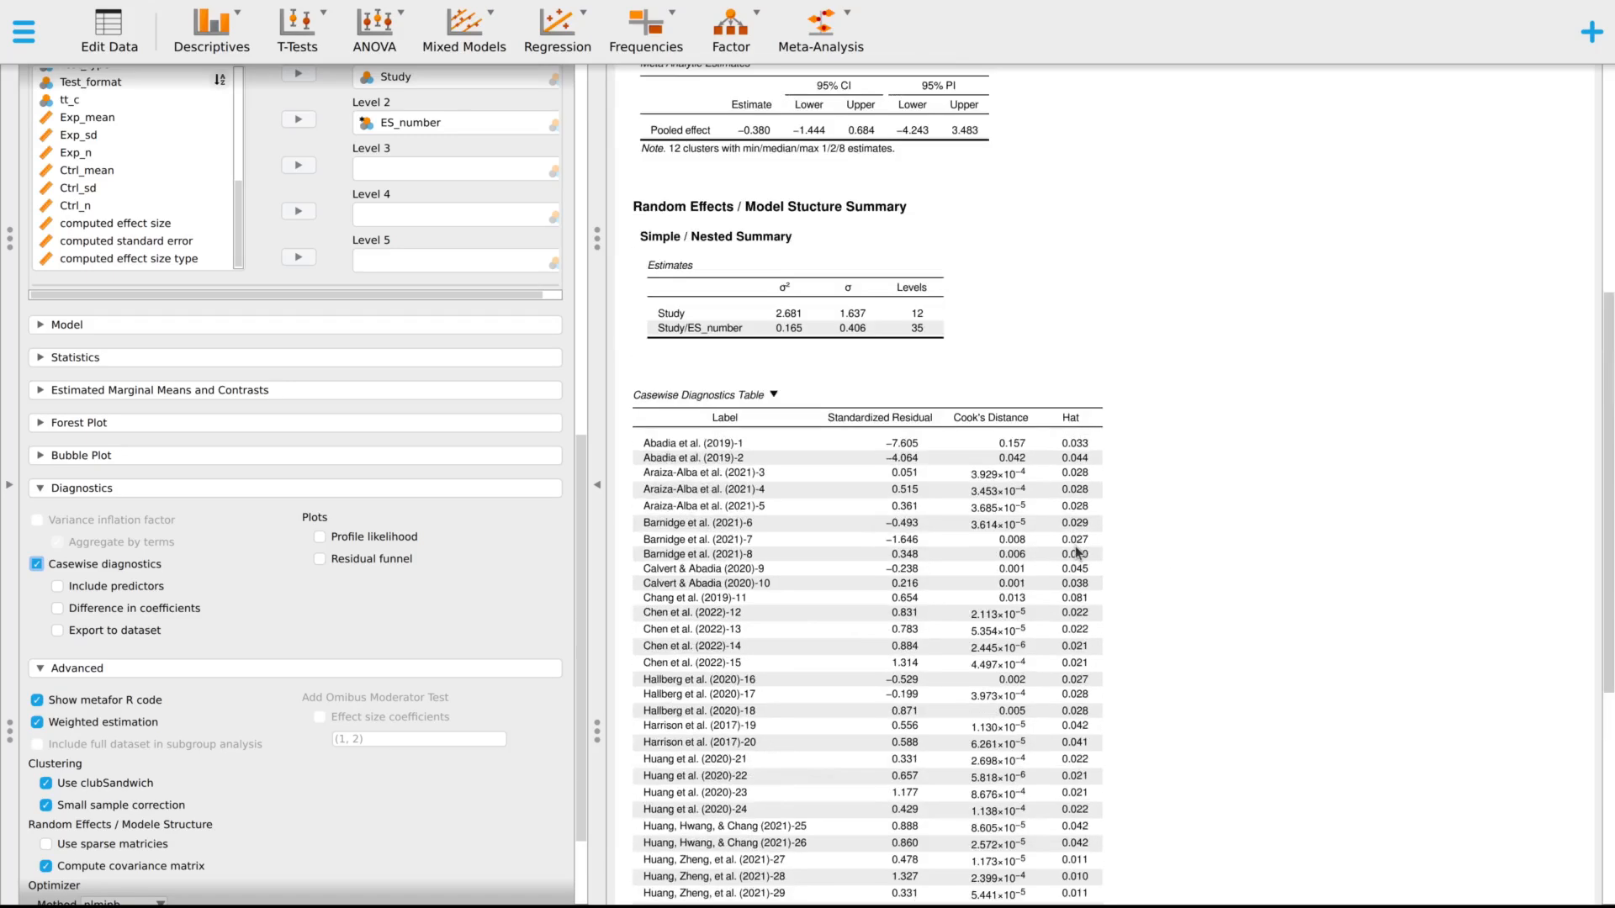
left_click(417, 493)
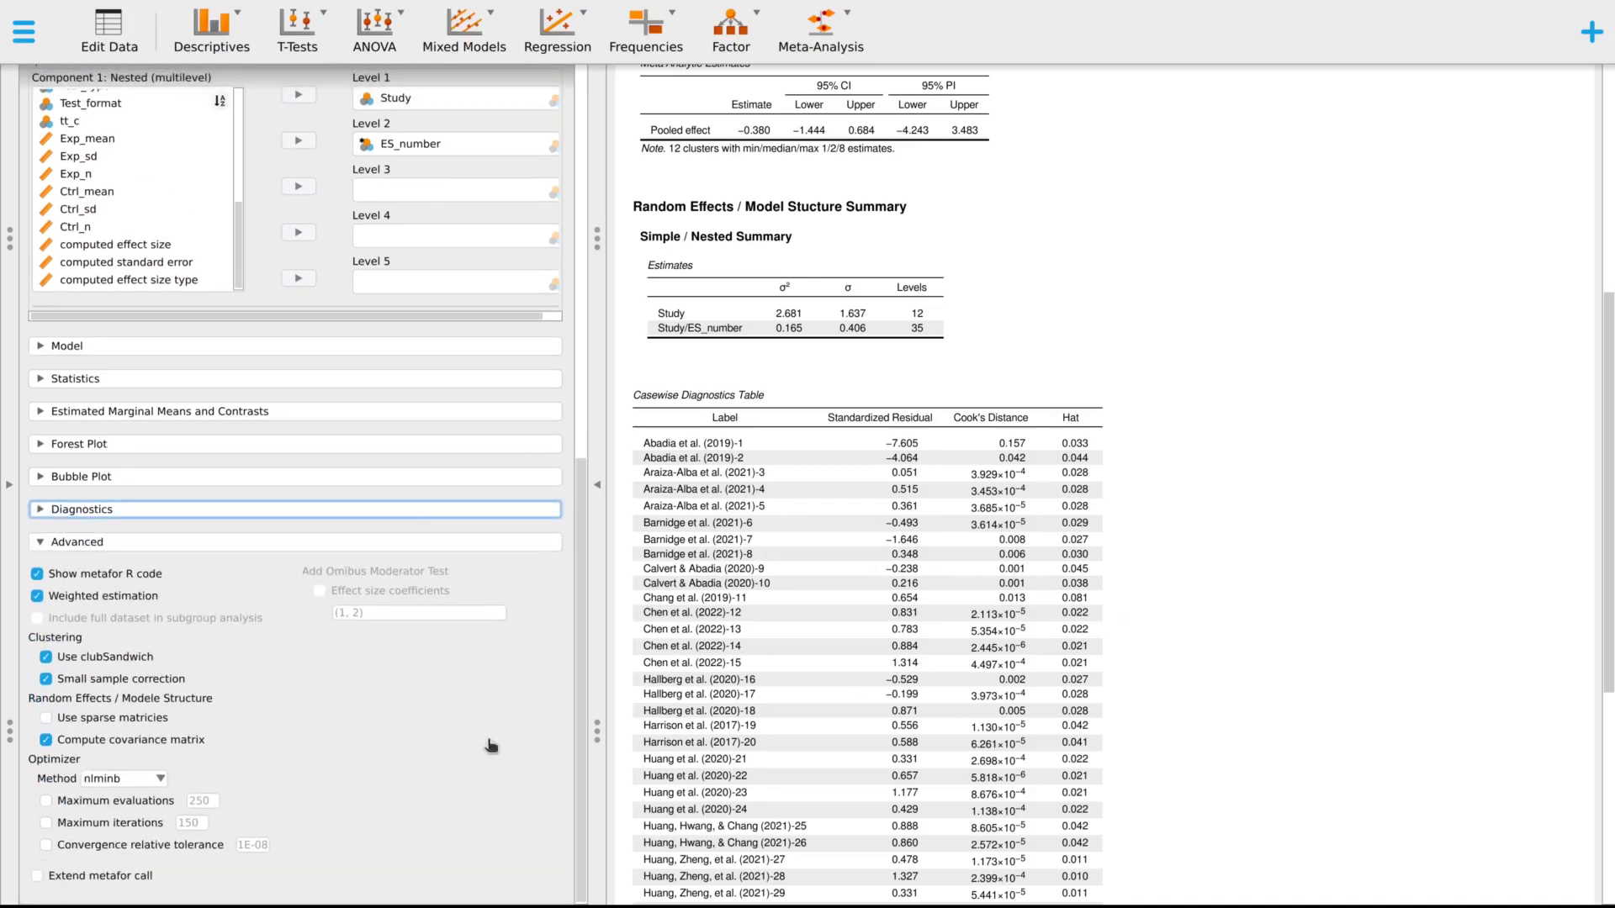
- Add Ctrl_c as a predictor in the multilevel meta-analysis
scroll(432, 775, "up", 2)
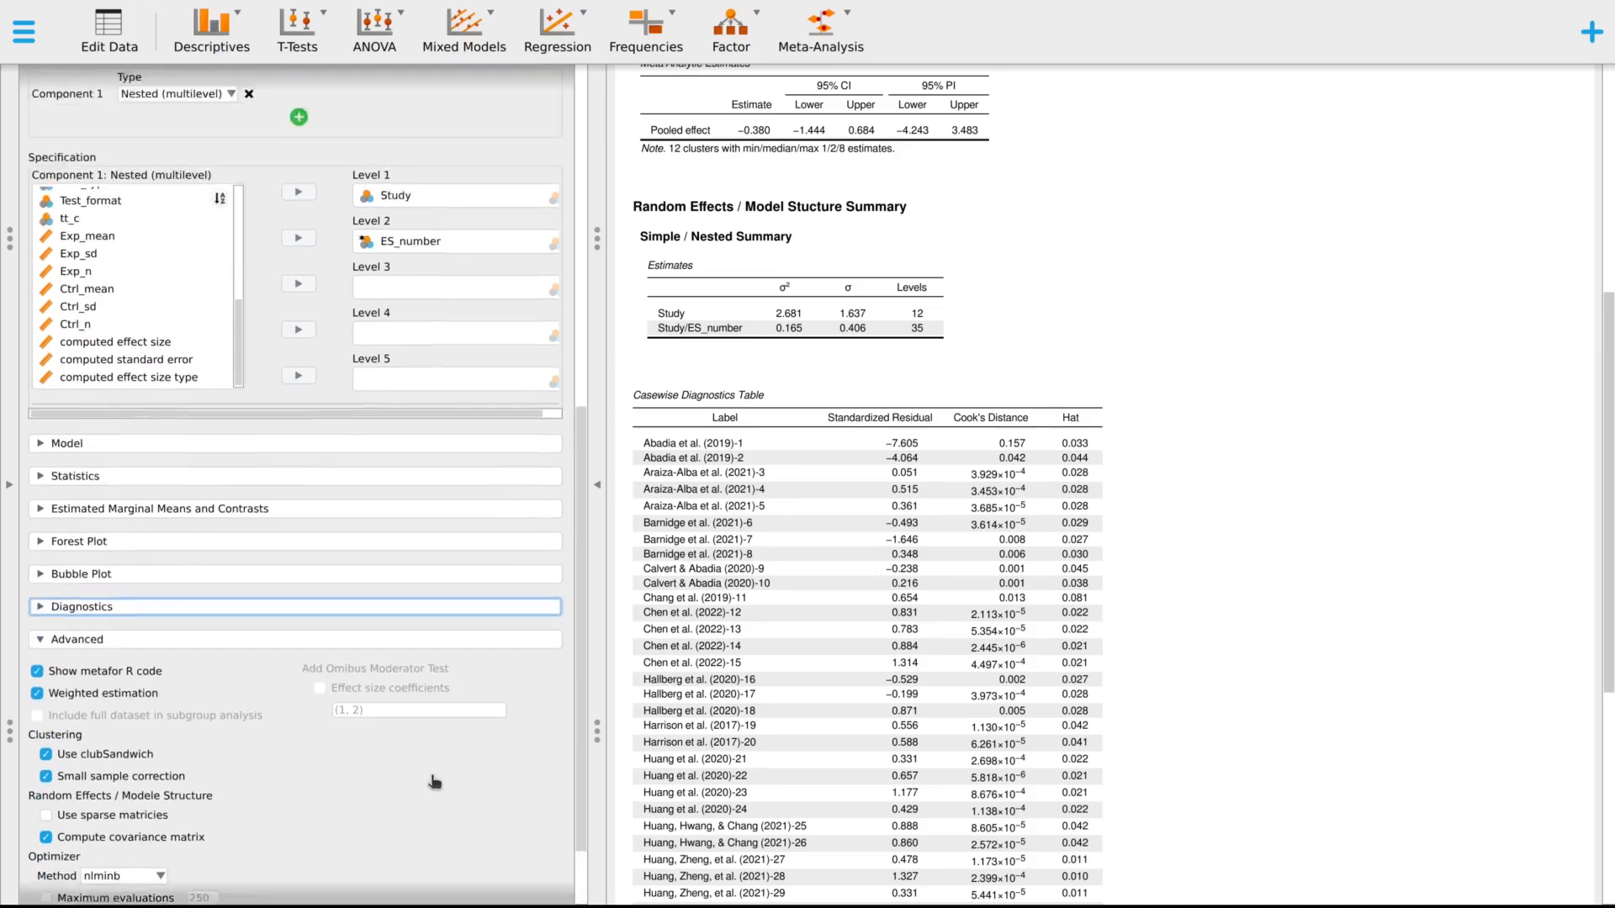
scroll(434, 781, "up", 2)
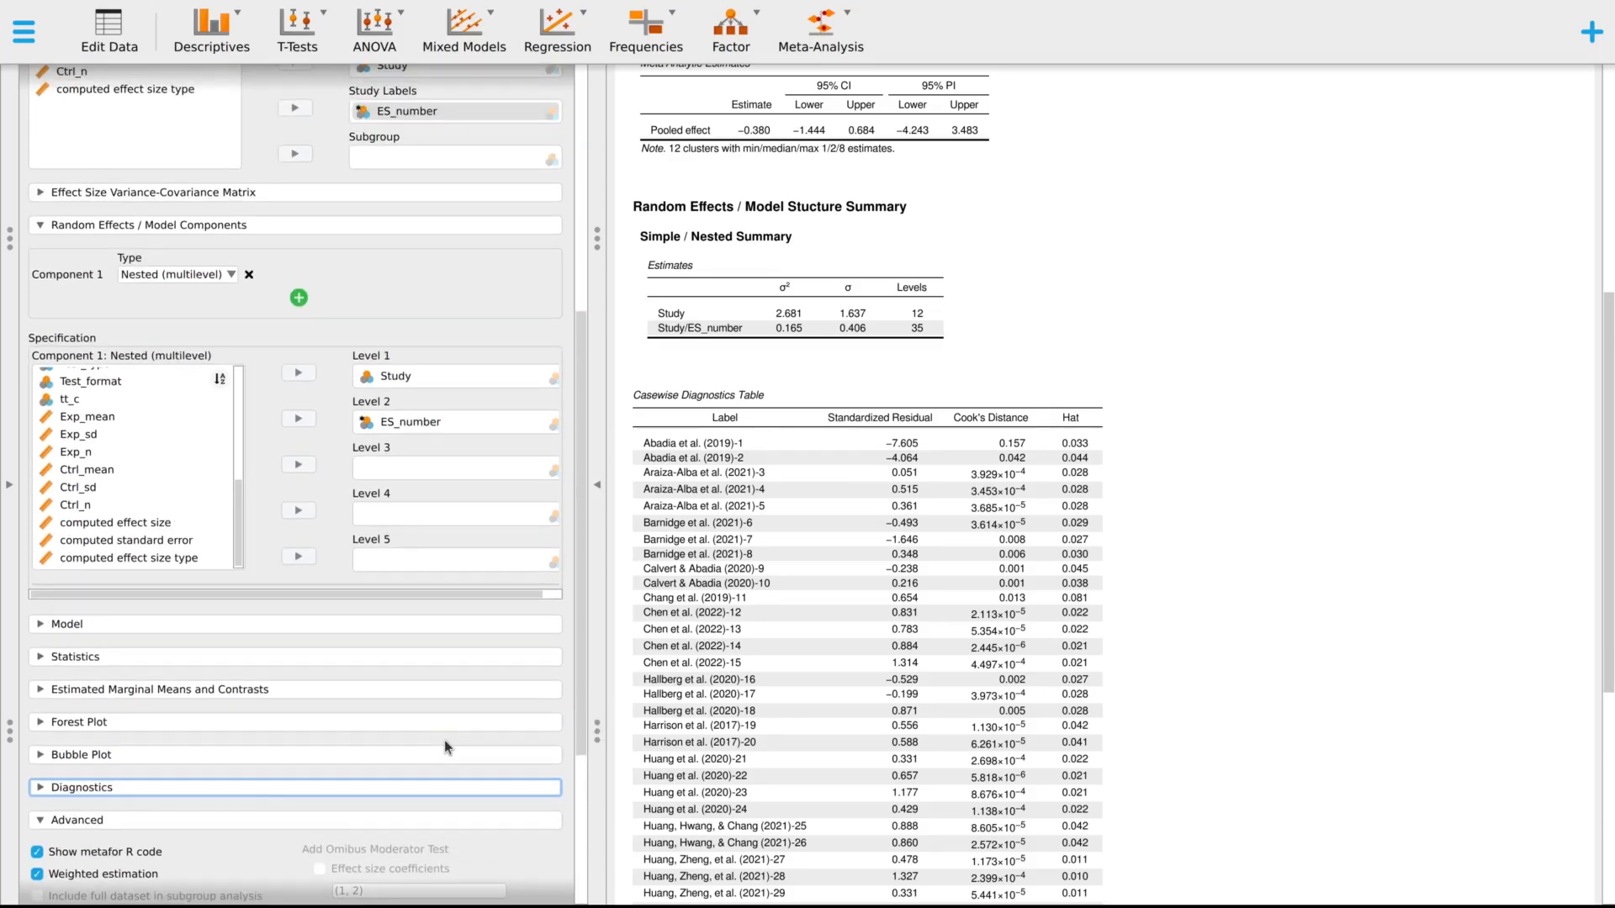
scroll(444, 740, "up", 3)
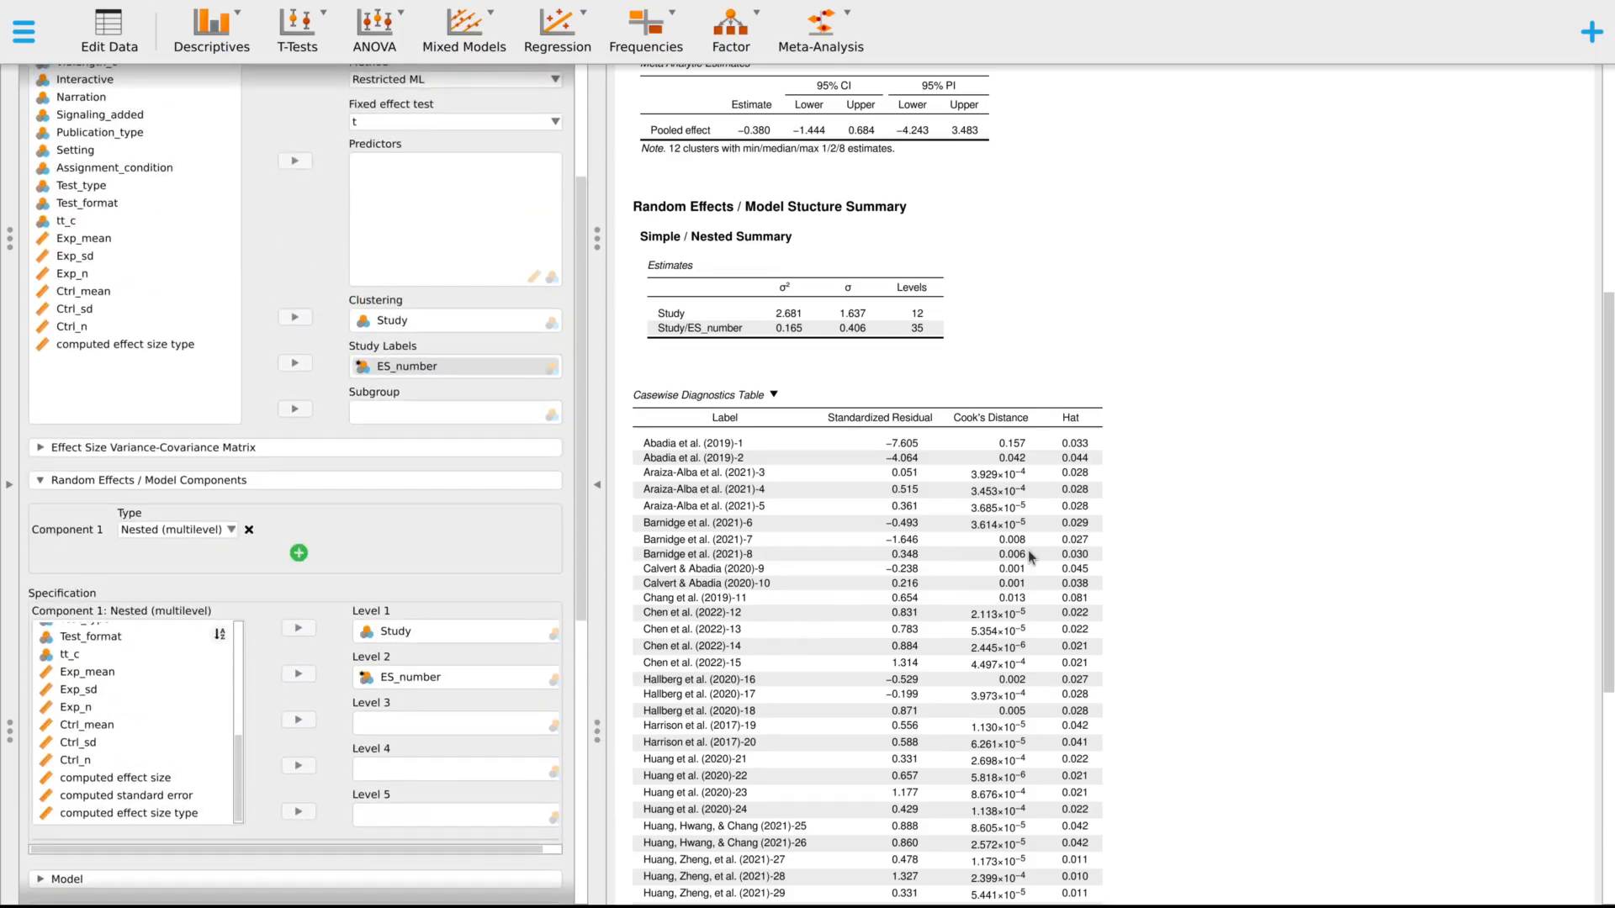
scroll(1219, 543, "up", 3)
scroll(355, 322, "up", 3)
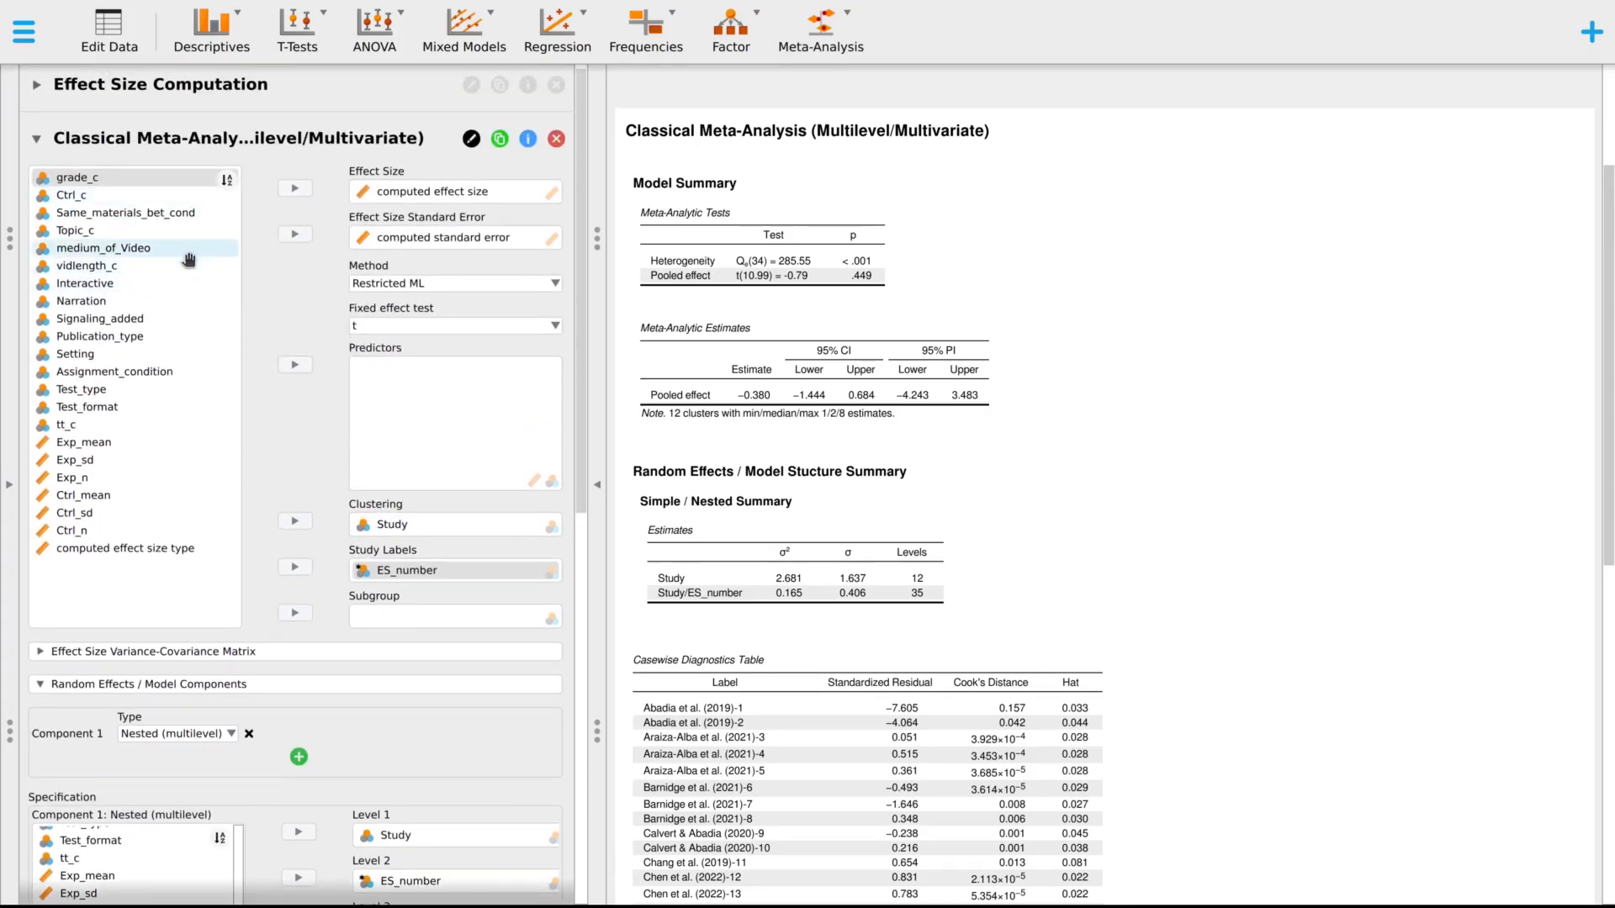
left_click(144, 196)
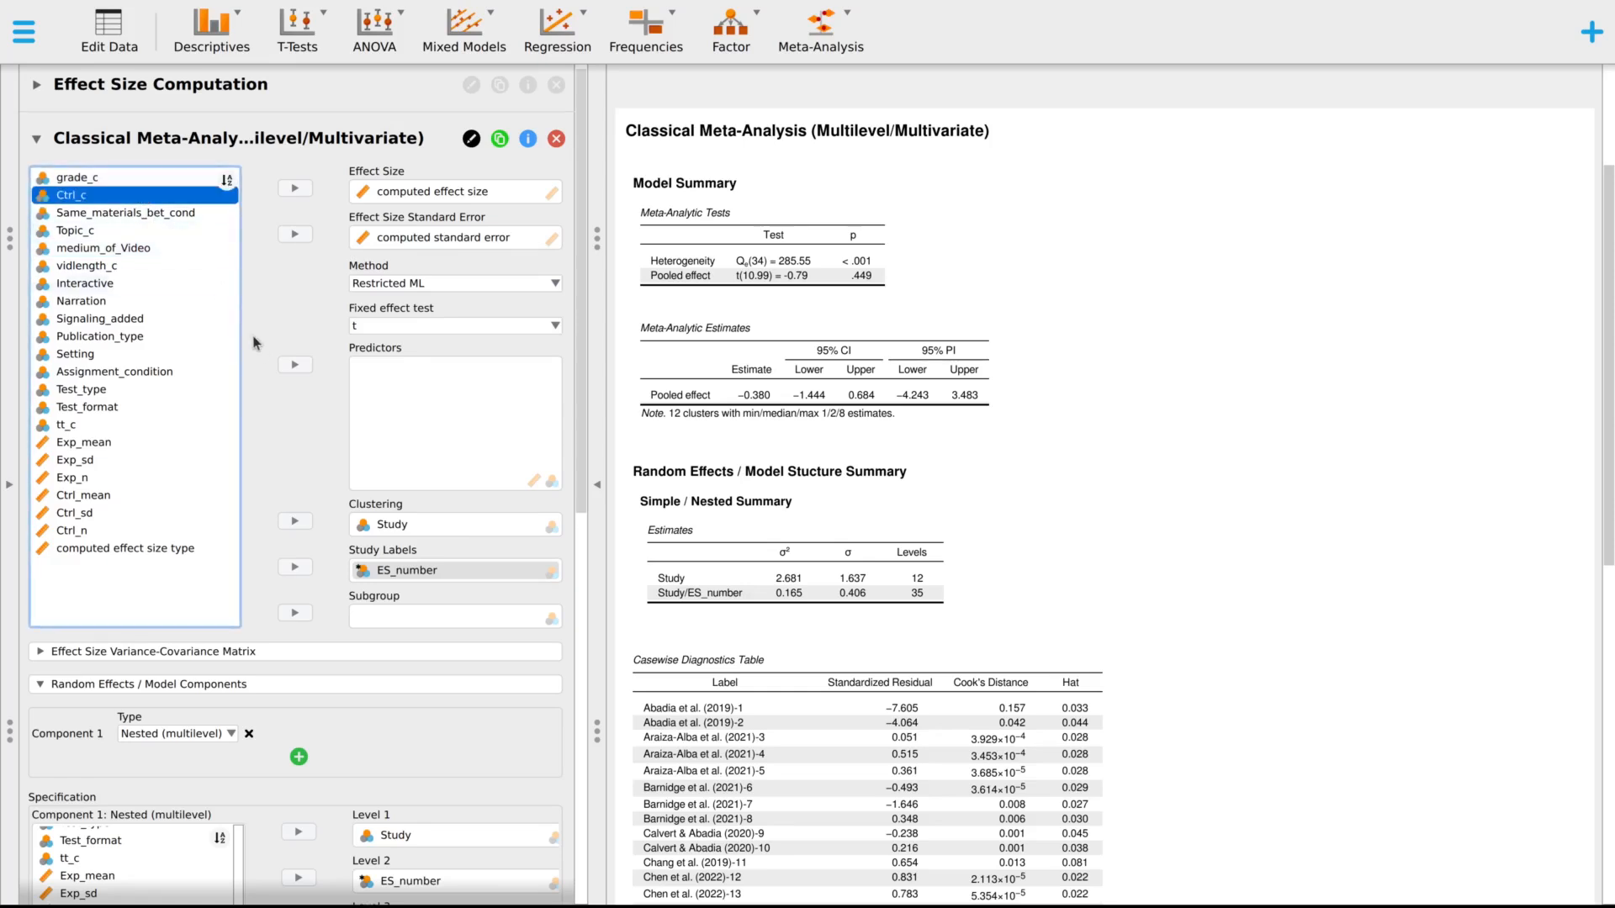
left_click(295, 368)
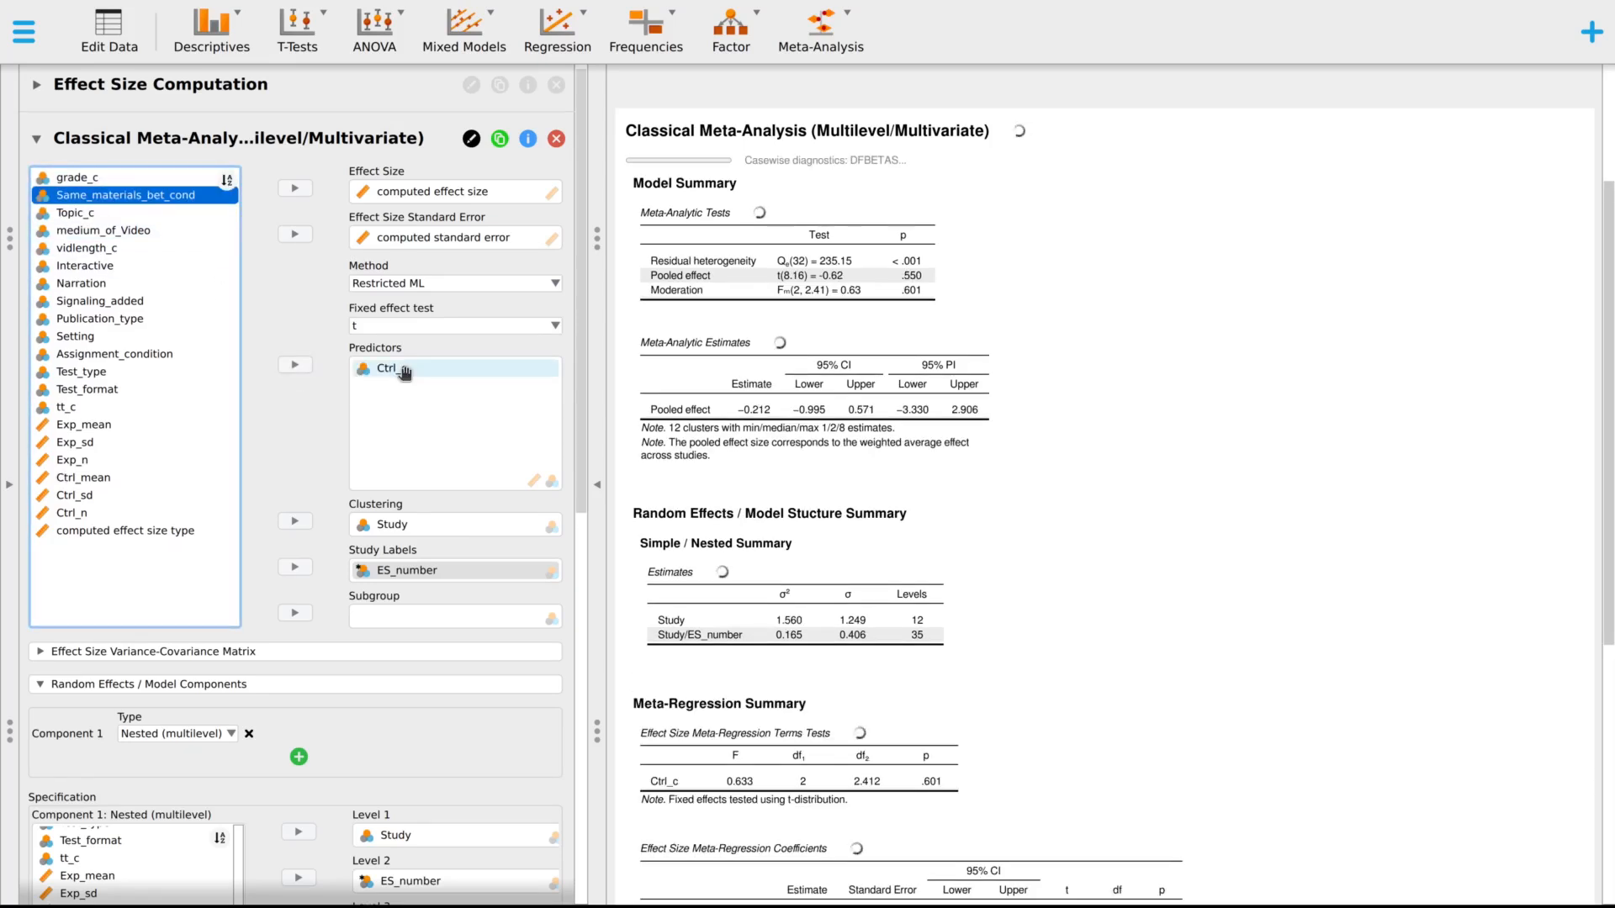
- Collapse the random effects settings and expand the effect size model's terms
scroll(50, 505, "down", 3)
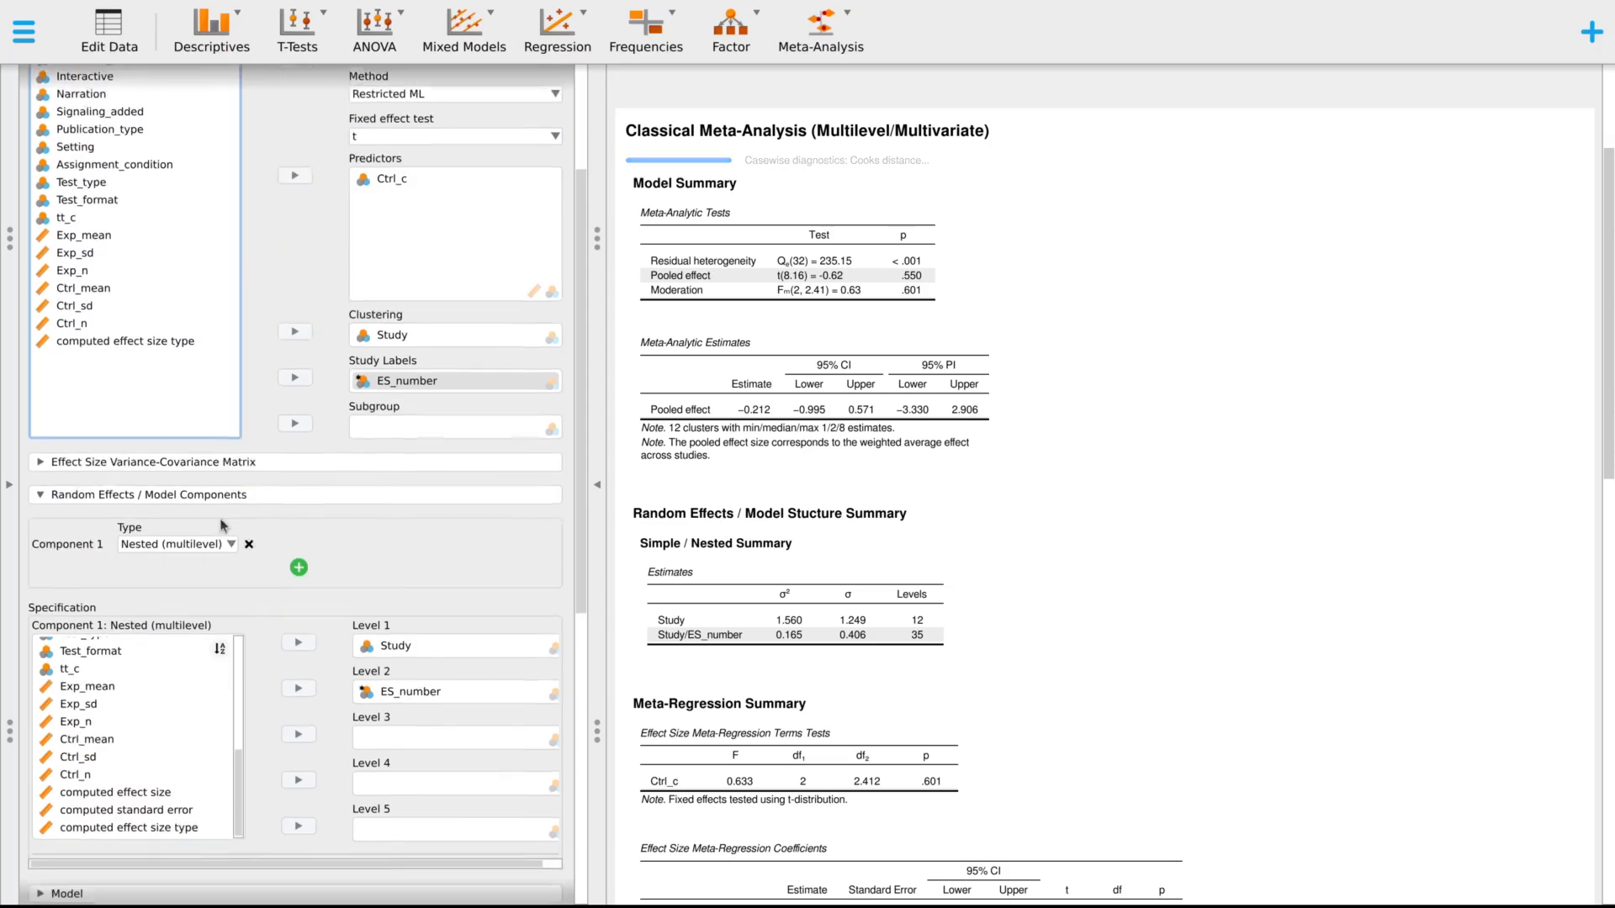
left_click(45, 497)
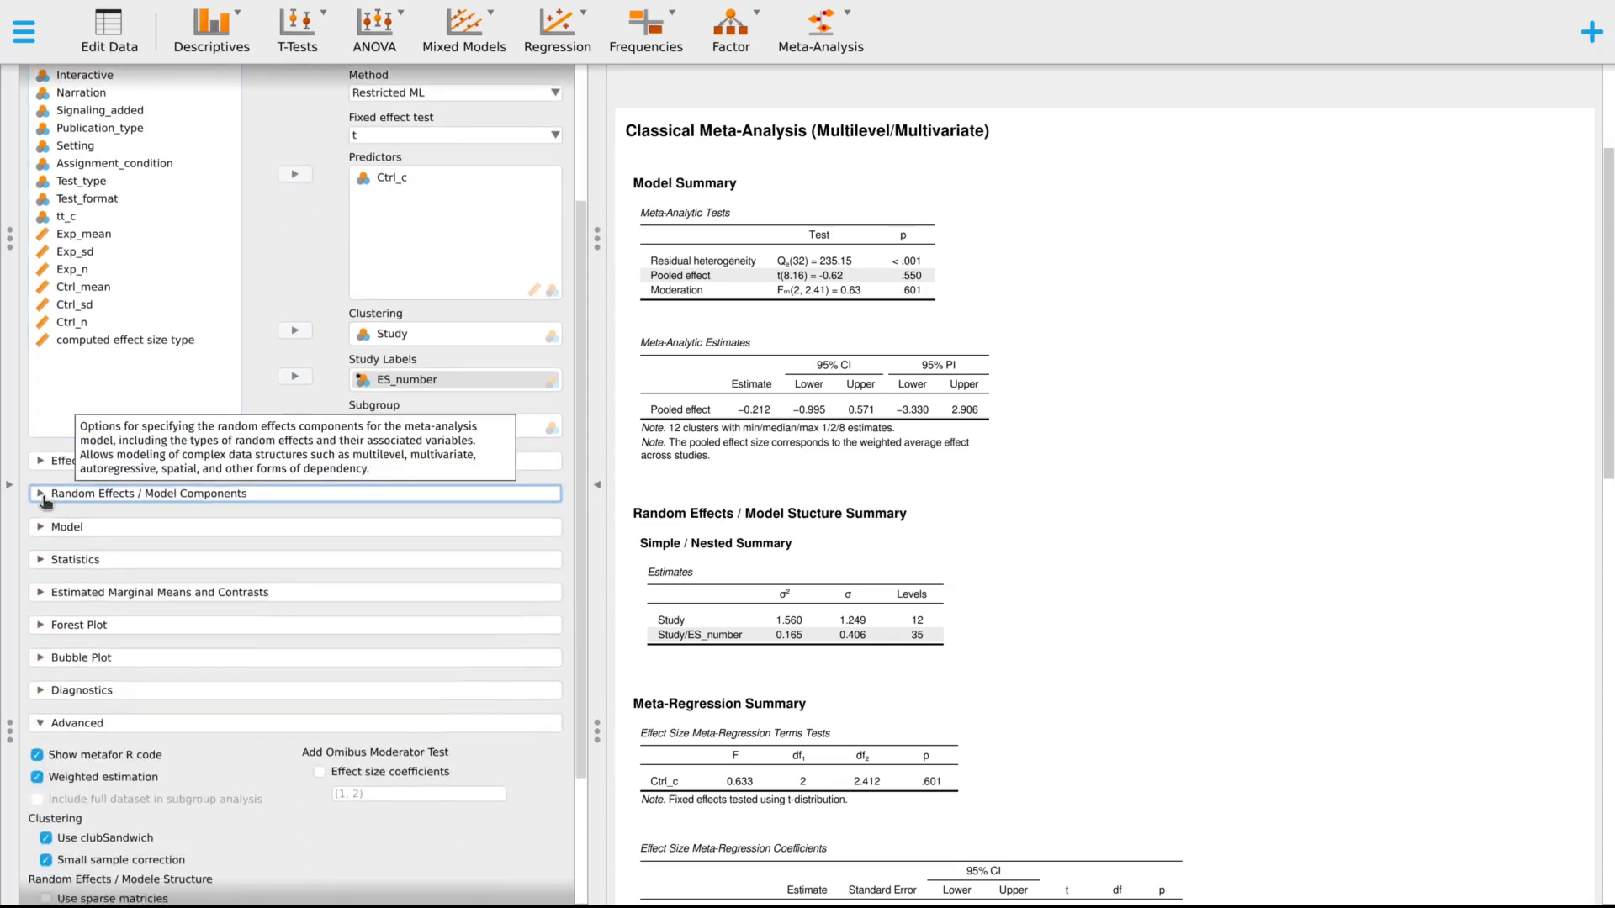
left_click(42, 528)
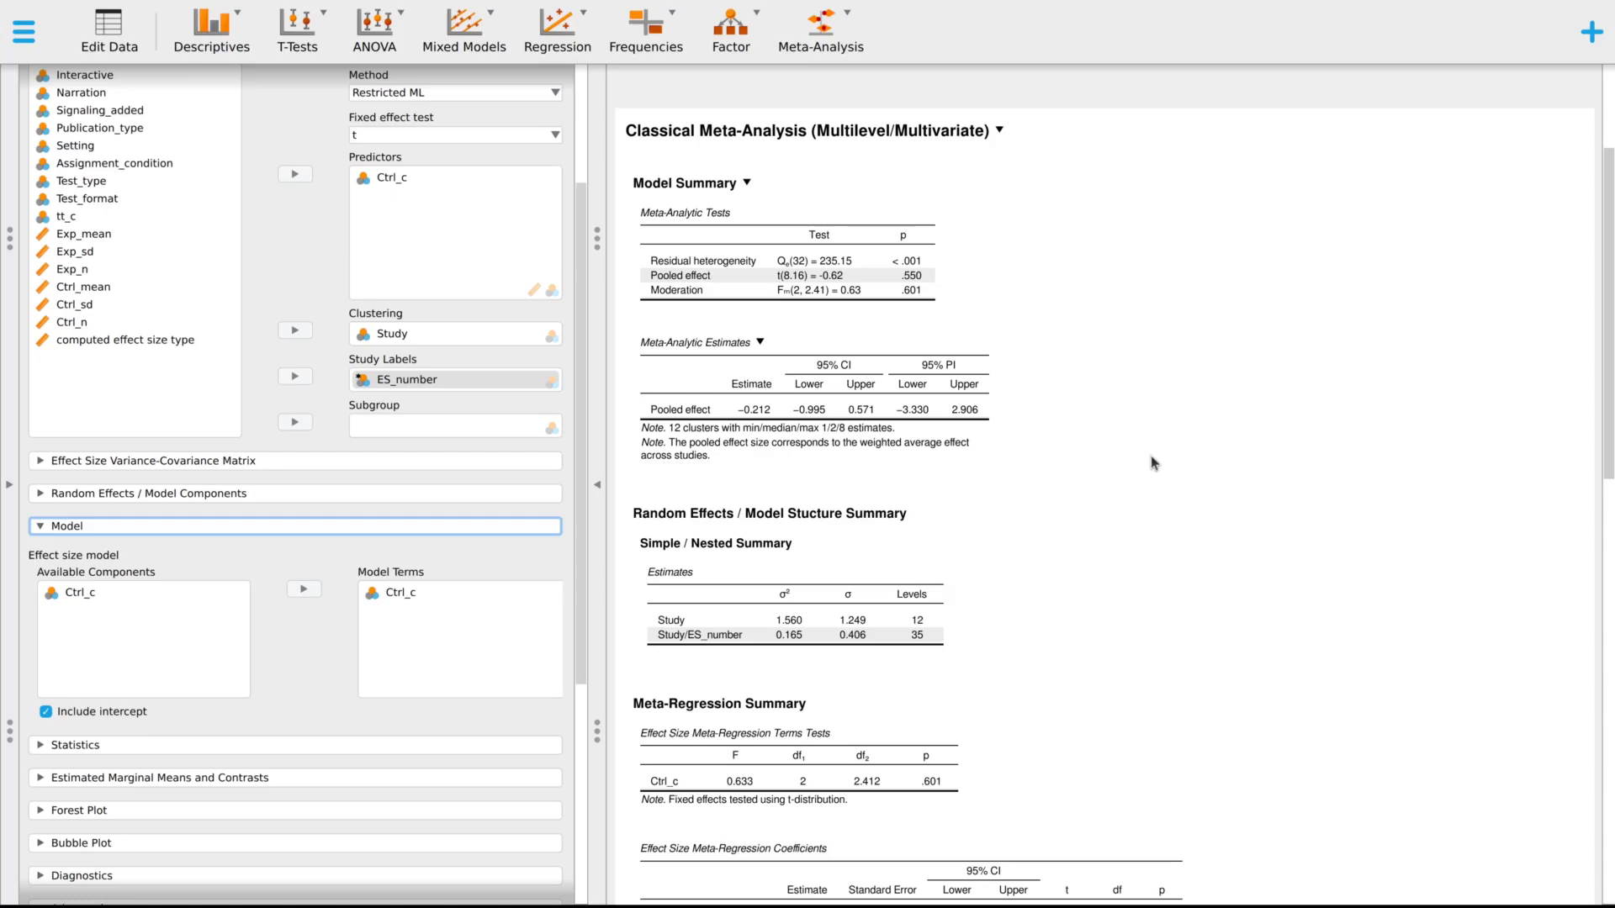
- Examine the moderation test, the meta-regression coefficients and the metafor R code for the Ctrl_c model
scroll(1152, 462, "down", 20)
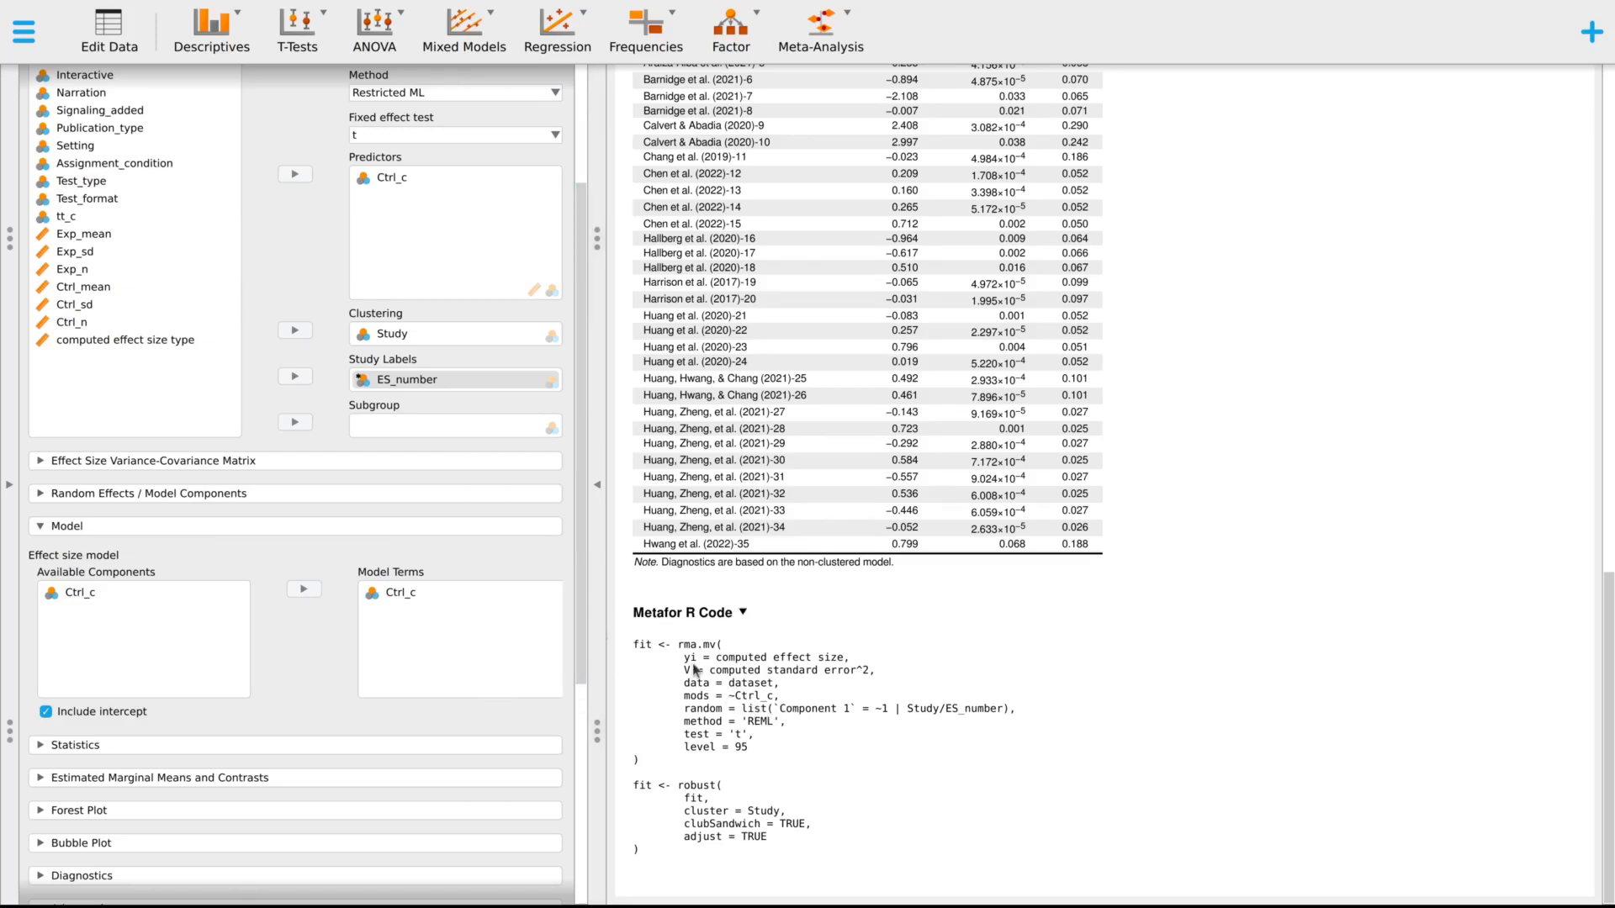
scroll(1139, 659, "up", 10)
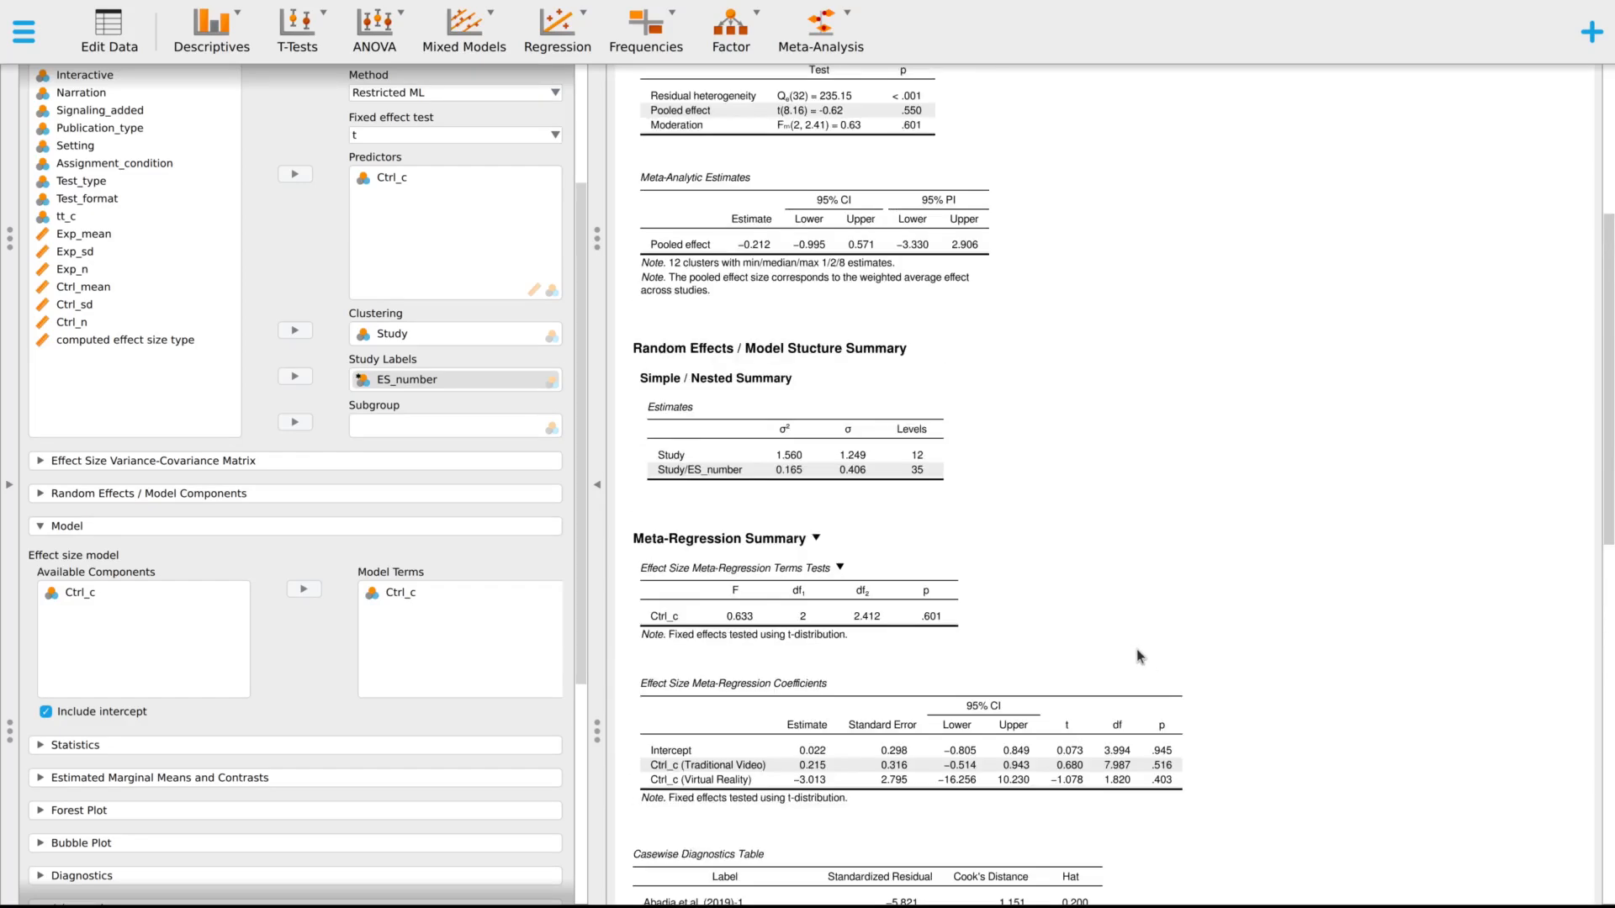
scroll(1139, 658, "up", 3)
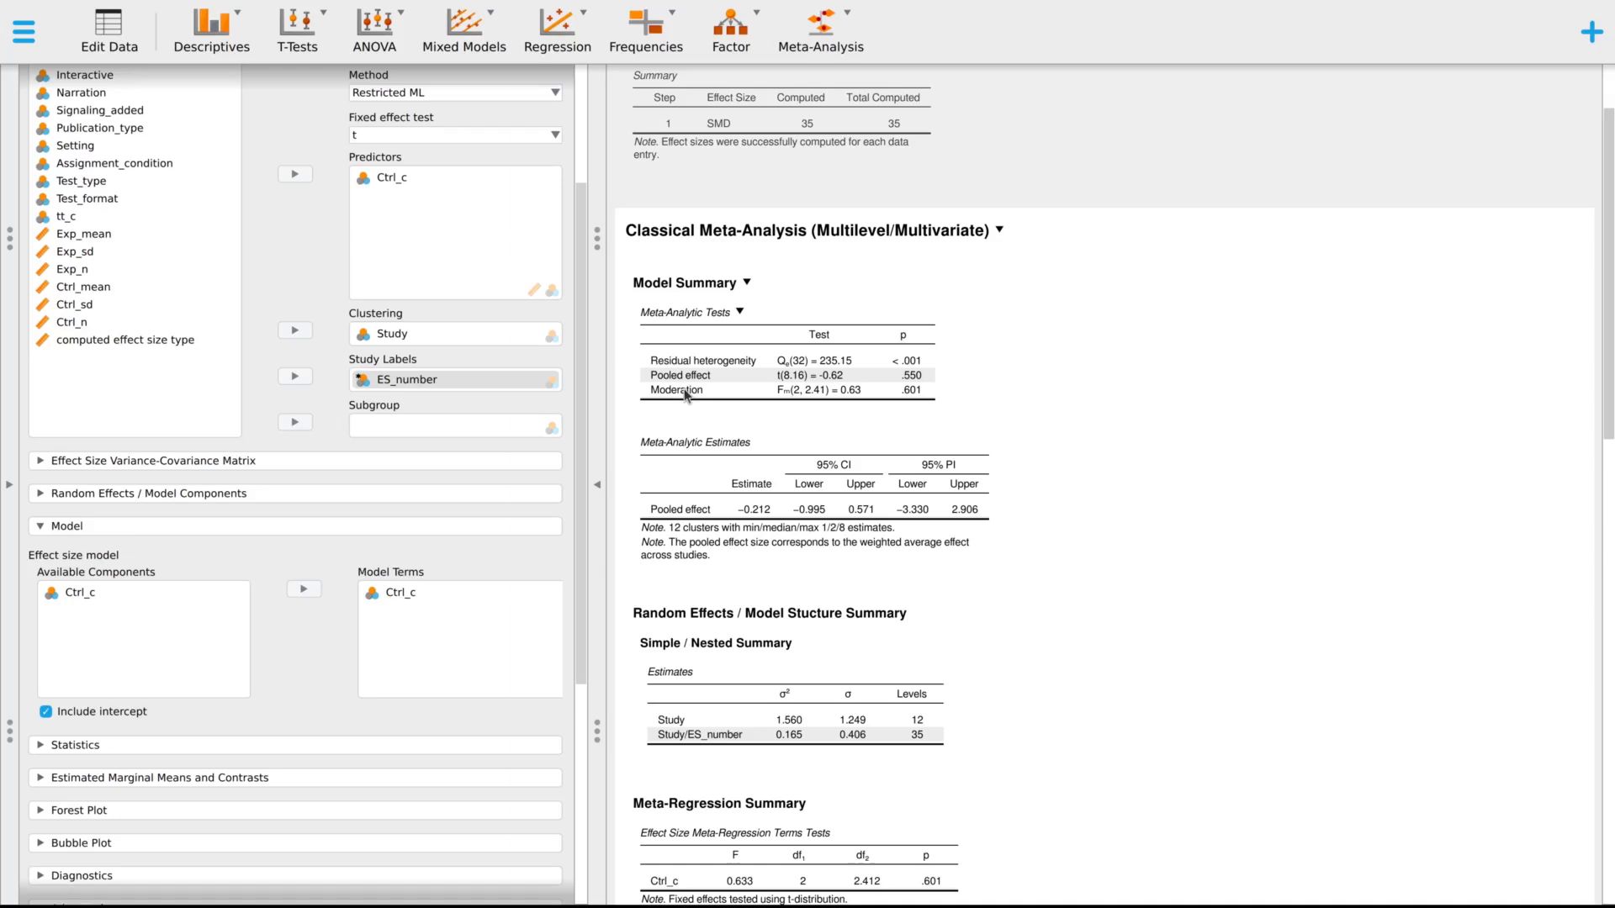
left_click(105, 715)
left_click(105, 720)
scroll(1035, 734, "down", 3)
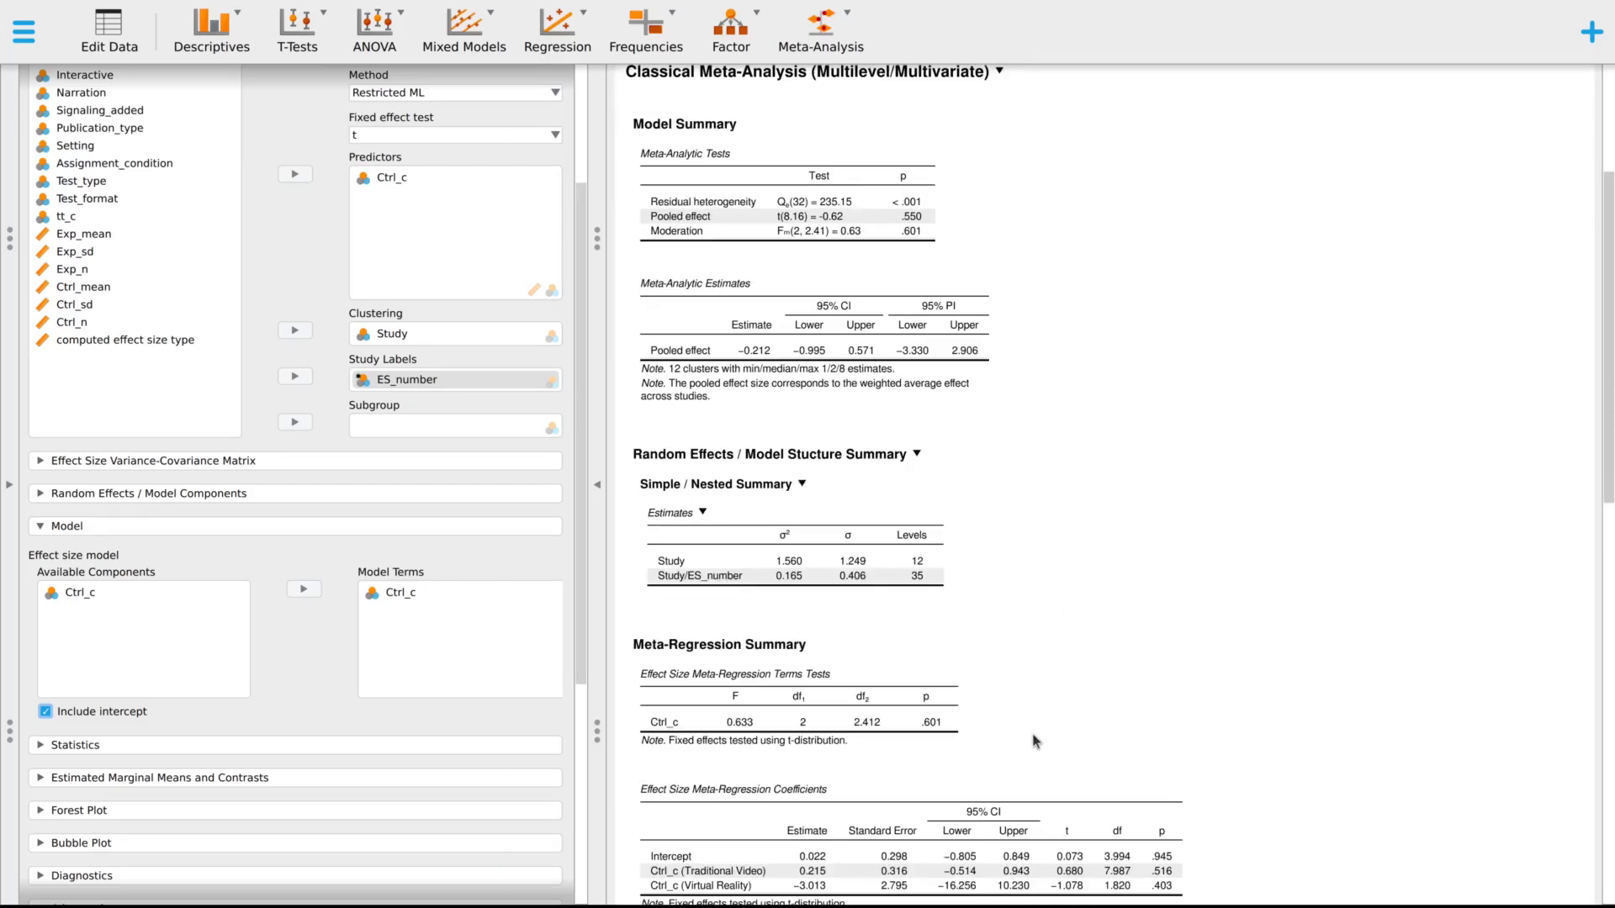
scroll(1028, 677, "up", 2)
scroll(1013, 634, "down", 4)
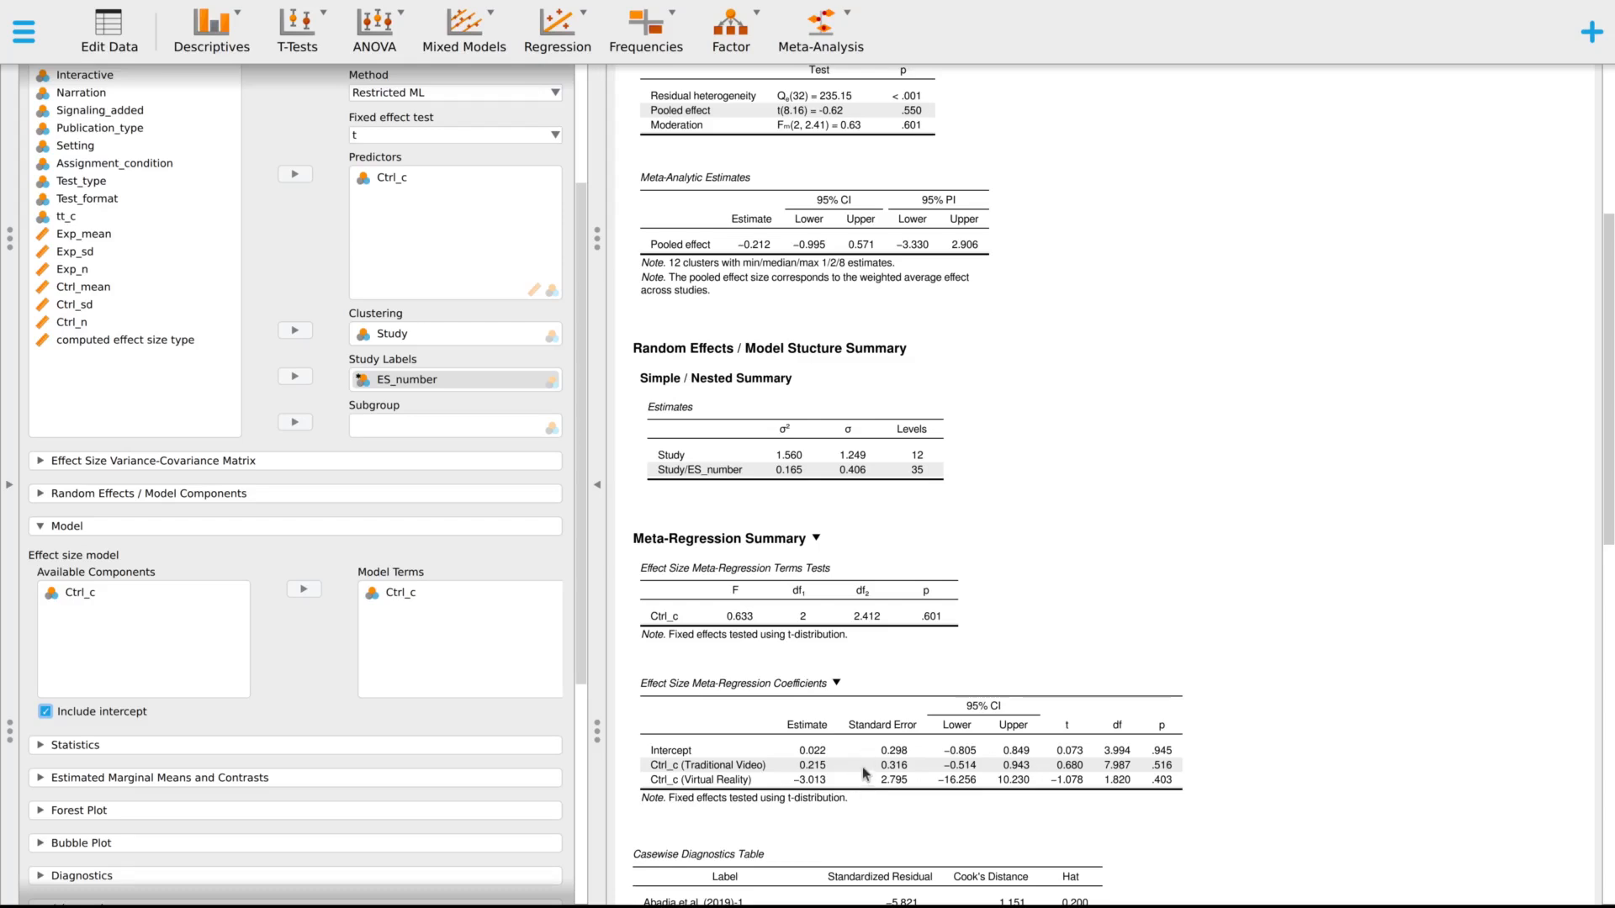
- Compare the Ctrl_c moderation test and coefficients with and without the intercept, and leave the intercept included in the effect size model
left_click(95, 714)
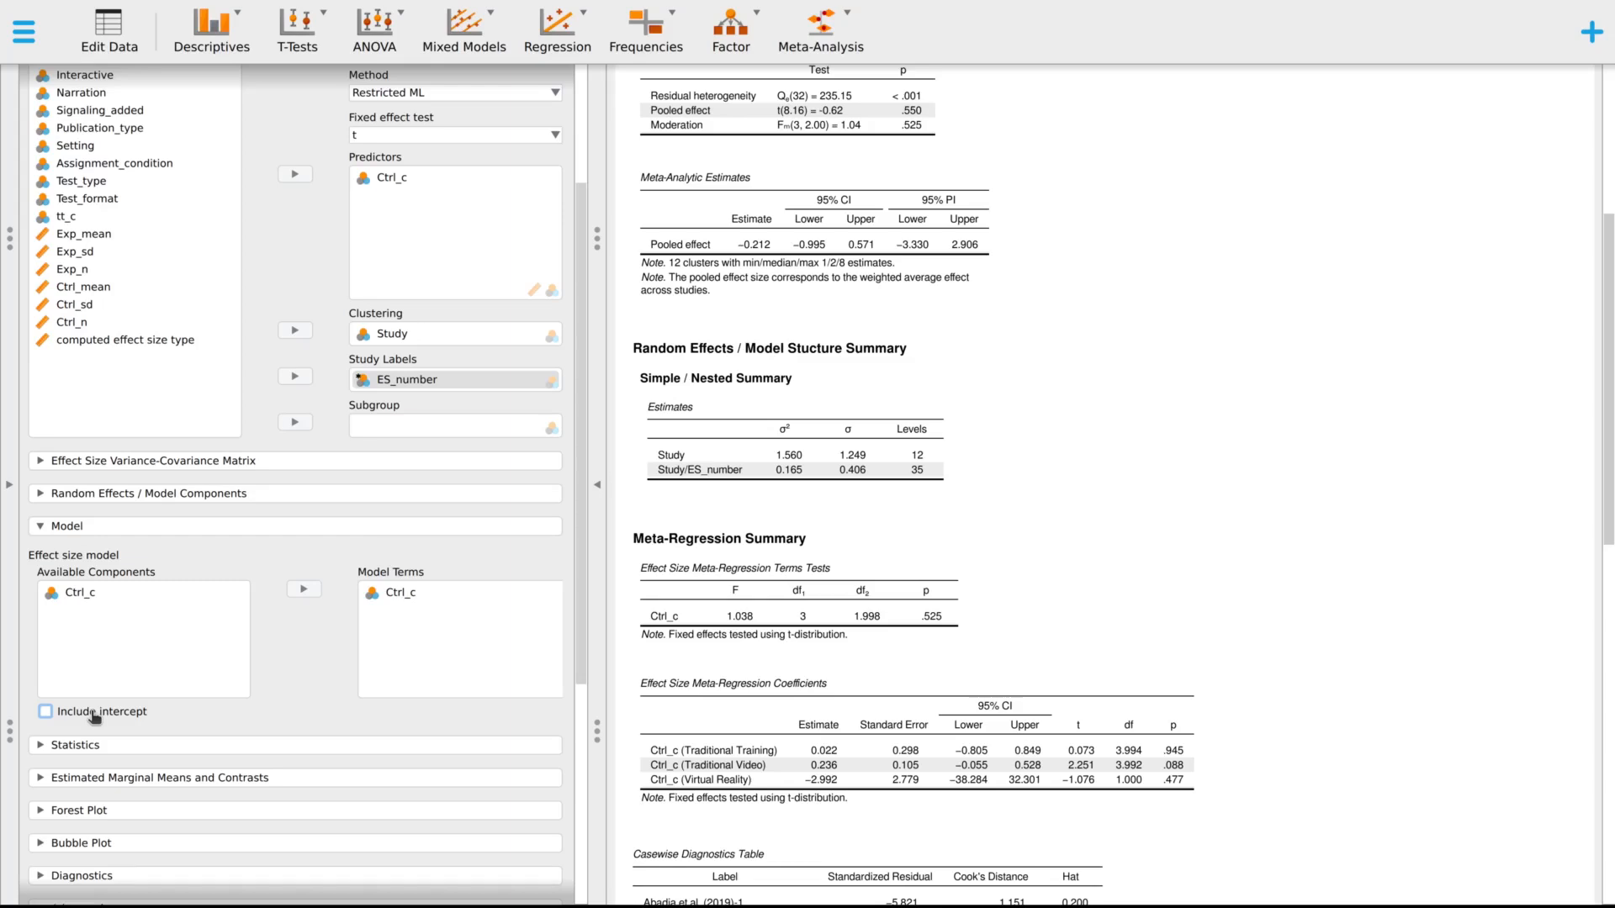
left_click(45, 711)
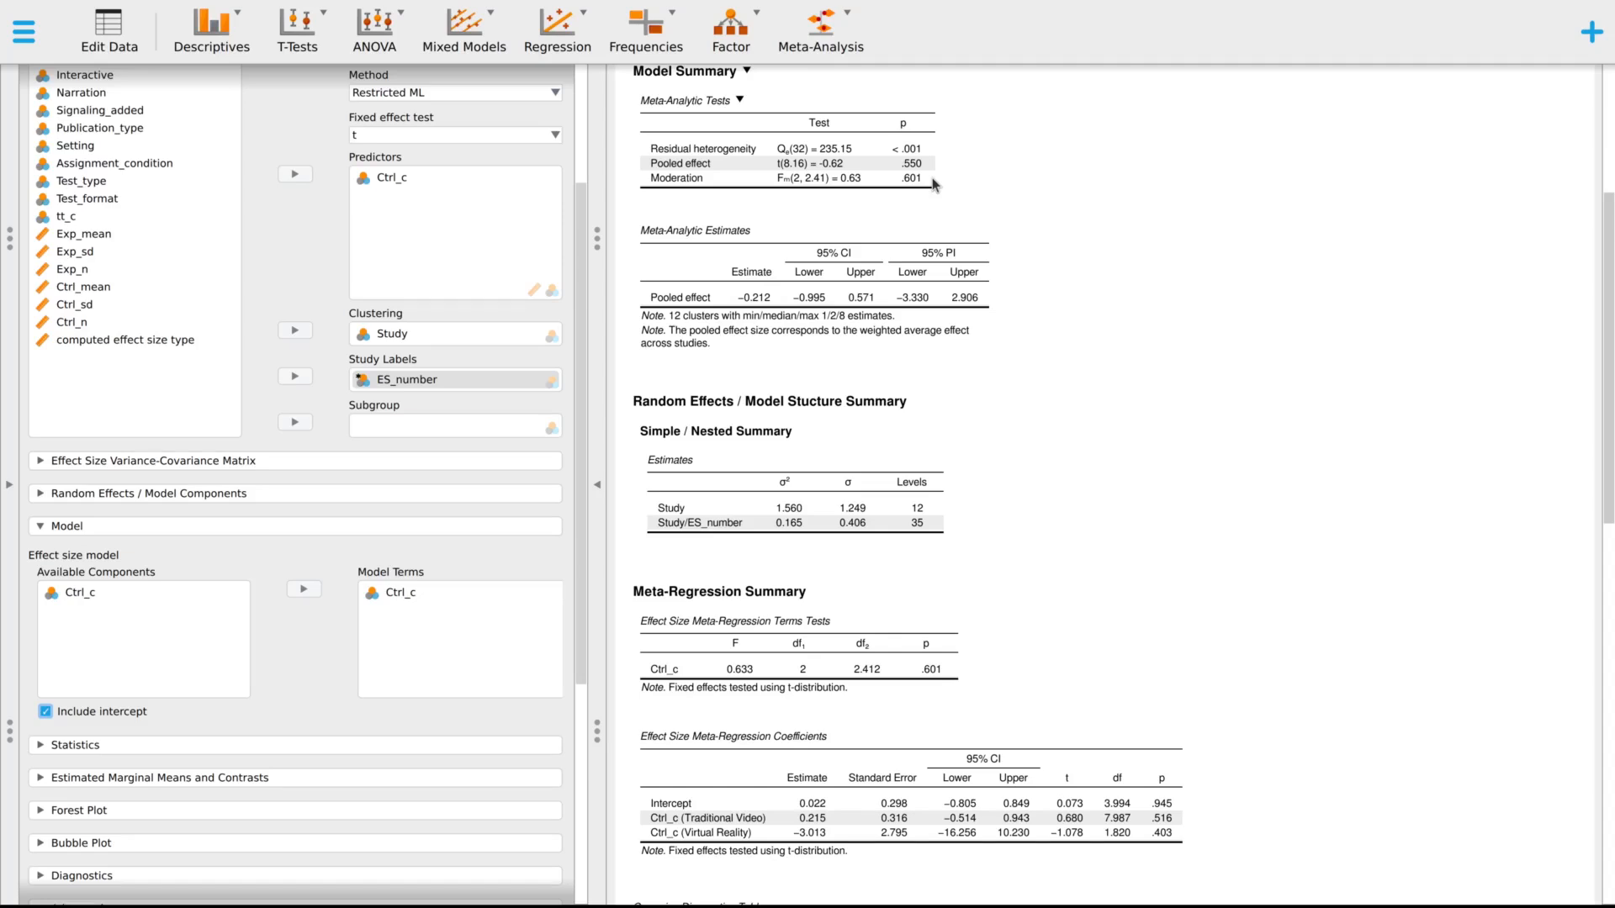
left_click(46, 711)
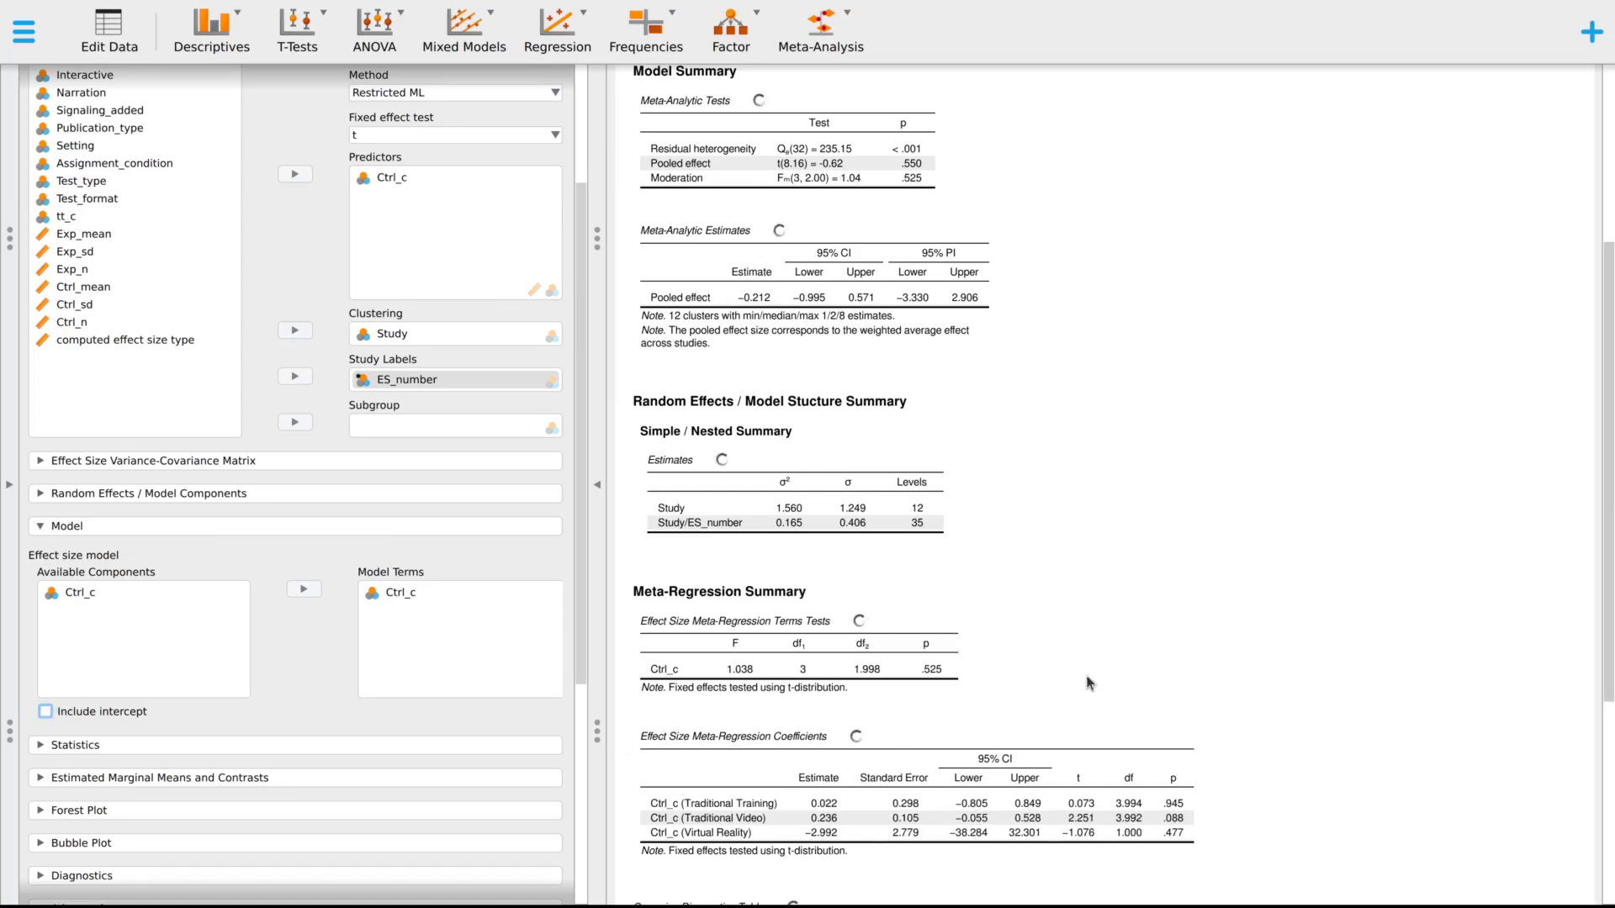
scroll(1089, 683, "down", 2)
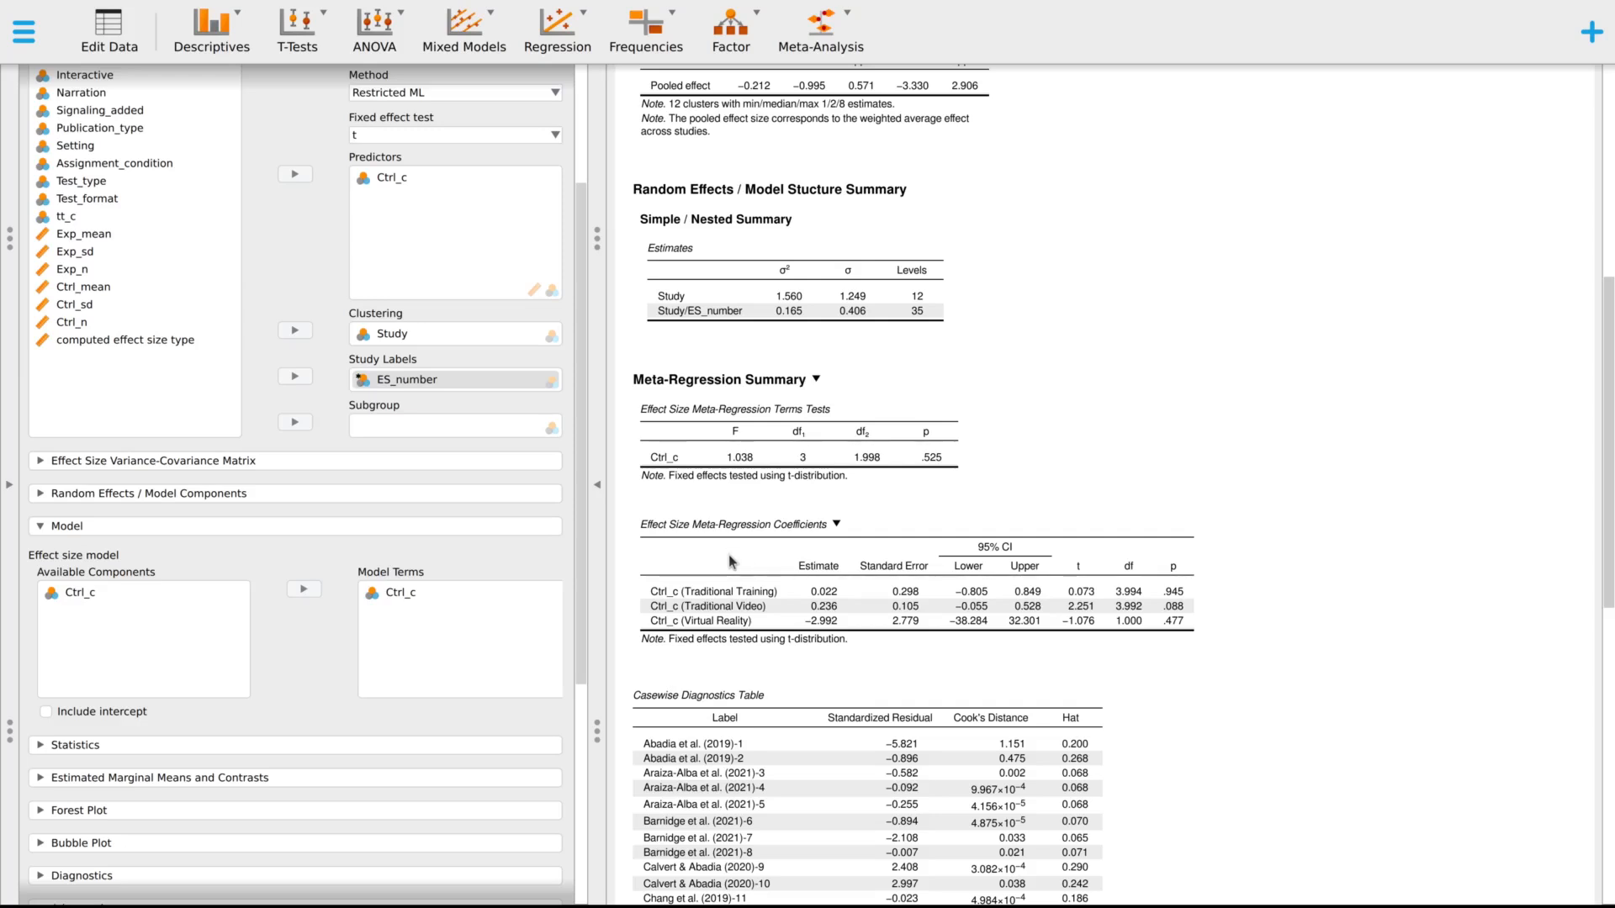
scroll(728, 554, "up", 3)
scroll(968, 368, "up", 1)
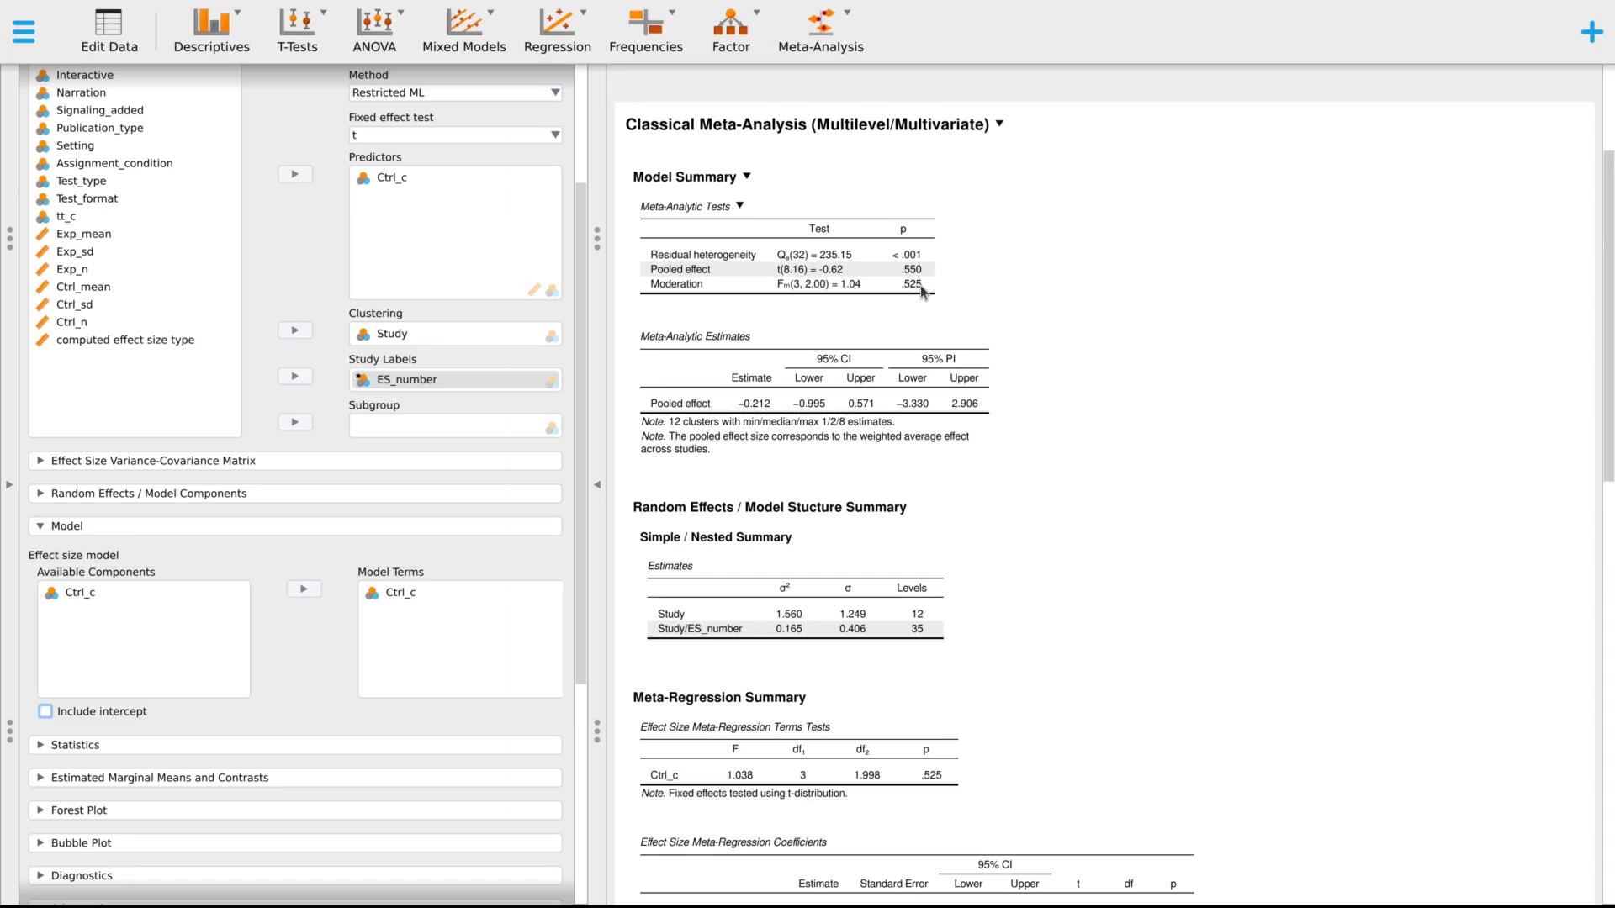
scroll(1106, 570, "down", 5)
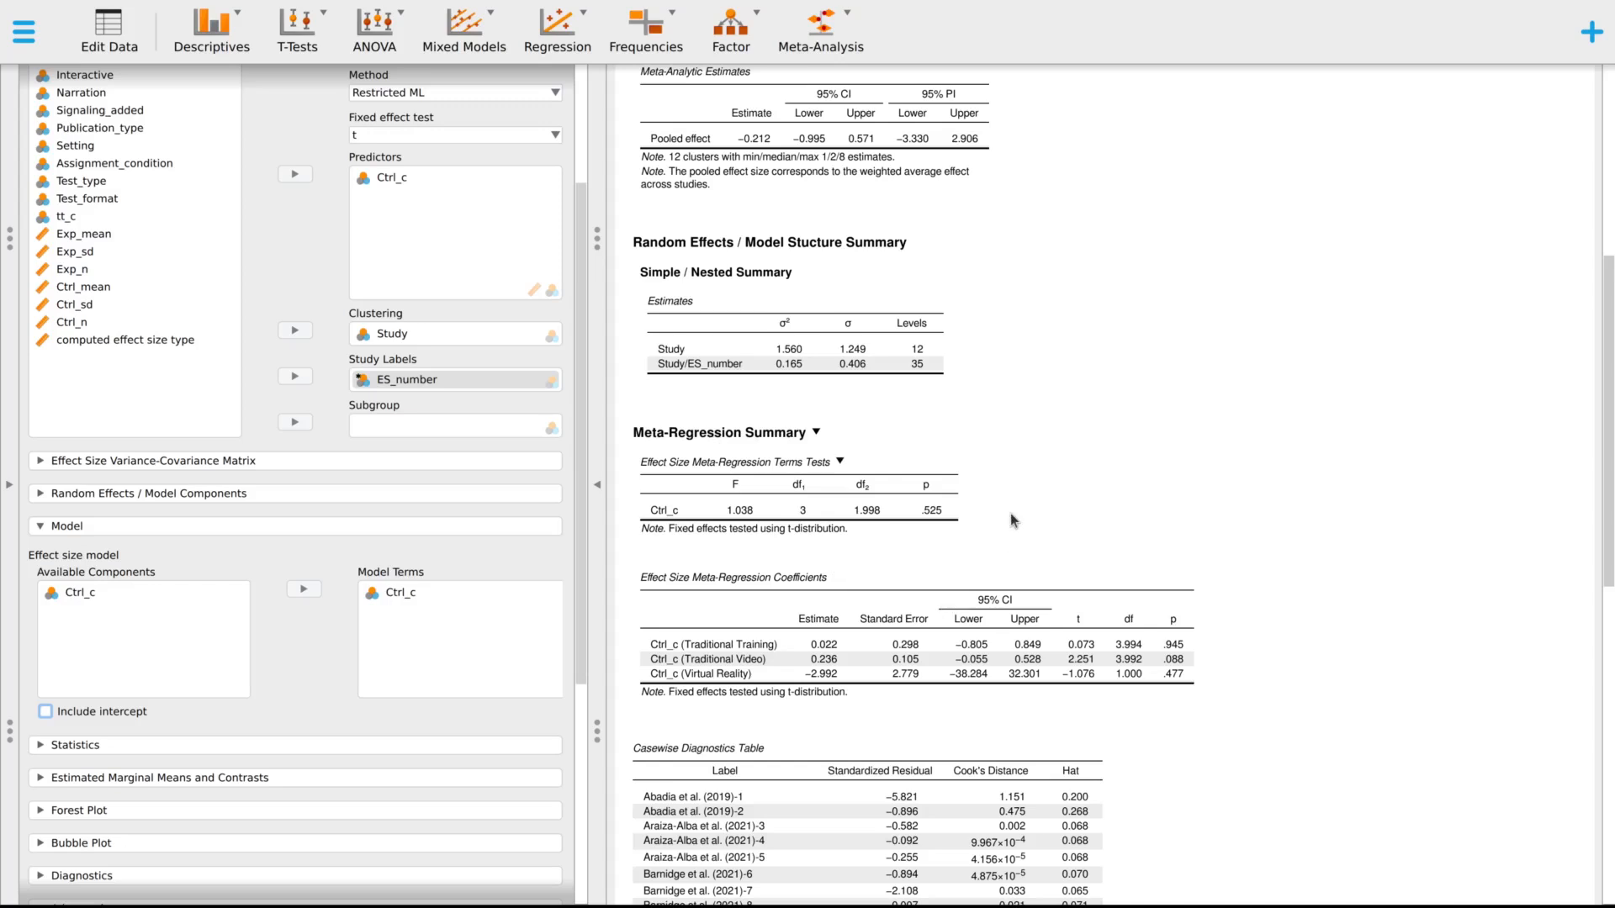
scroll(1026, 513, "up", 3)
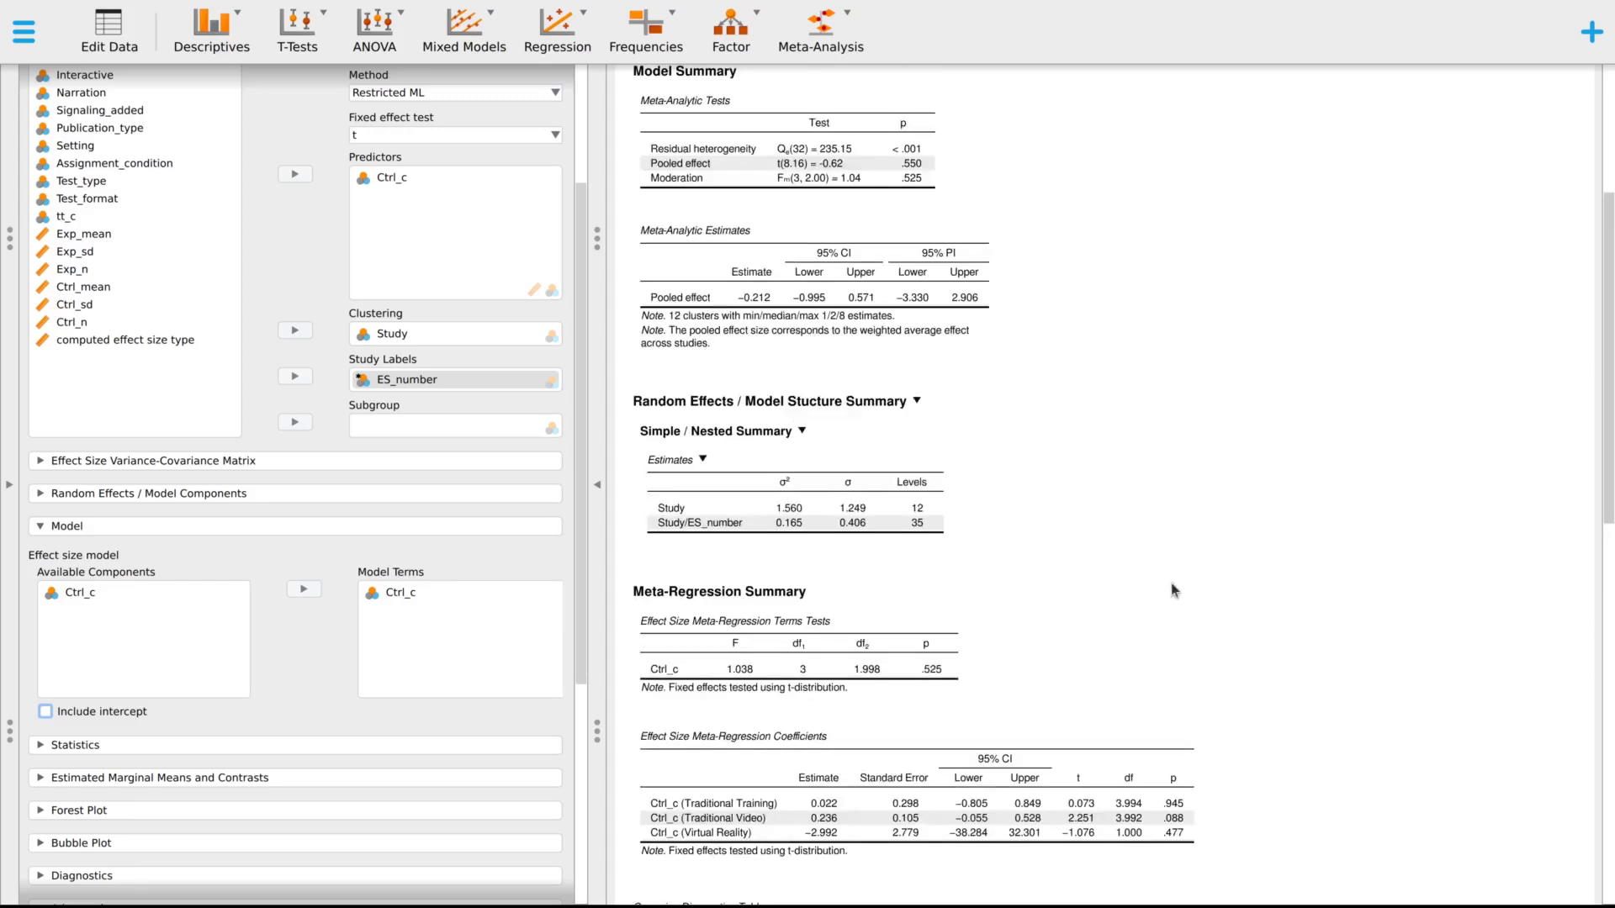
scroll(1222, 562, "down", 6)
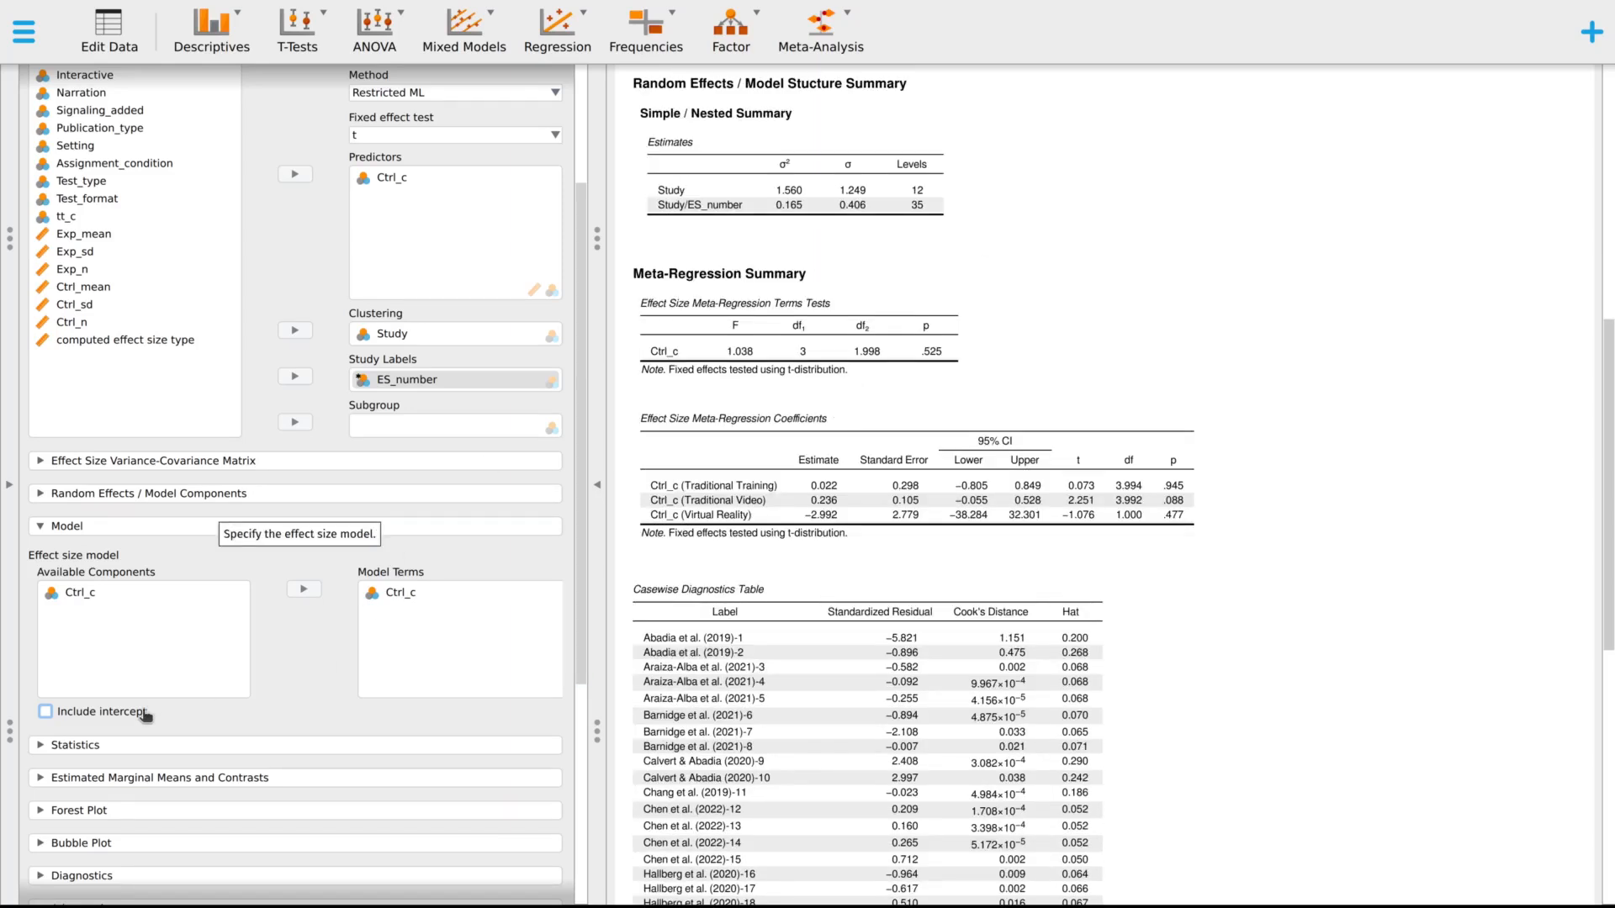
- Remove Ctrl_c from the predictors and collapse the effect size model settings
left_click(419, 597)
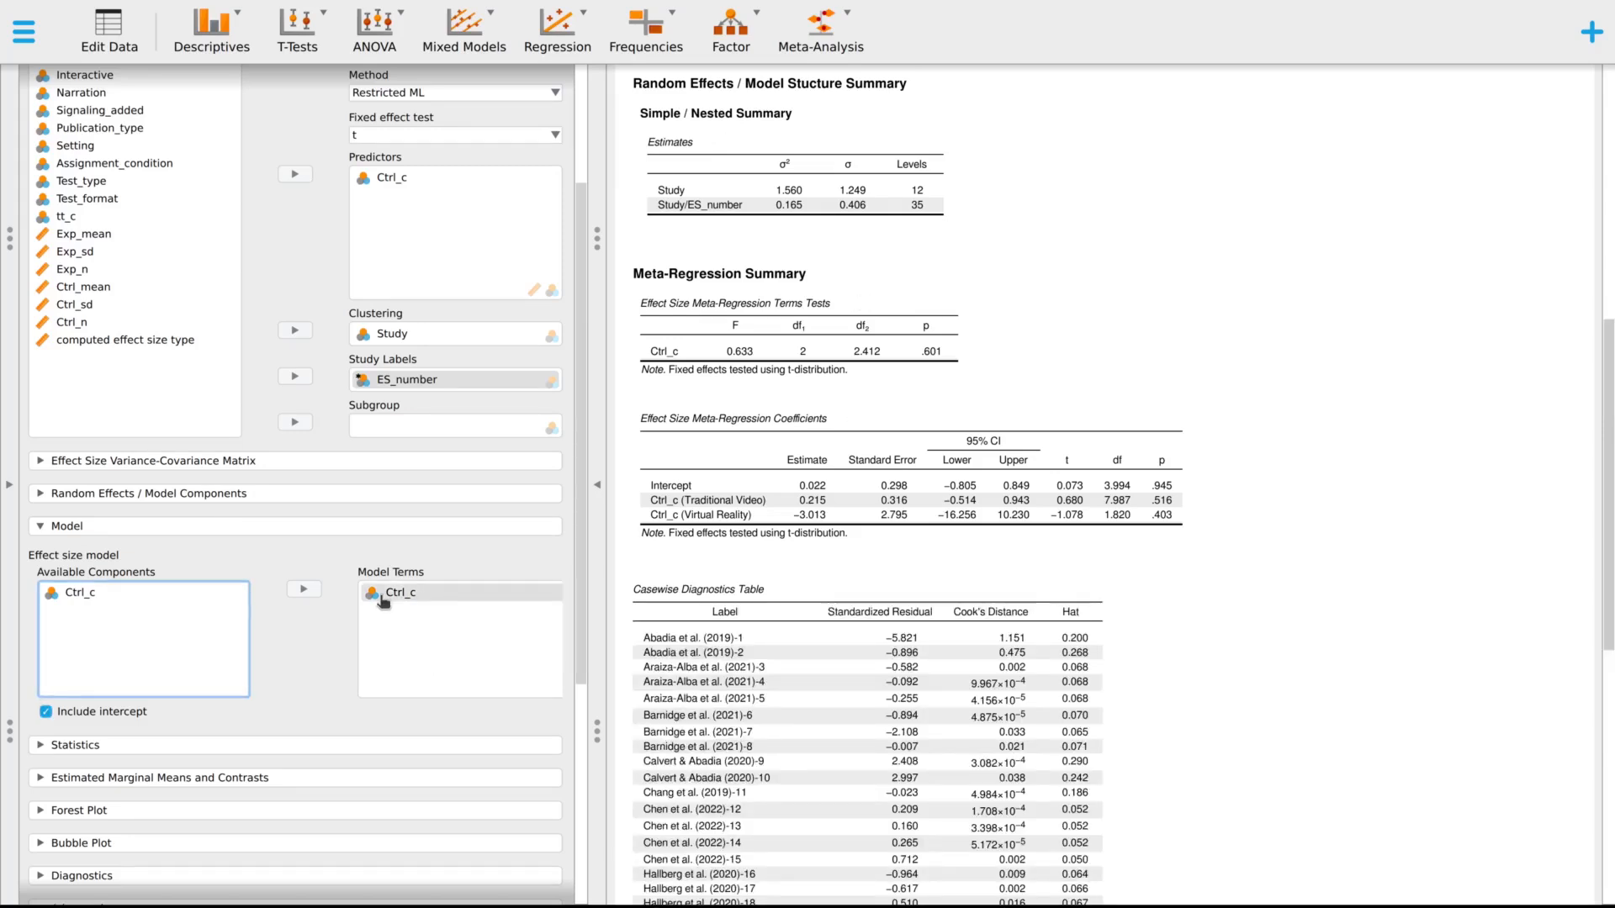
left_click(399, 180)
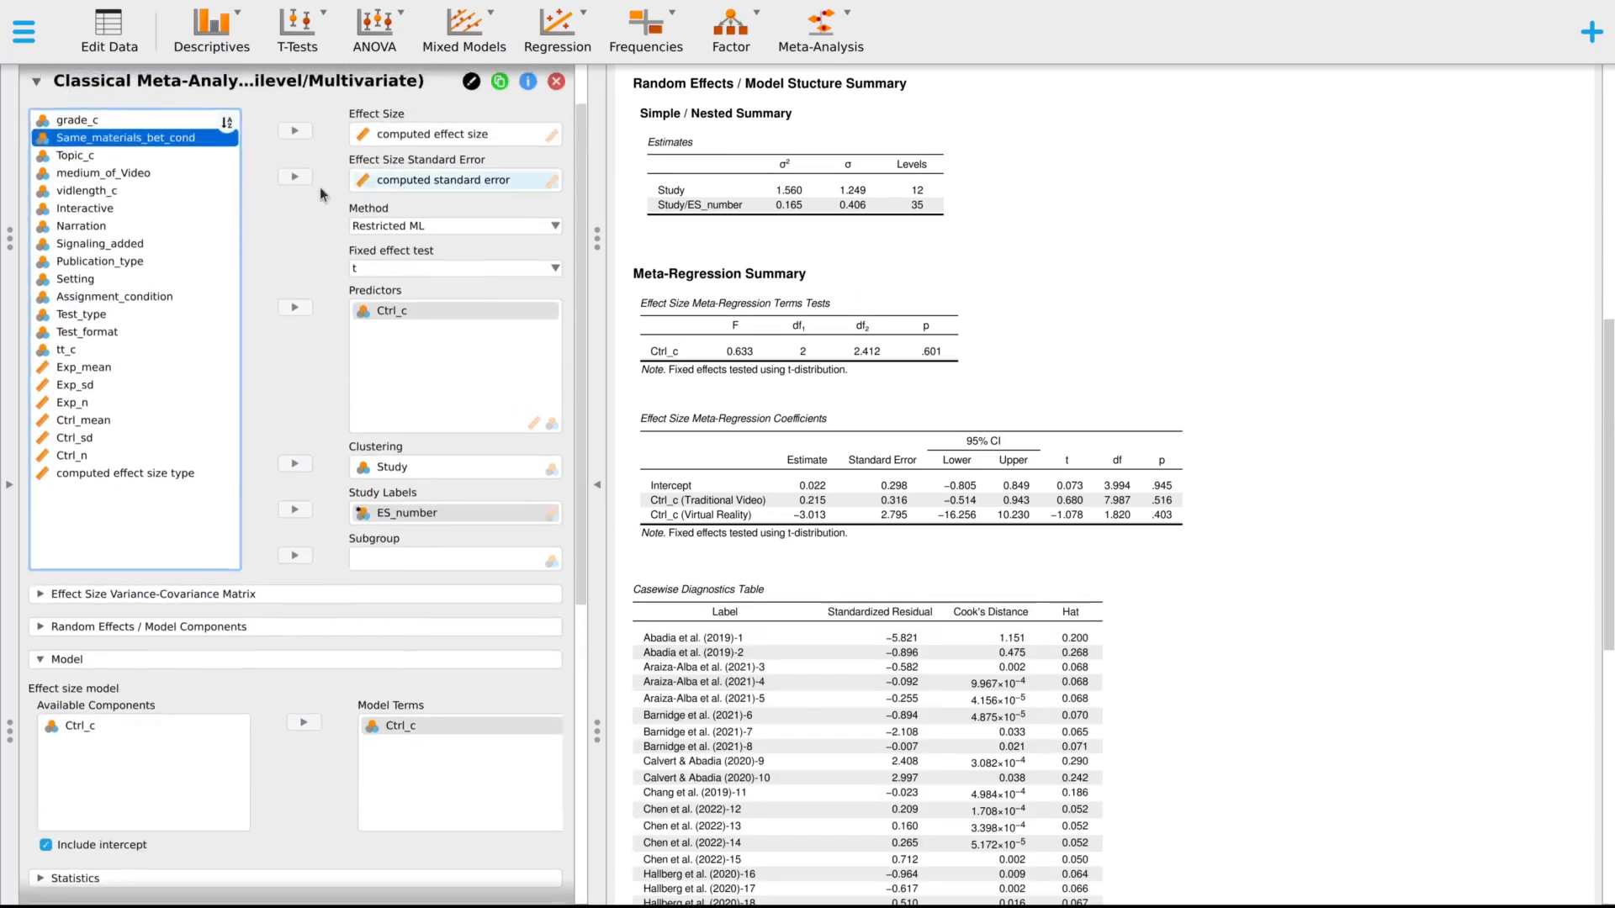
left_click(412, 310)
left_click(295, 307)
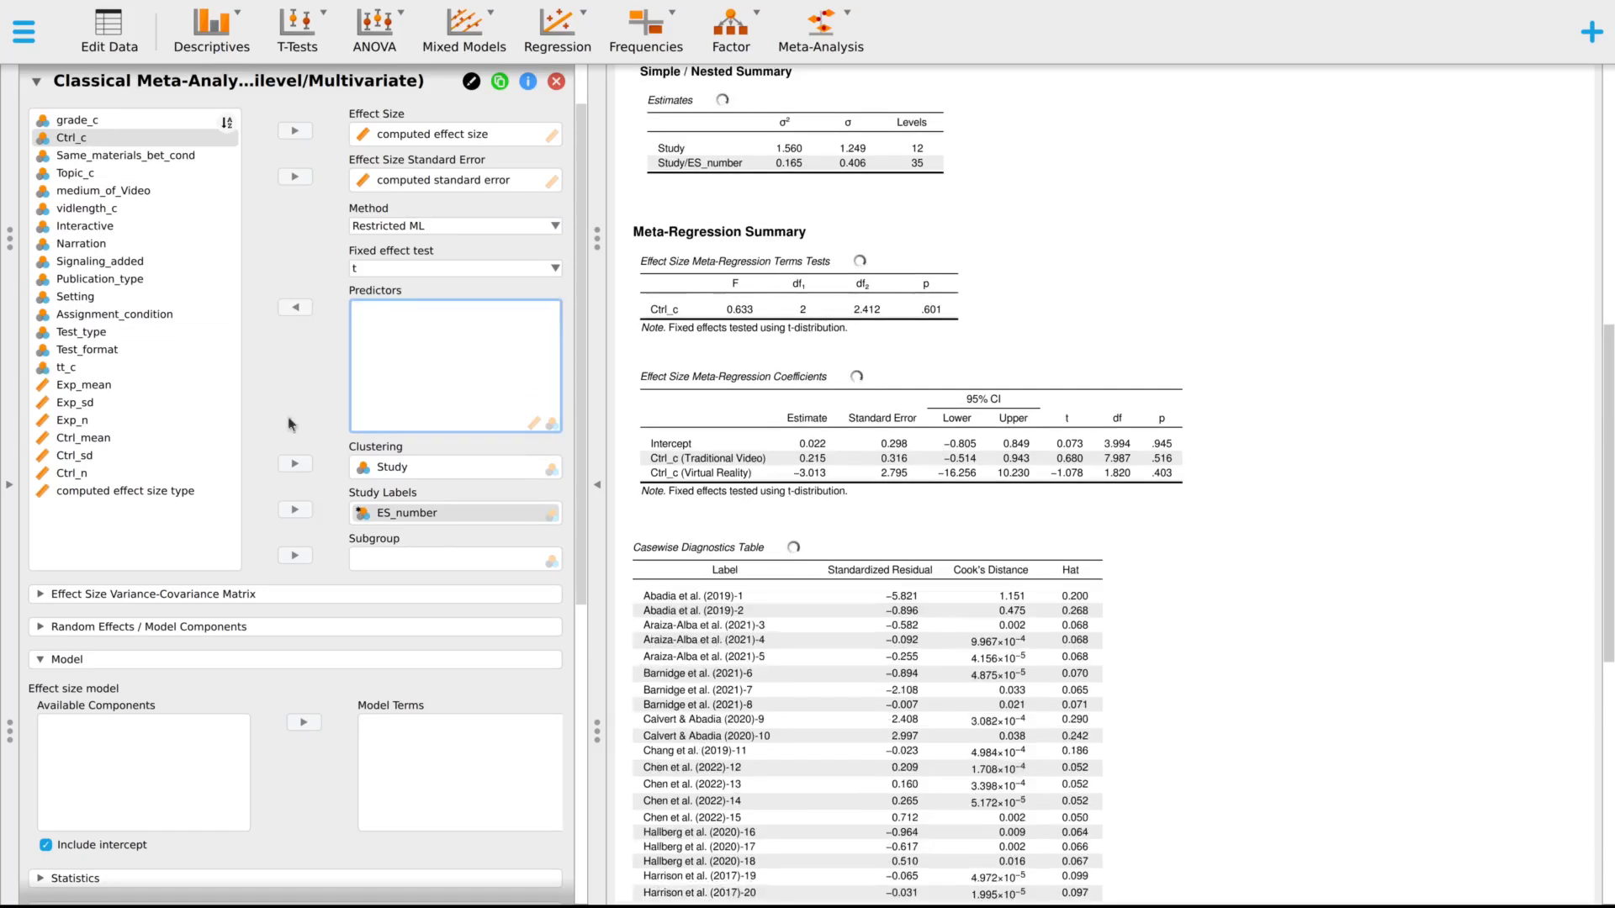
left_click(65, 660)
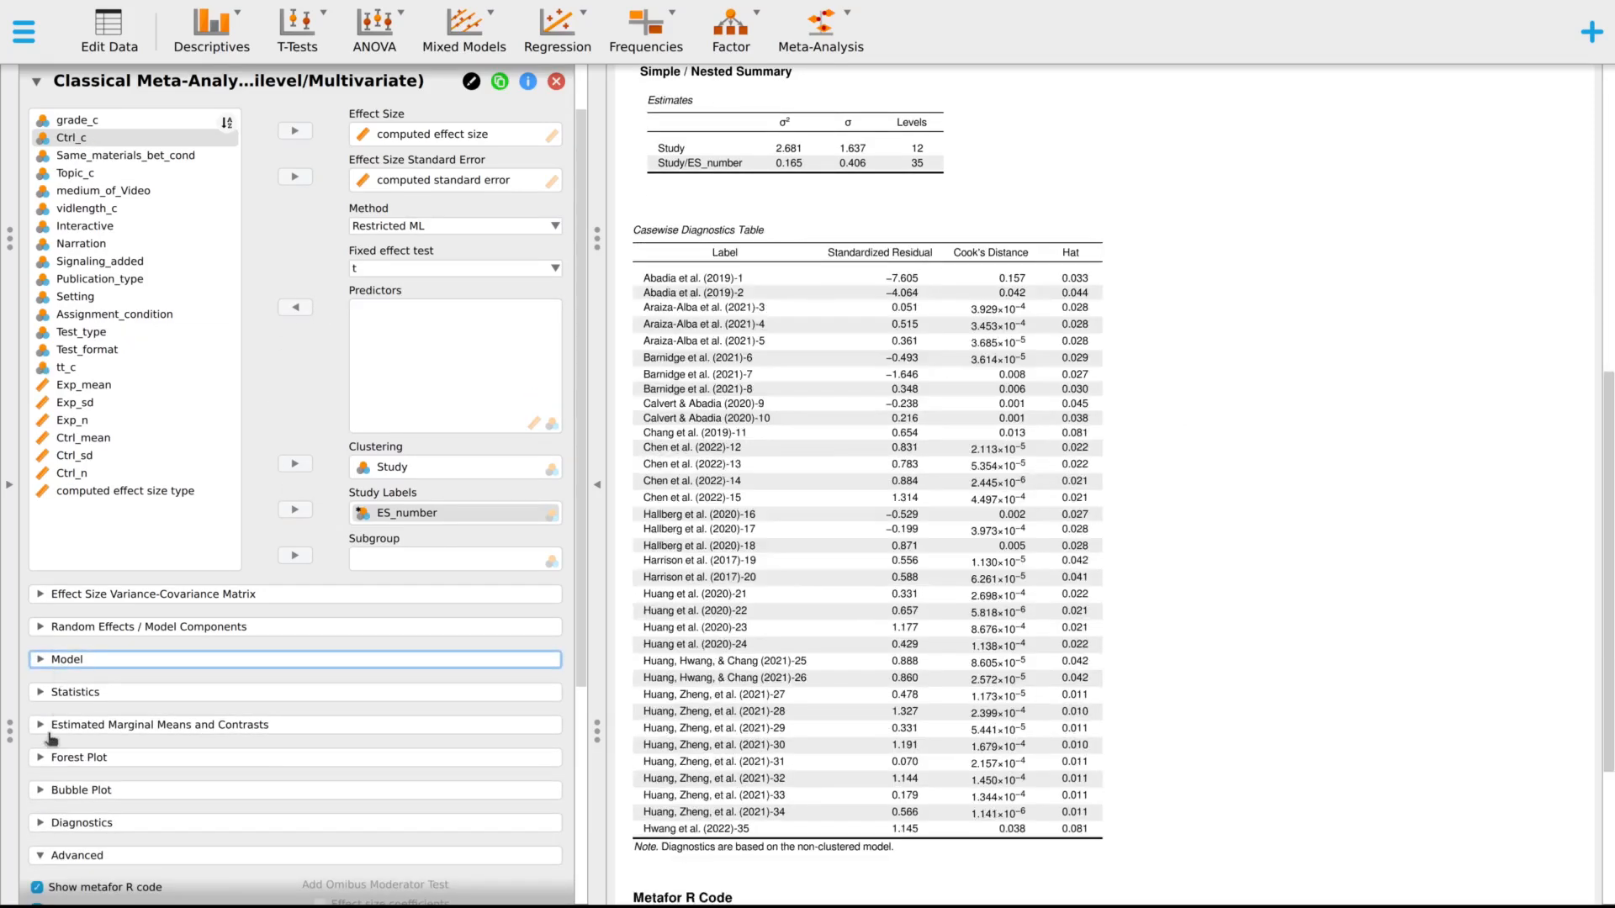
- Expand the forest plot settings and enable study information in the plot
scroll(217, 714, "down", 2)
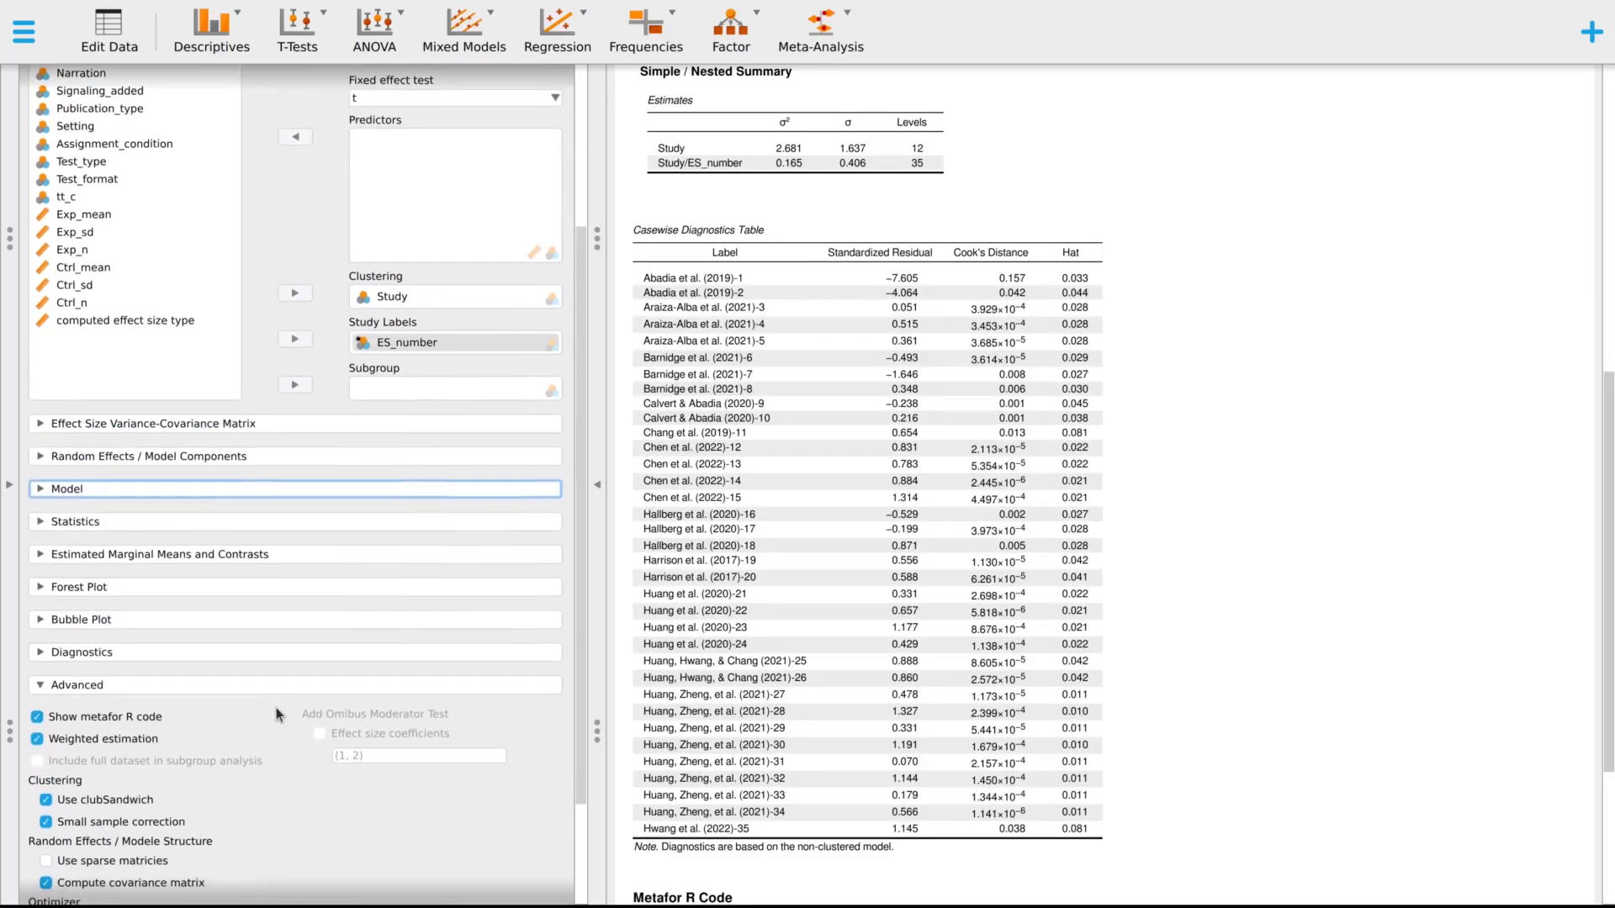
left_click(44, 589)
scroll(320, 610, "down", 2)
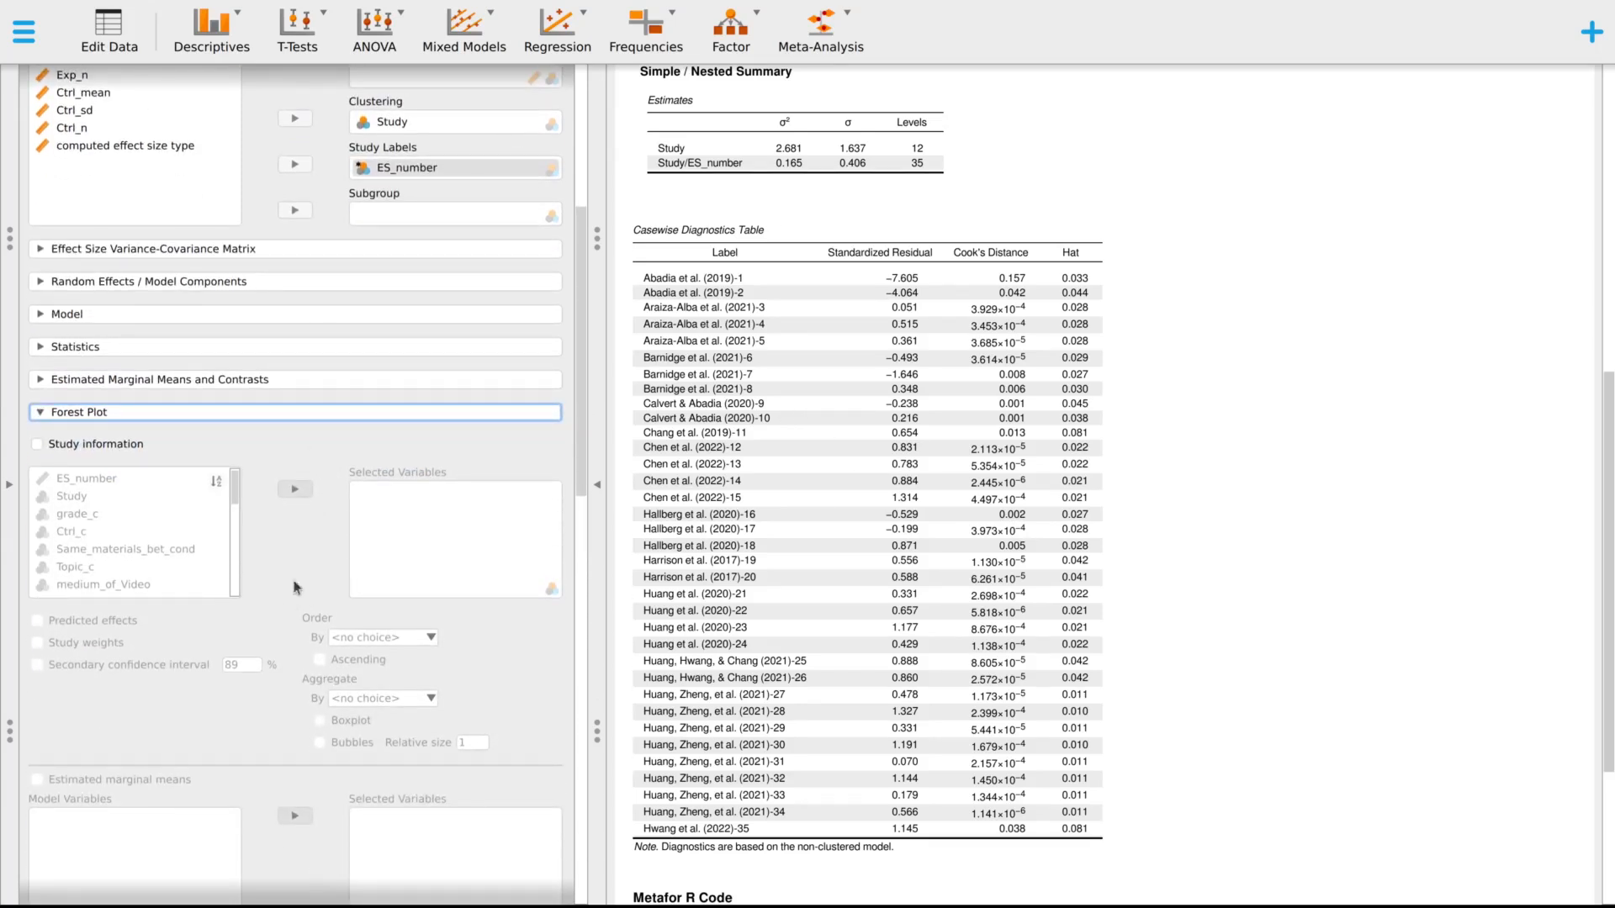
left_click(38, 445)
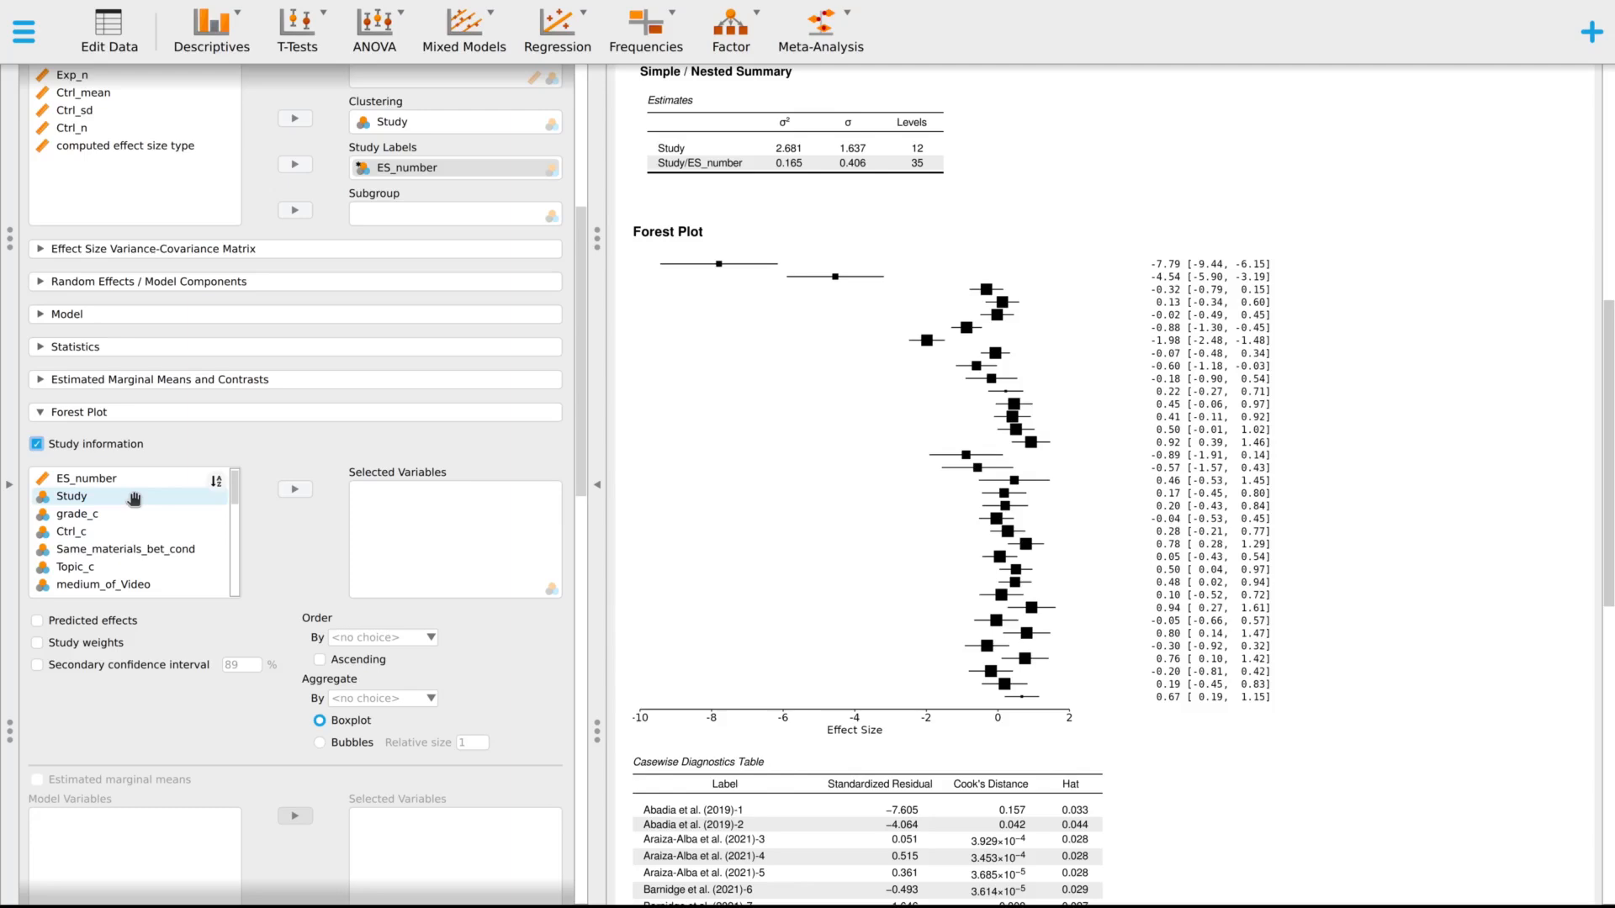
- Add Study as a study information variable in the forest plot and title its column "Study"
left_click_drag(134, 499, 485, 511)
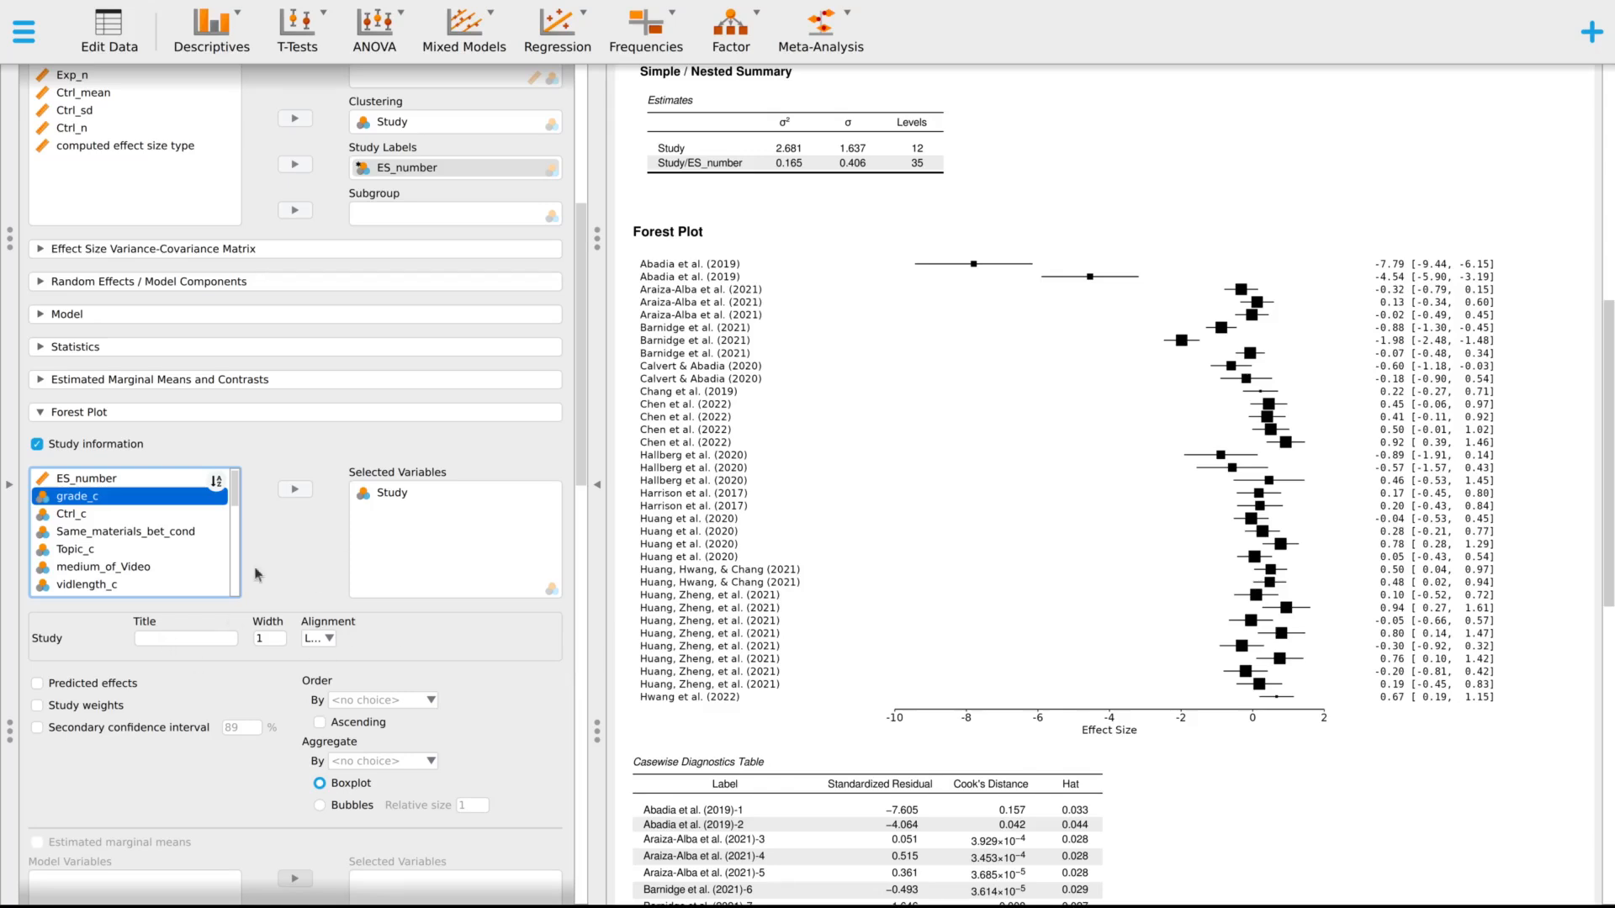
left_click(159, 637)
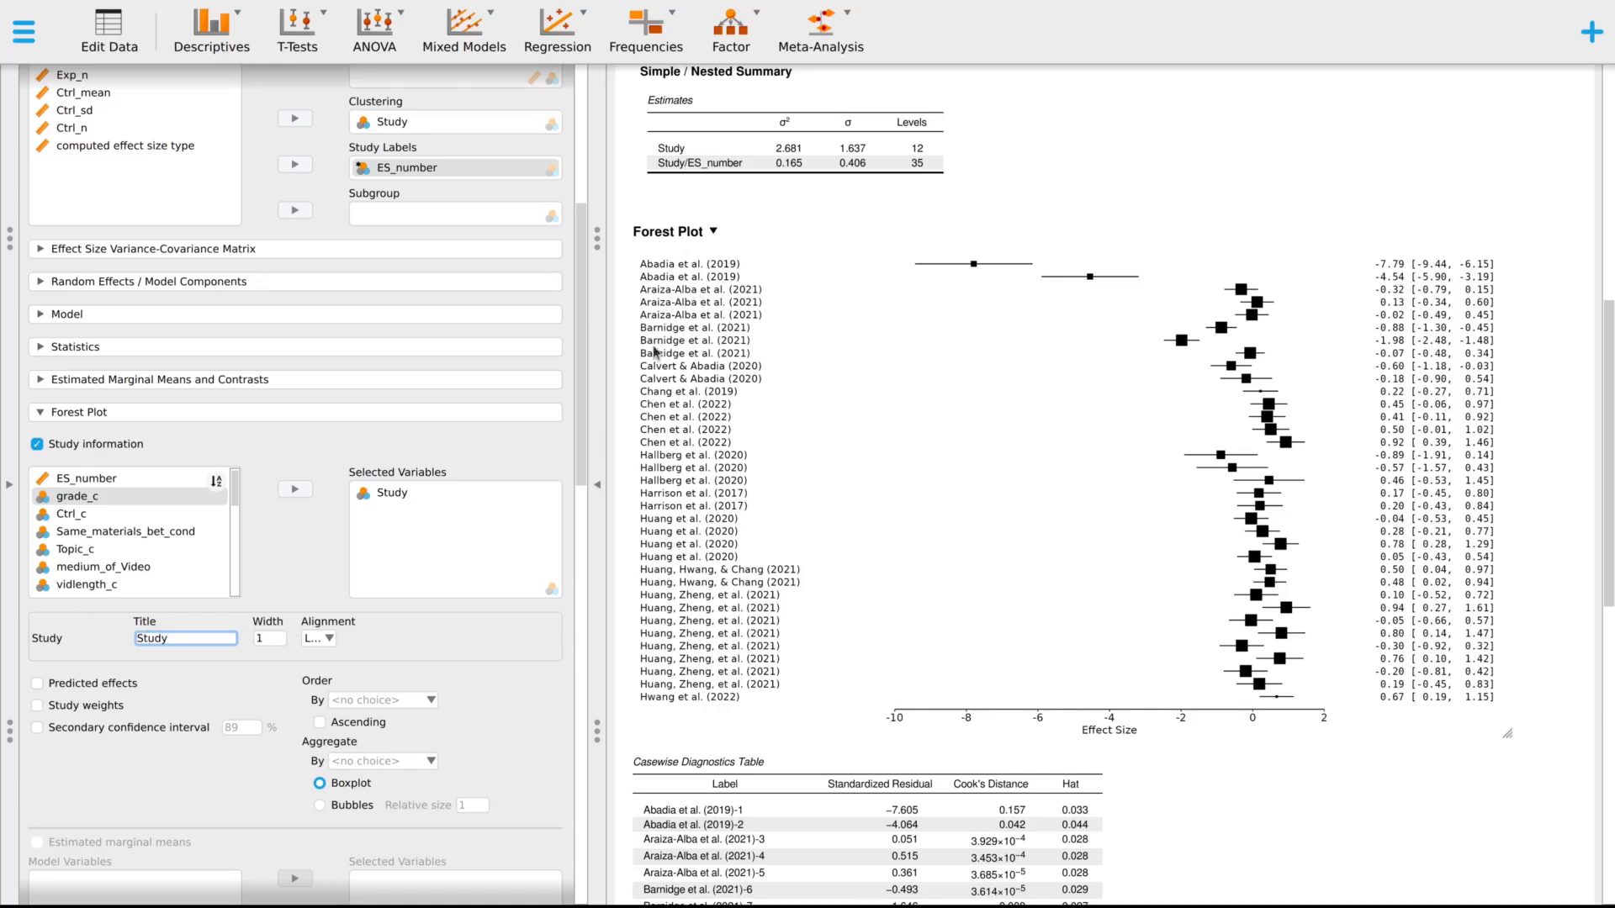
left_click(155, 694)
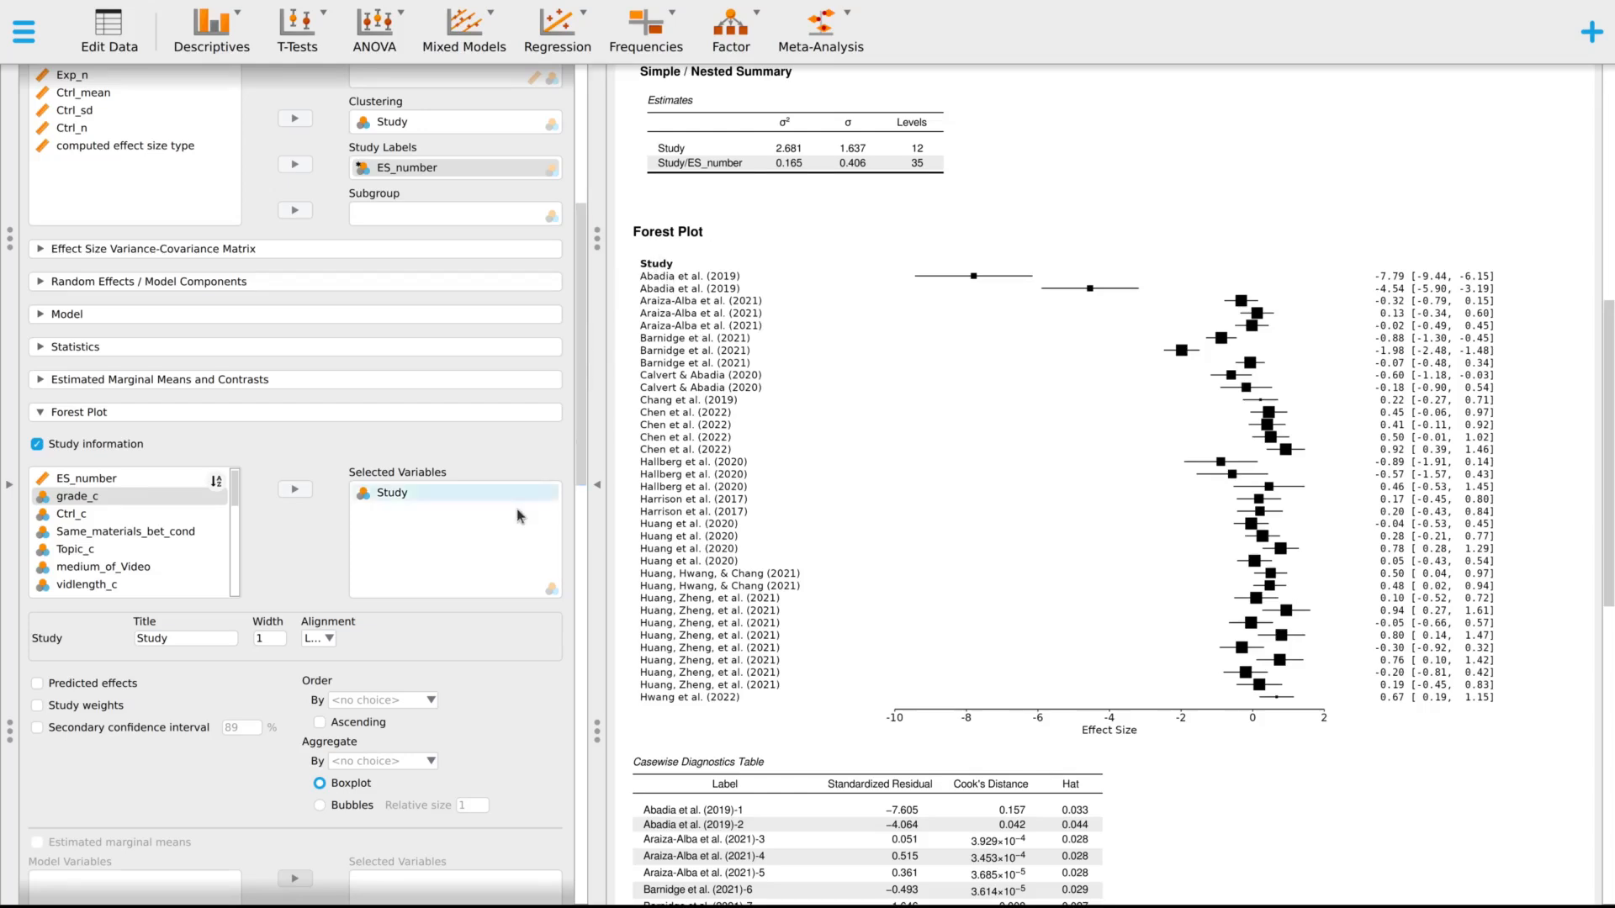
- Order the forest plot's effect sizes by computed effect size with the ascending option enabled
scroll(80, 696, "down", 1)
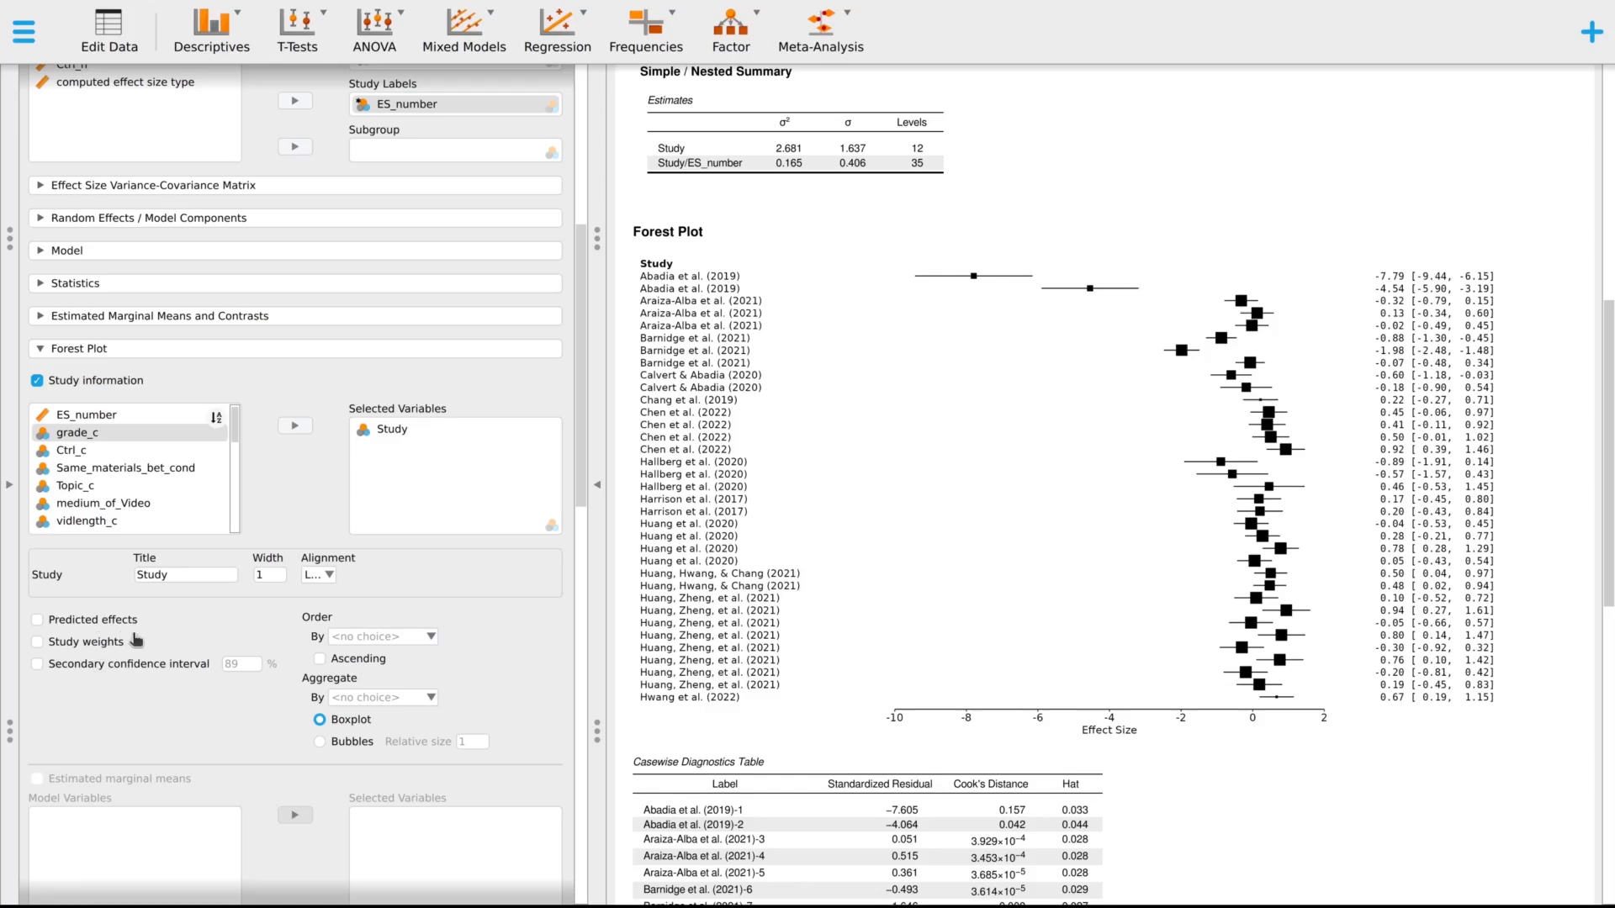
left_click(86, 644)
left_click(432, 641)
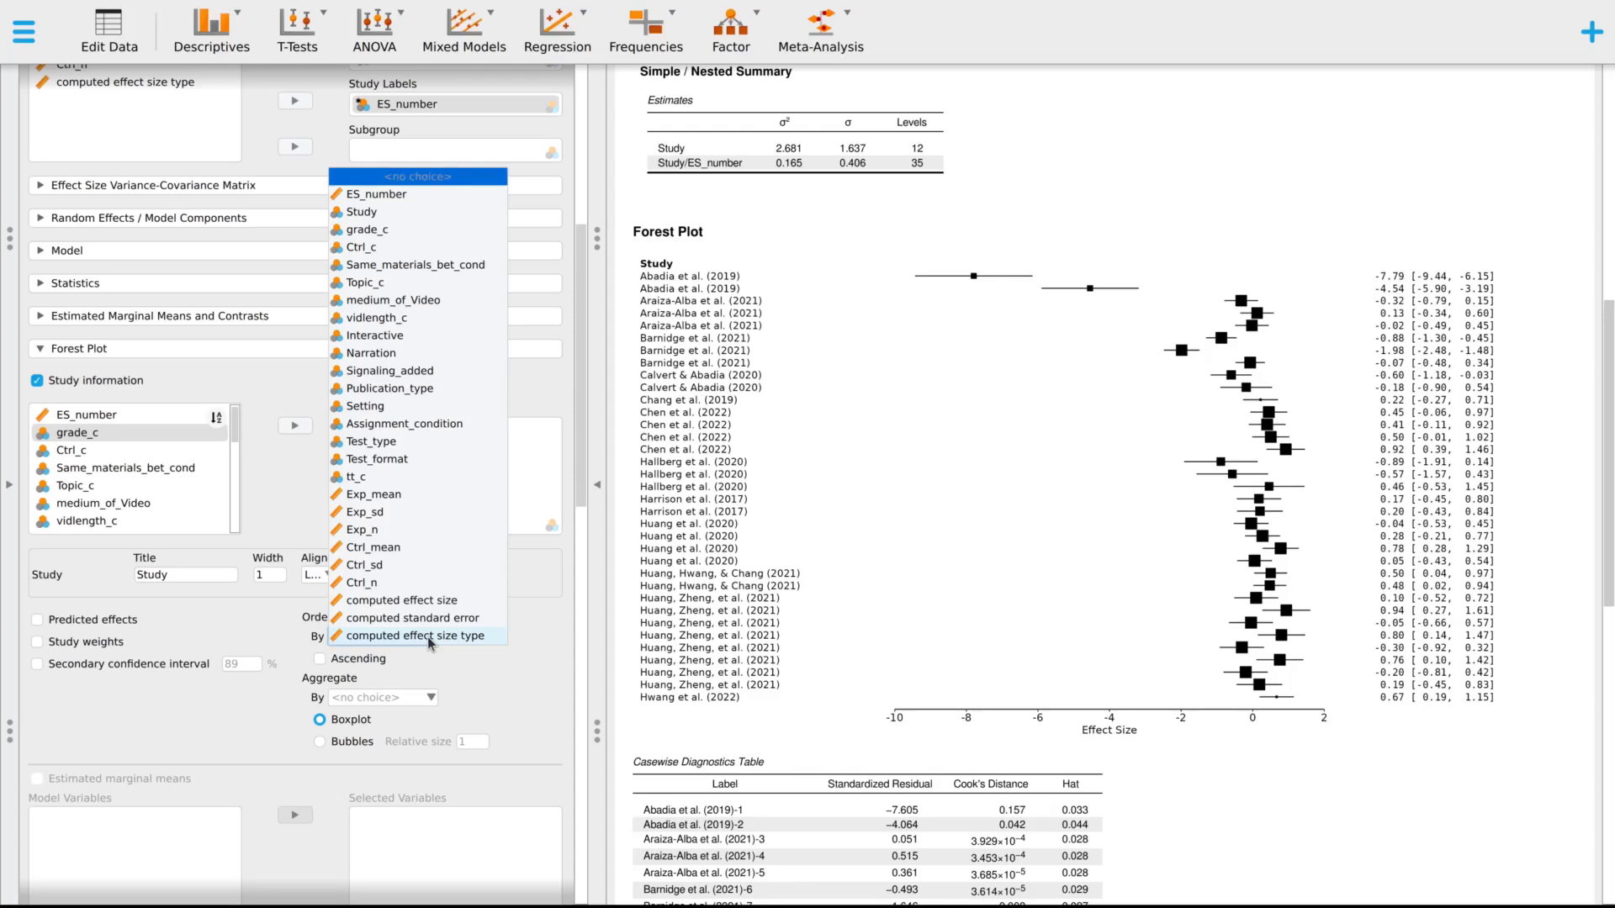
left_click(504, 694)
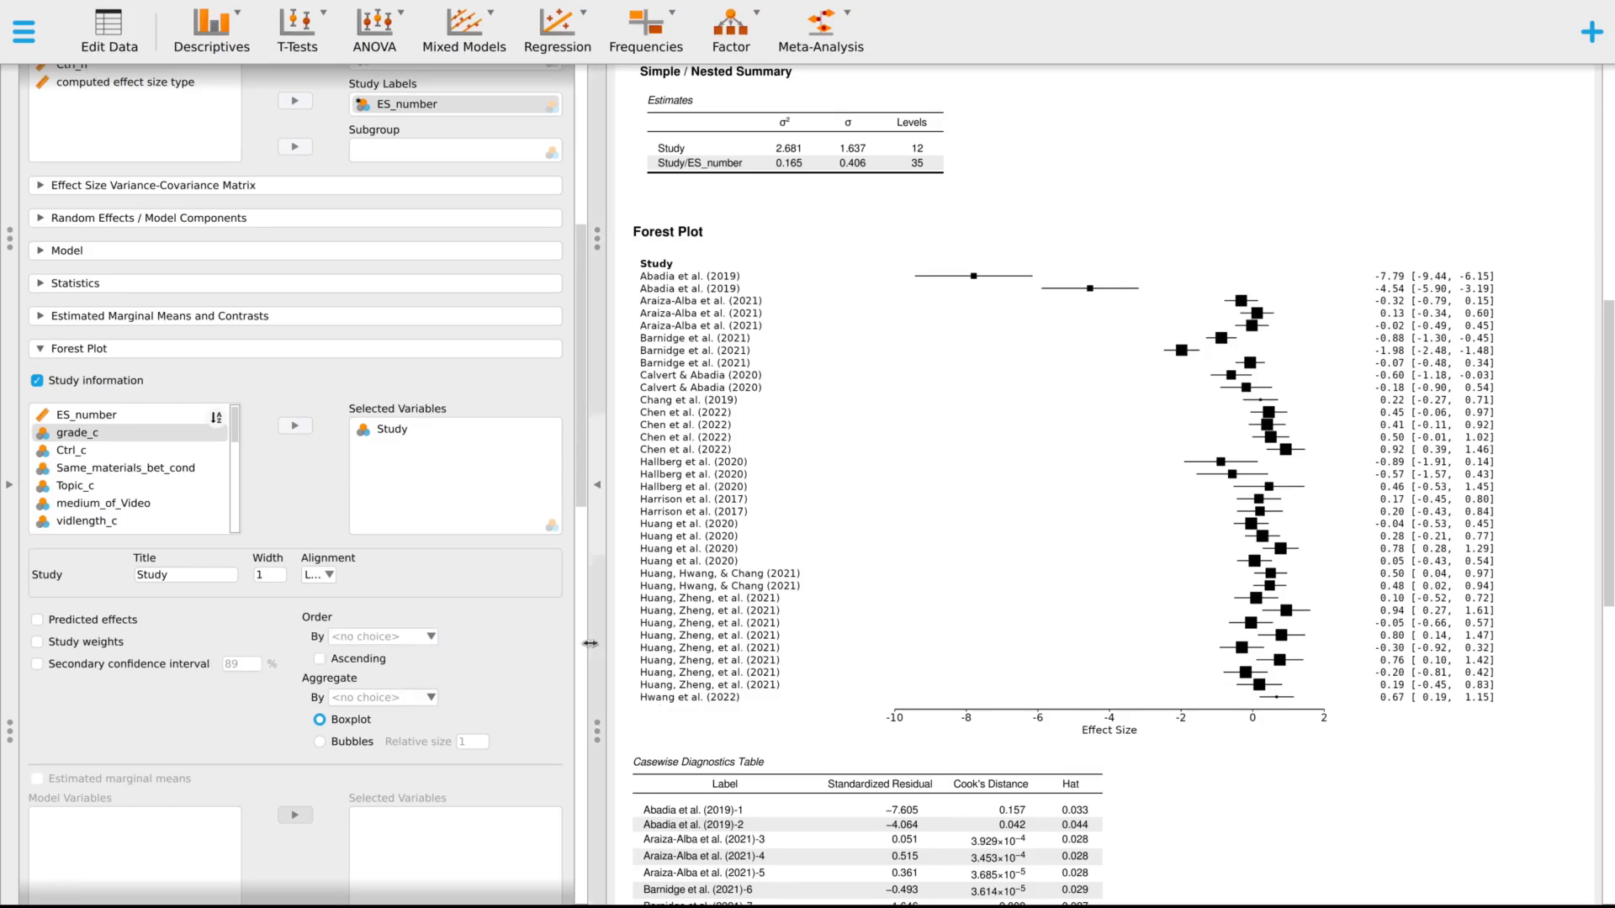
left_click(425, 637)
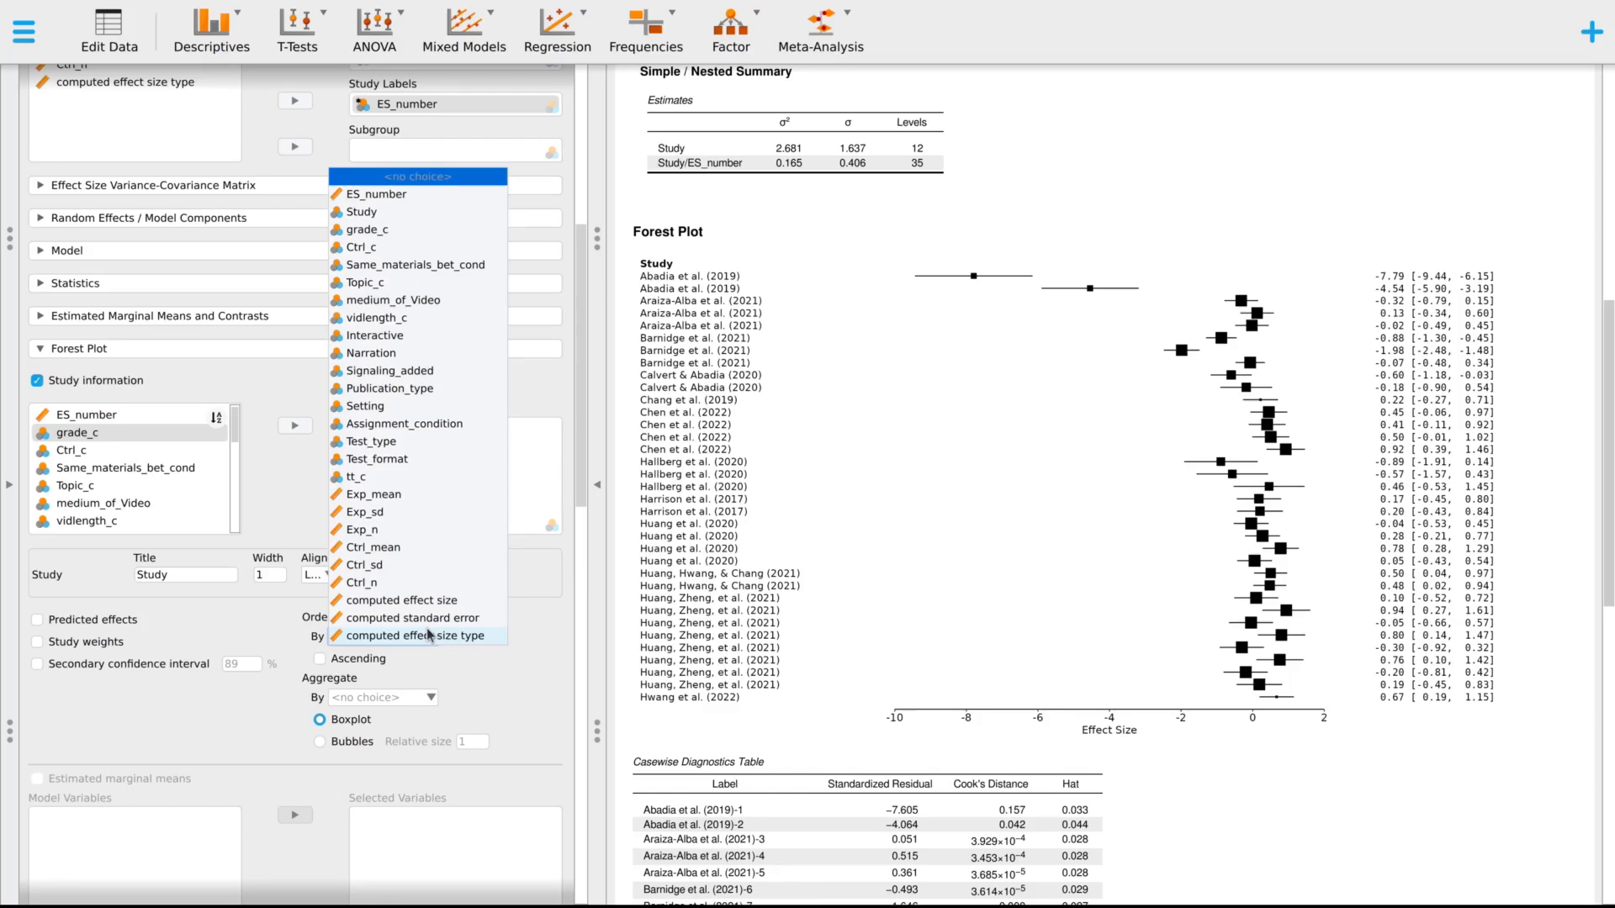
left_click(454, 600)
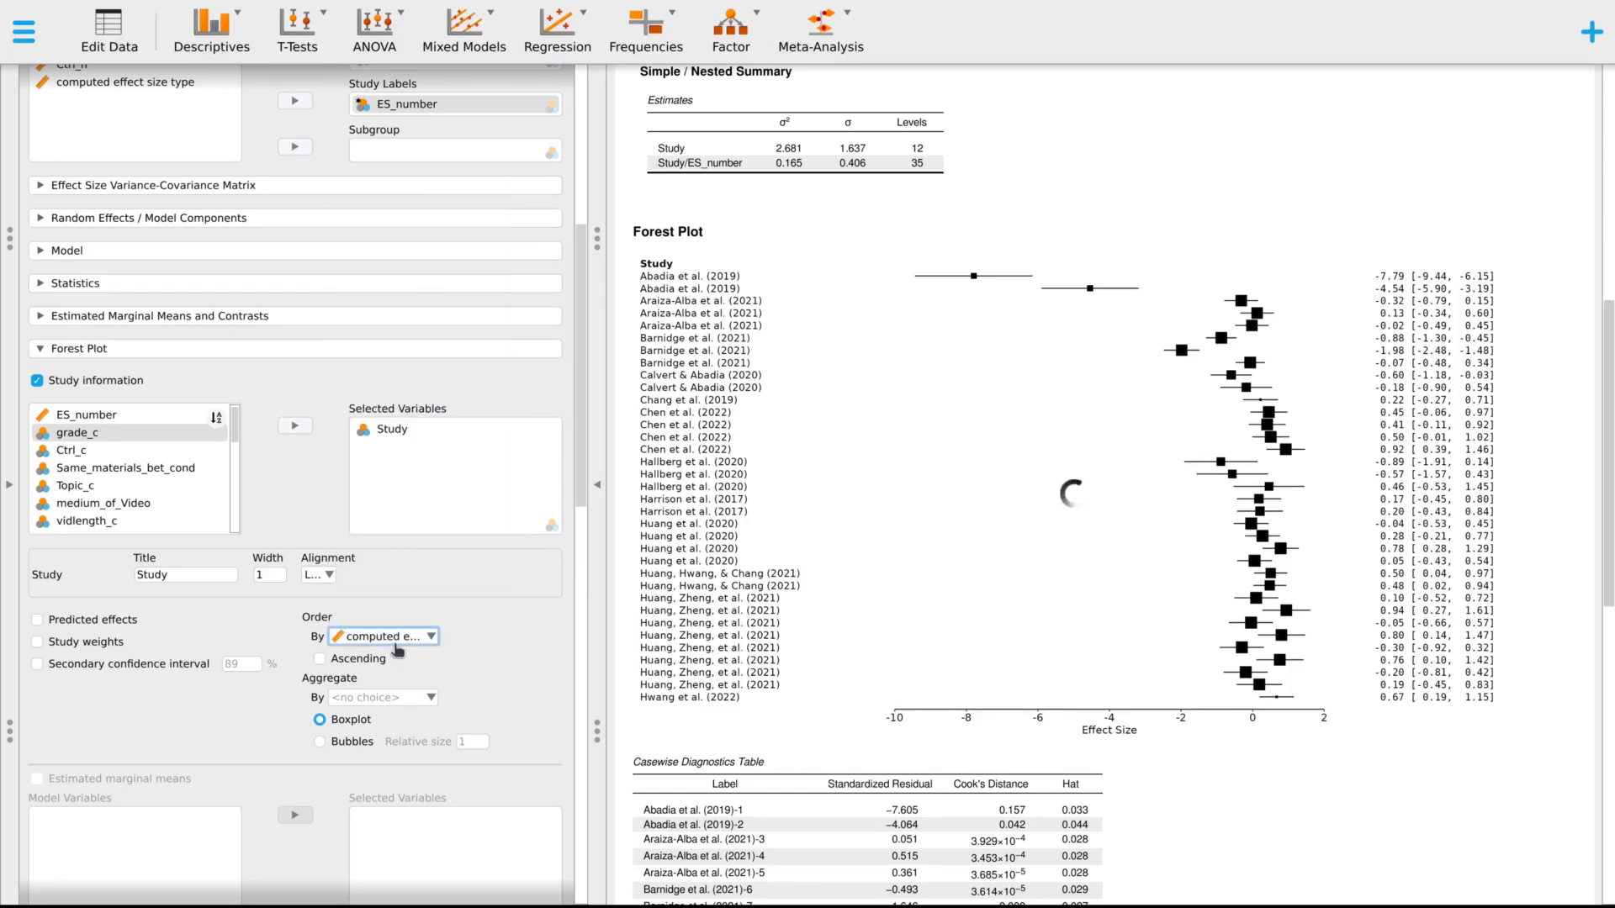
left_click(328, 658)
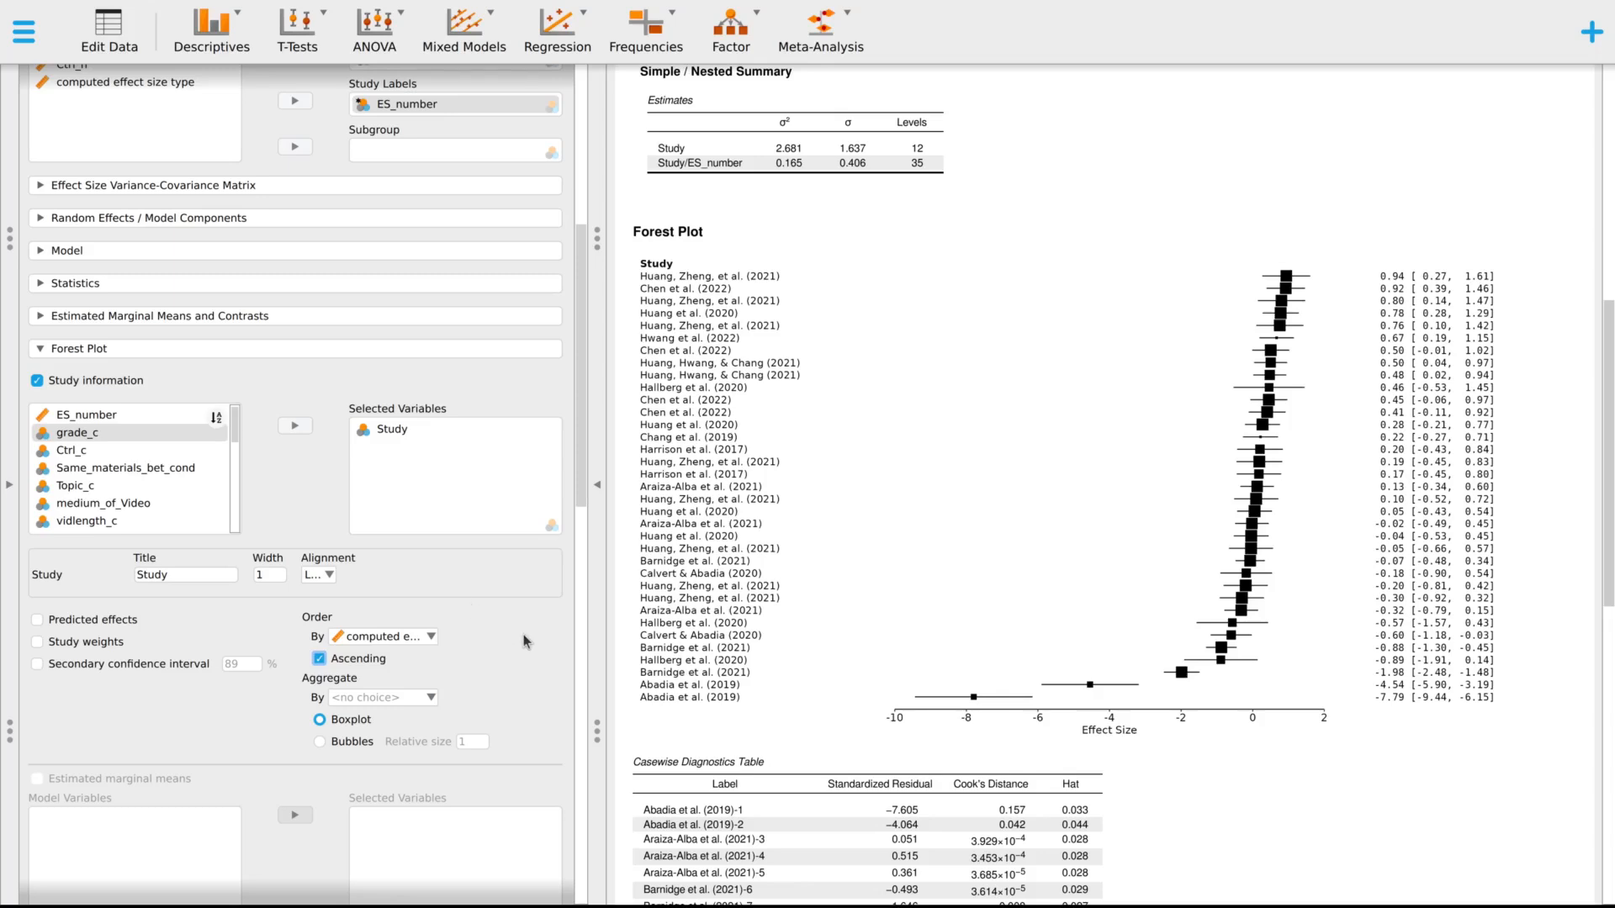
- Clear the forest plot's ordering variable and disable the ascending option
left_click(411, 637)
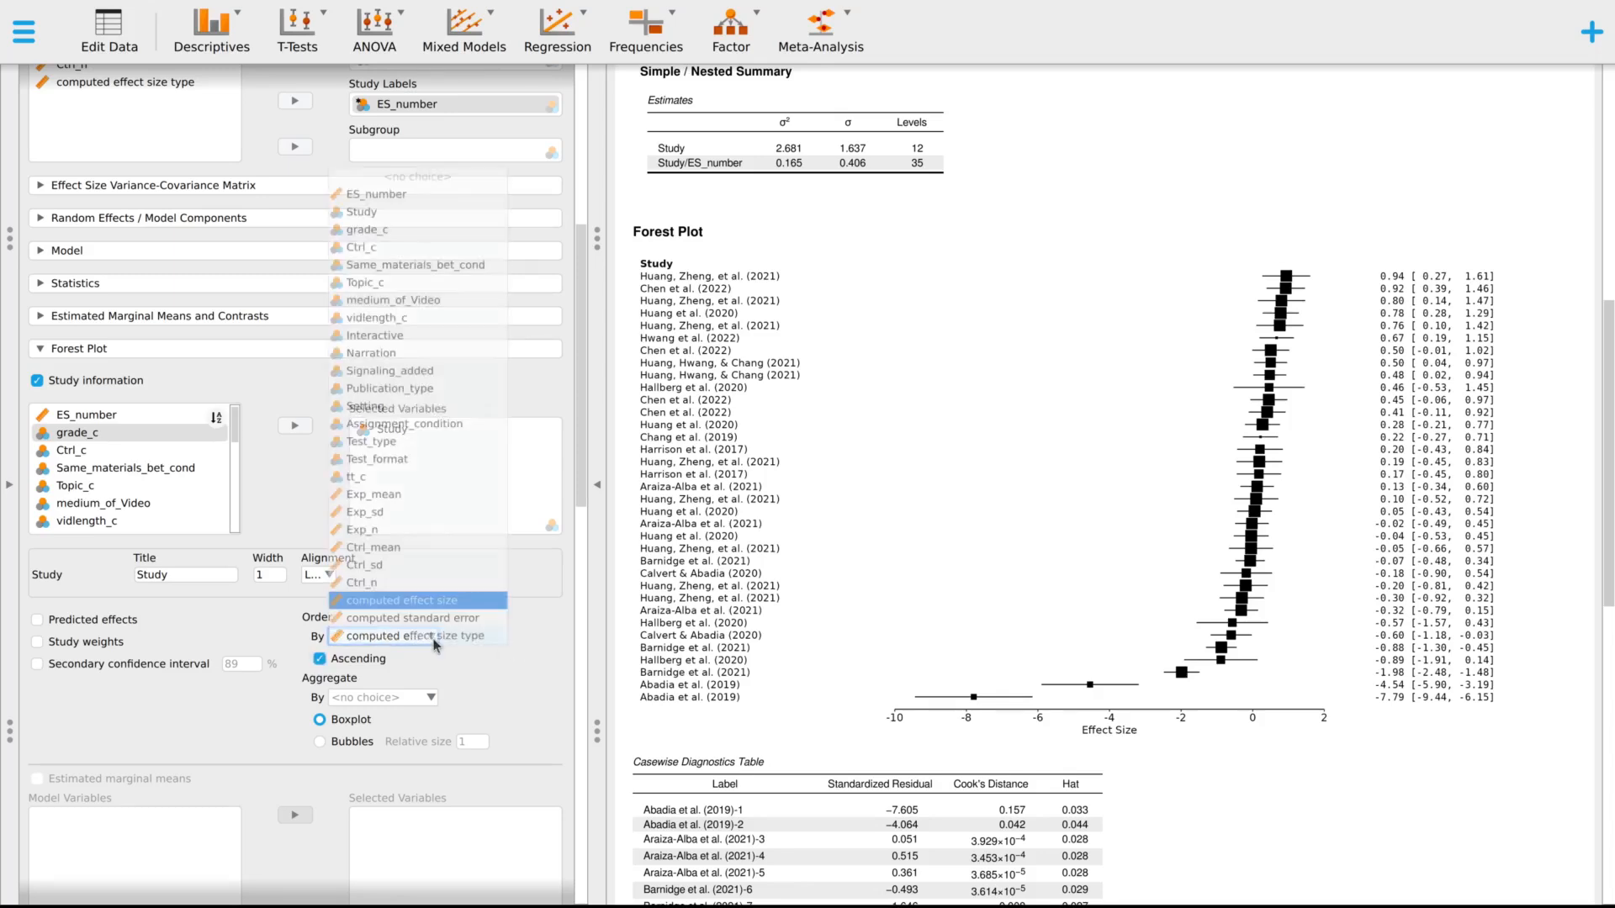
left_click(418, 176)
left_click(382, 663)
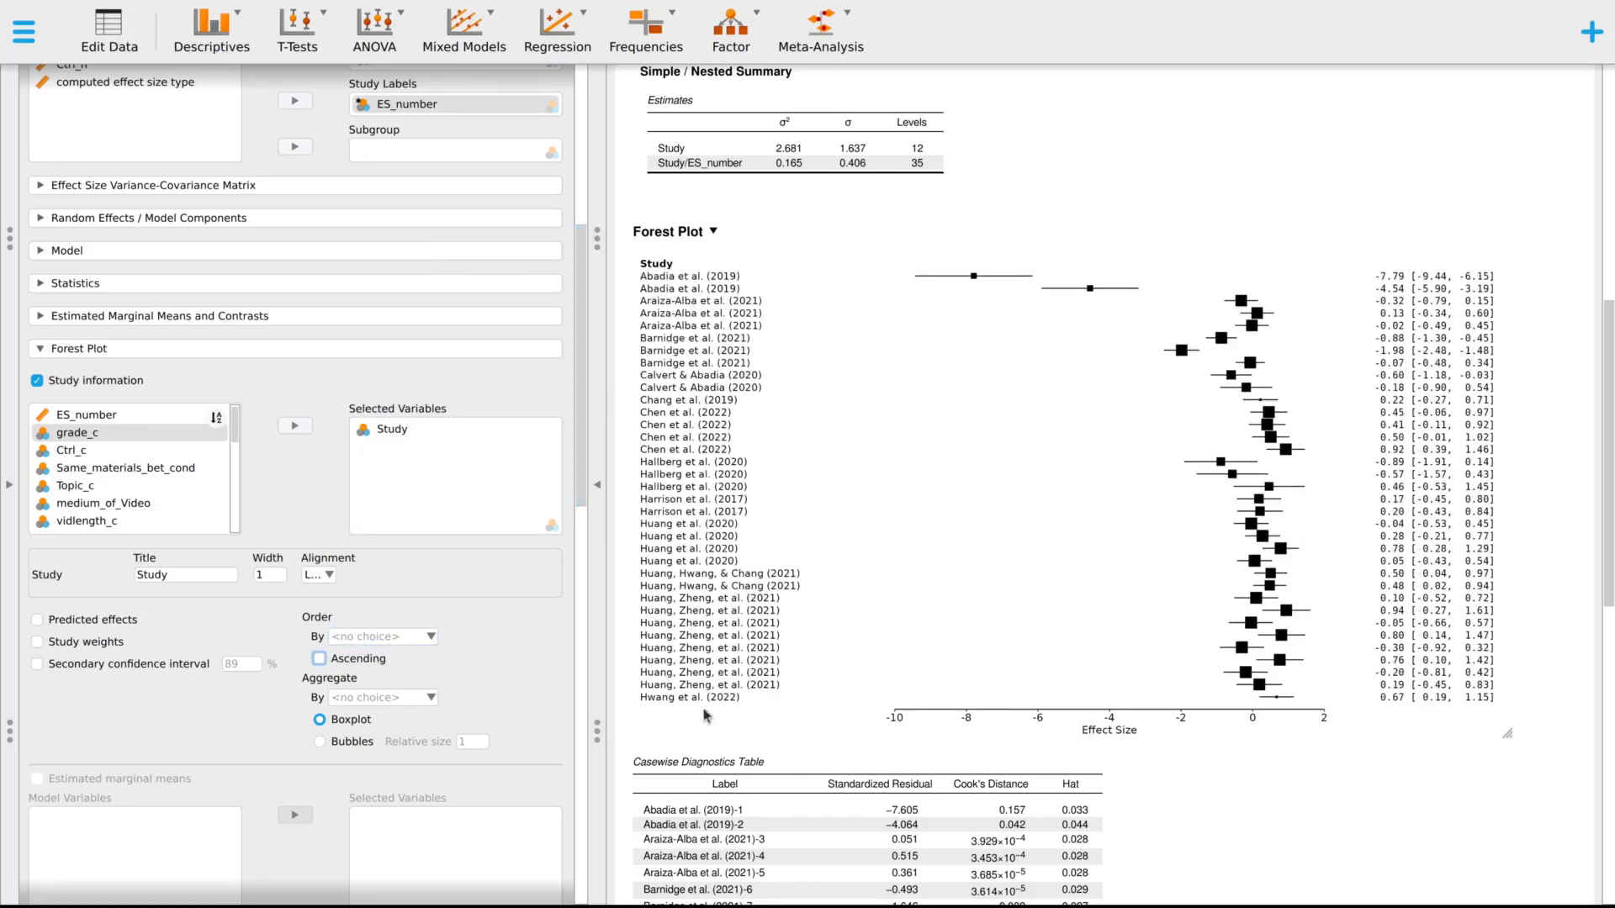
- Aggregate the forest plot's effect sizes by Study and display them as bubbles instead of boxplots
scroll(341, 740, "down", 2)
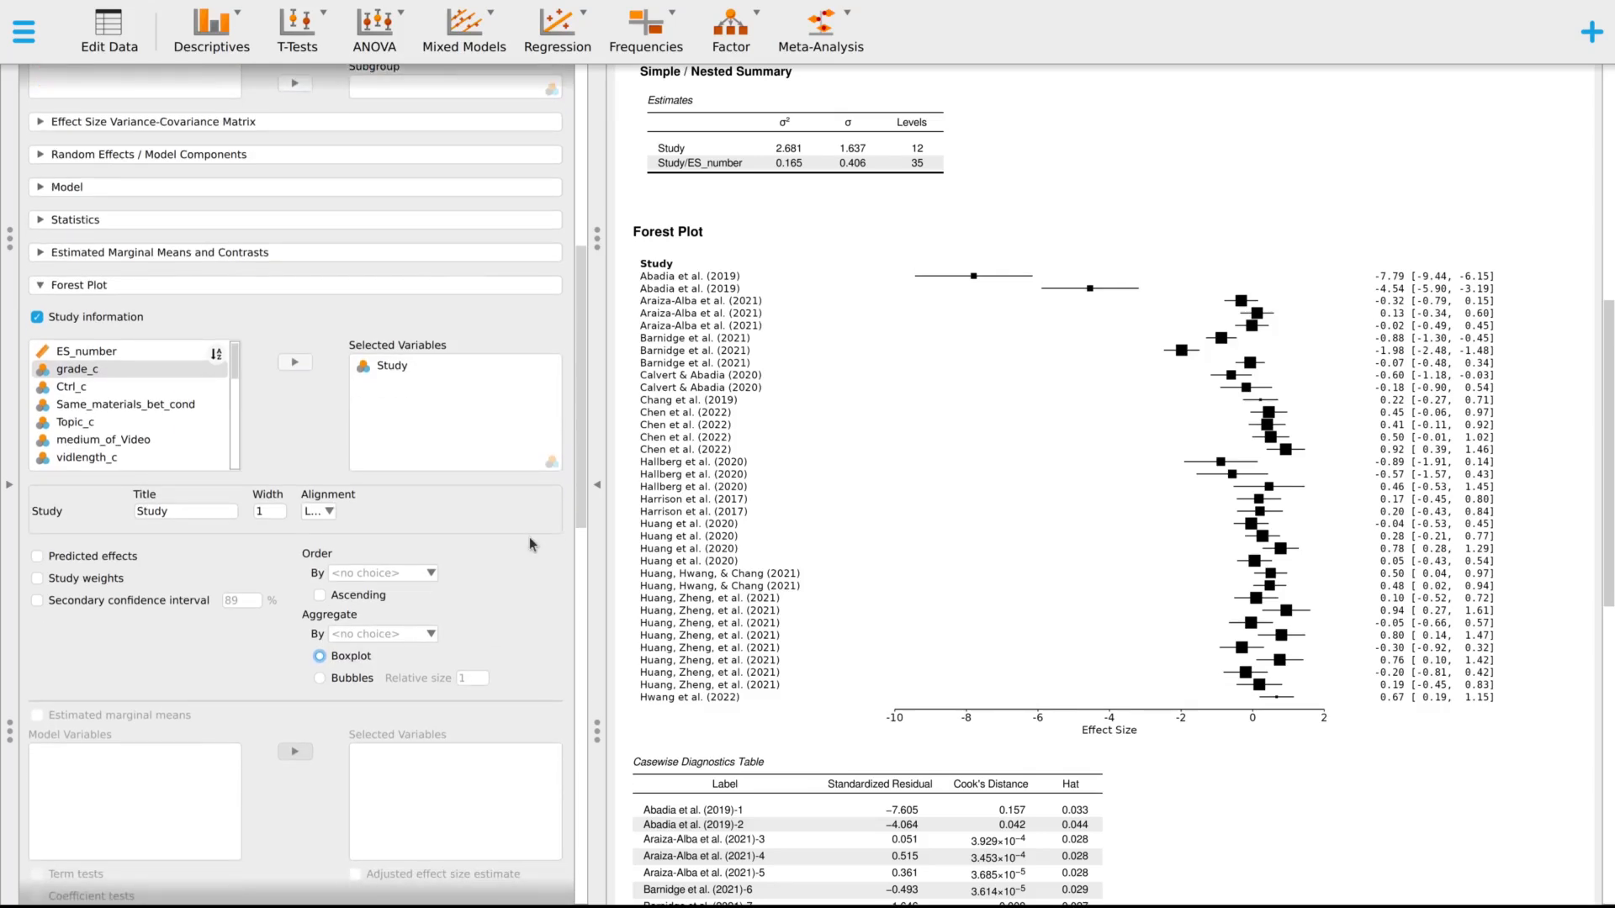
mouse_move(322, 623)
left_click(380, 635)
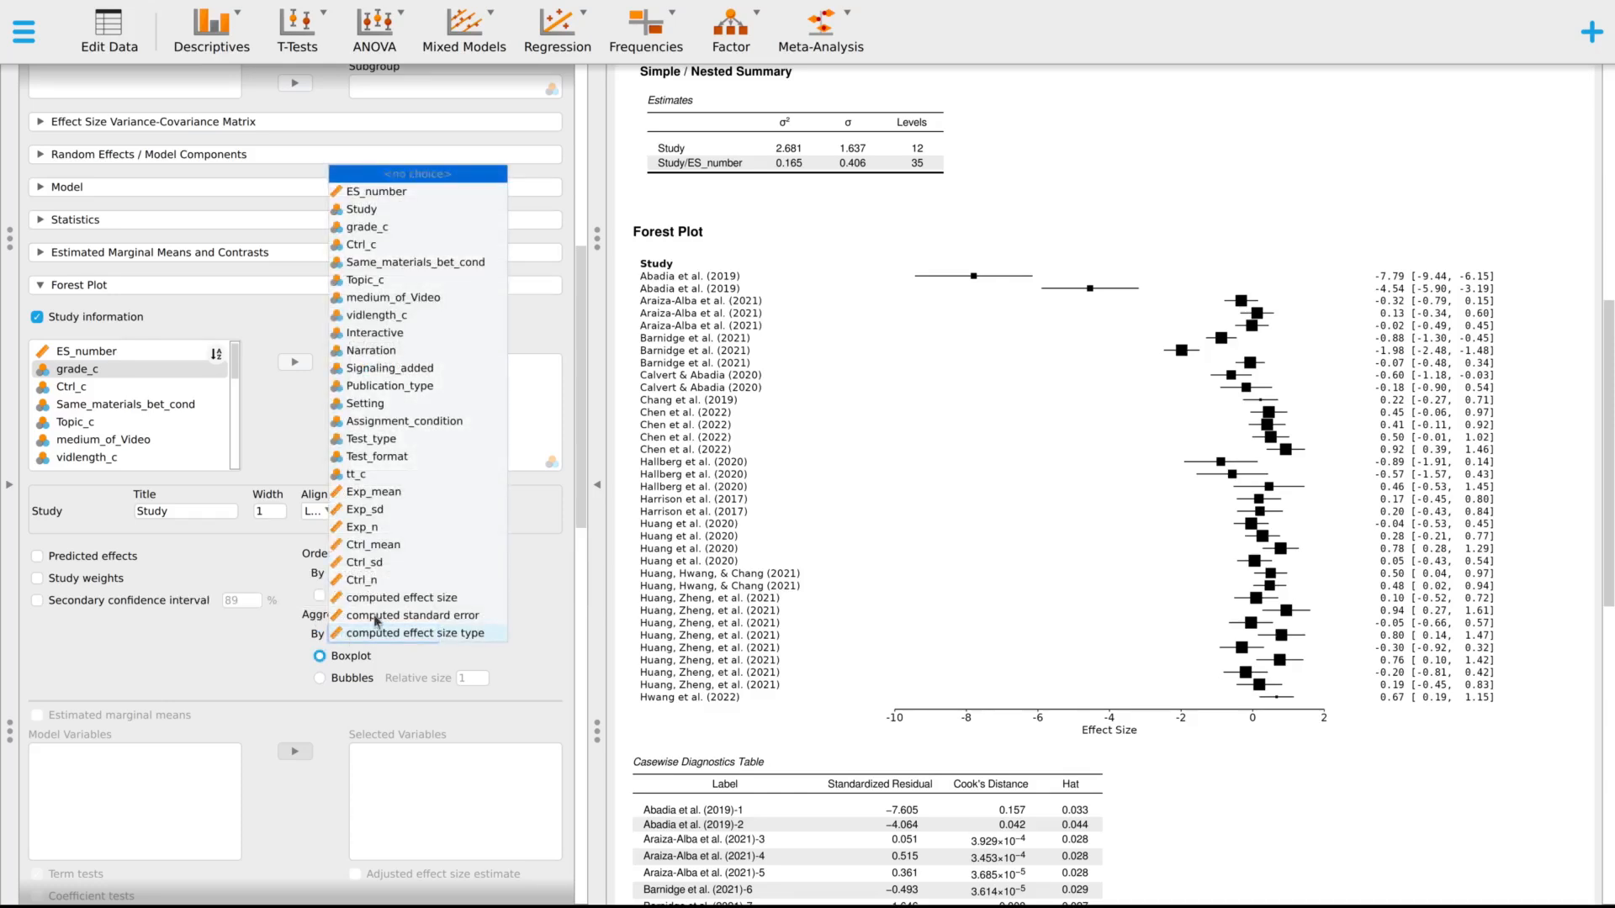
left_click(454, 209)
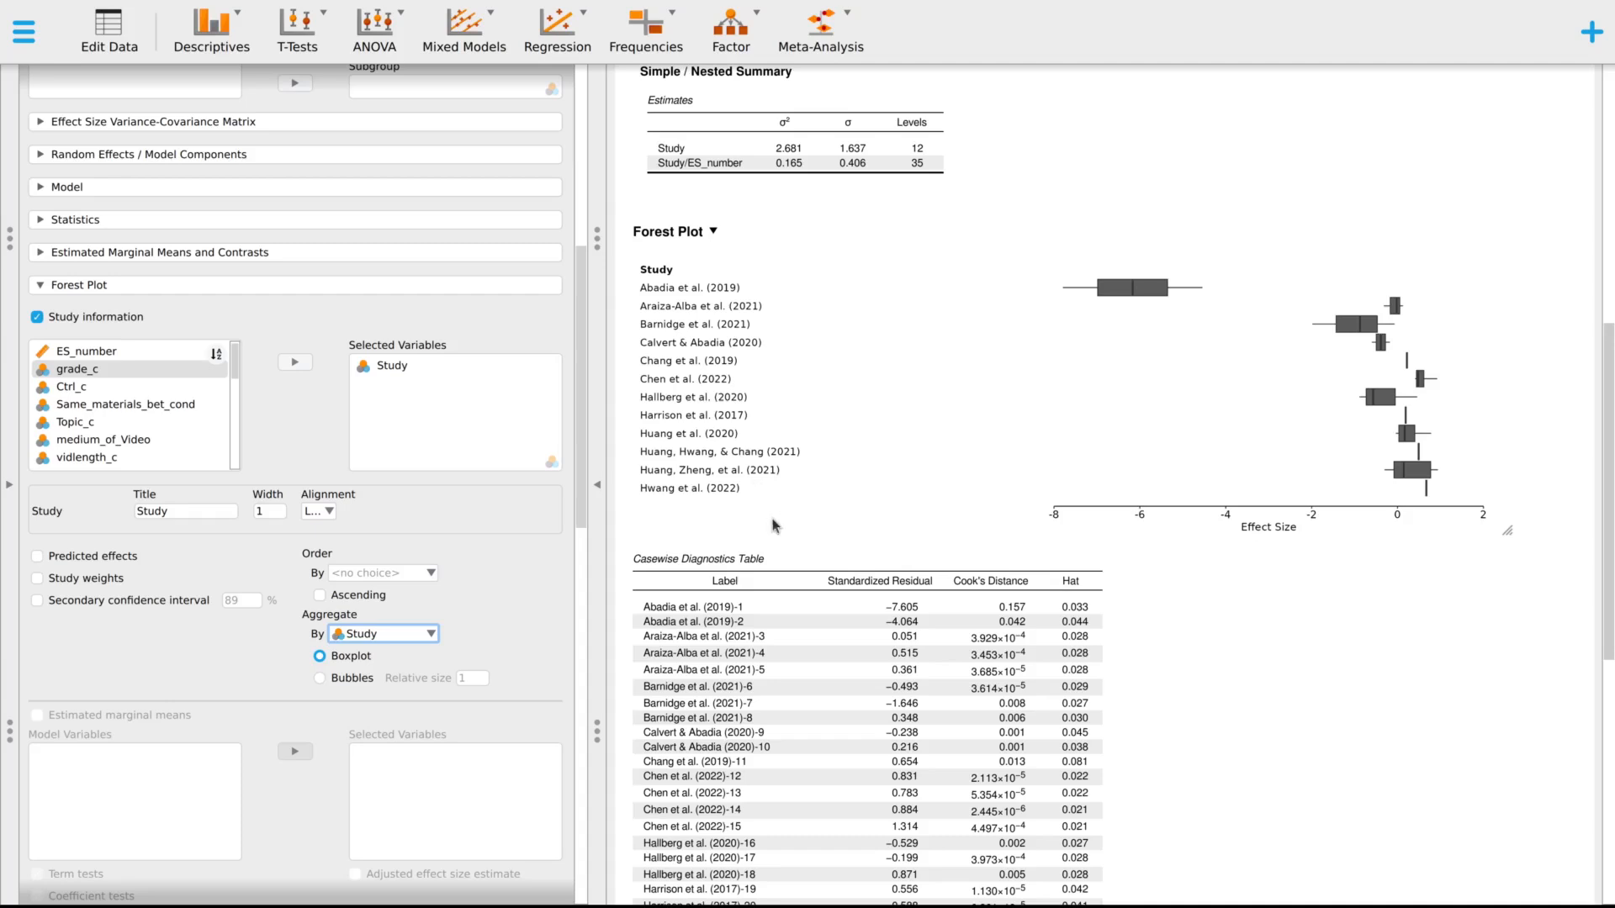
left_click(355, 683)
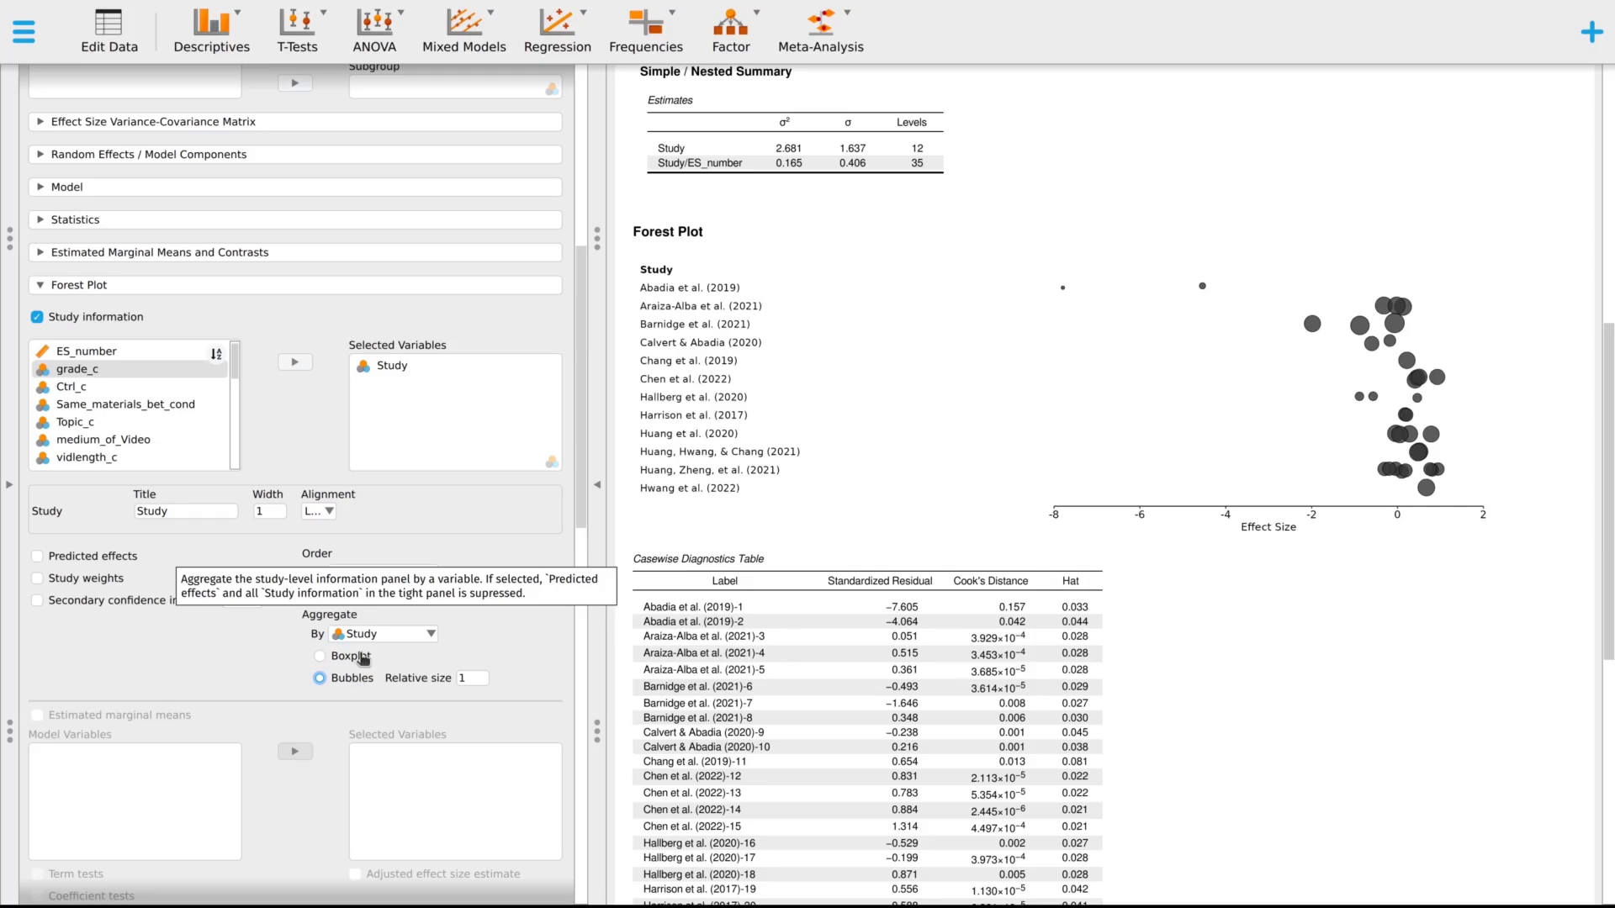
- Display the forest plot's aggregated effect sizes as boxplots and aggregate them by Ctrl_c
left_click(363, 659)
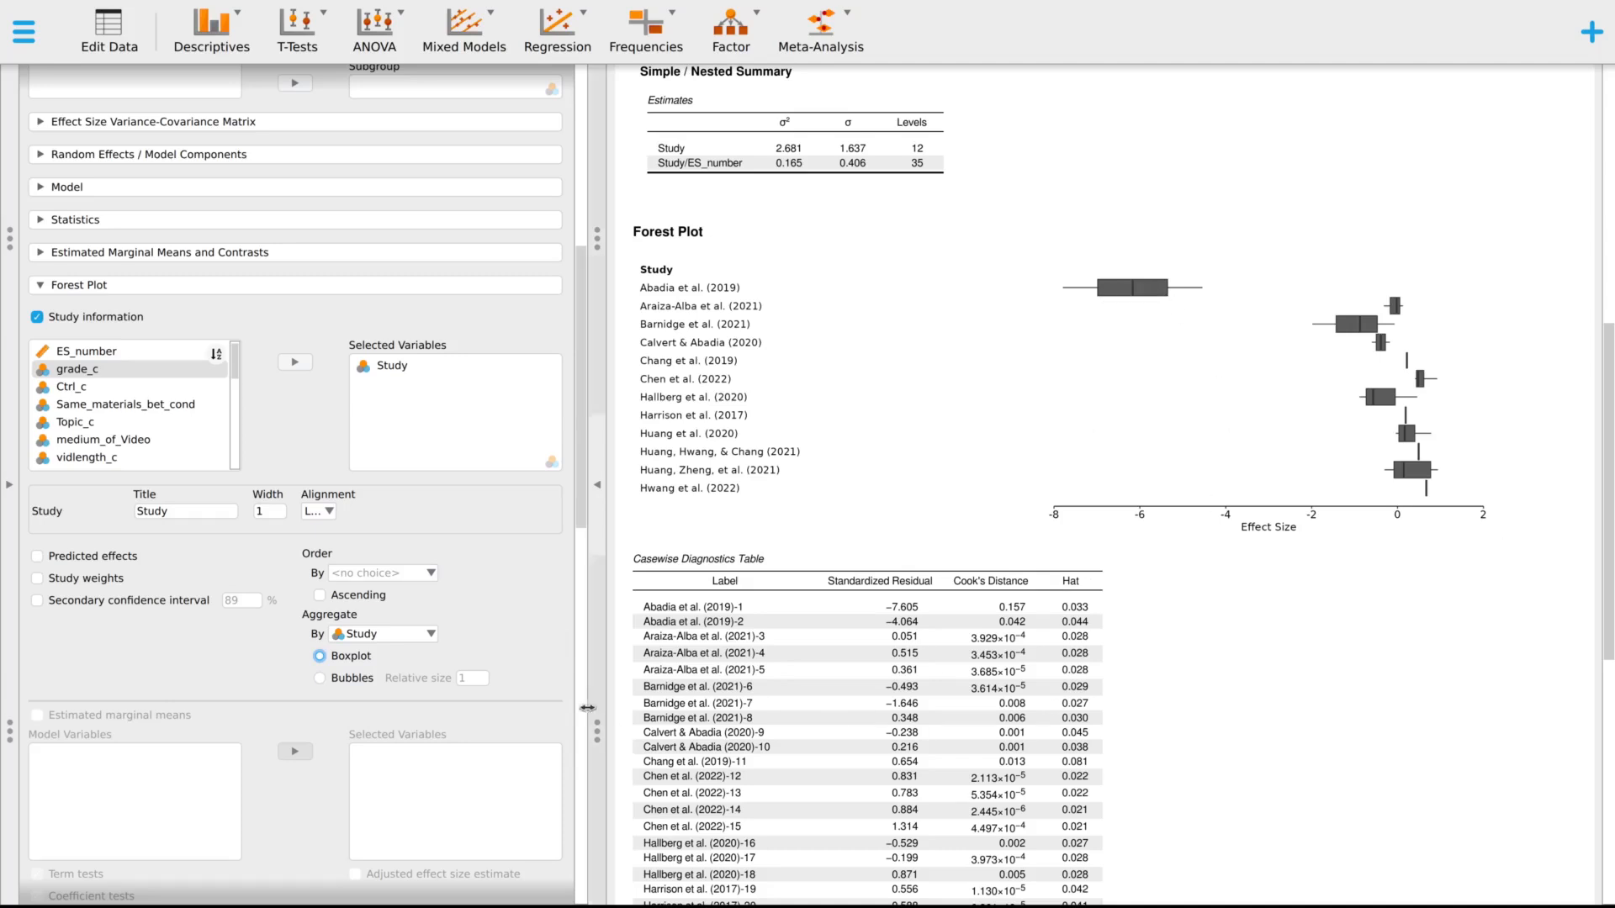
left_click(395, 635)
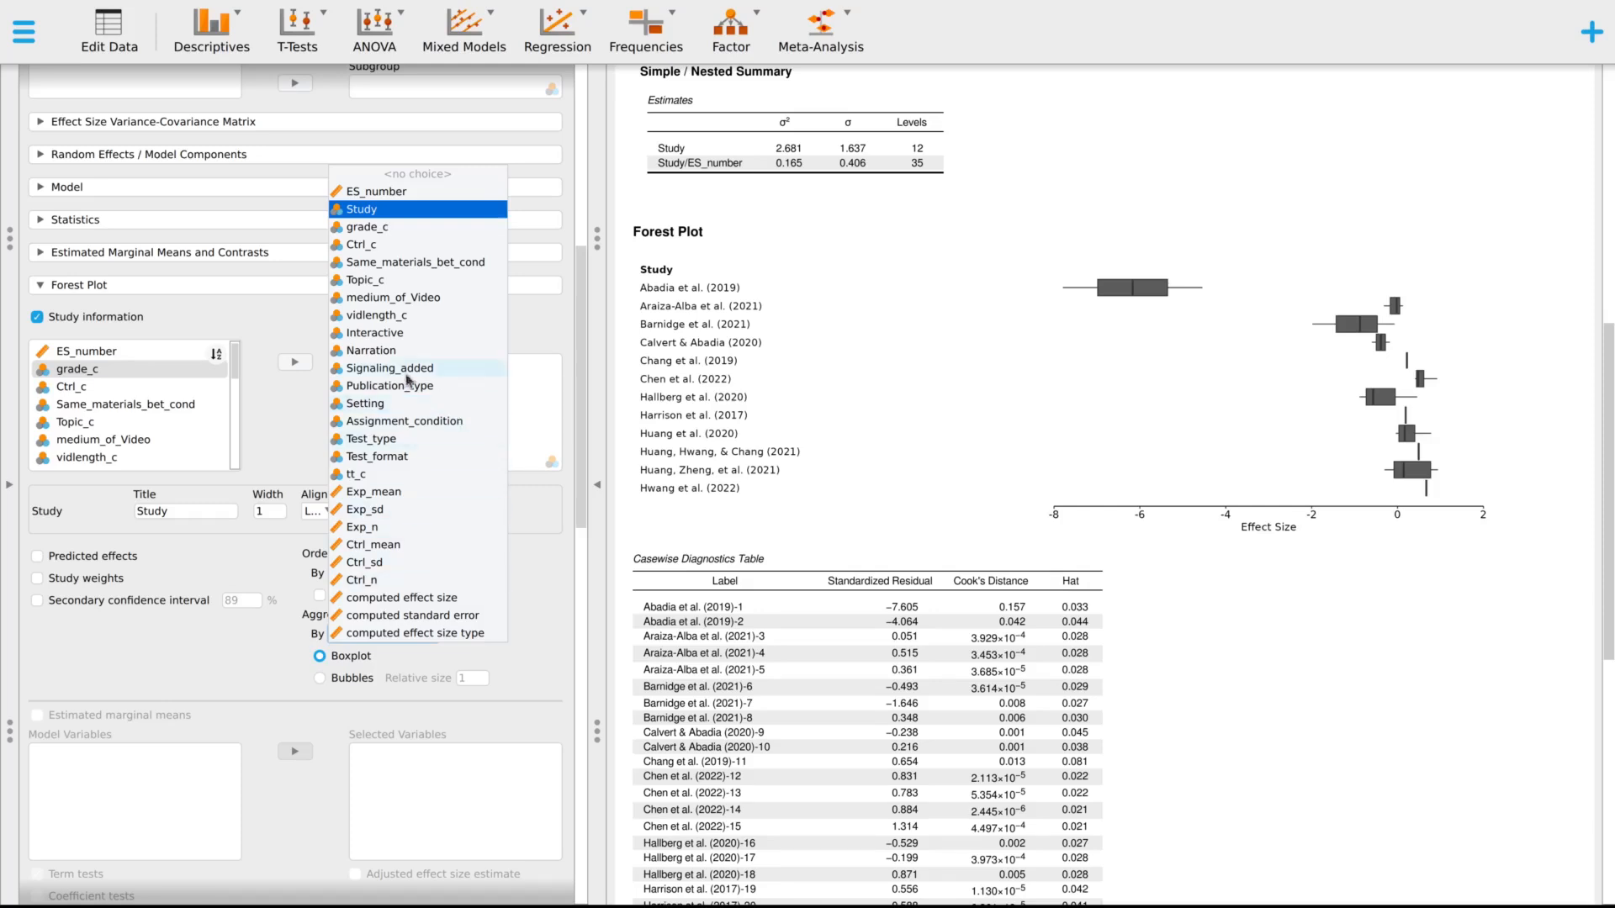
left_click(446, 244)
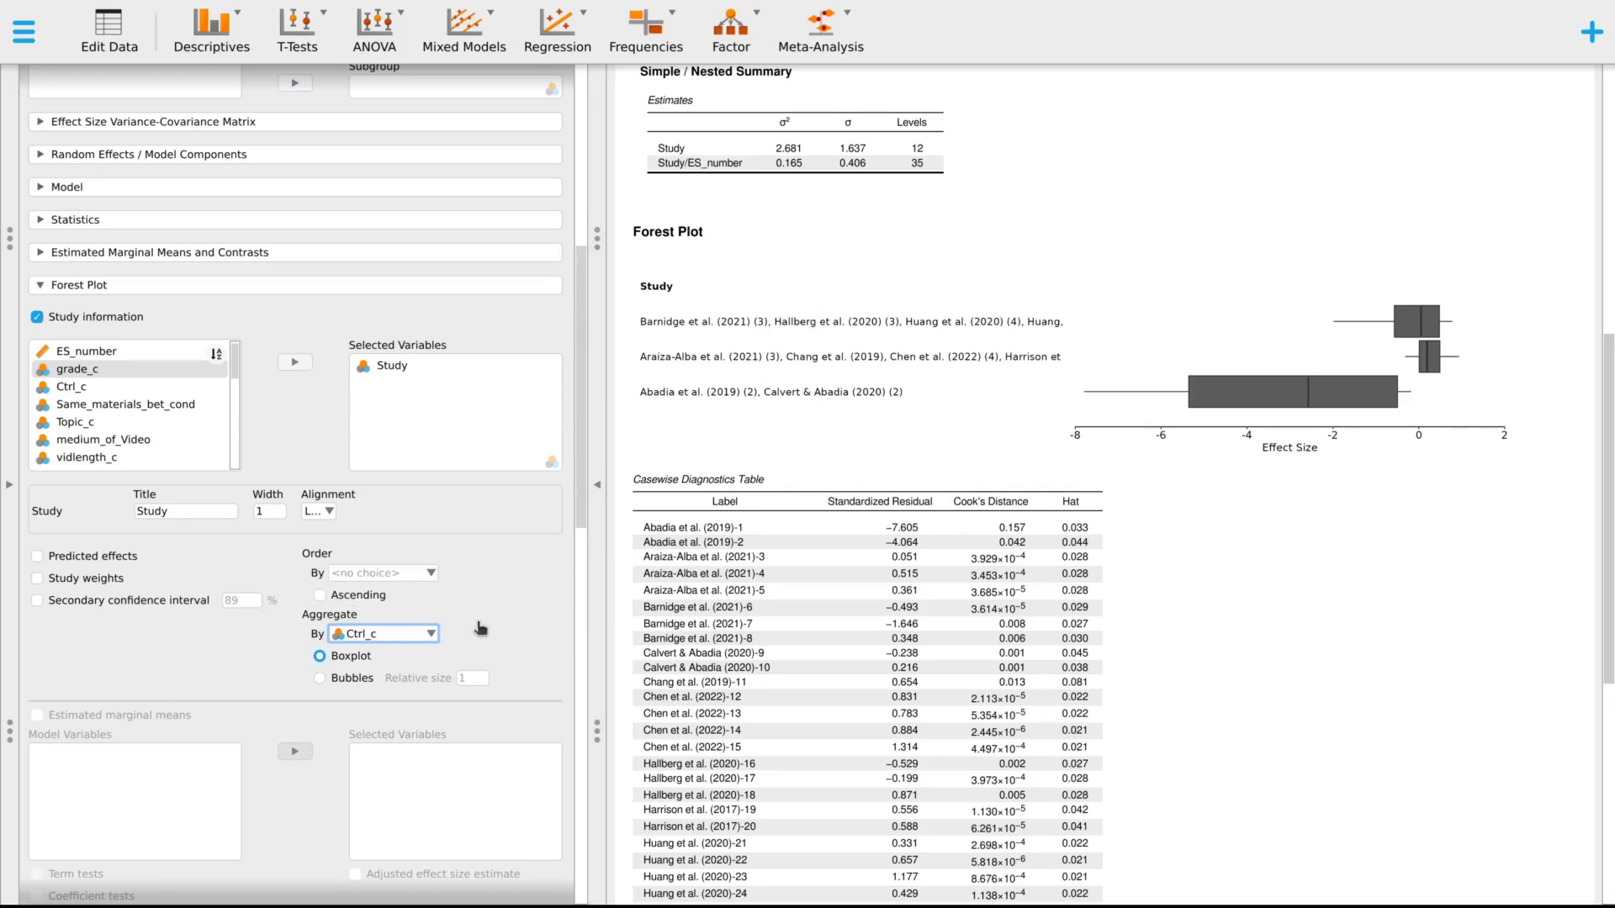
left_click(294, 362)
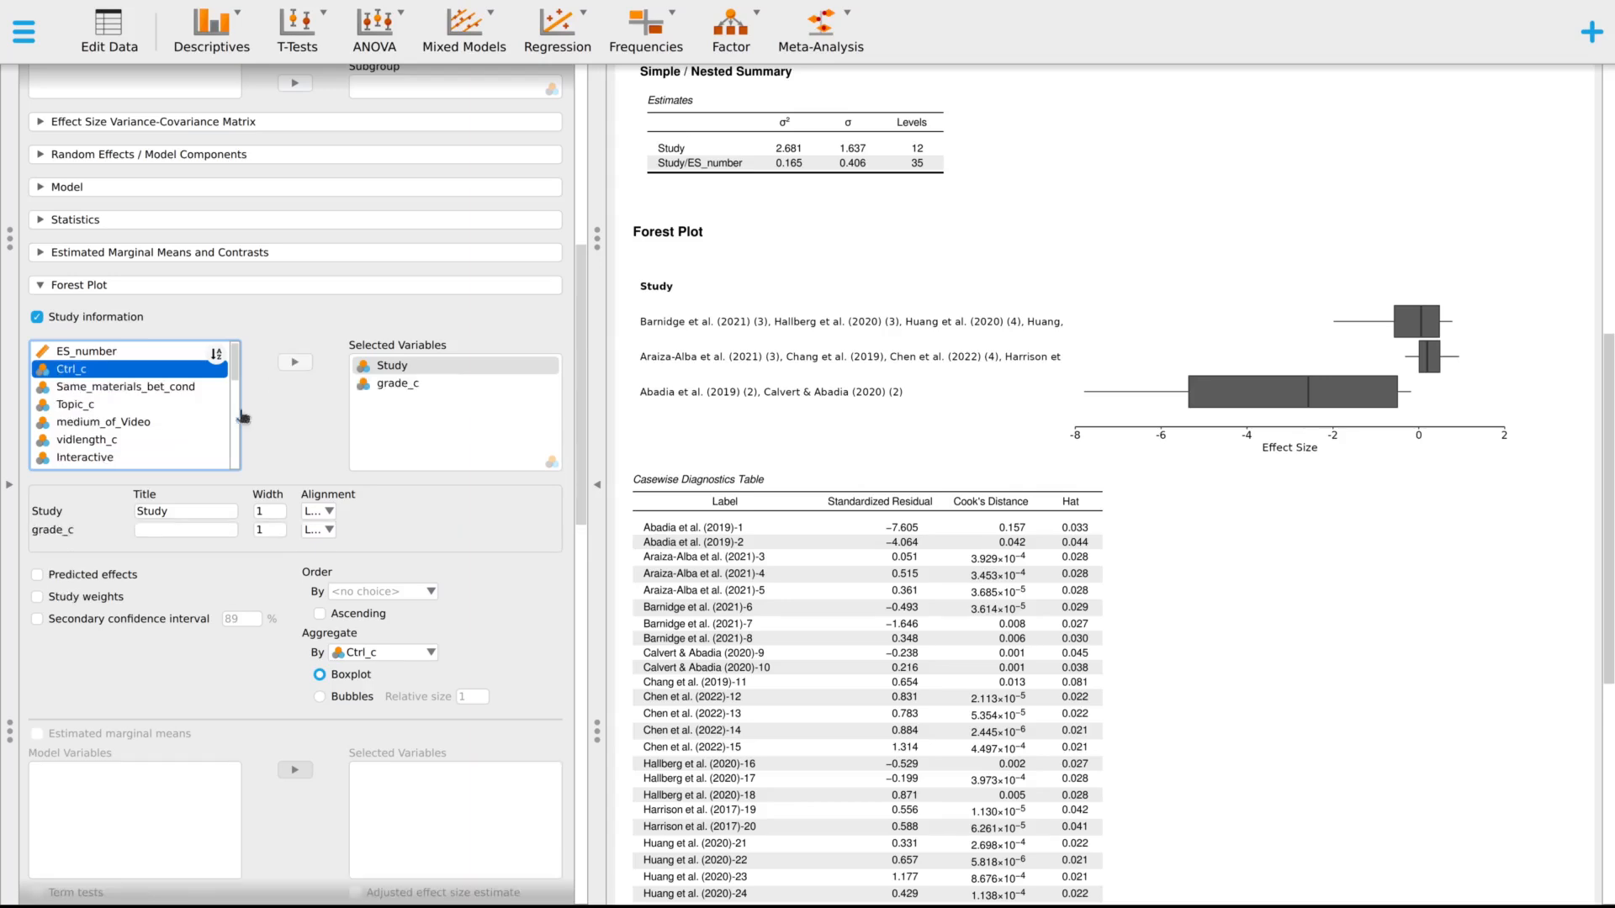
left_click(392, 367)
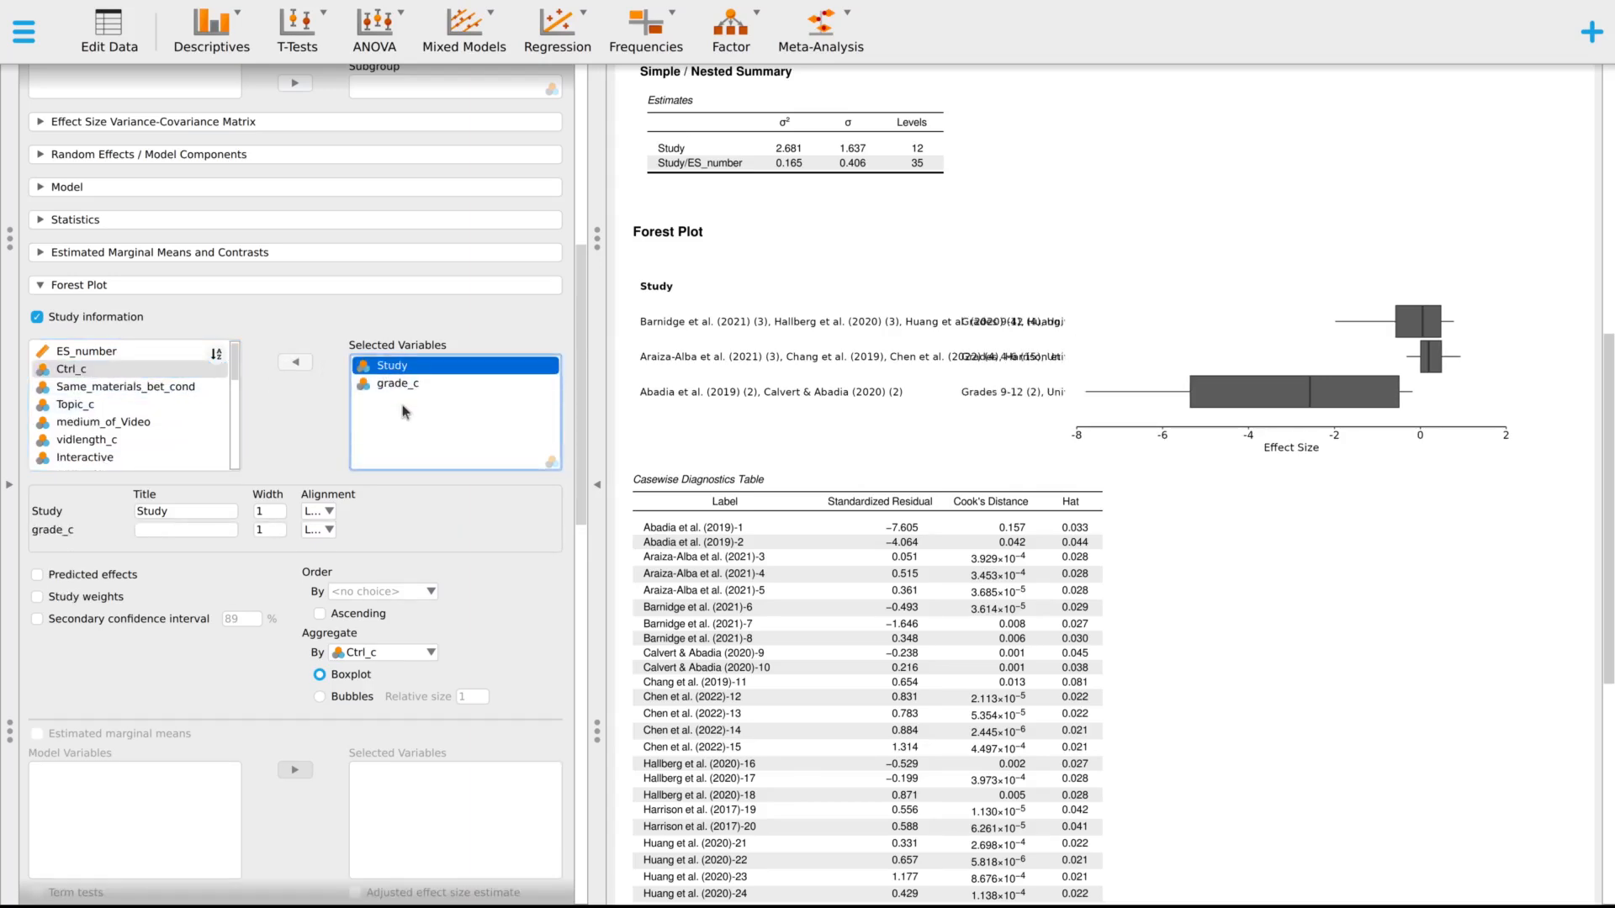
left_click(408, 384)
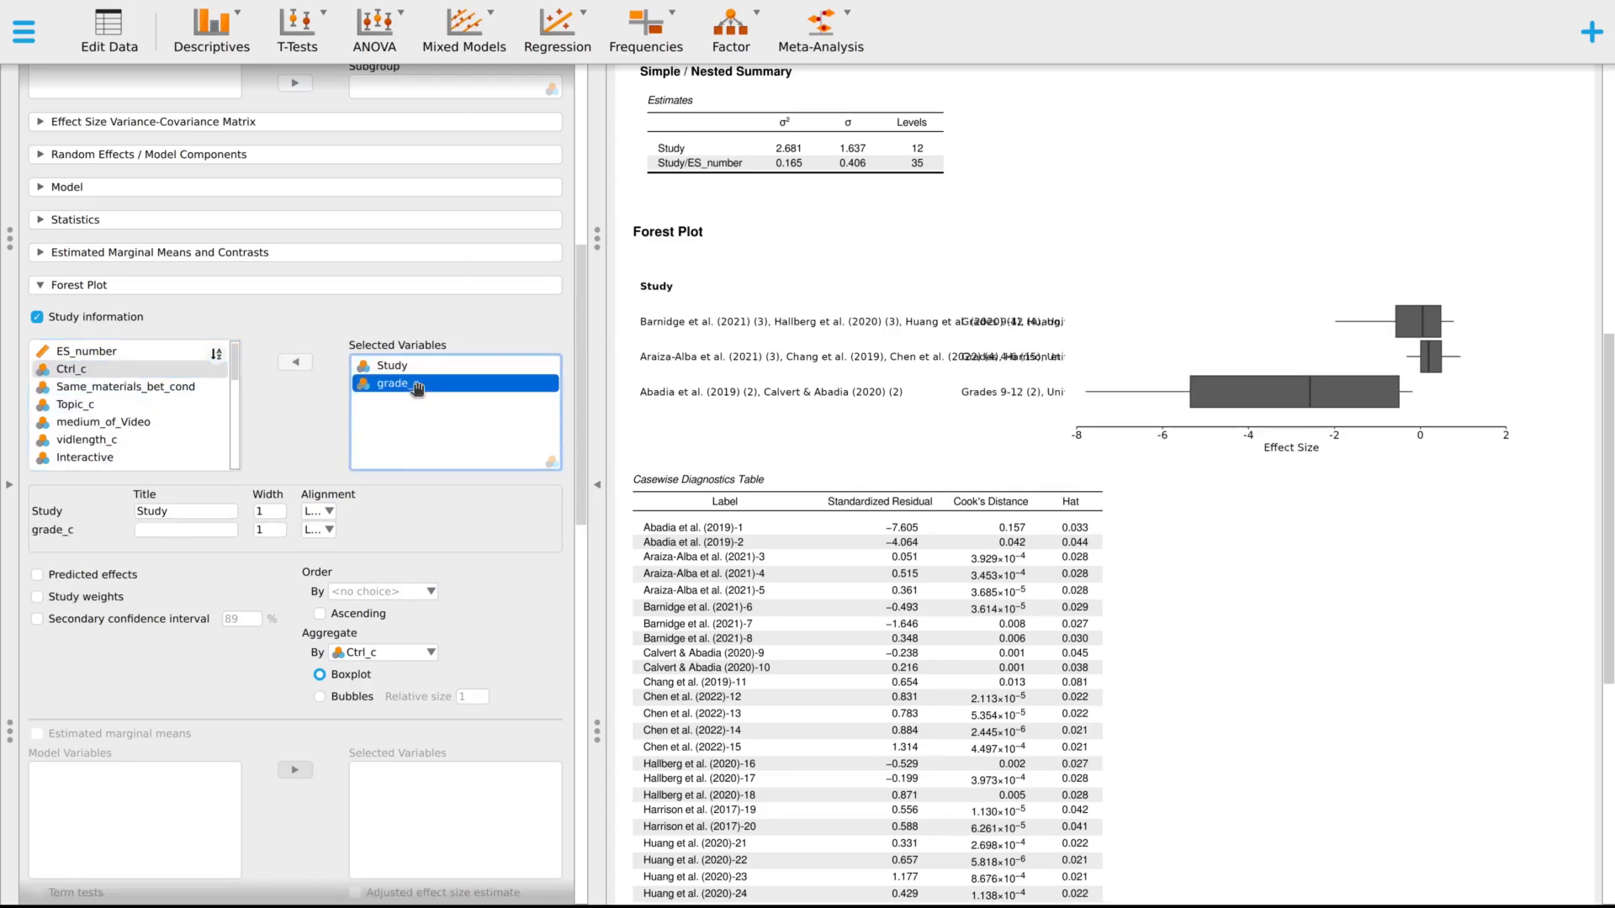
left_click(295, 363)
- Replace Study with Ctrl_c as the forest plot's study information variable
left_click(404, 365)
left_click(405, 367)
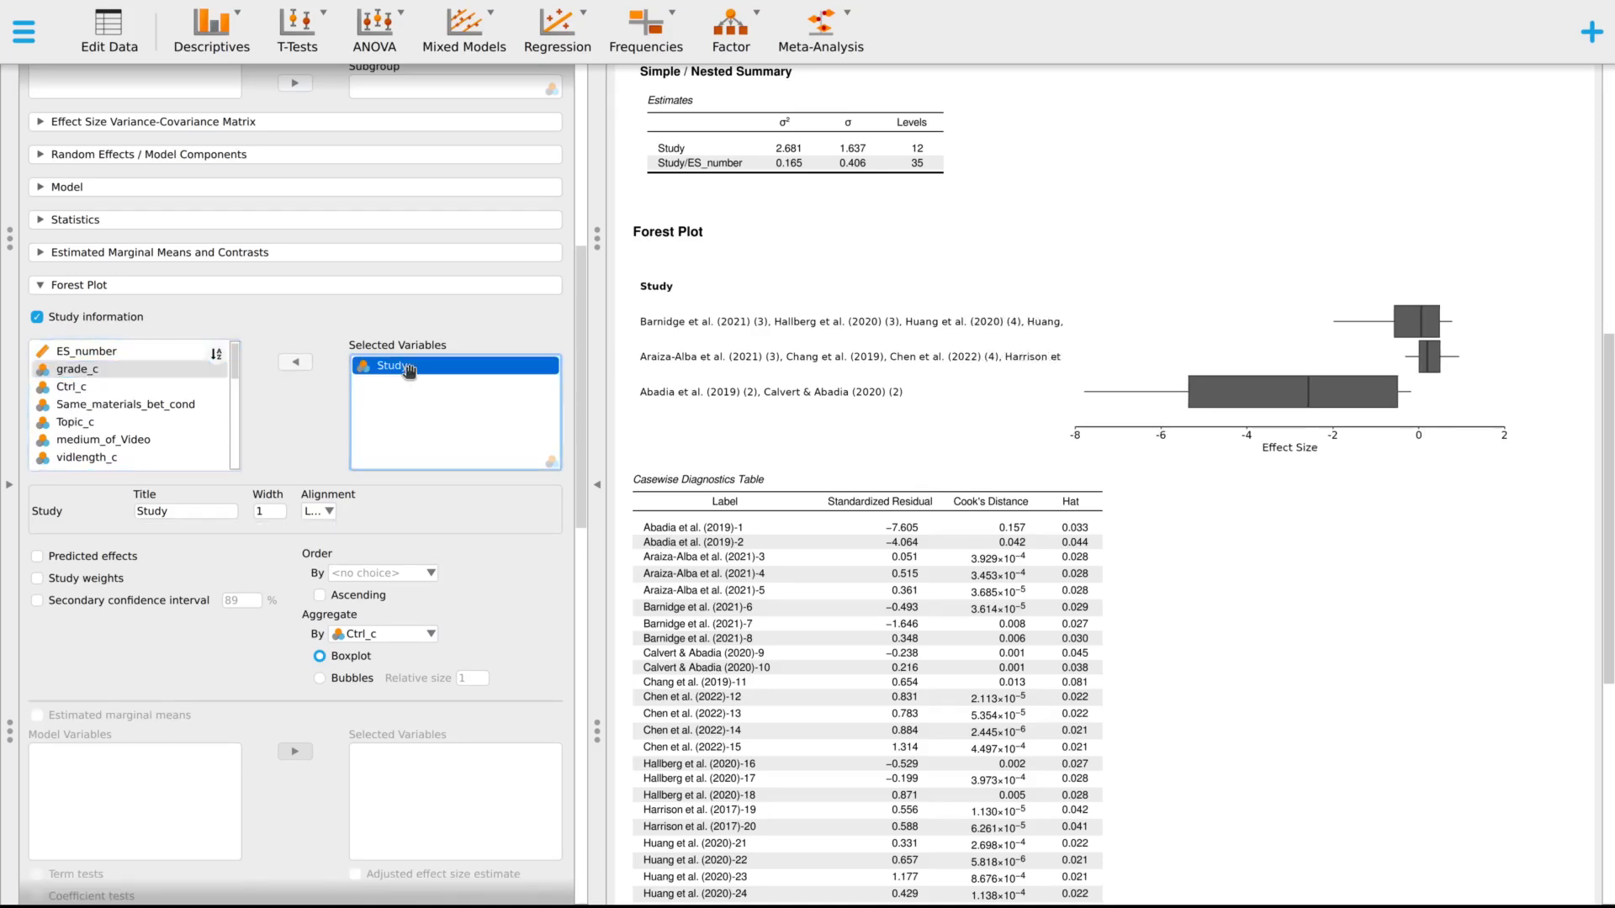
left_click(295, 363)
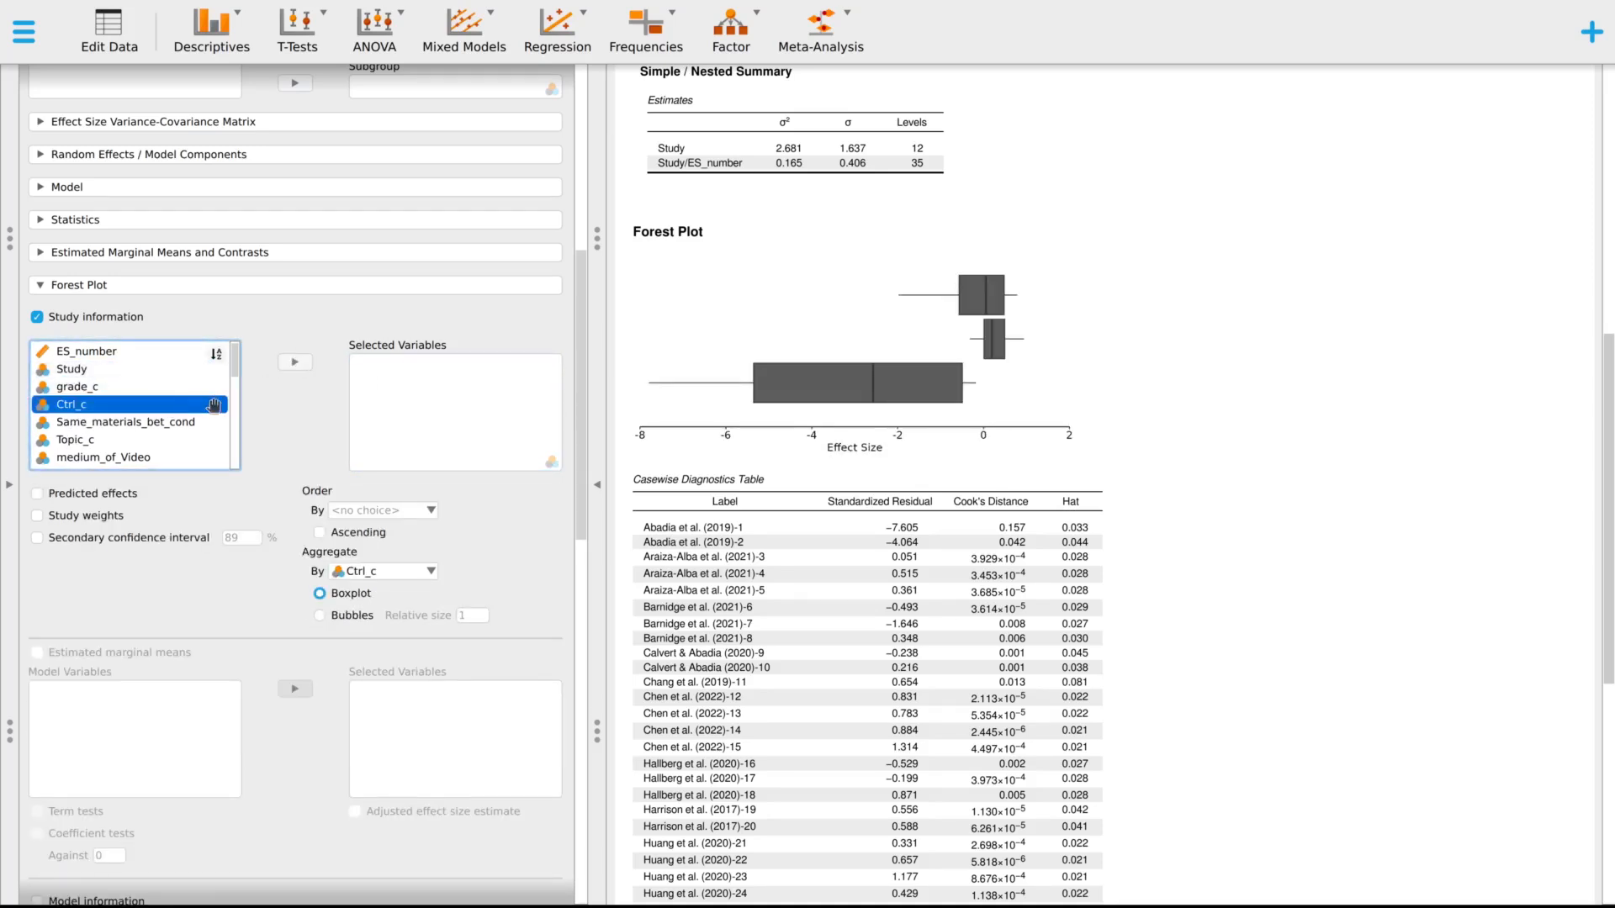
left_click(284, 367)
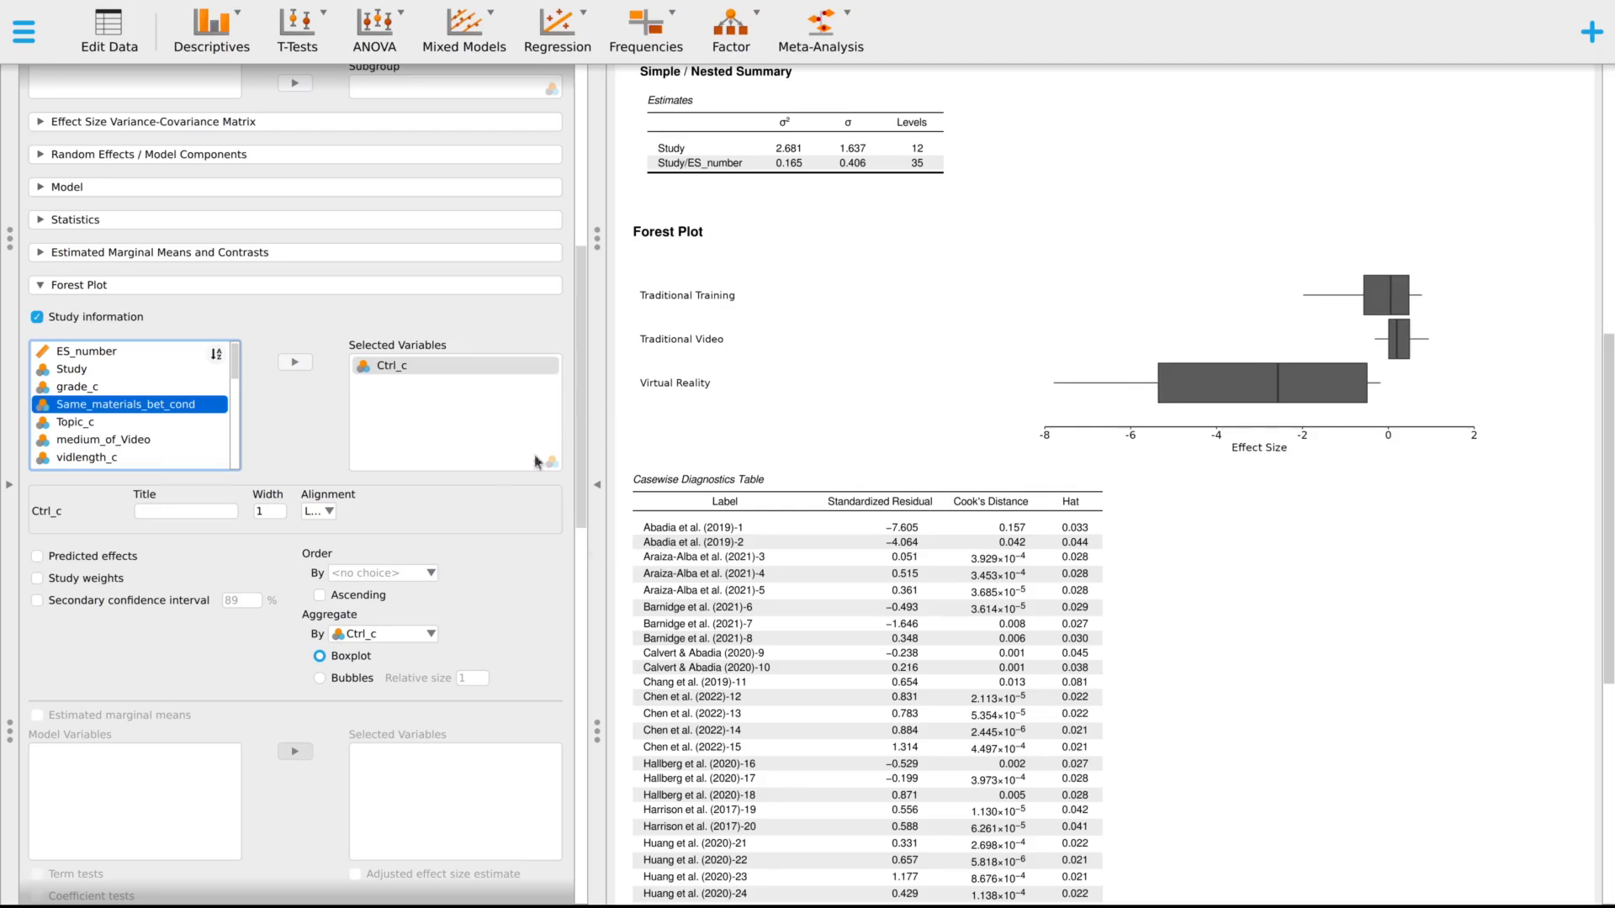
- Clear the forest plot's aggregation variable so that every effect size is plotted individually
left_click(390, 363)
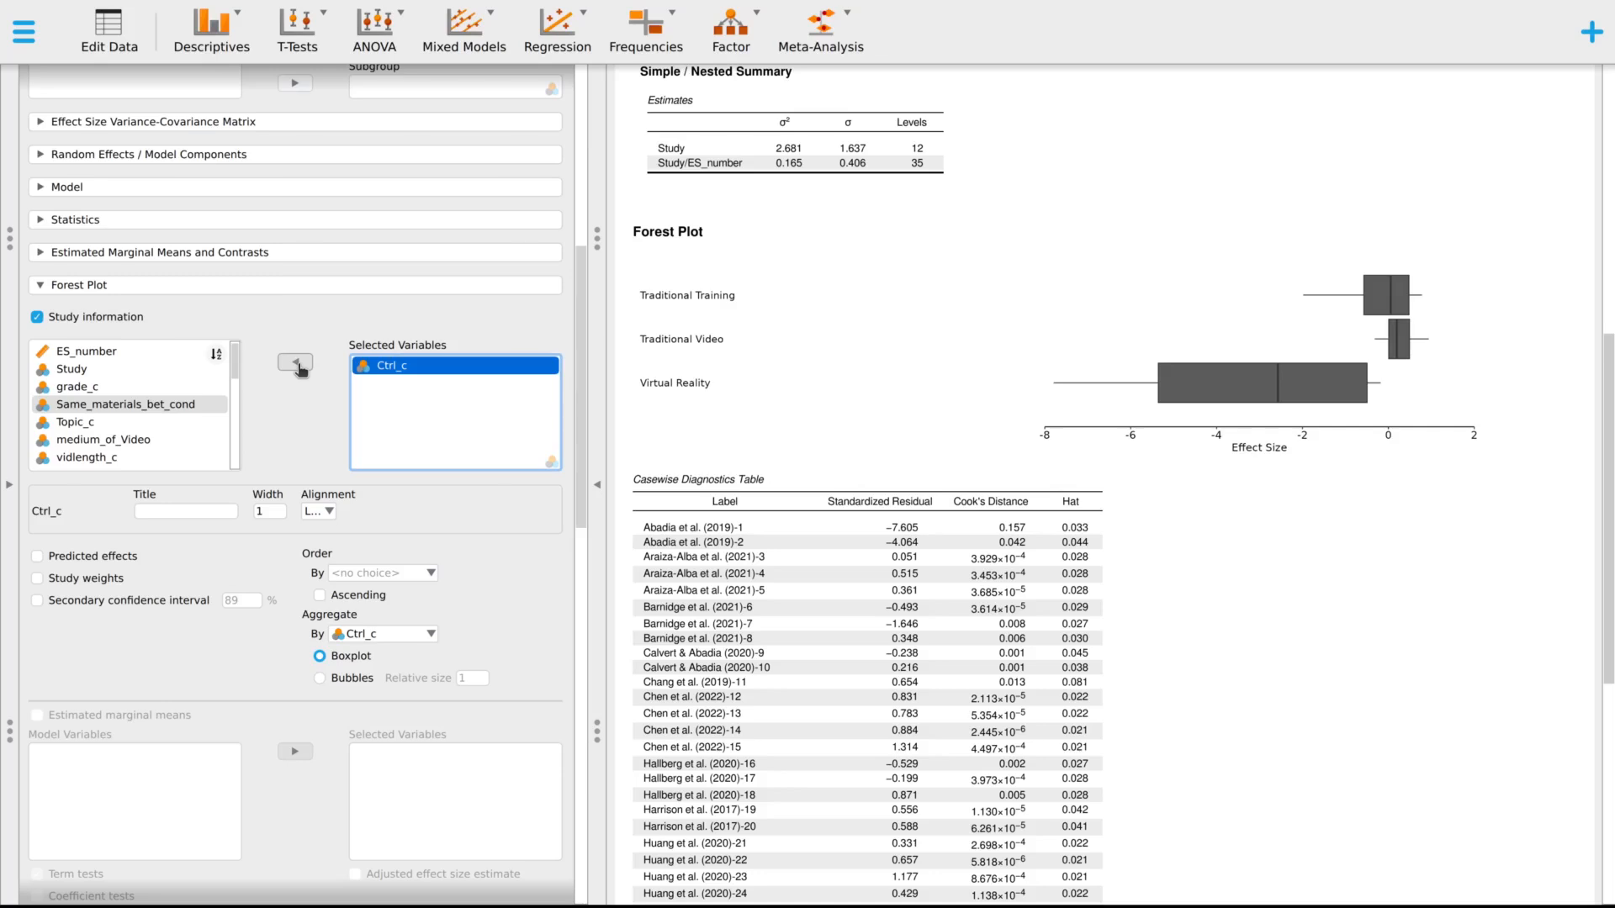
scroll(435, 538, "down", 3)
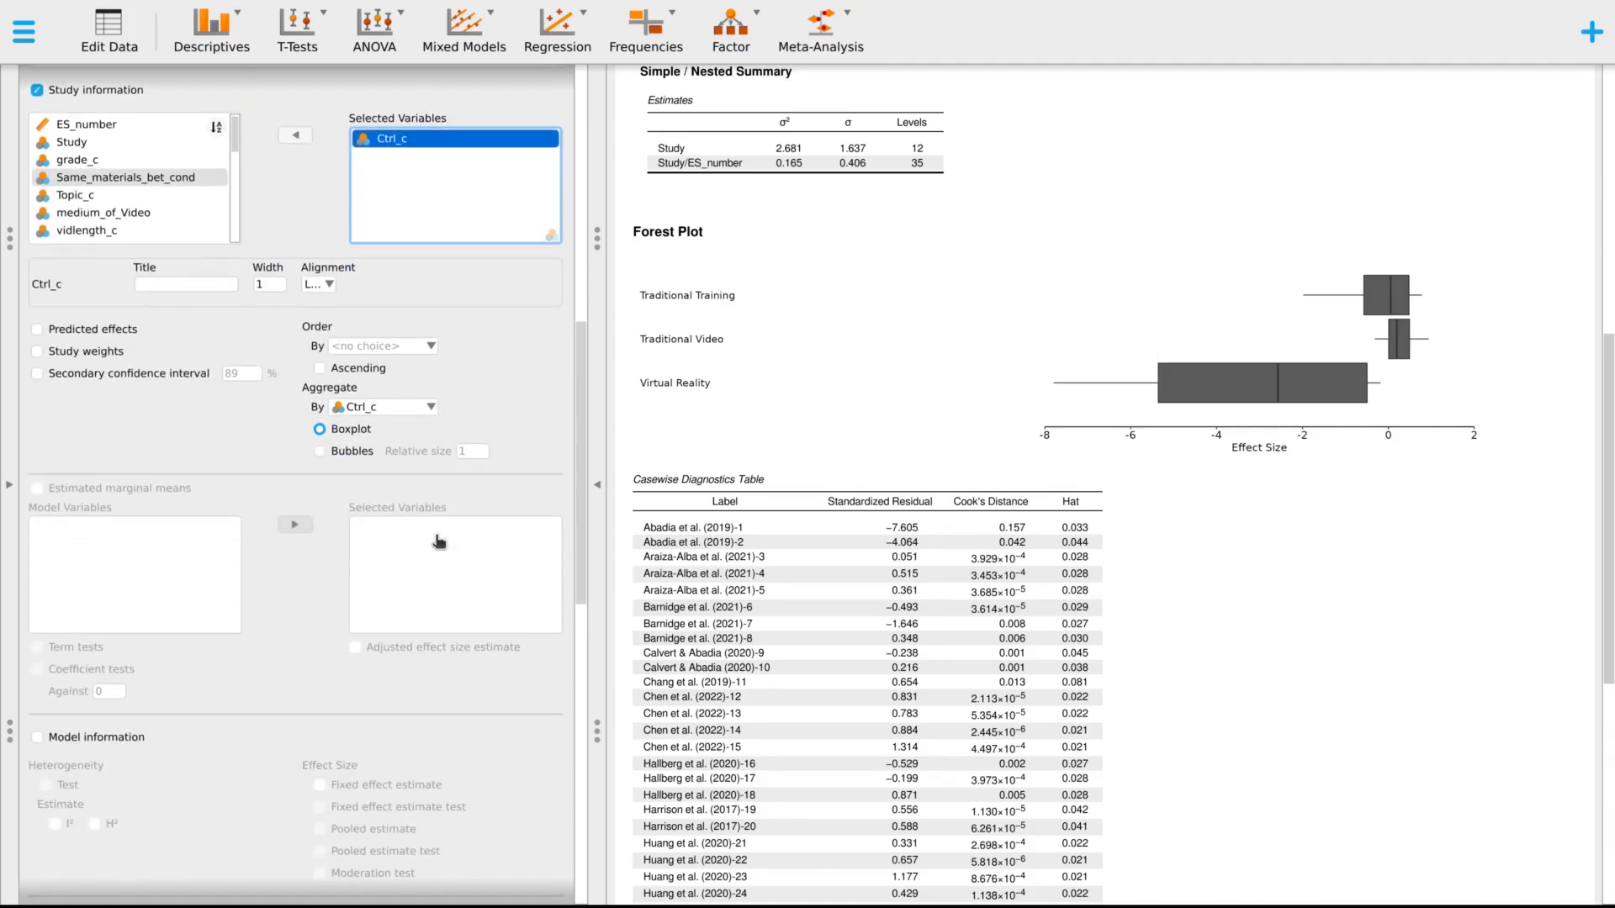
scroll(438, 541, "down", 2)
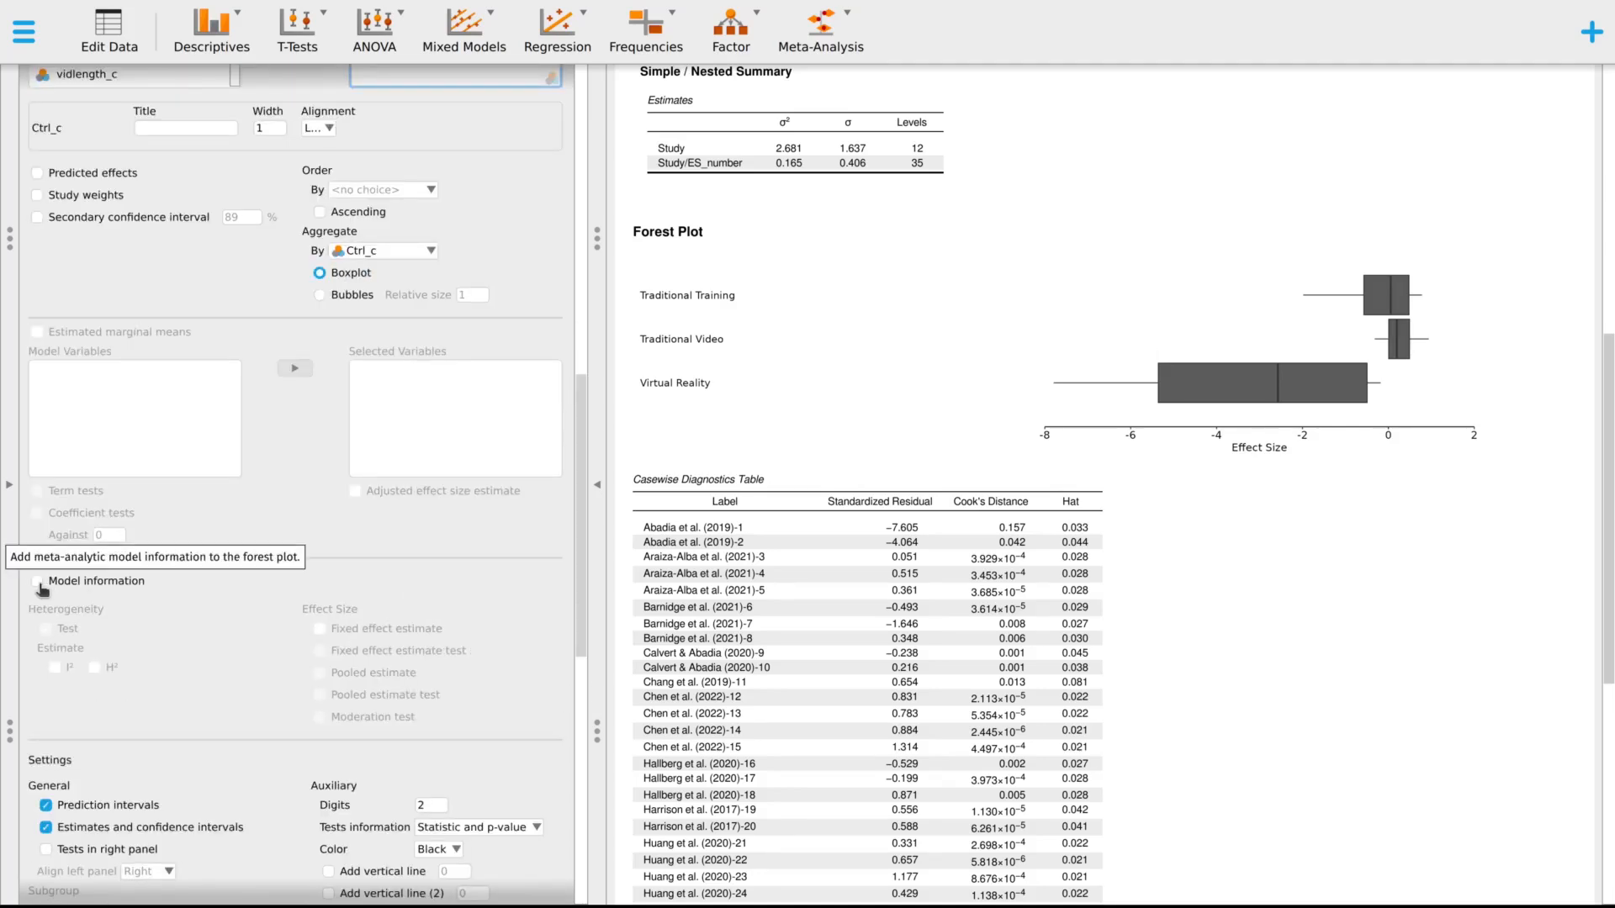
scroll(450, 275, "up", 4)
left_click(394, 525)
left_click(434, 70)
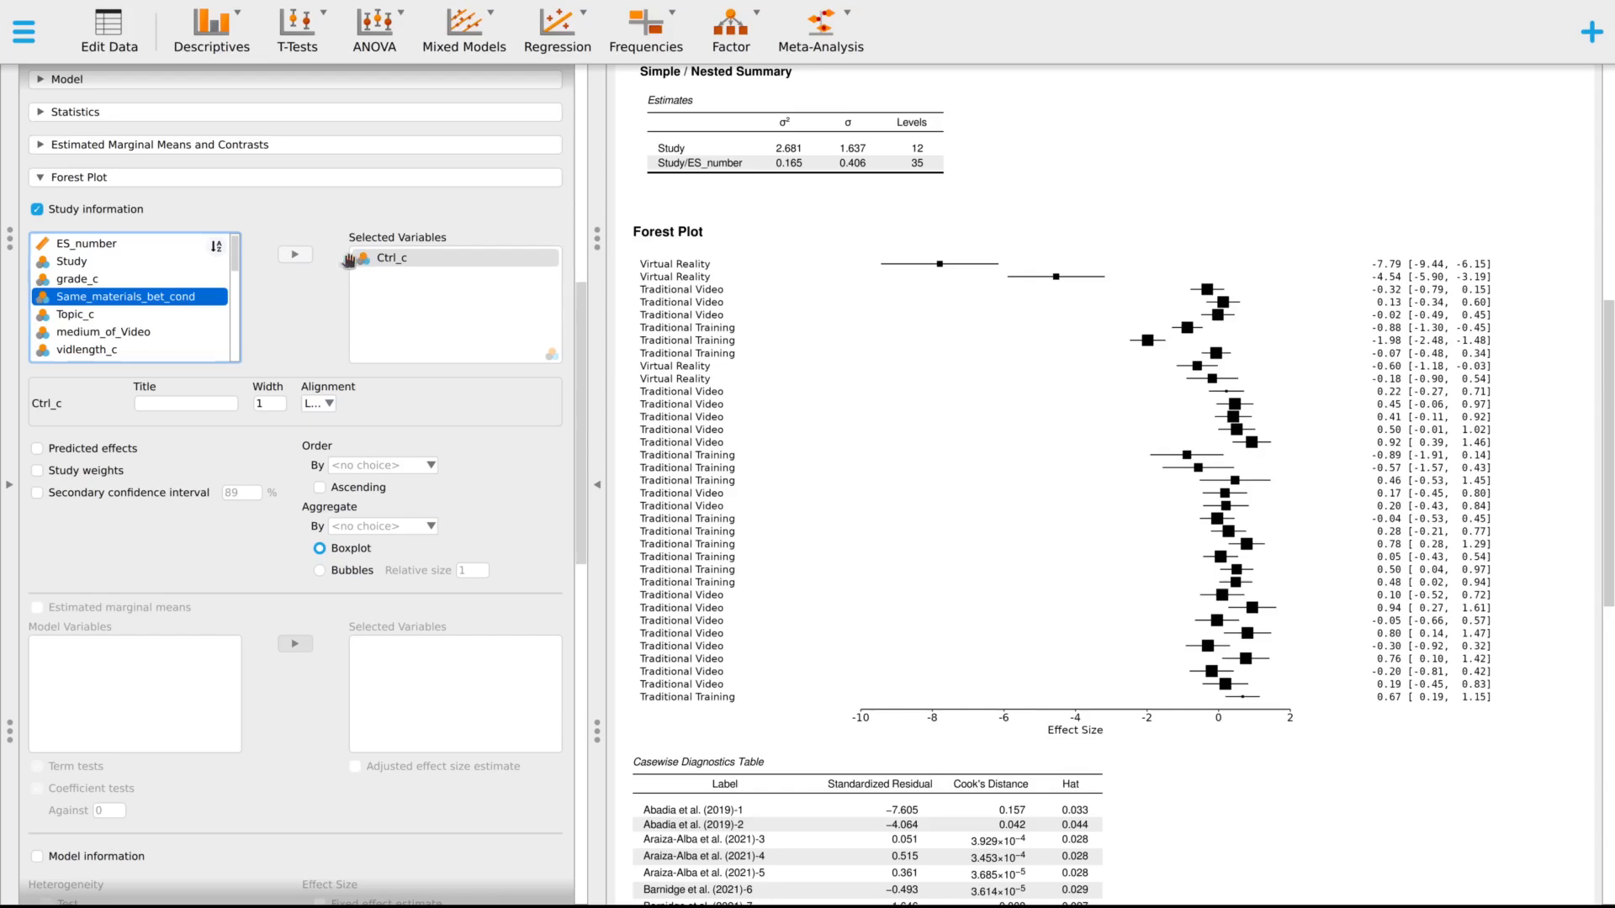
- Remove all variables, including Ctrl_c, from the forest plot's study information
left_click(291, 256)
left_click(408, 258)
left_click(297, 256)
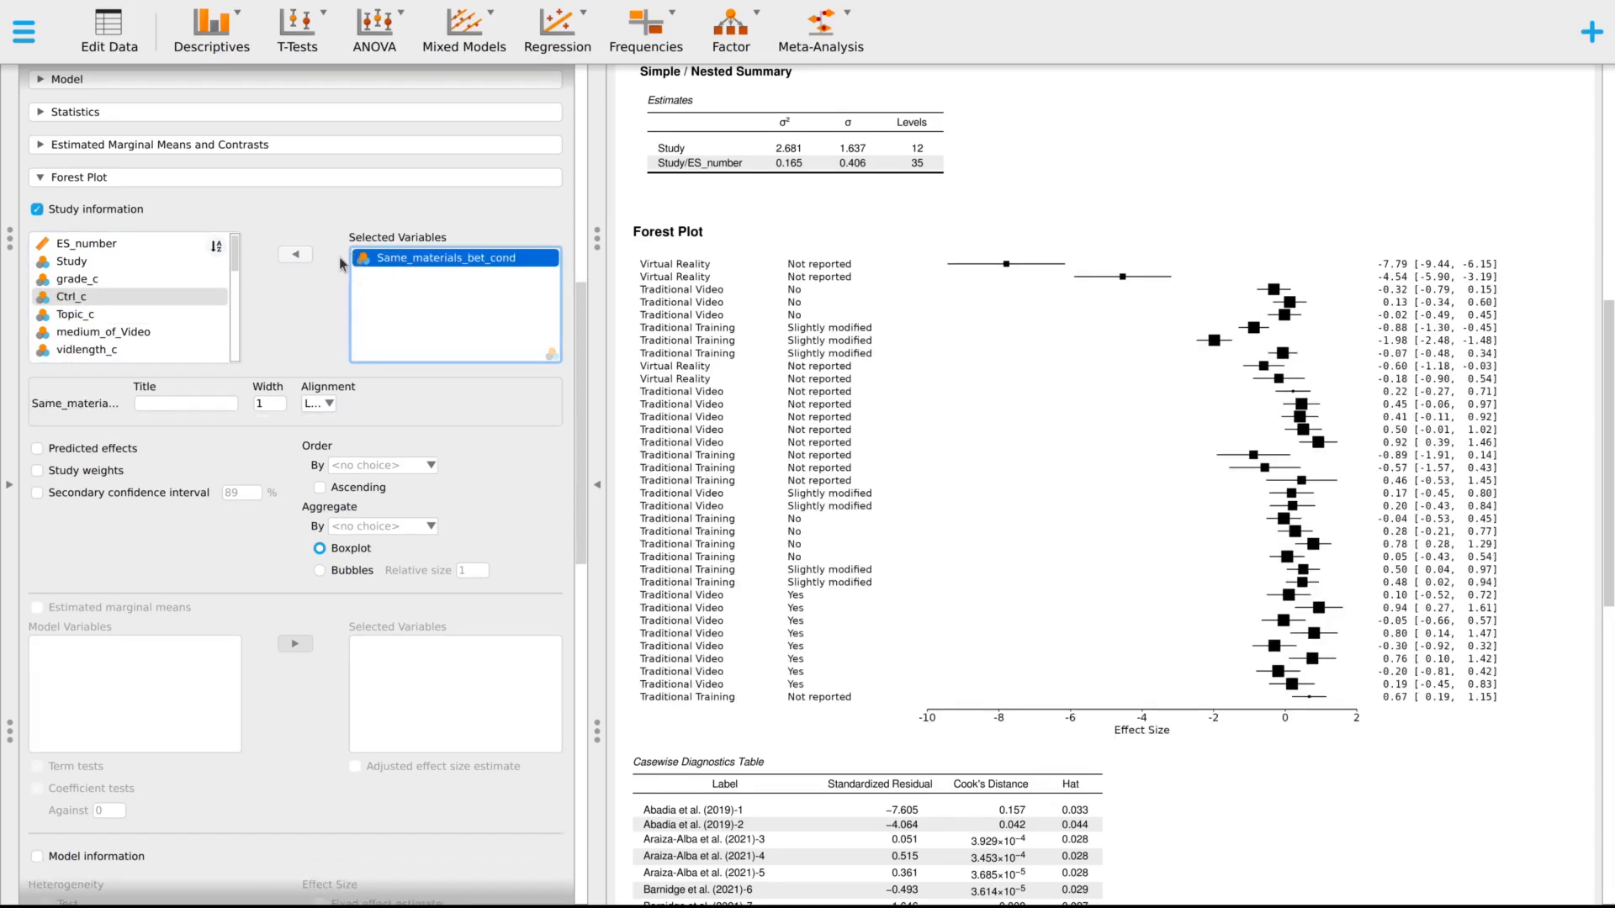
left_click(295, 255)
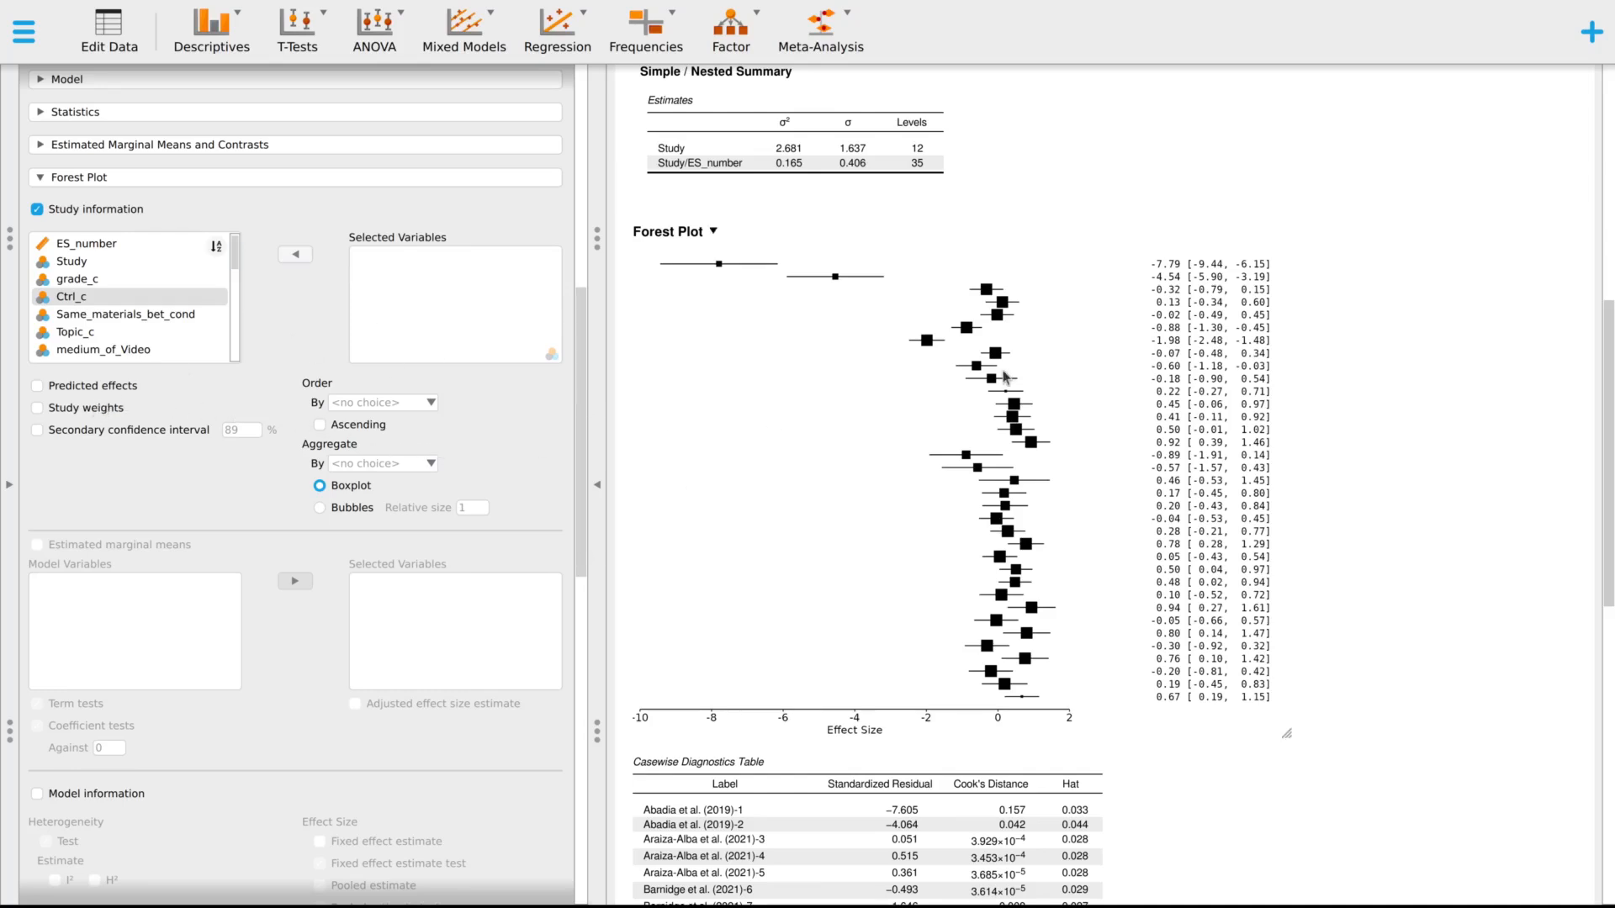
- Add Study as the forest plot's study information variable again and title its column "Study"
scroll(1047, 429, "up", 1)
scroll(958, 425, "down", 1)
left_click(170, 269)
left_click(296, 254)
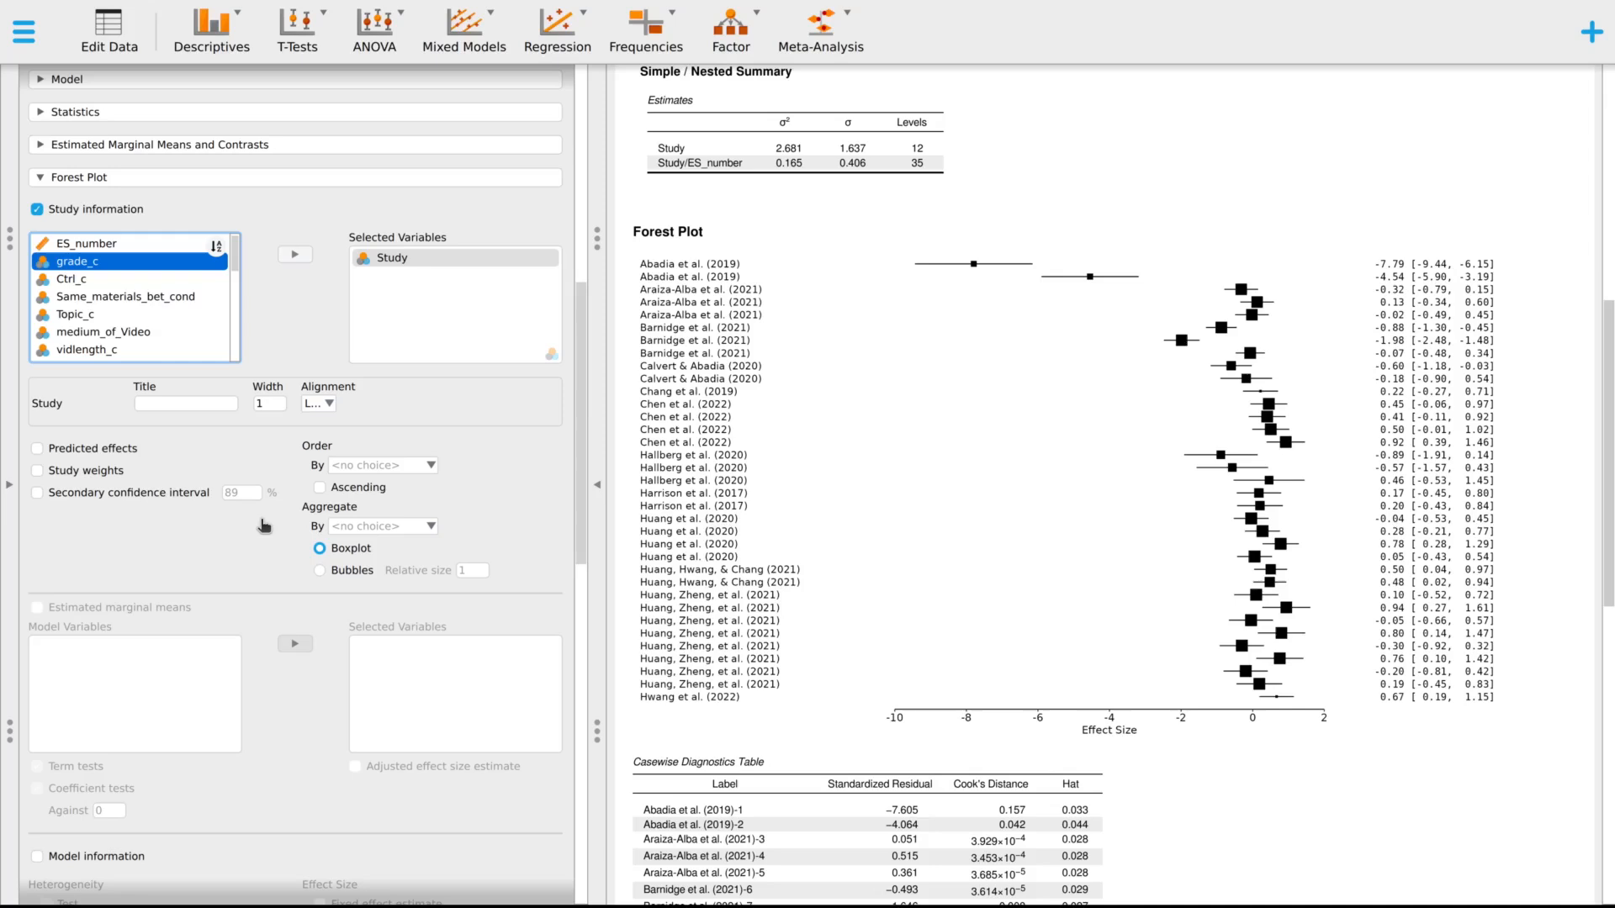
left_click(172, 403)
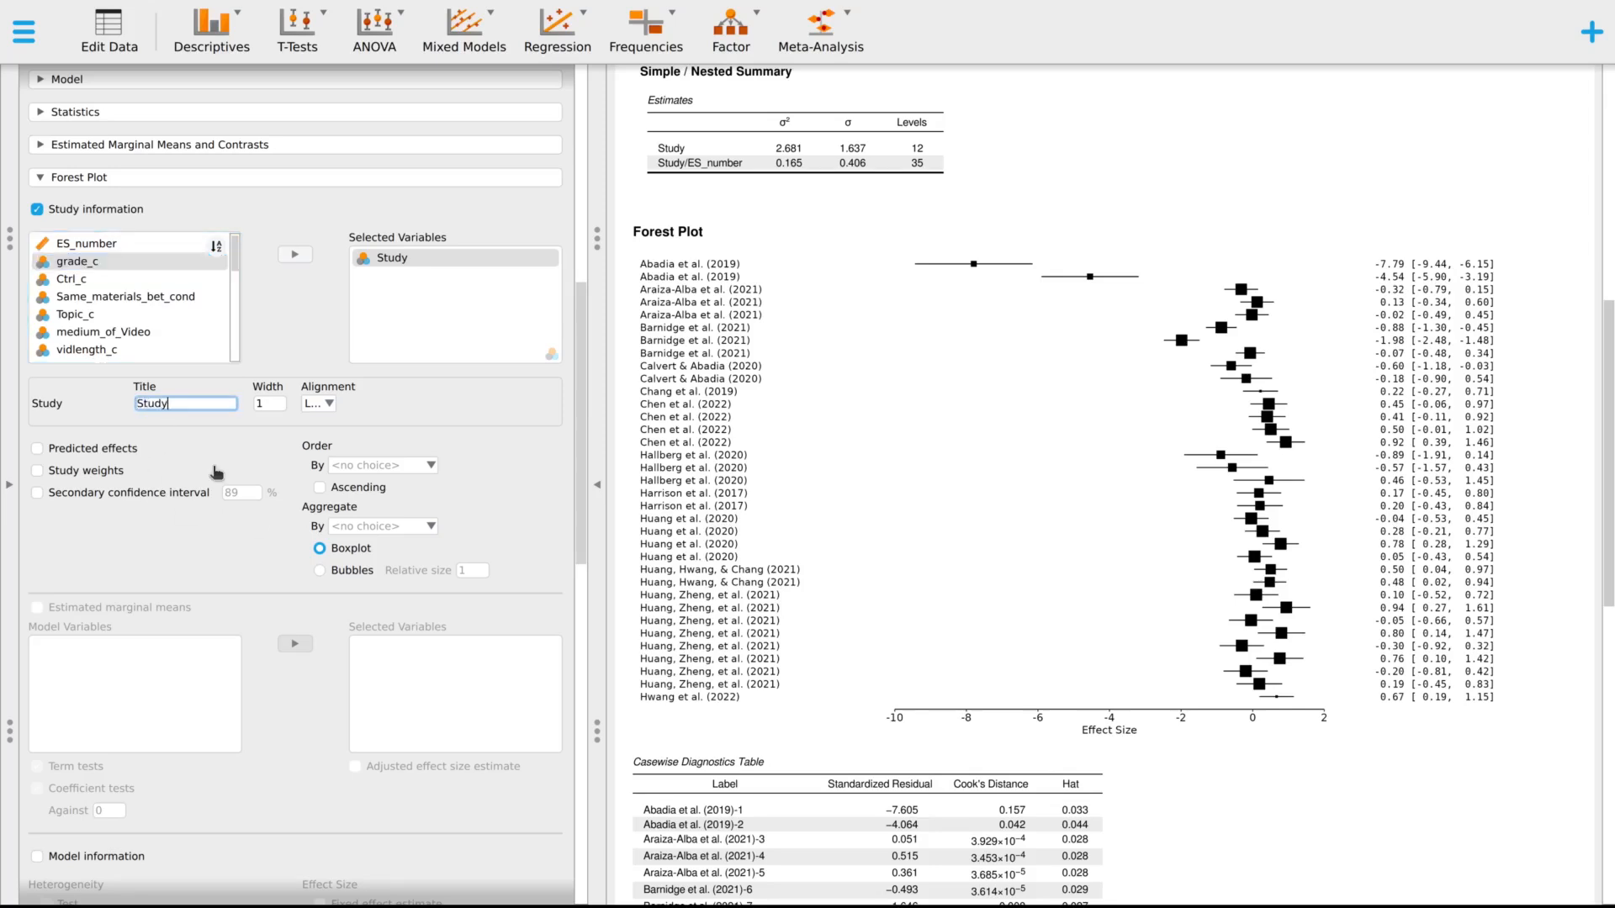
left_click(208, 429)
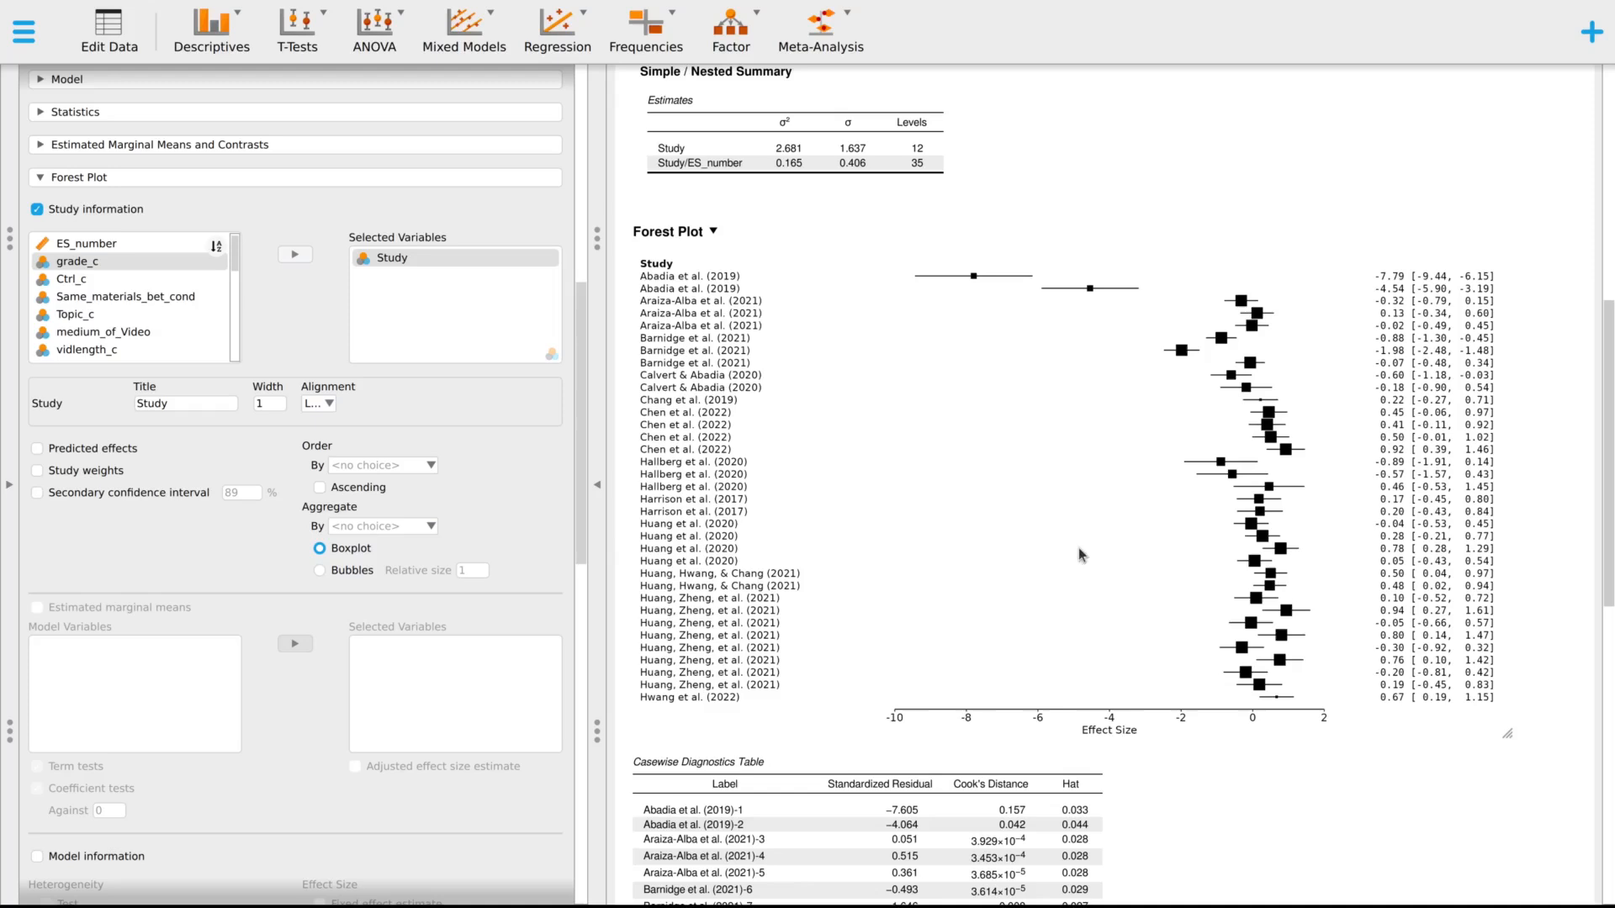
- Add the meta-analytic model information to the forest plot
scroll(533, 544, "down", 5)
left_click(36, 477)
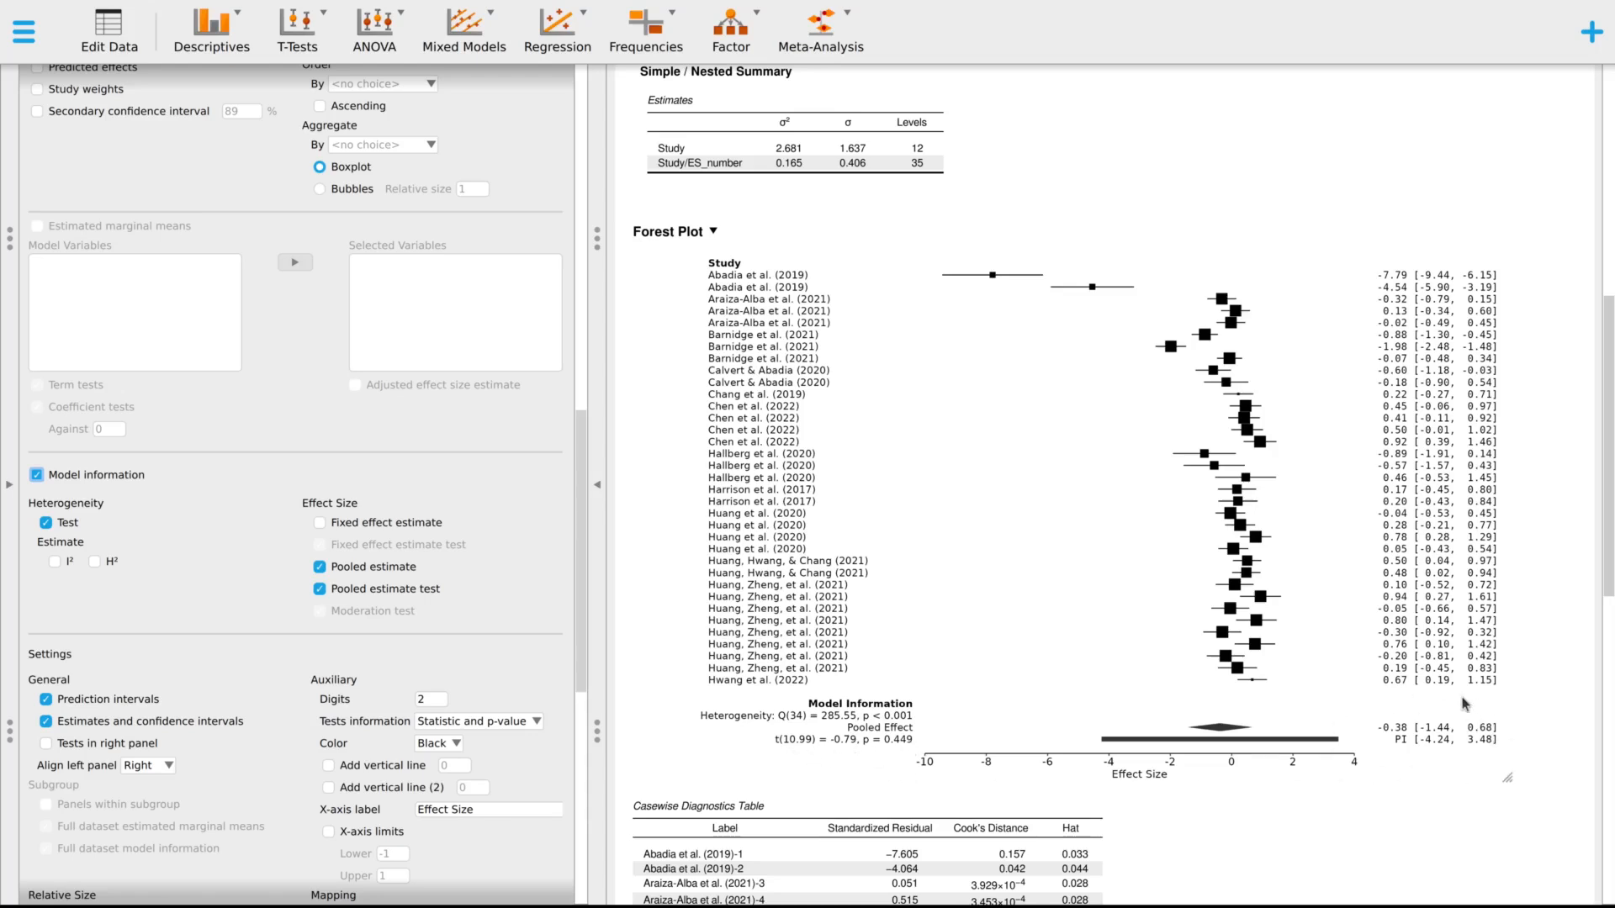
scroll(276, 412, "down", 5)
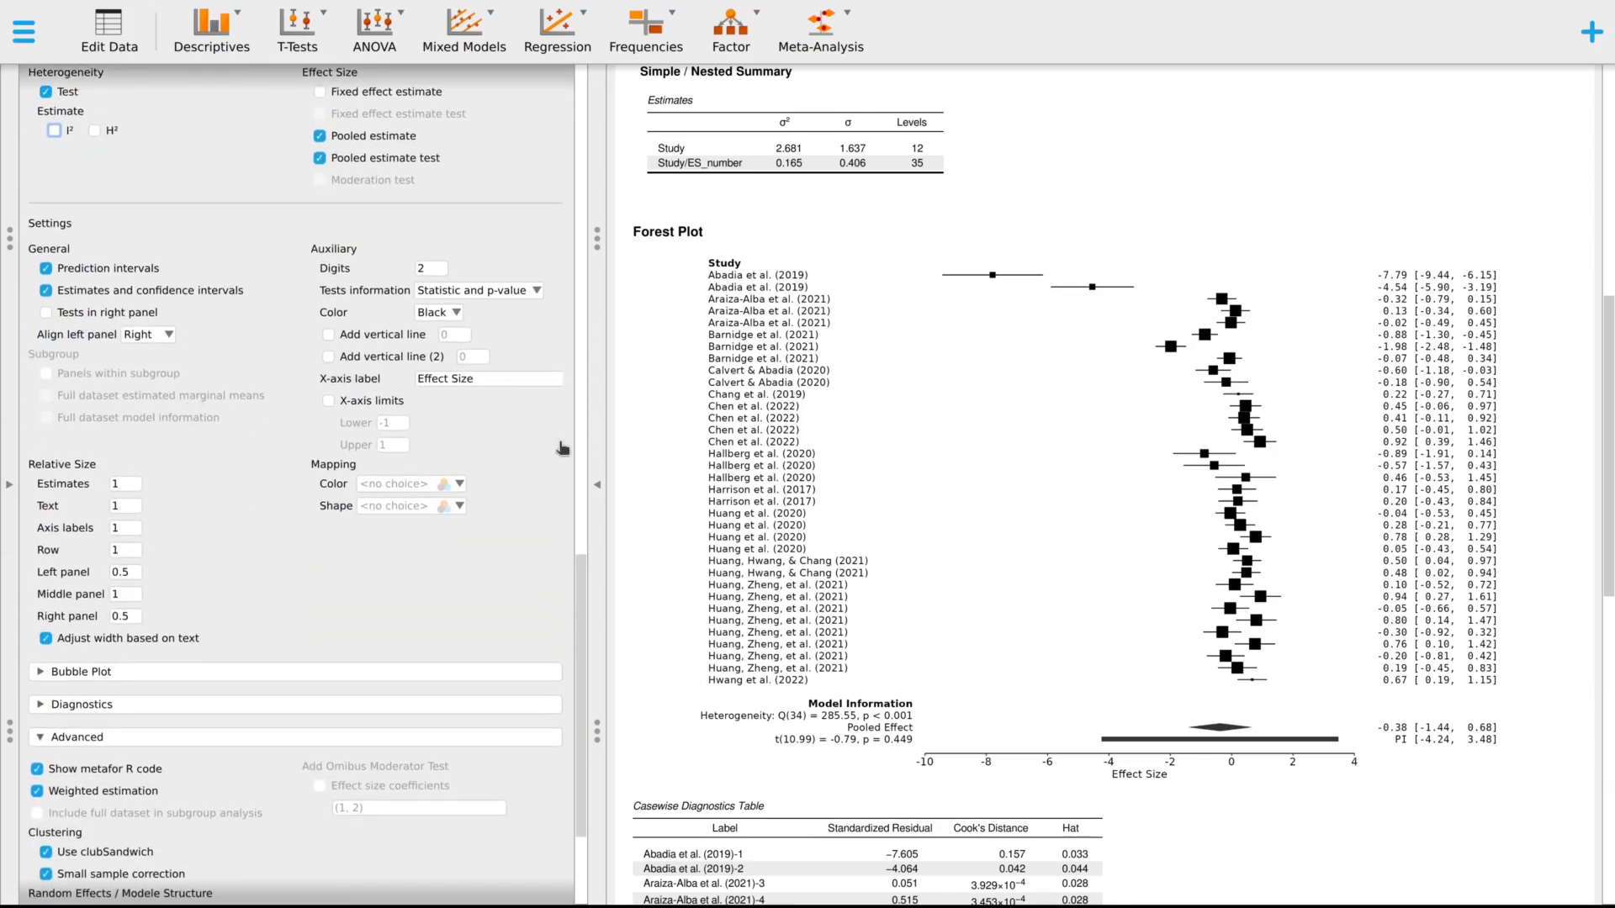
scroll(288, 607, "down", 2)
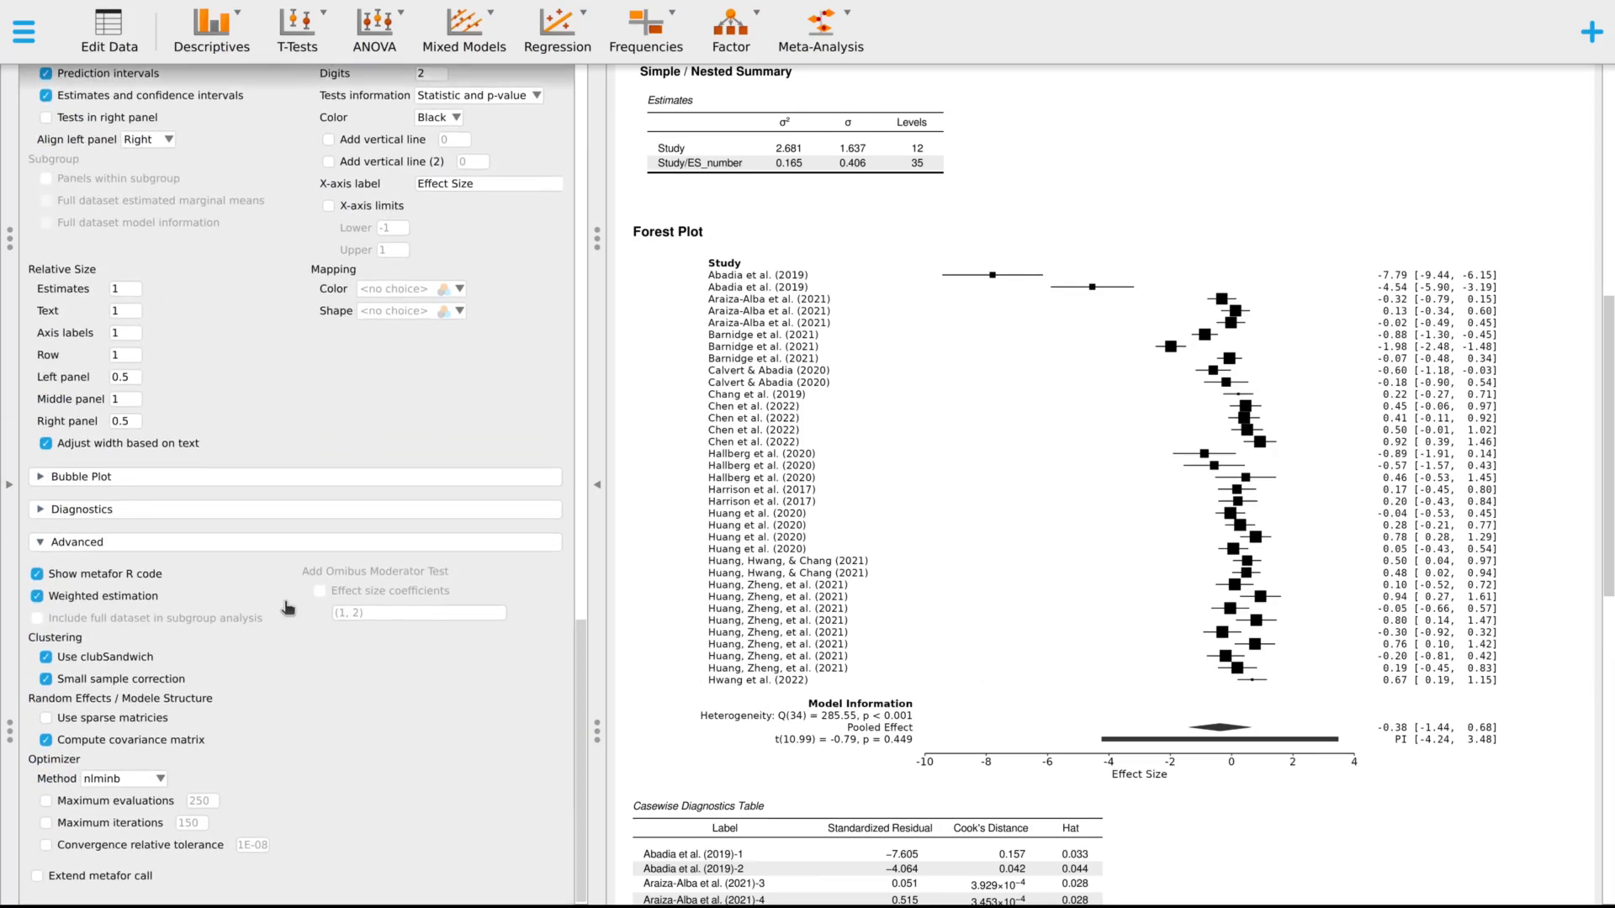
scroll(222, 618, "up", 5)
scroll(222, 618, "up", 12)
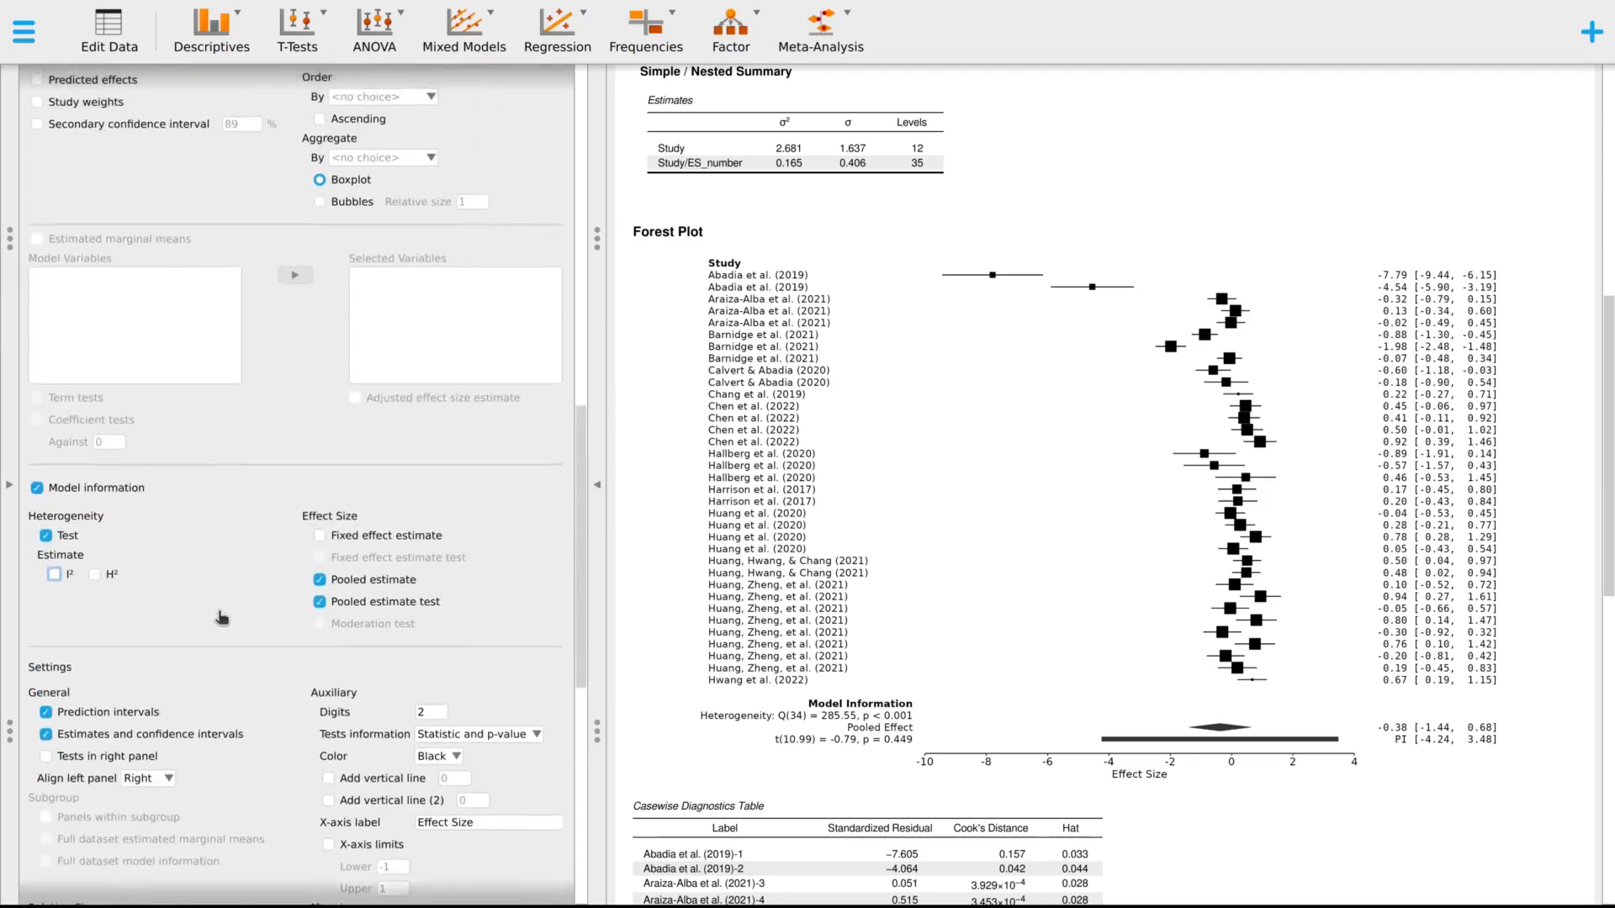
scroll(221, 620, "up", 2)
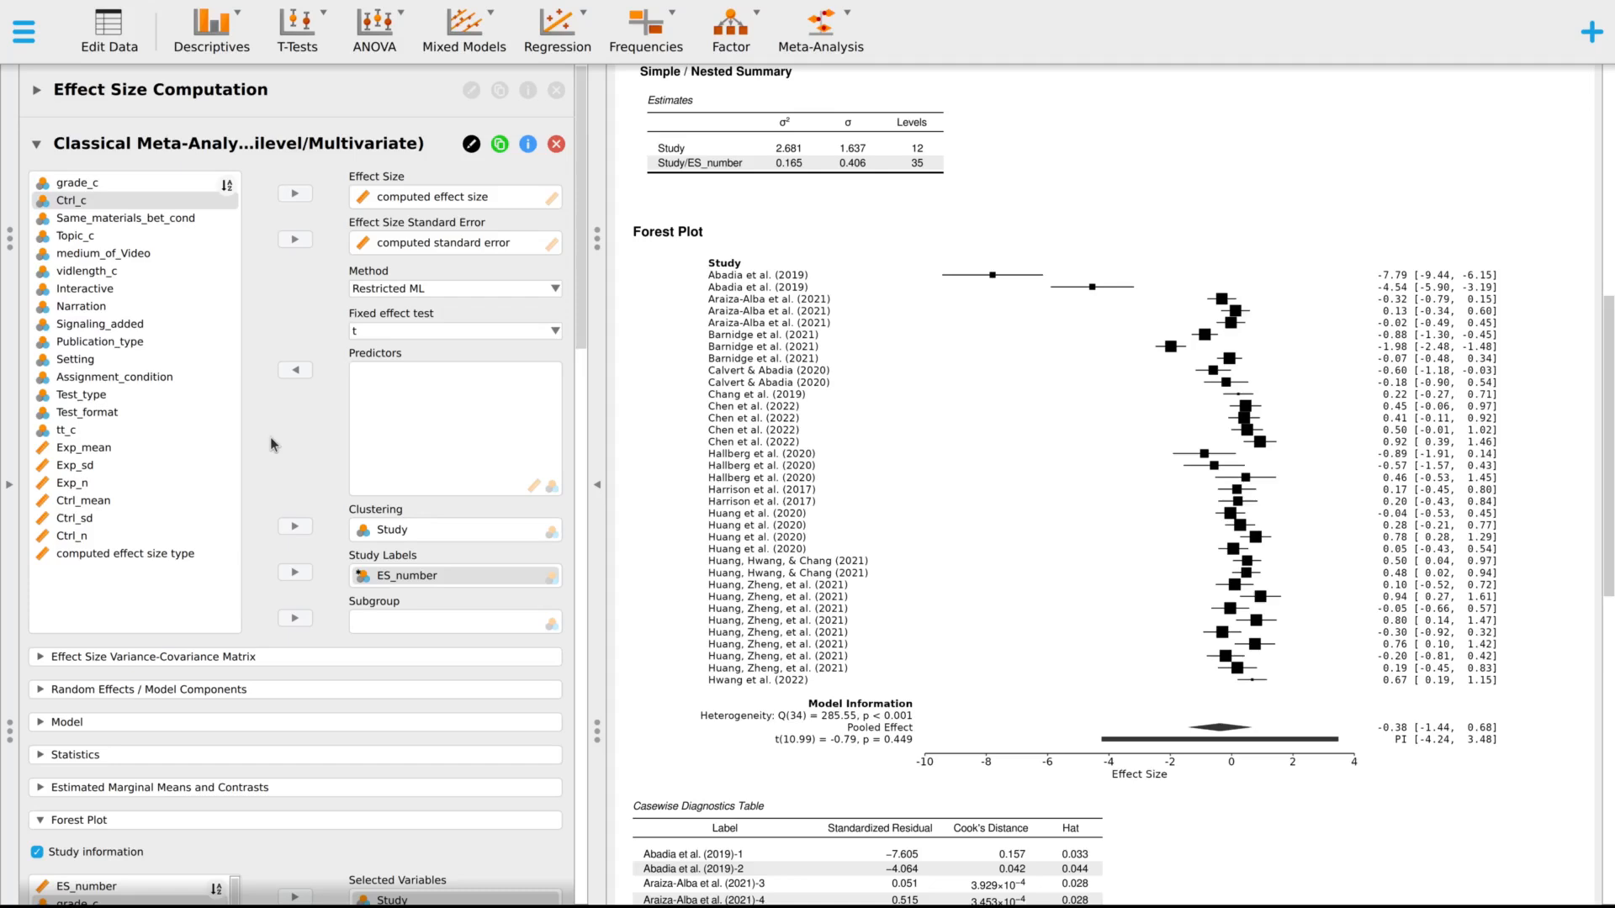
- Add a Funnel Plot analysis using computed effect size as the effect size and computed standard error as its standard error
left_click(828, 32)
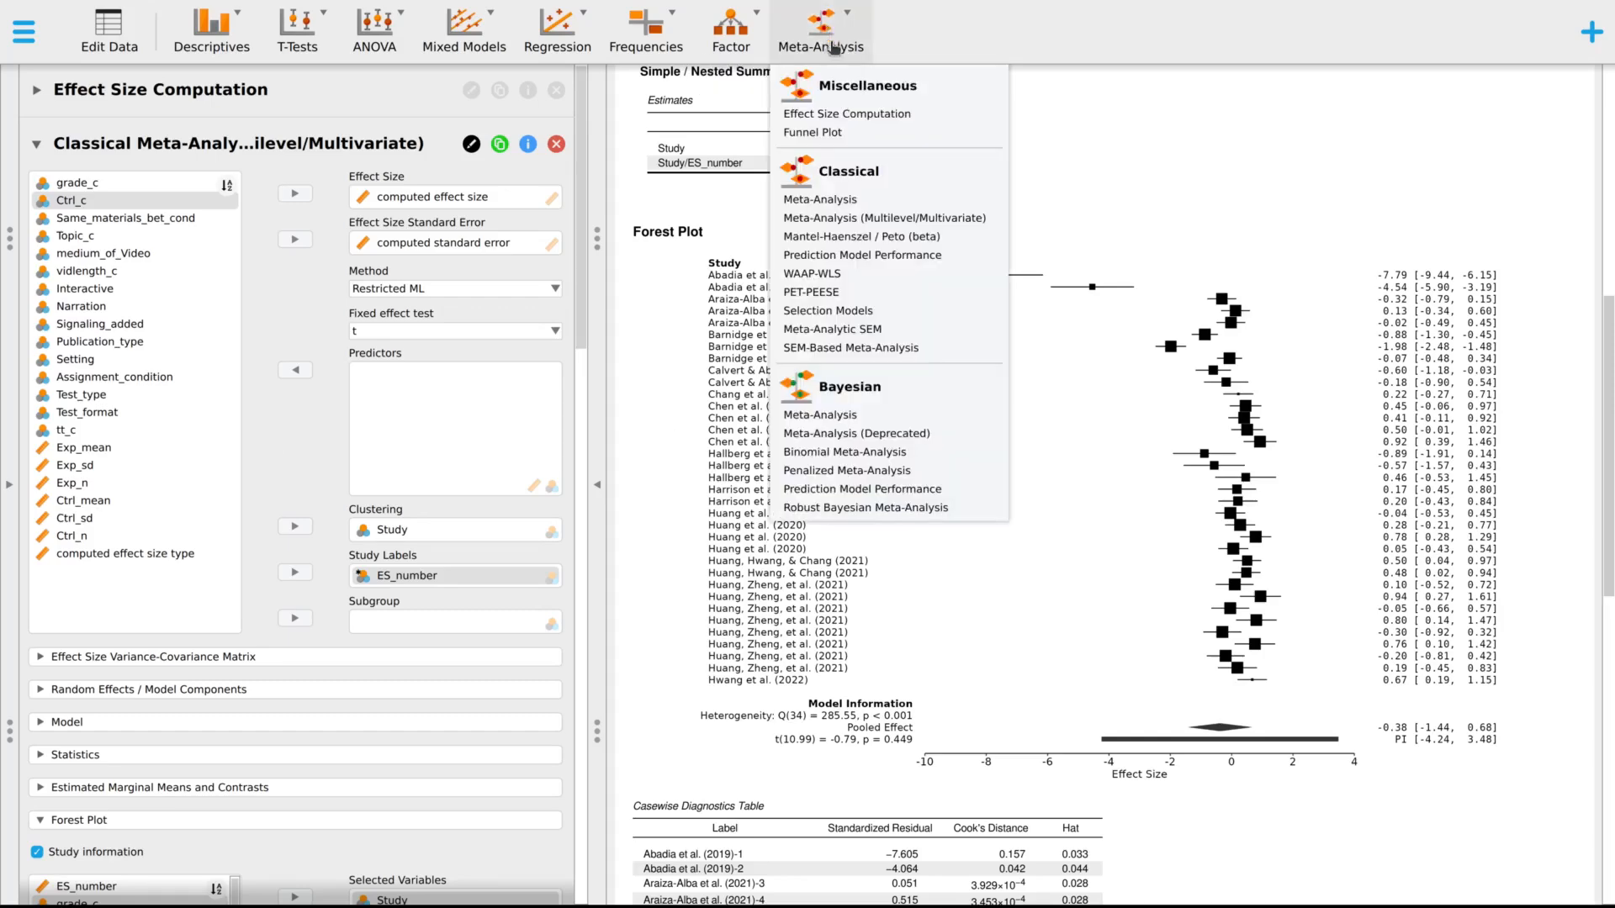
left_click(841, 140)
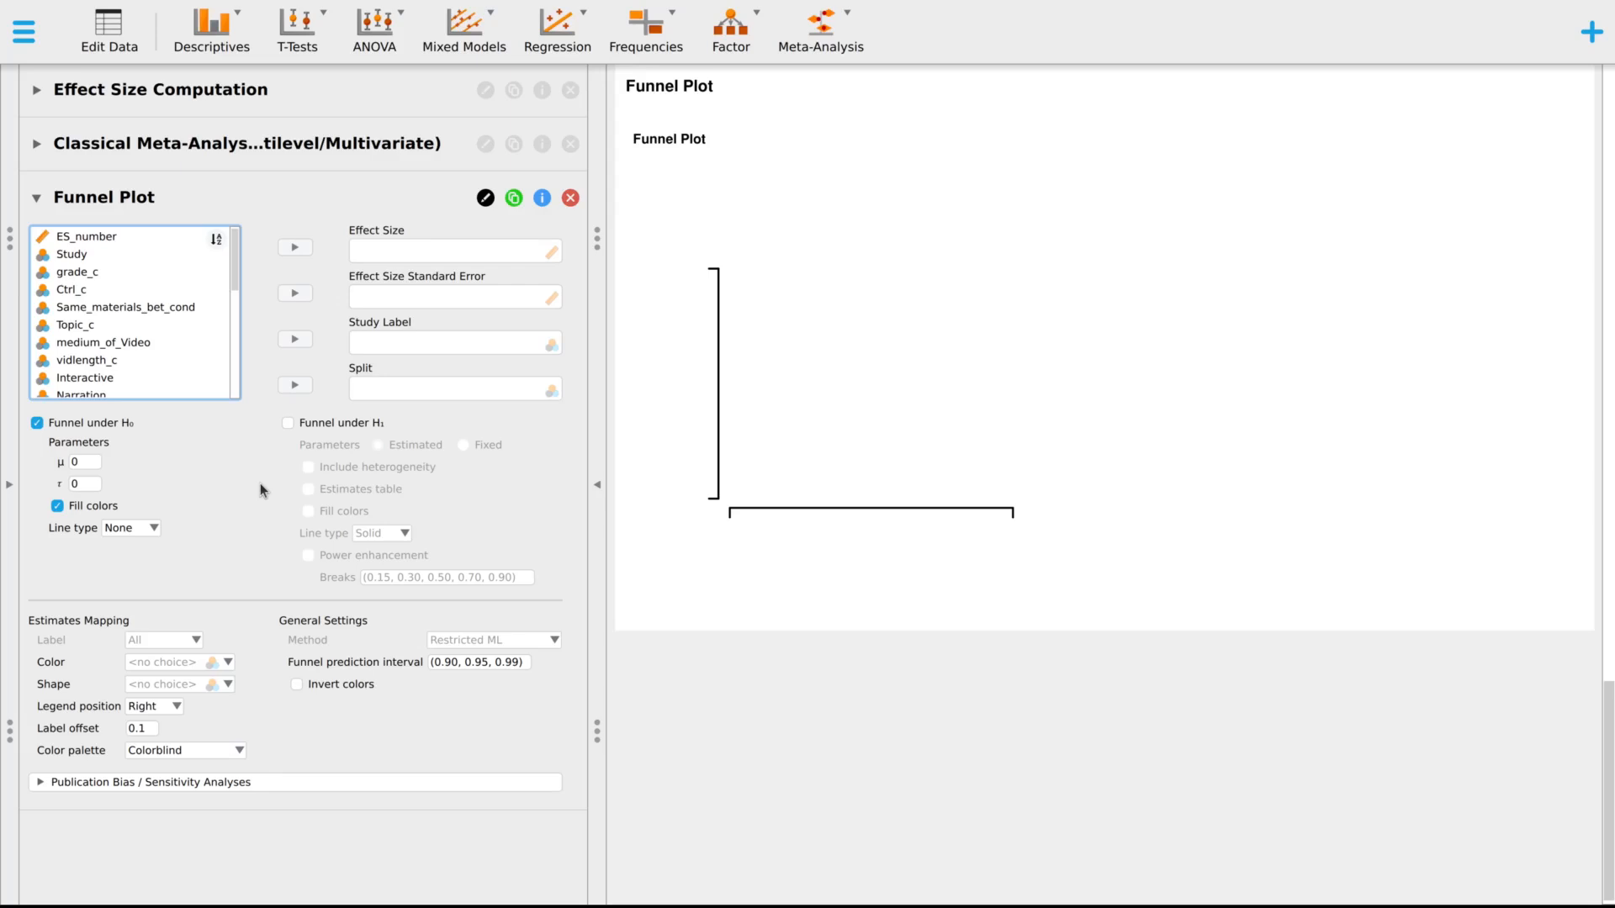
scroll(183, 253, "down", 8)
left_click(164, 352)
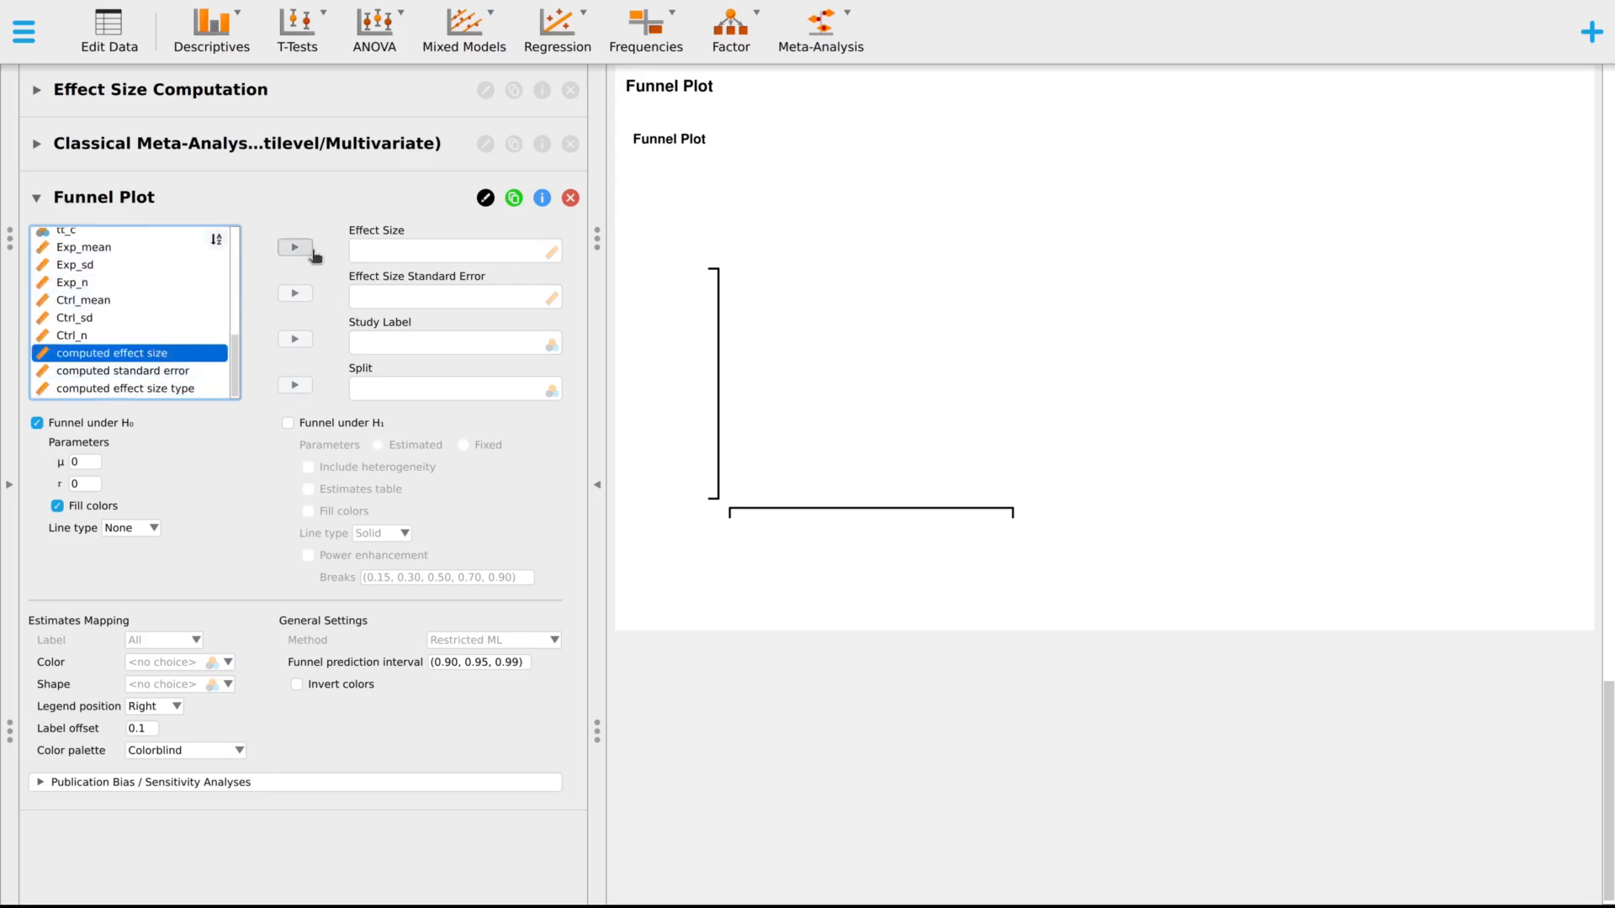
left_click(294, 247)
left_click(295, 293)
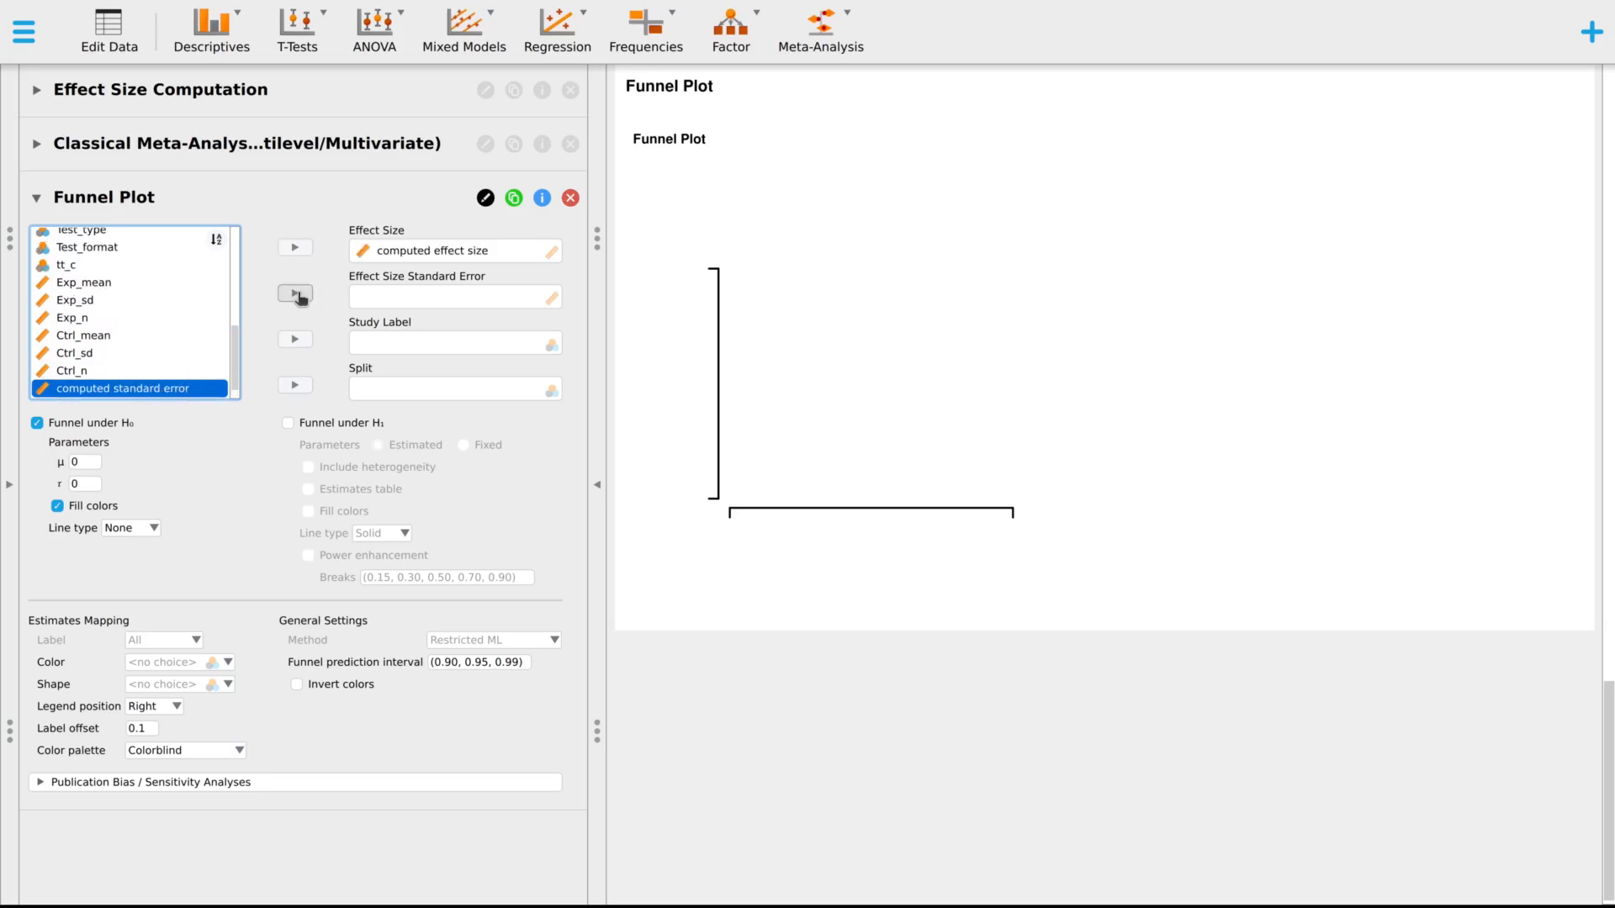
- Label the funnel plot's effect sizes by Study
scroll(154, 313, "up", 8)
left_click(149, 254)
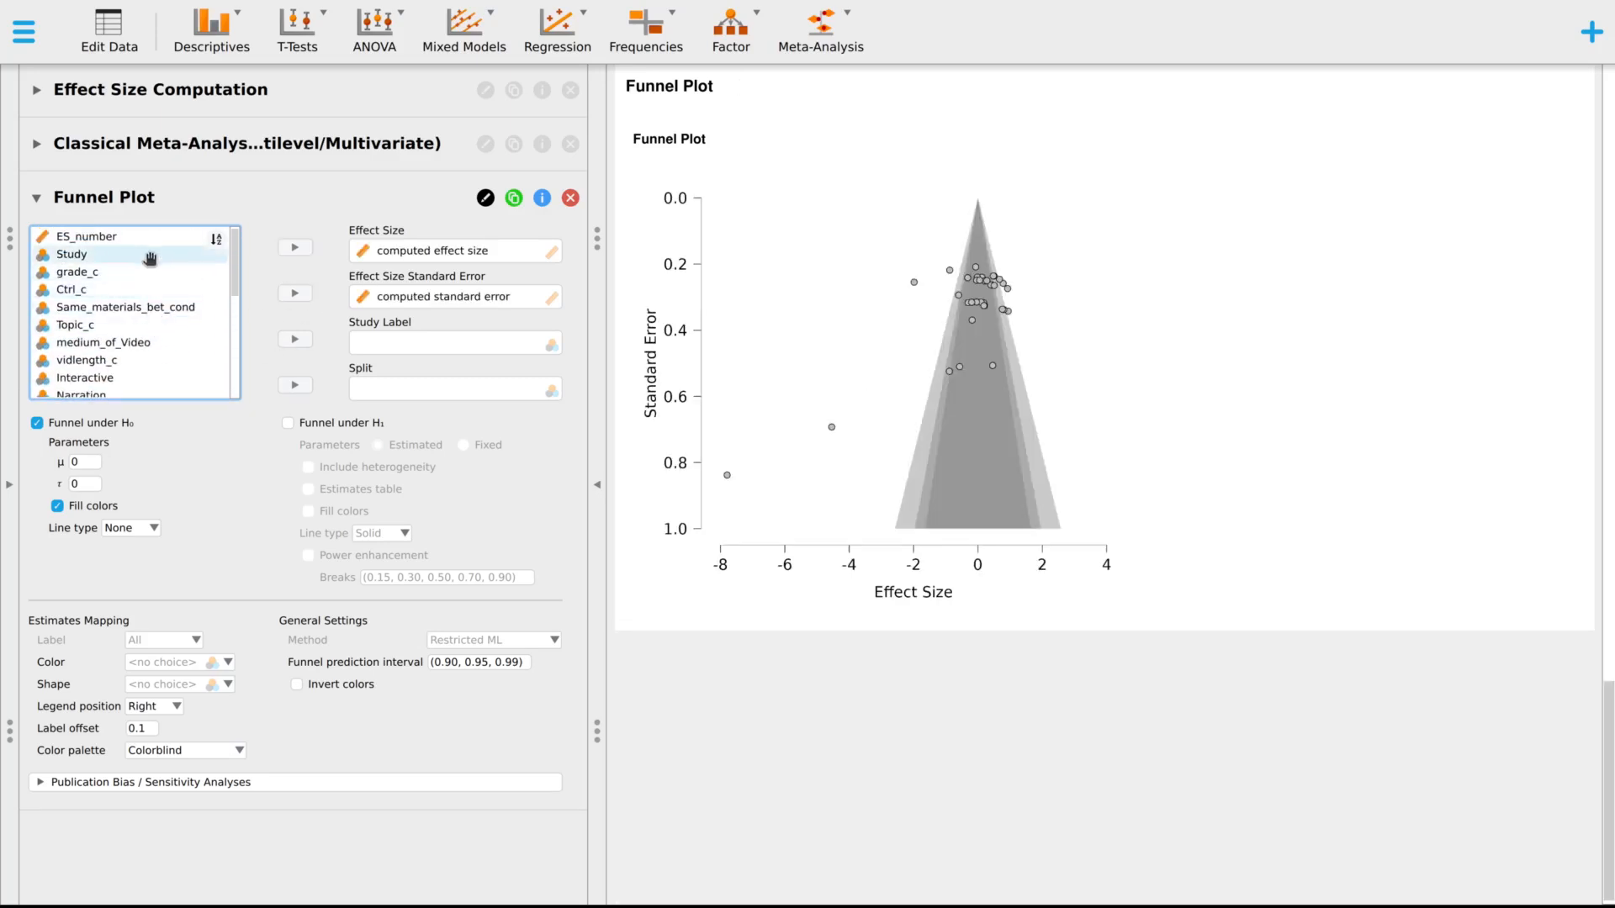
left_click(295, 339)
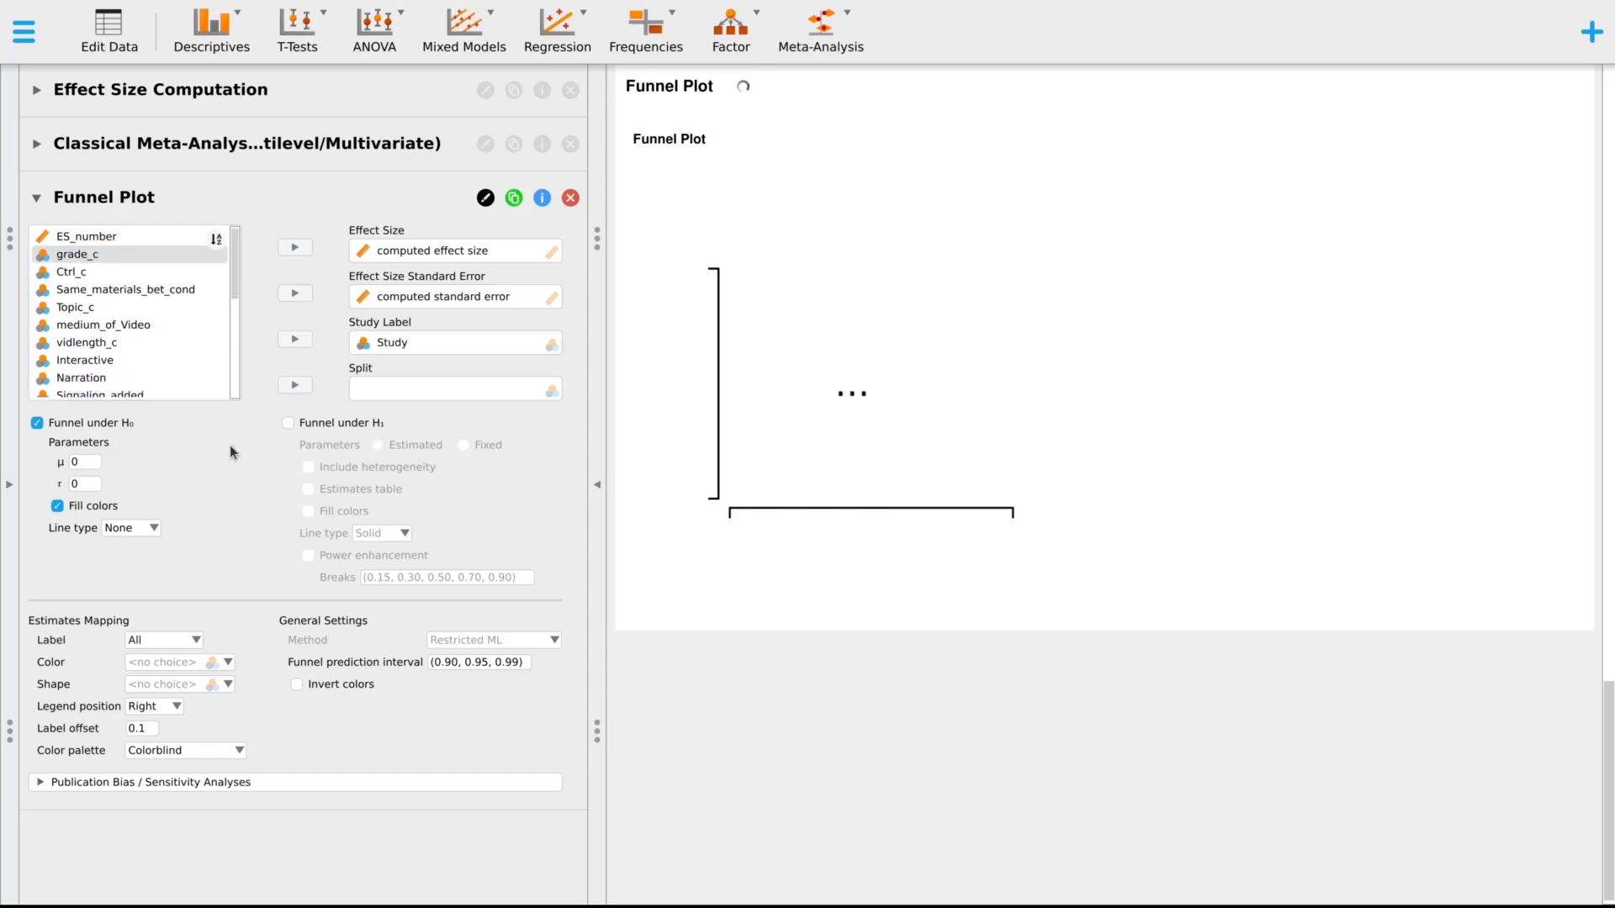
- Remove Study from the funnel plot's study label
left_click(423, 345)
left_click(399, 345)
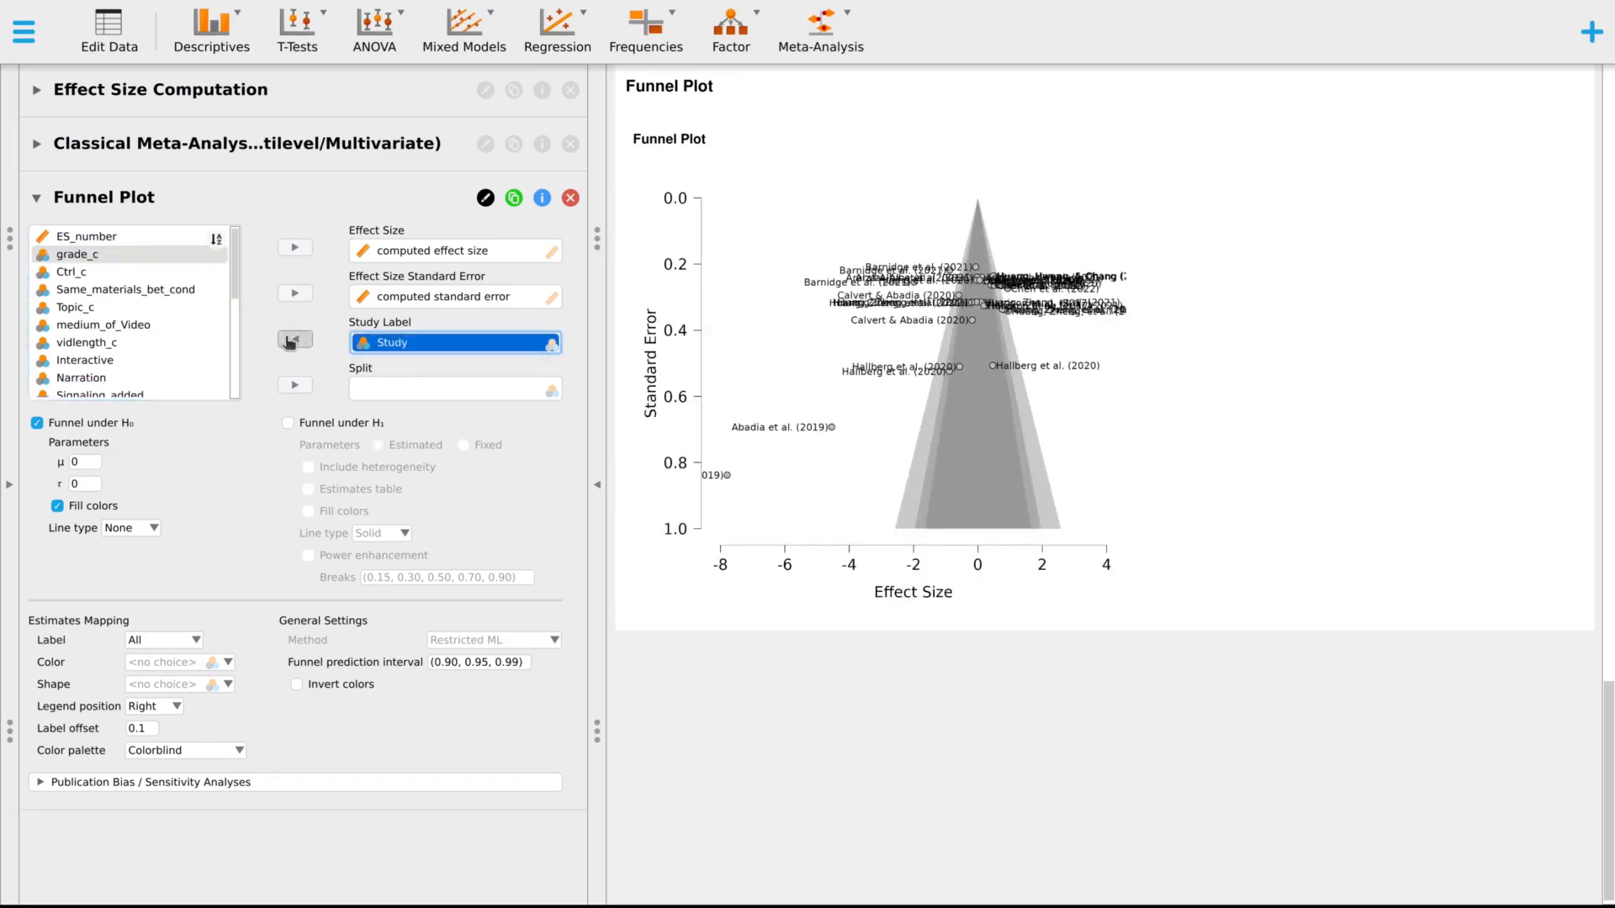
left_click(295, 339)
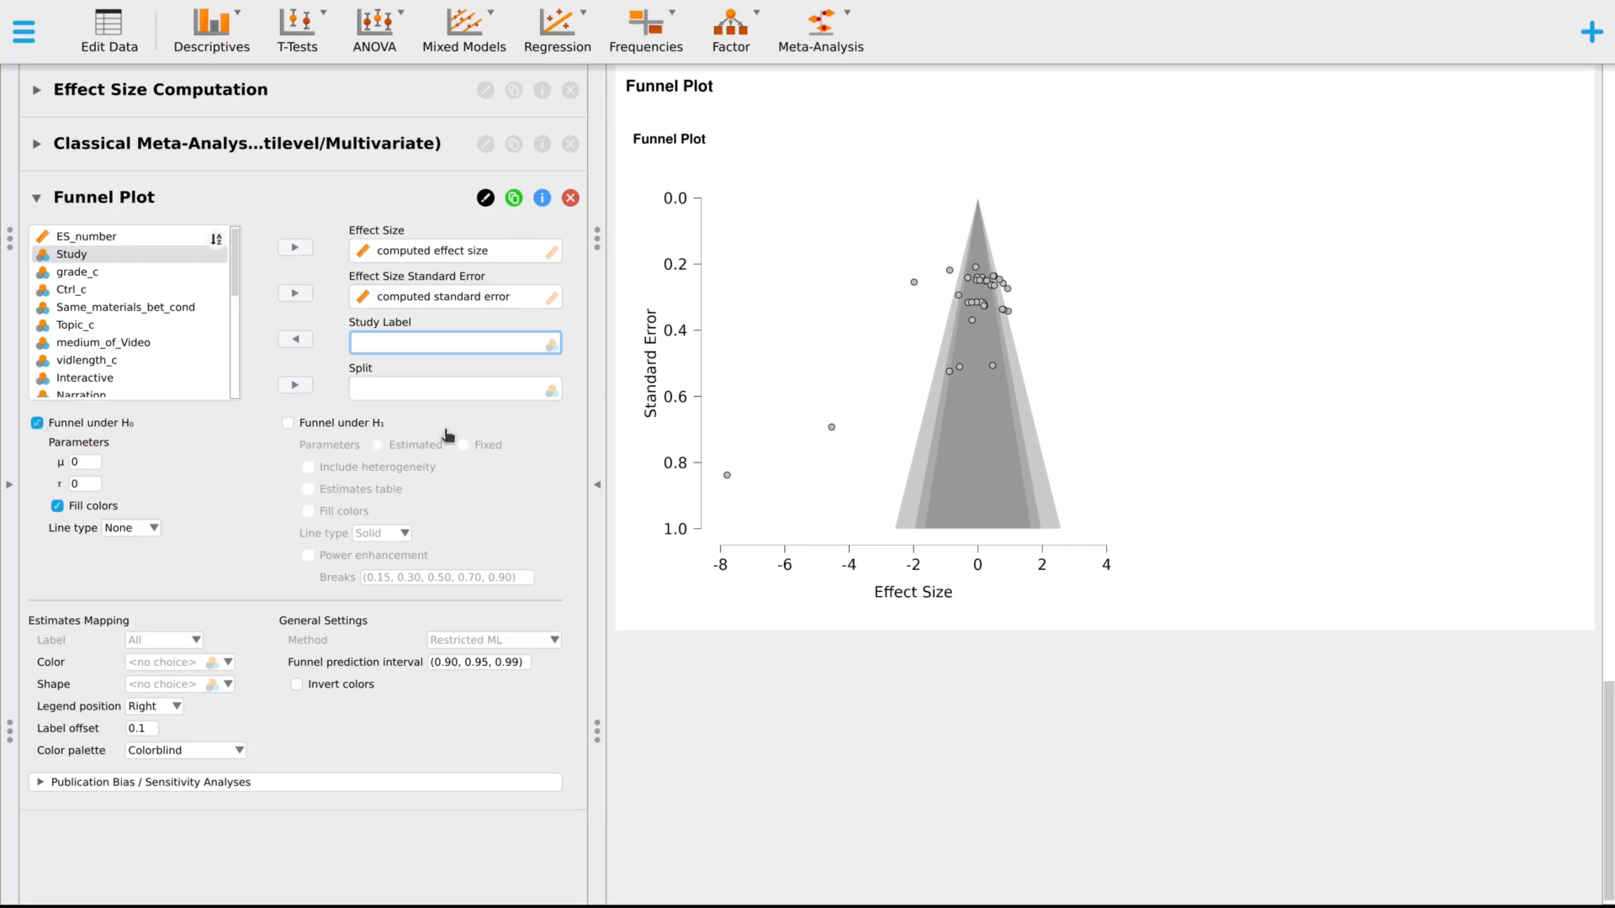
- Enable the funnel under H₁, disable the funnel under H₀, and expand the publication bias and sensitivity analyses options
left_click(287, 423)
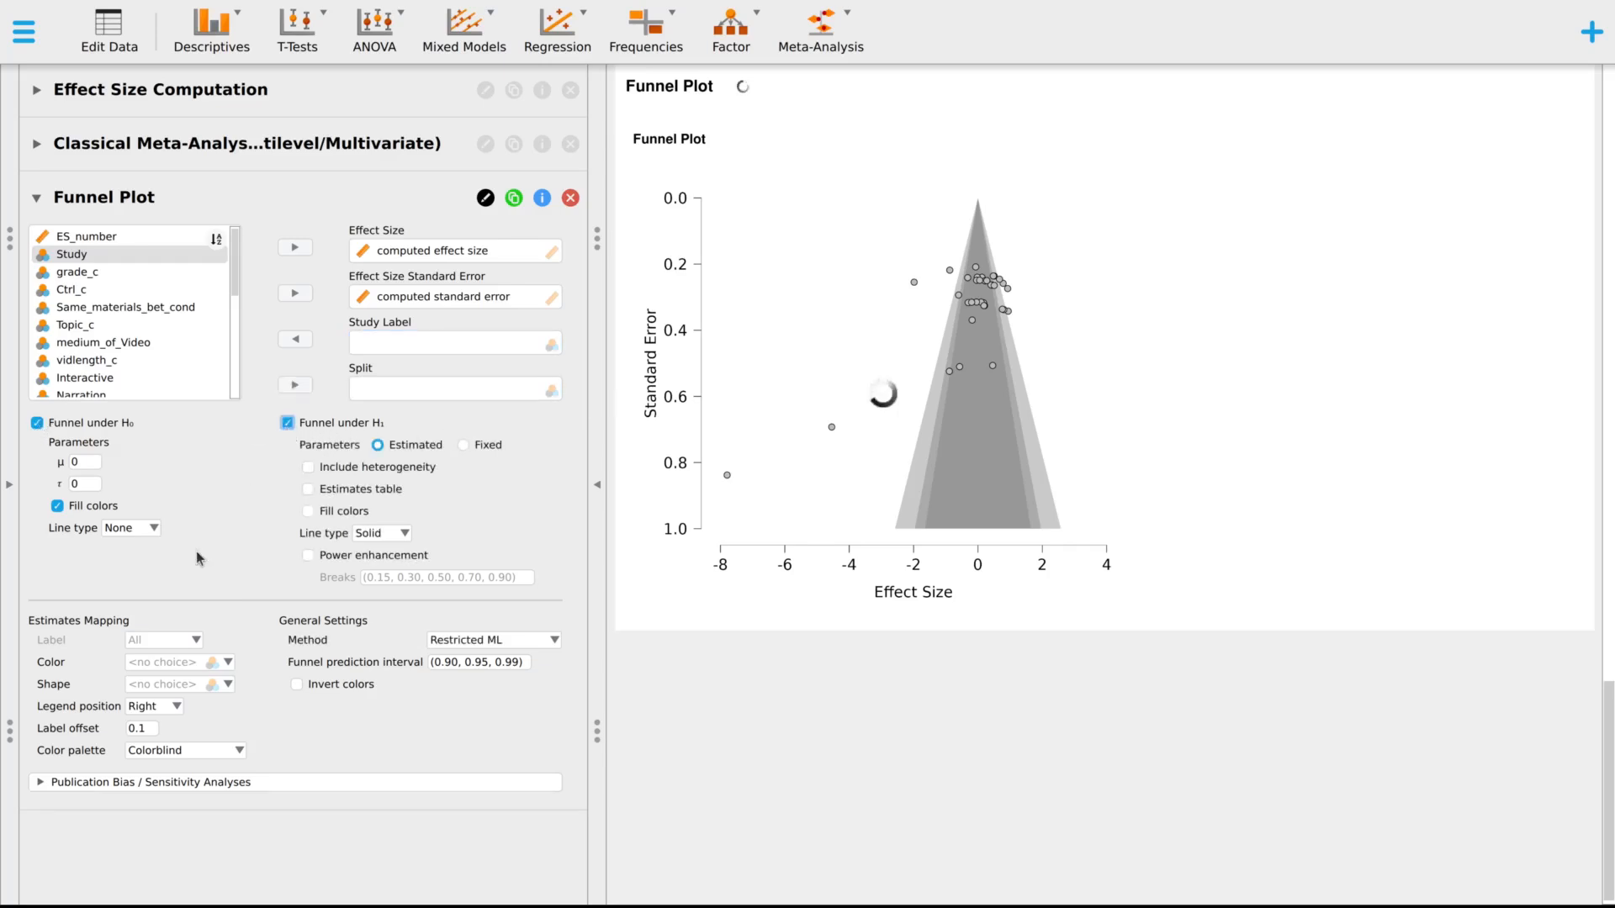
left_click(38, 424)
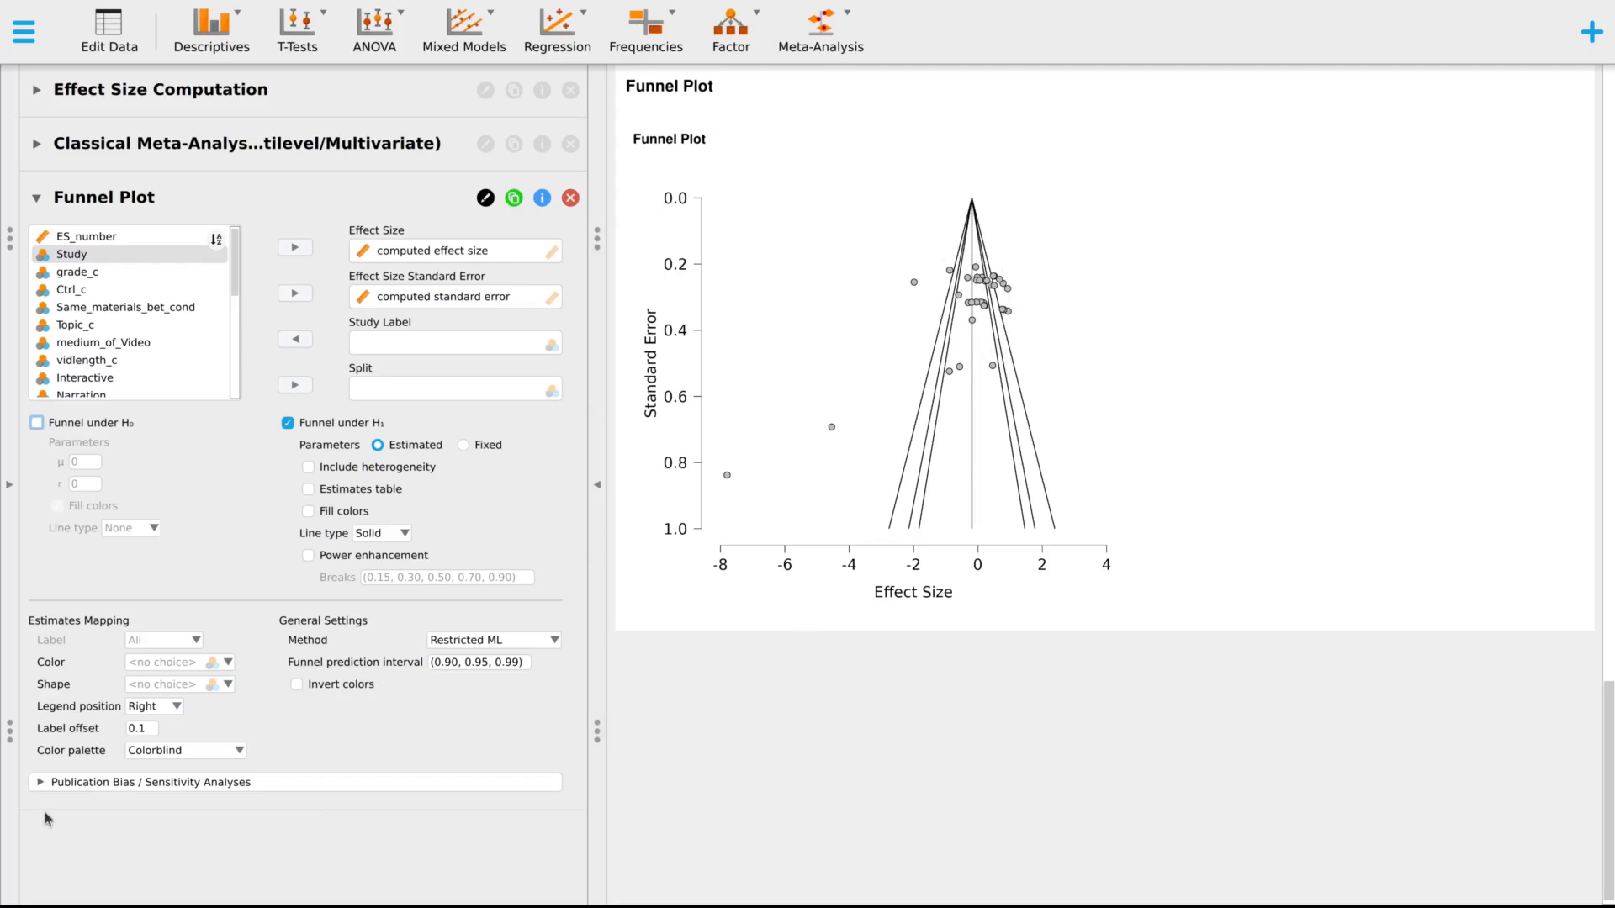
left_click(41, 783)
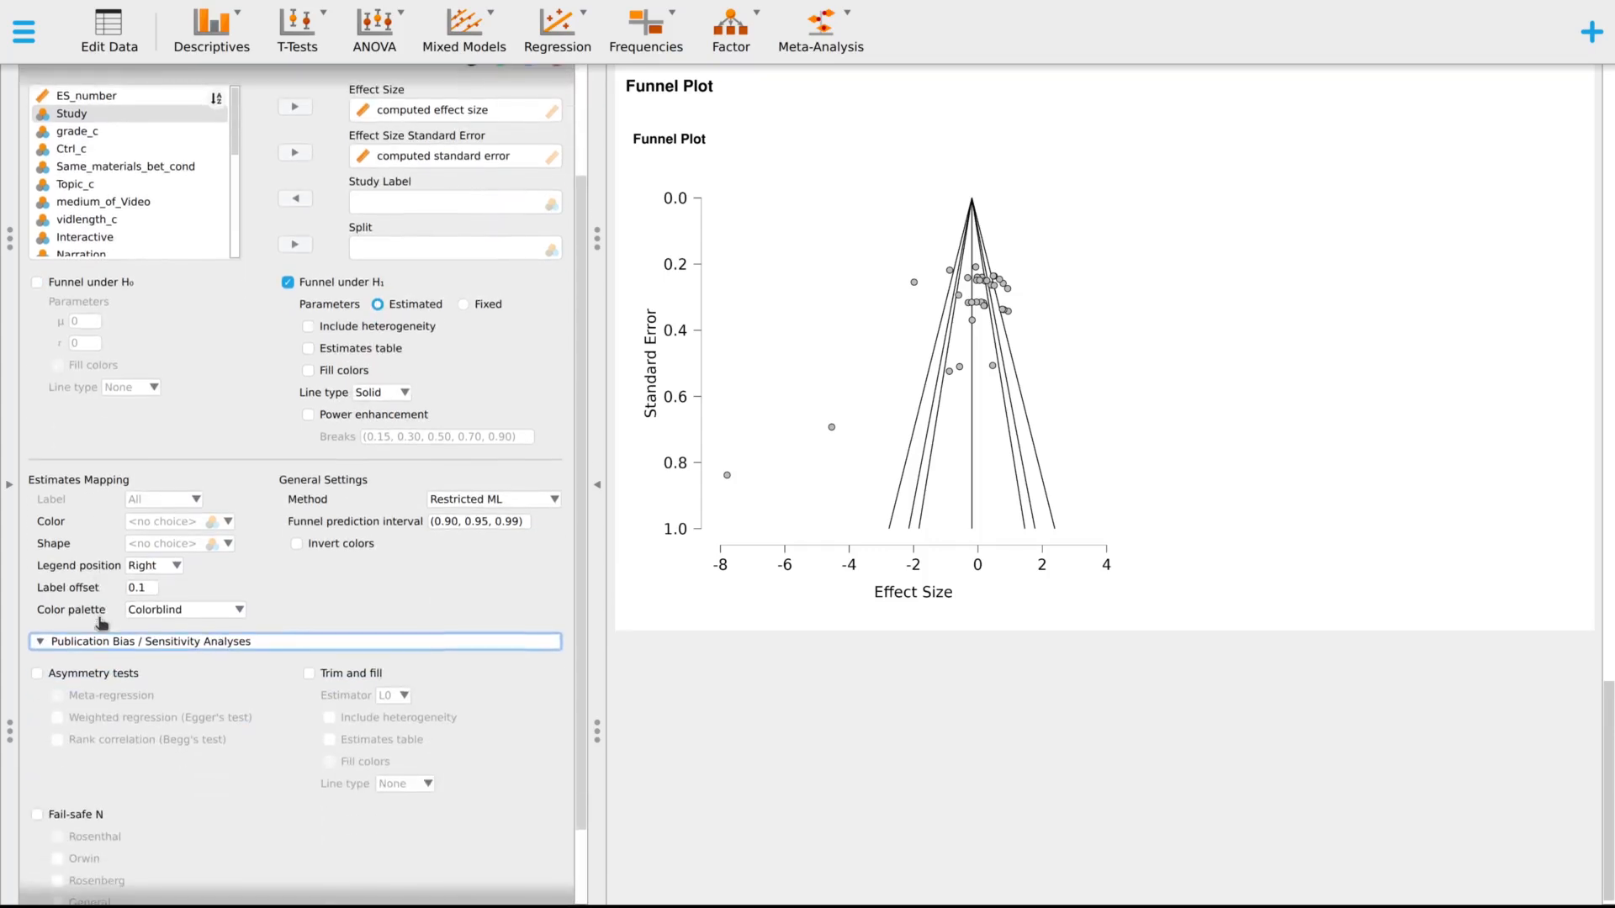
scroll(216, 669, "down", 2)
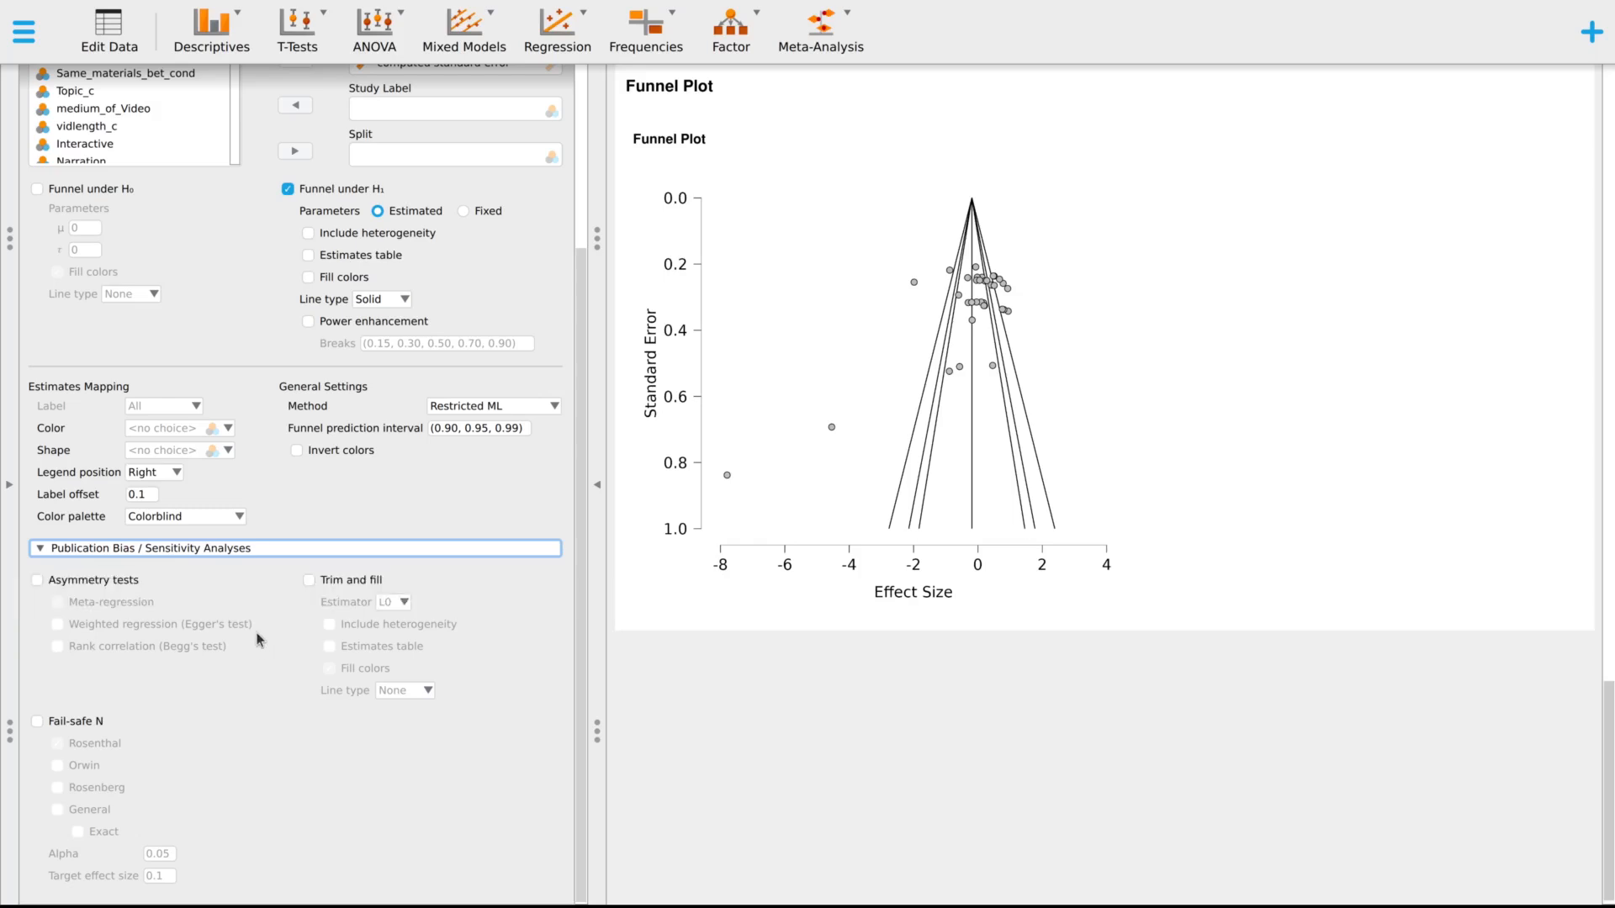
- Look over the funnel plot's publication bias and sensitivity analysis options, and leave that section collapsed
left_click(262, 547)
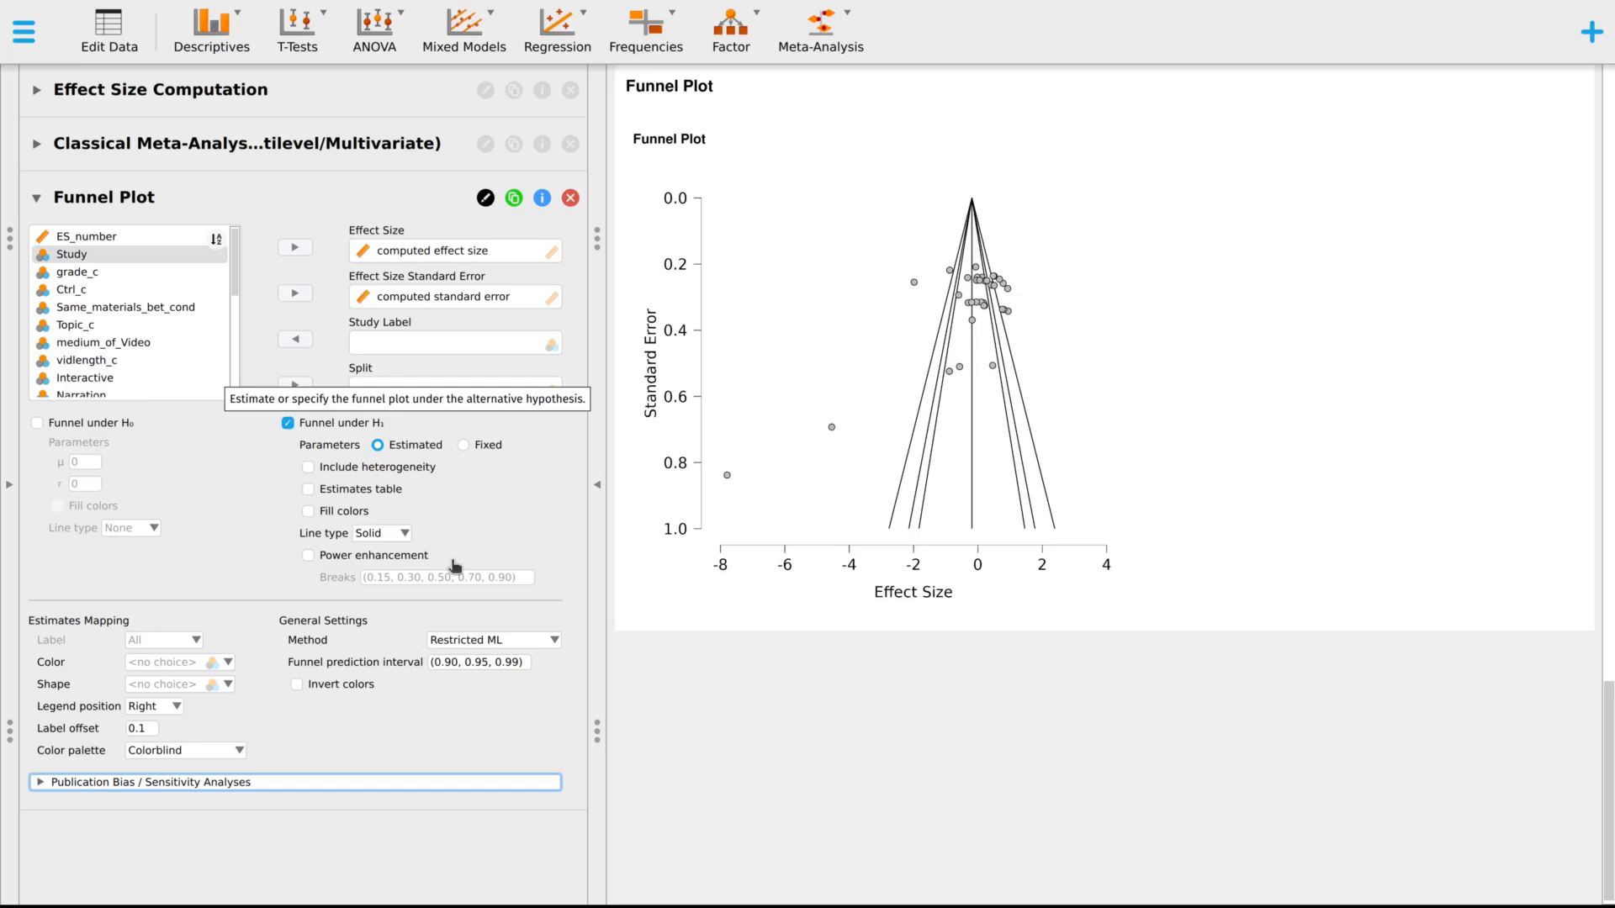
left_click(290, 783)
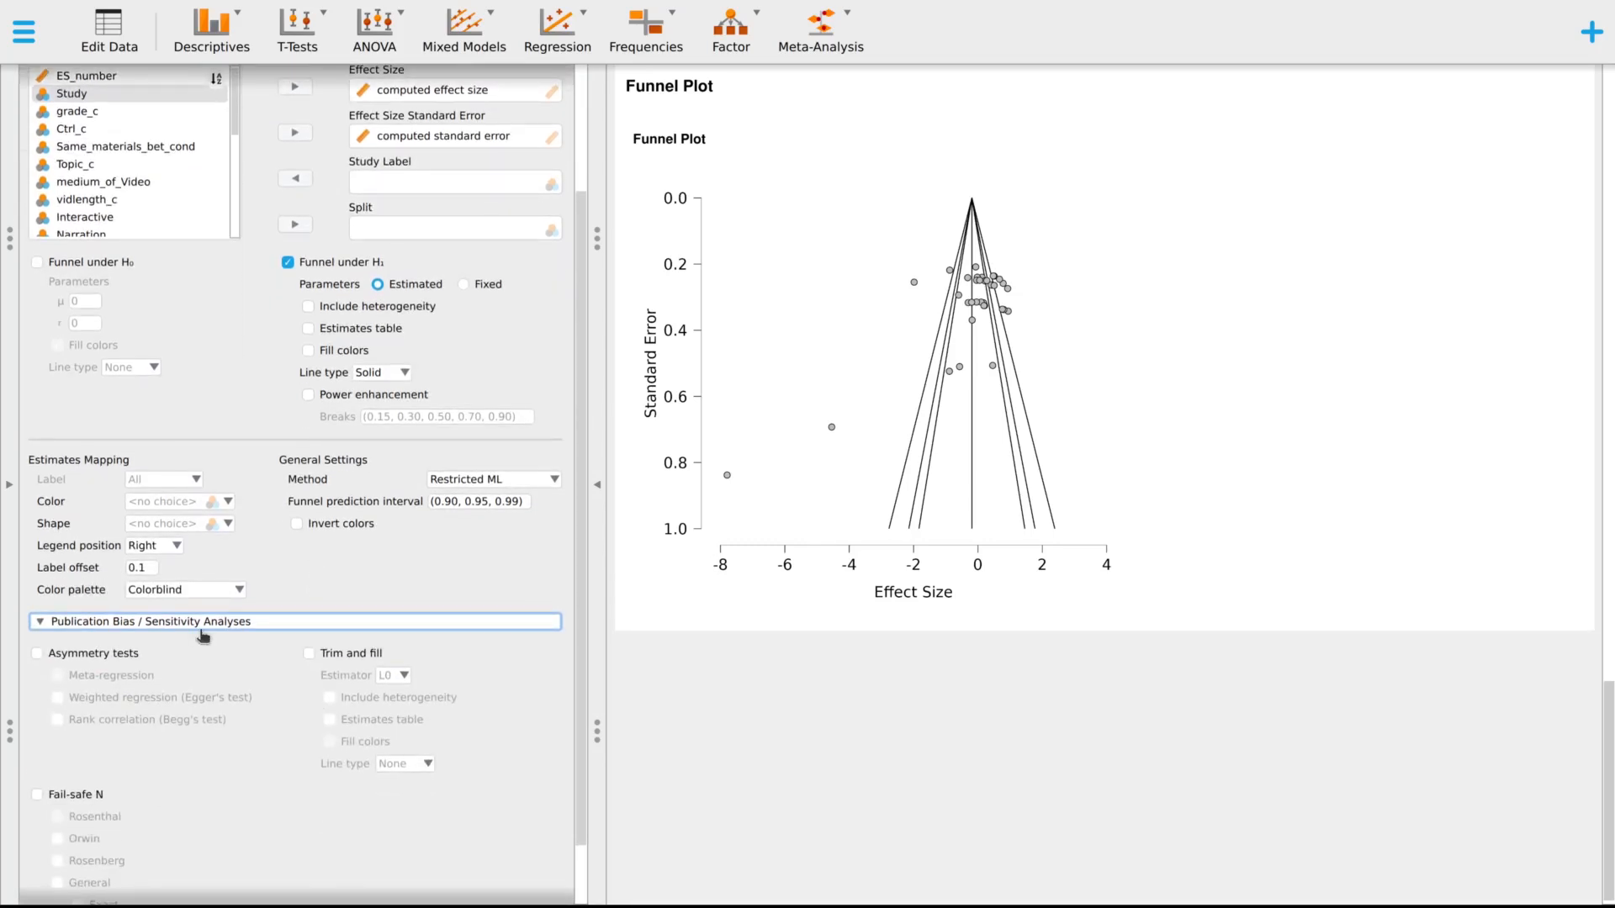
left_click(200, 622)
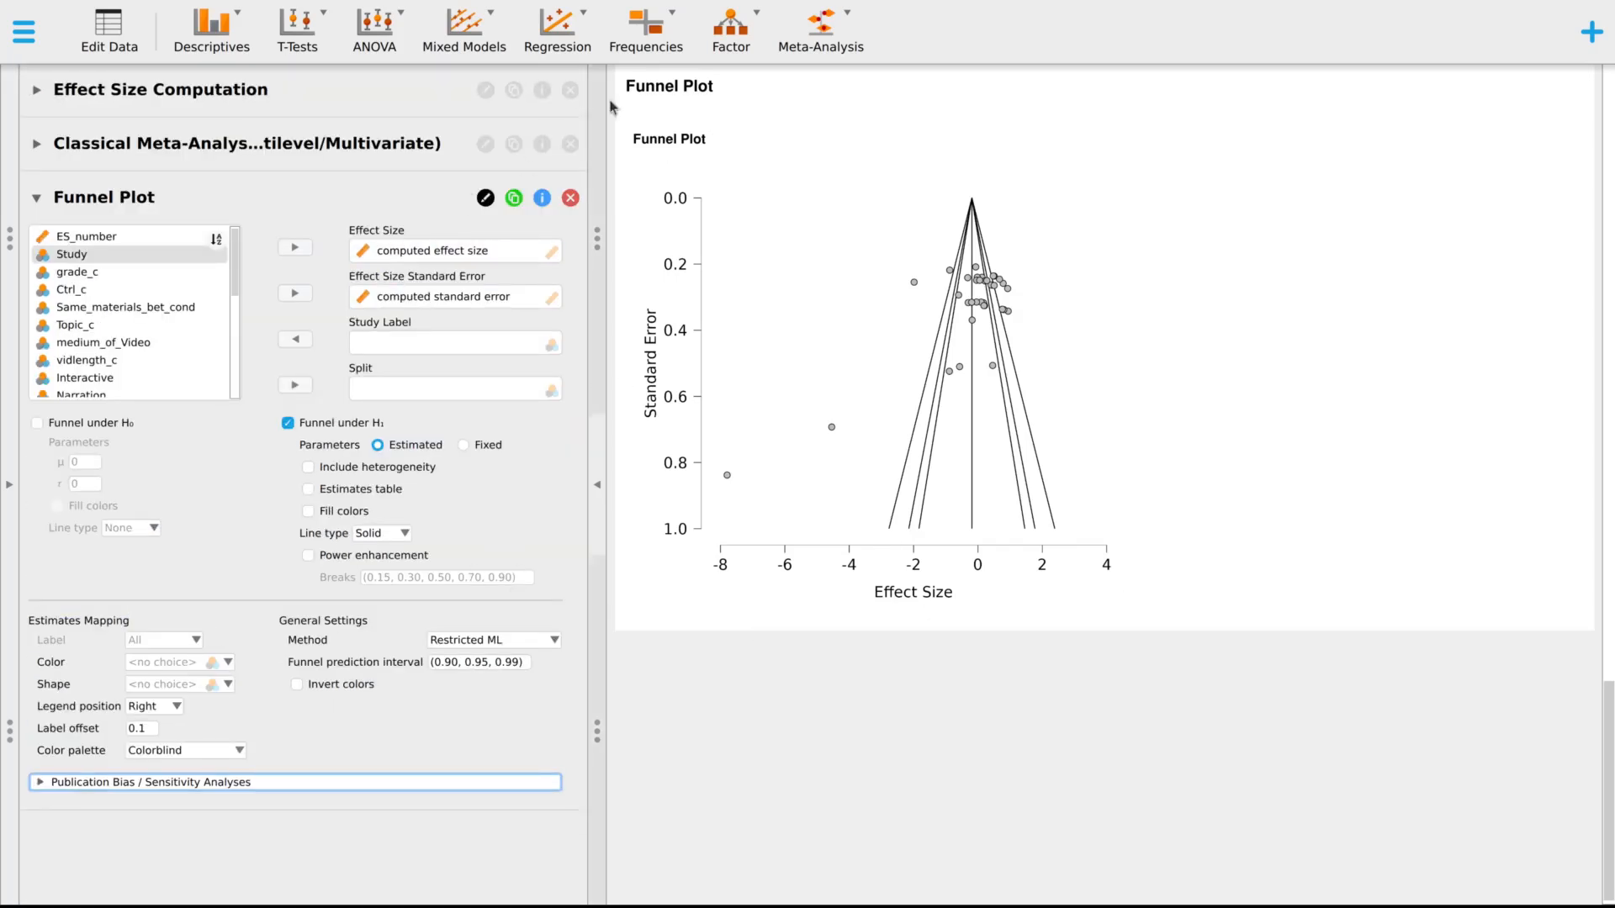
- Review the model summary, nested random effects, forest plot, casewise diagnostics and funnel plot in the results, and collapse the Funnel Plot analysis settings
scroll(782, 306, "up", 10)
scroll(805, 379, "down", 5)
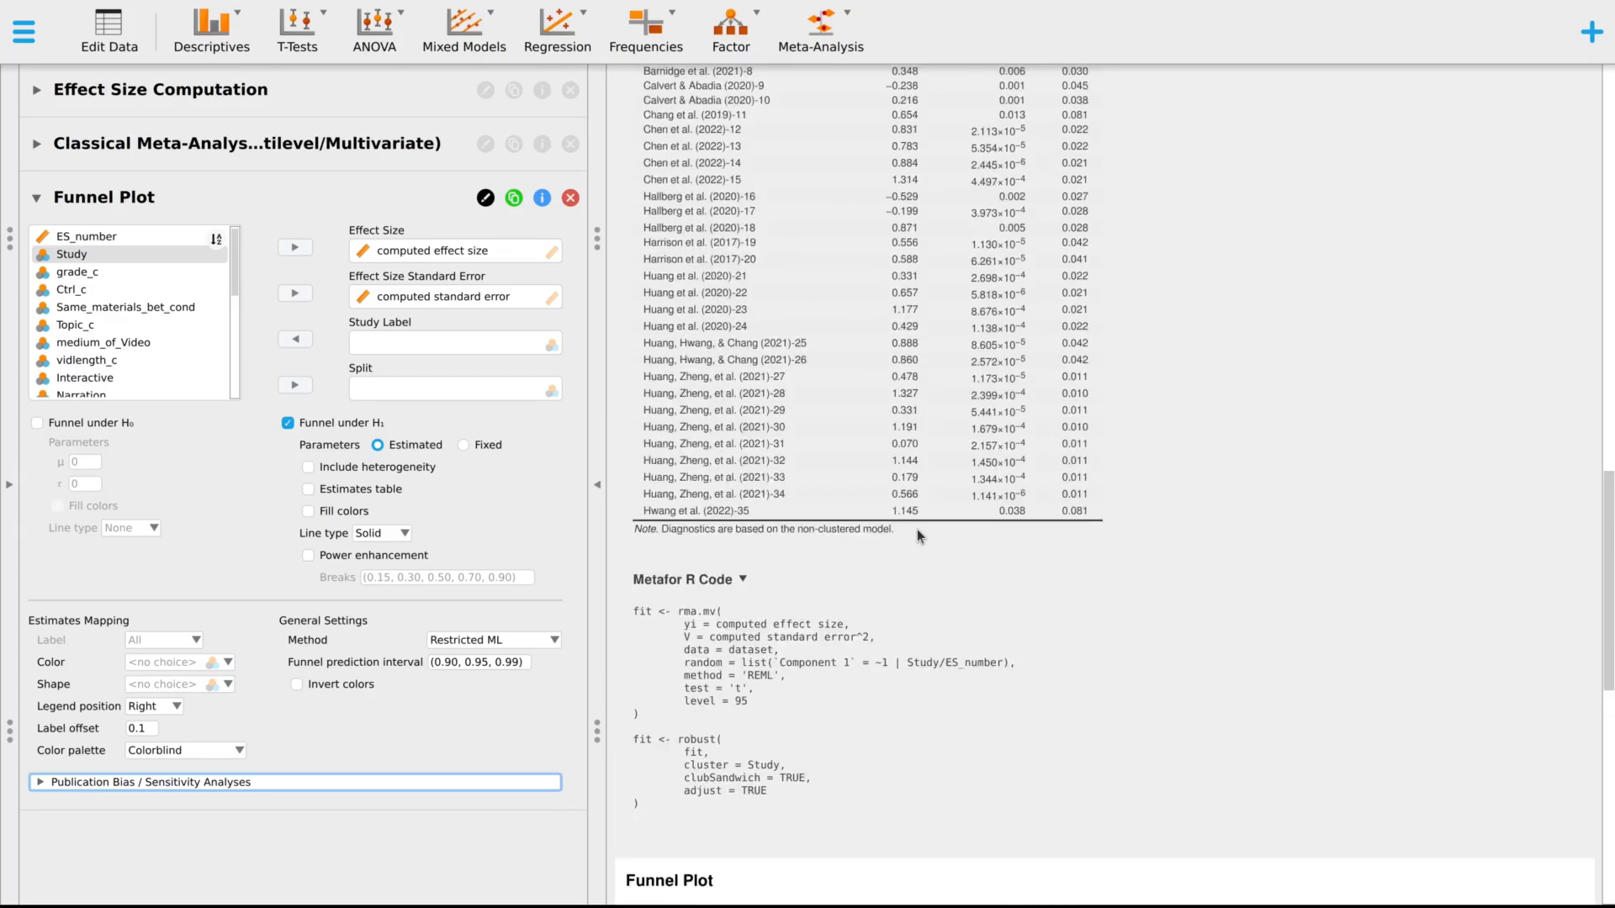
scroll(918, 531, "down", 4)
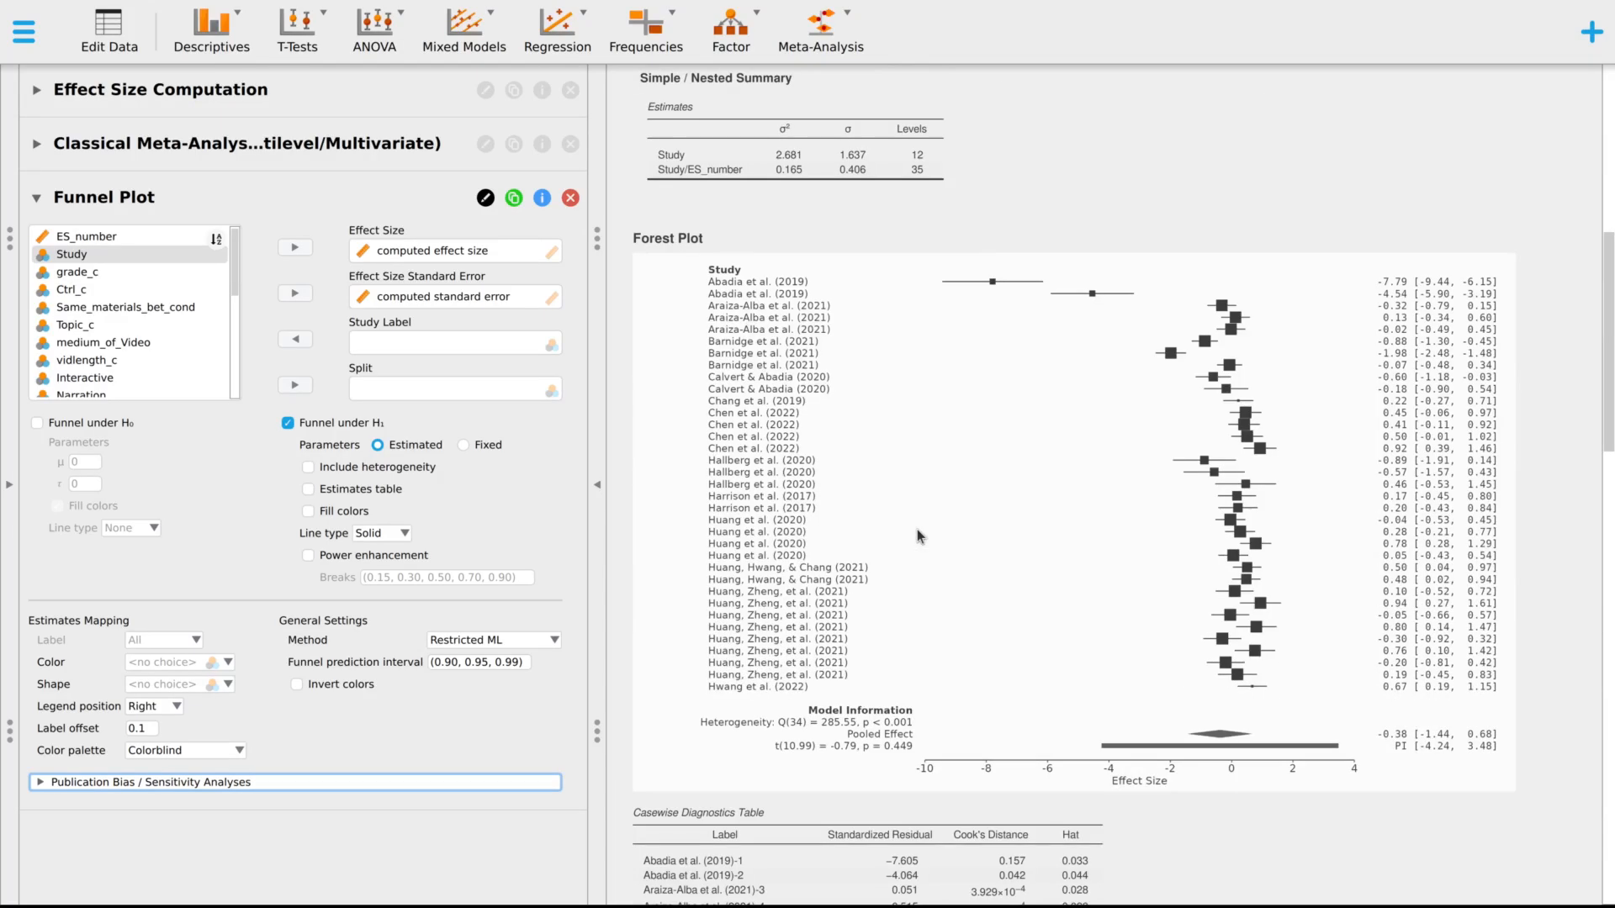
scroll(917, 531, "up", 4)
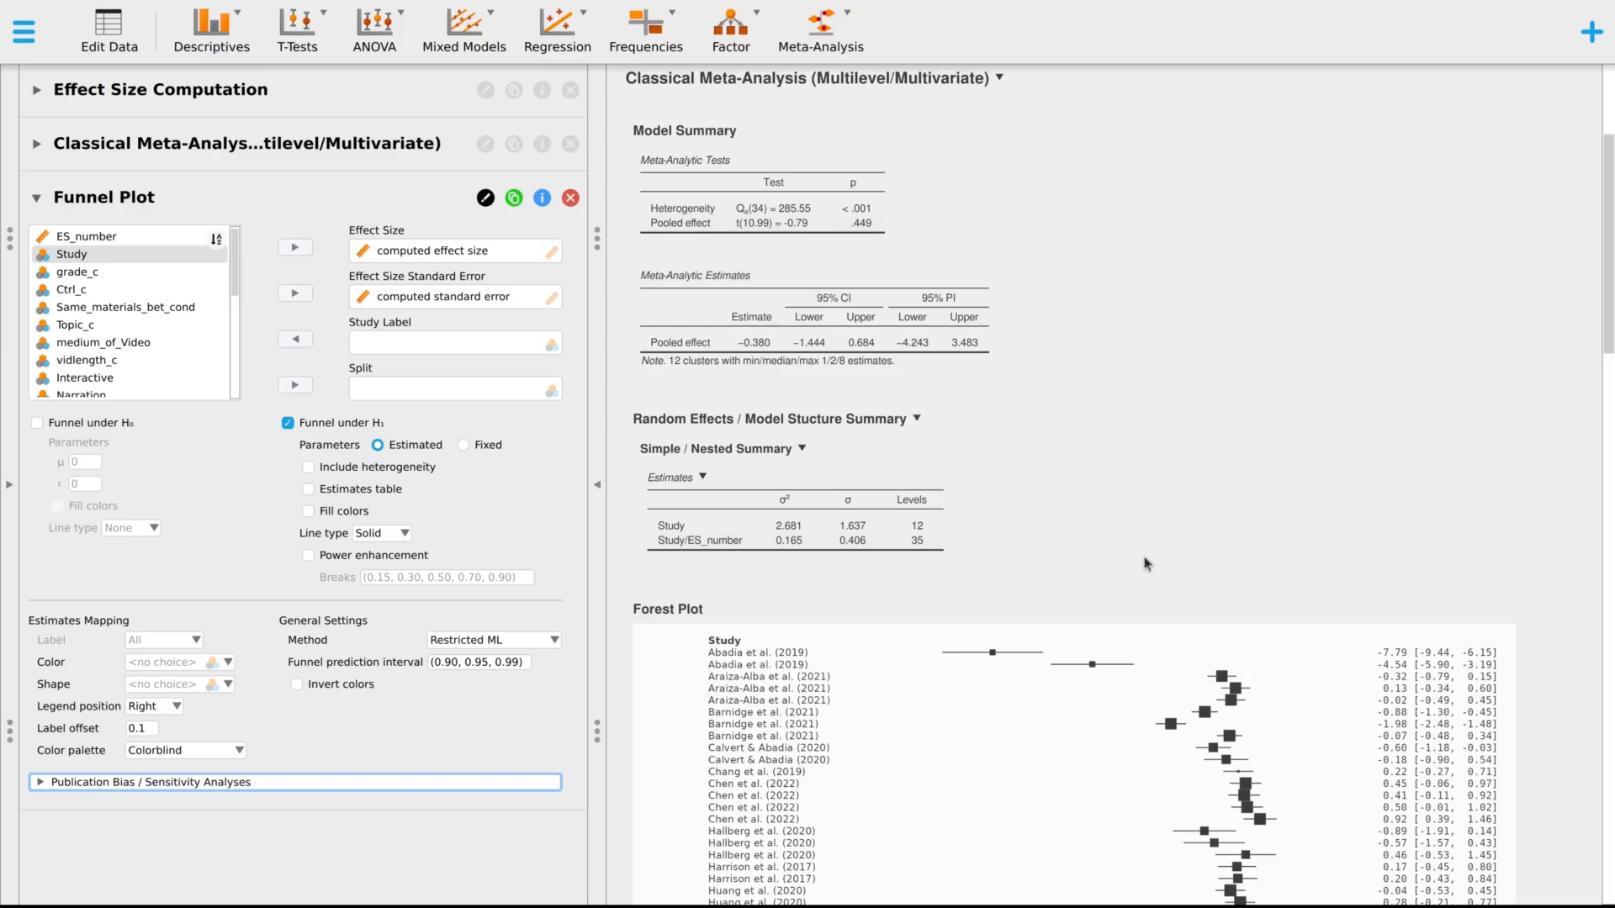
scroll(1153, 538, "down", 7)
scroll(1144, 568, "down", 3)
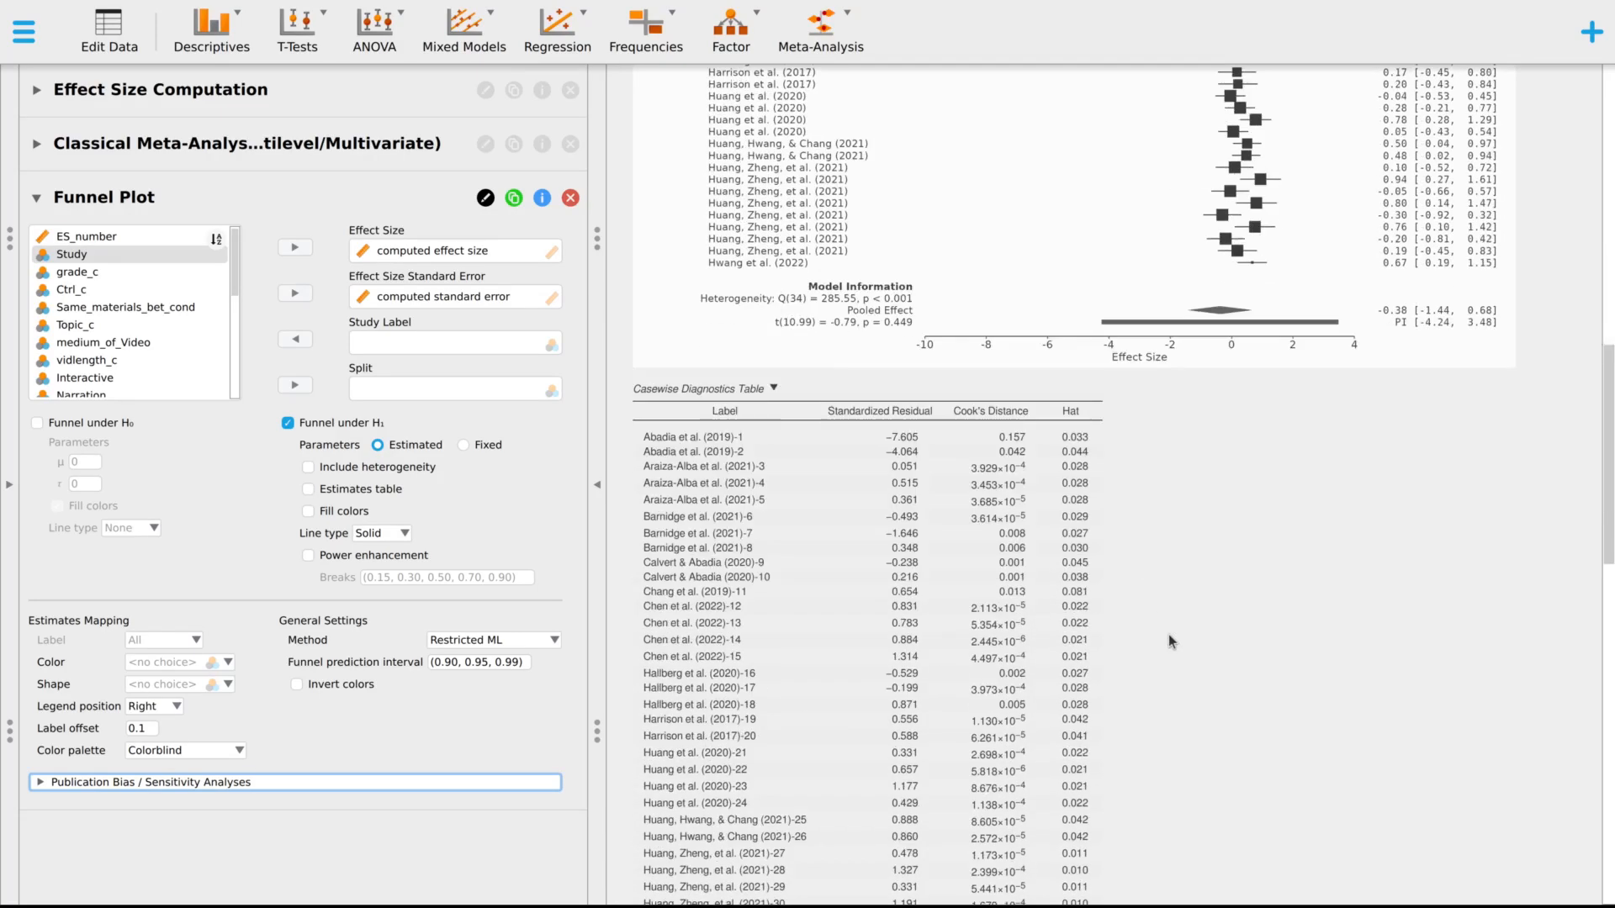
scroll(1170, 638, "down", 20)
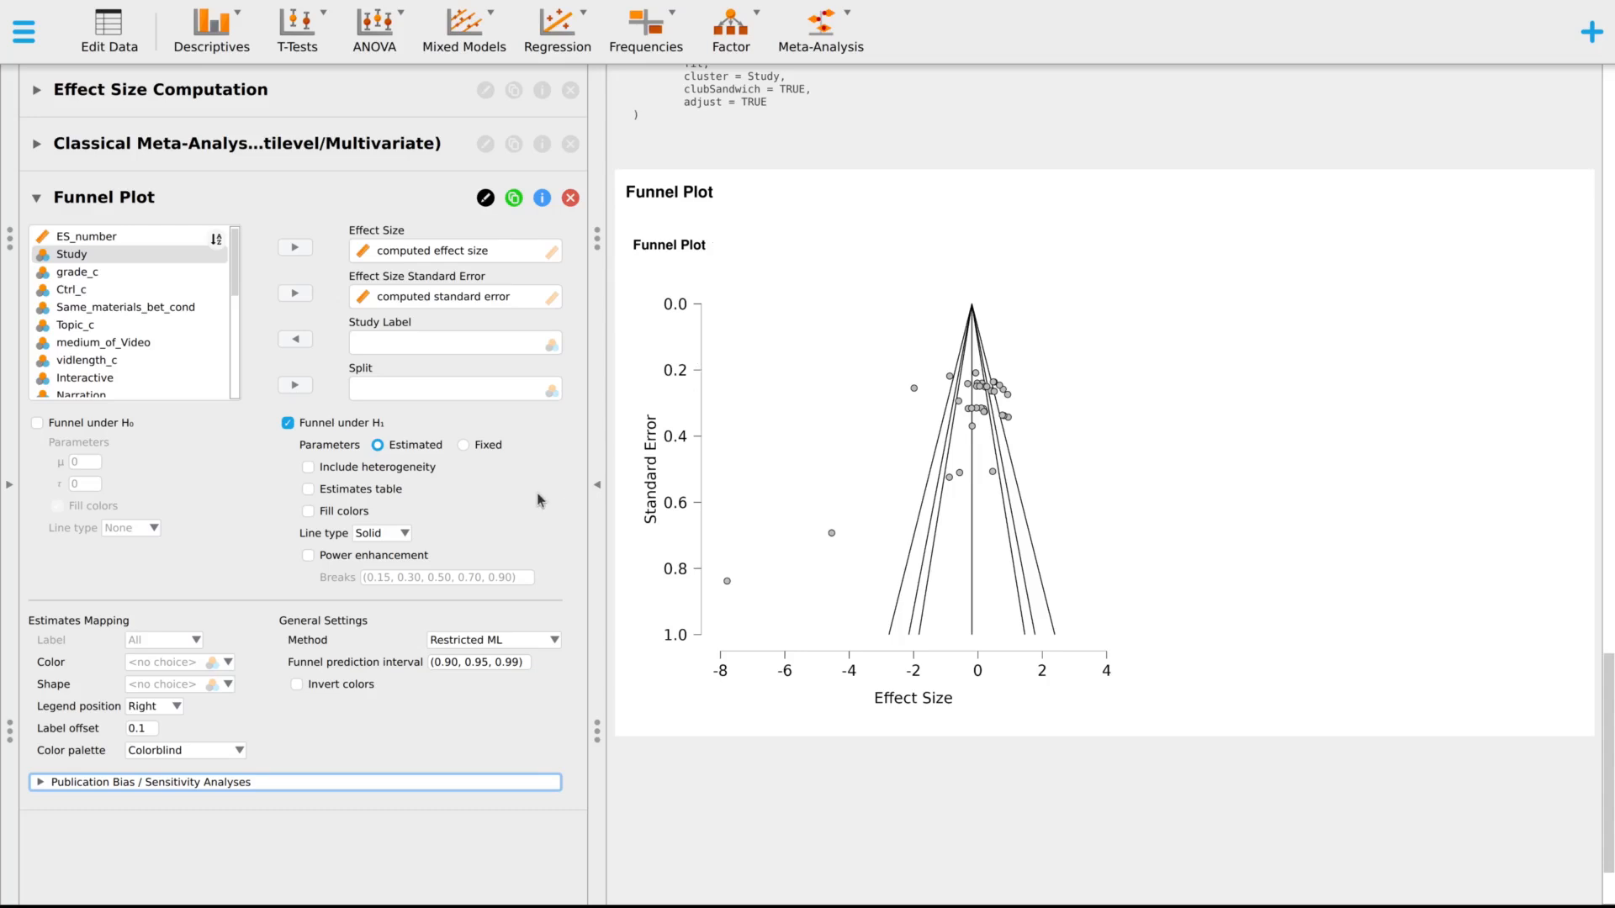
left_click(36, 199)
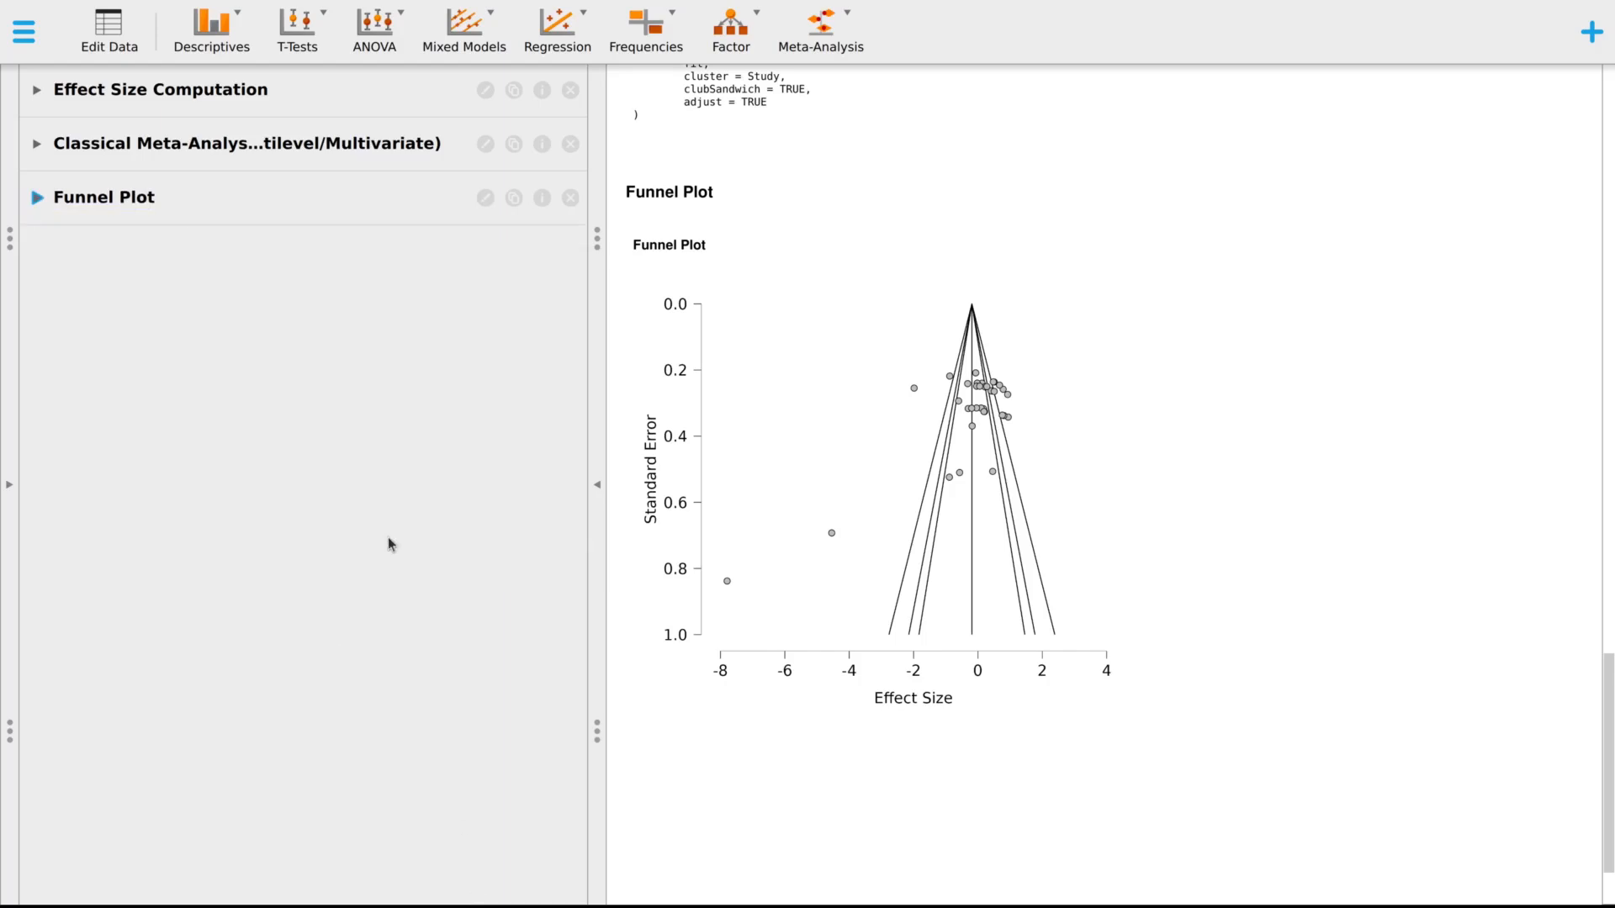